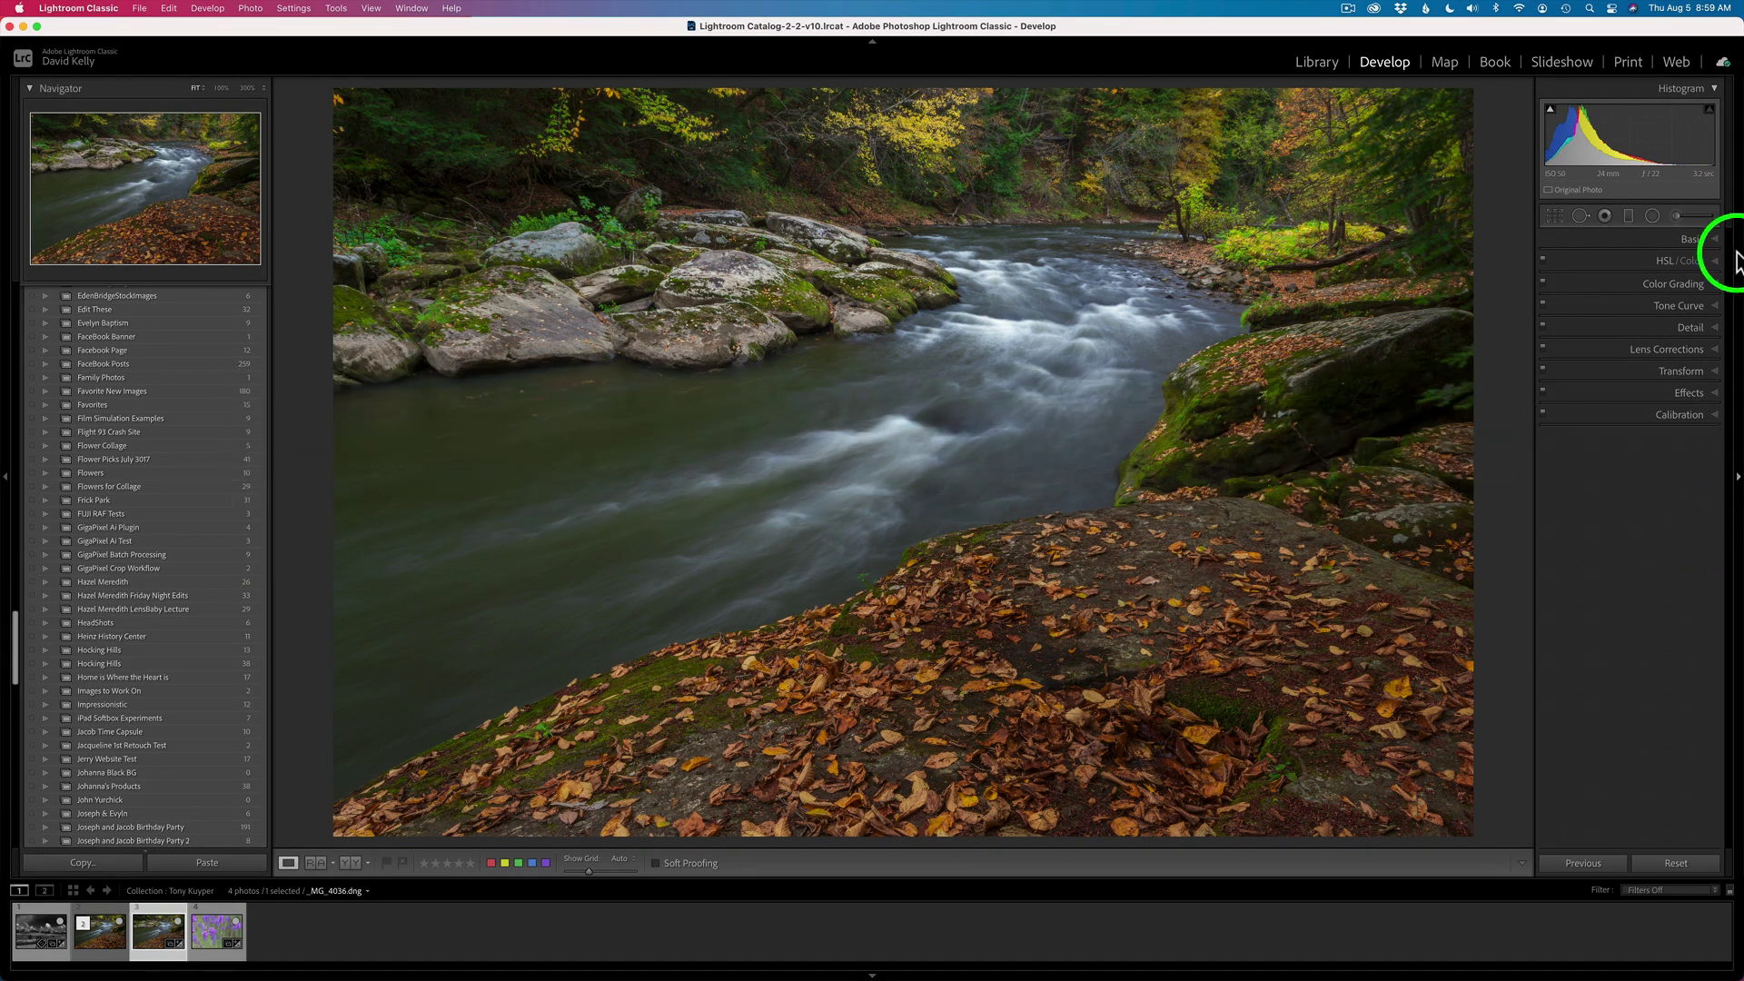
Review the photo's Basic tone adjustments and its HSL hue, saturation and luminance settings
{"action": "left_click", "coordinate": [1702, 241]}
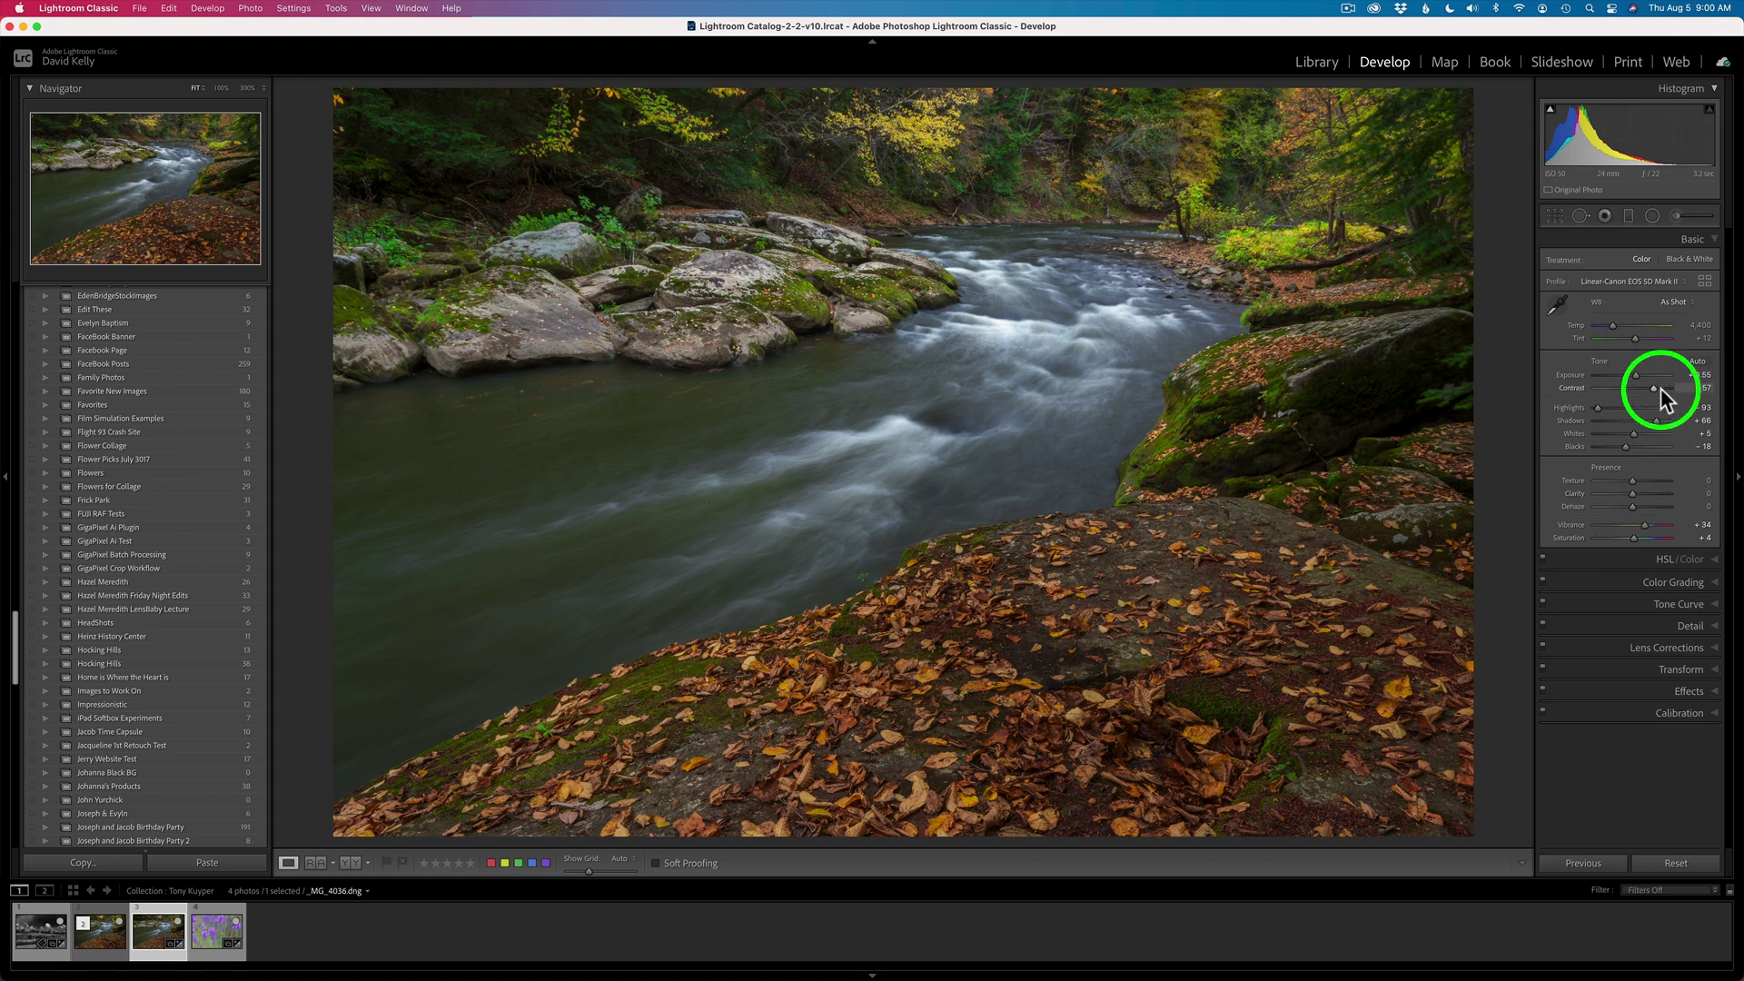
{"action": "left_click", "coordinate": [1671, 558]}
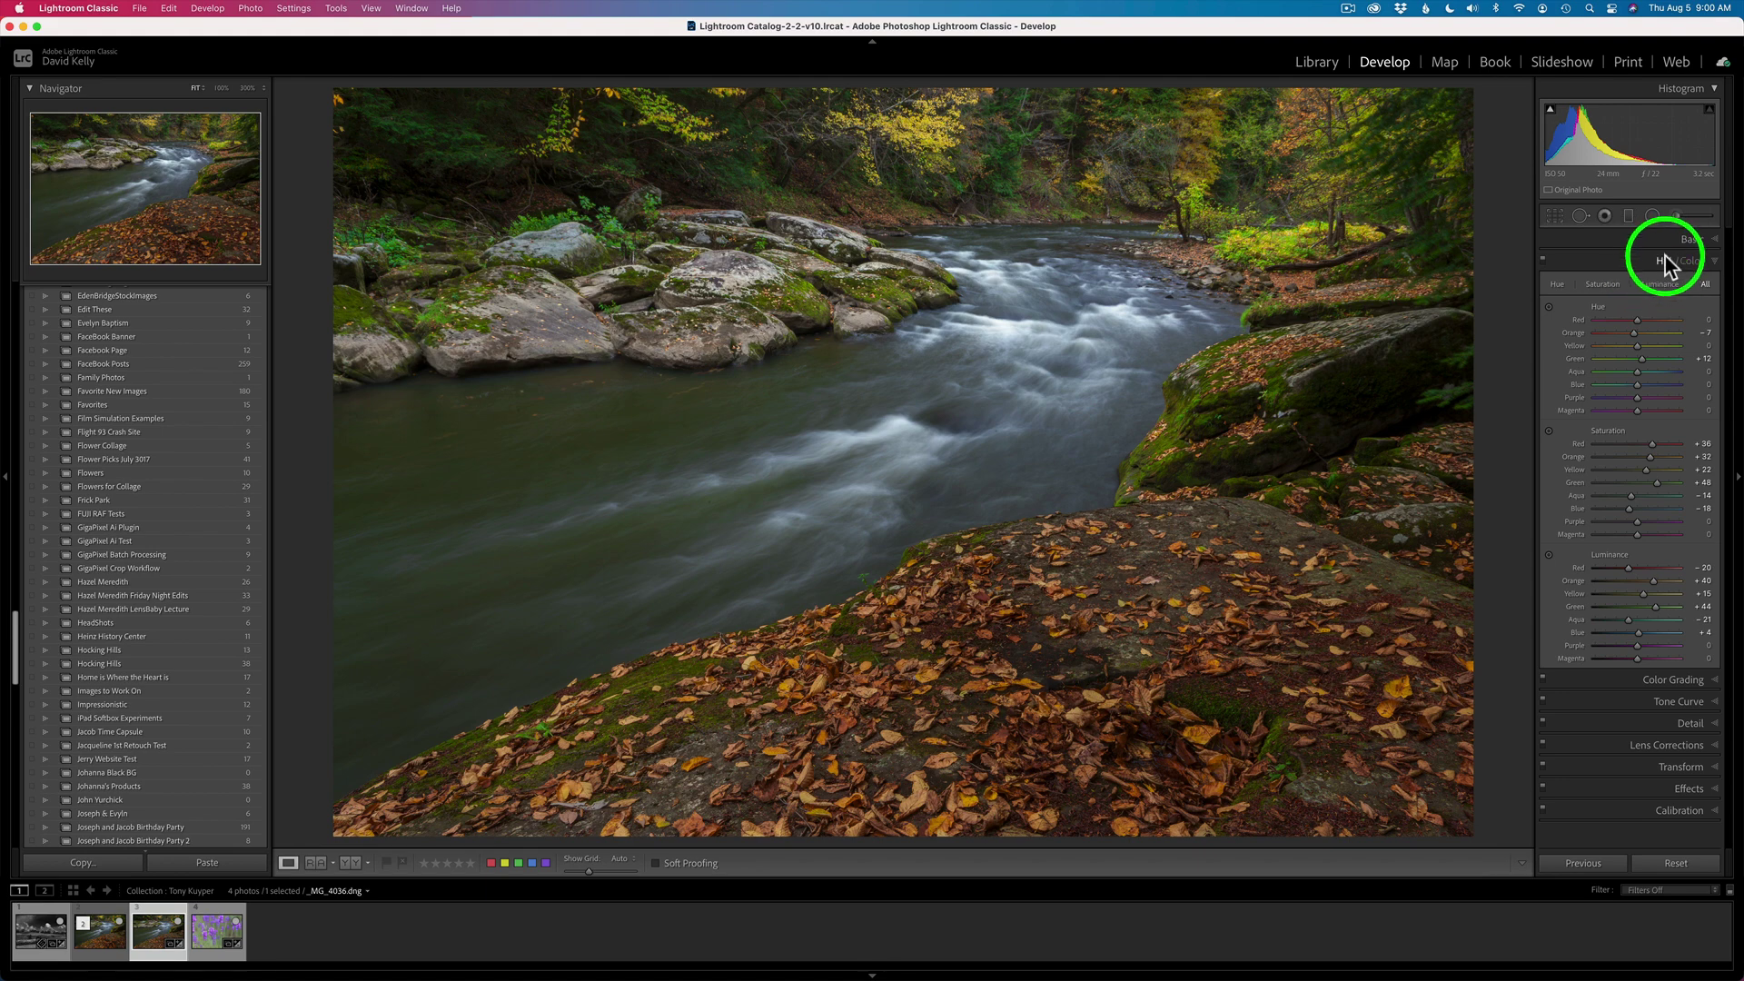
{"action": "left_click", "coordinate": [1664, 258]}
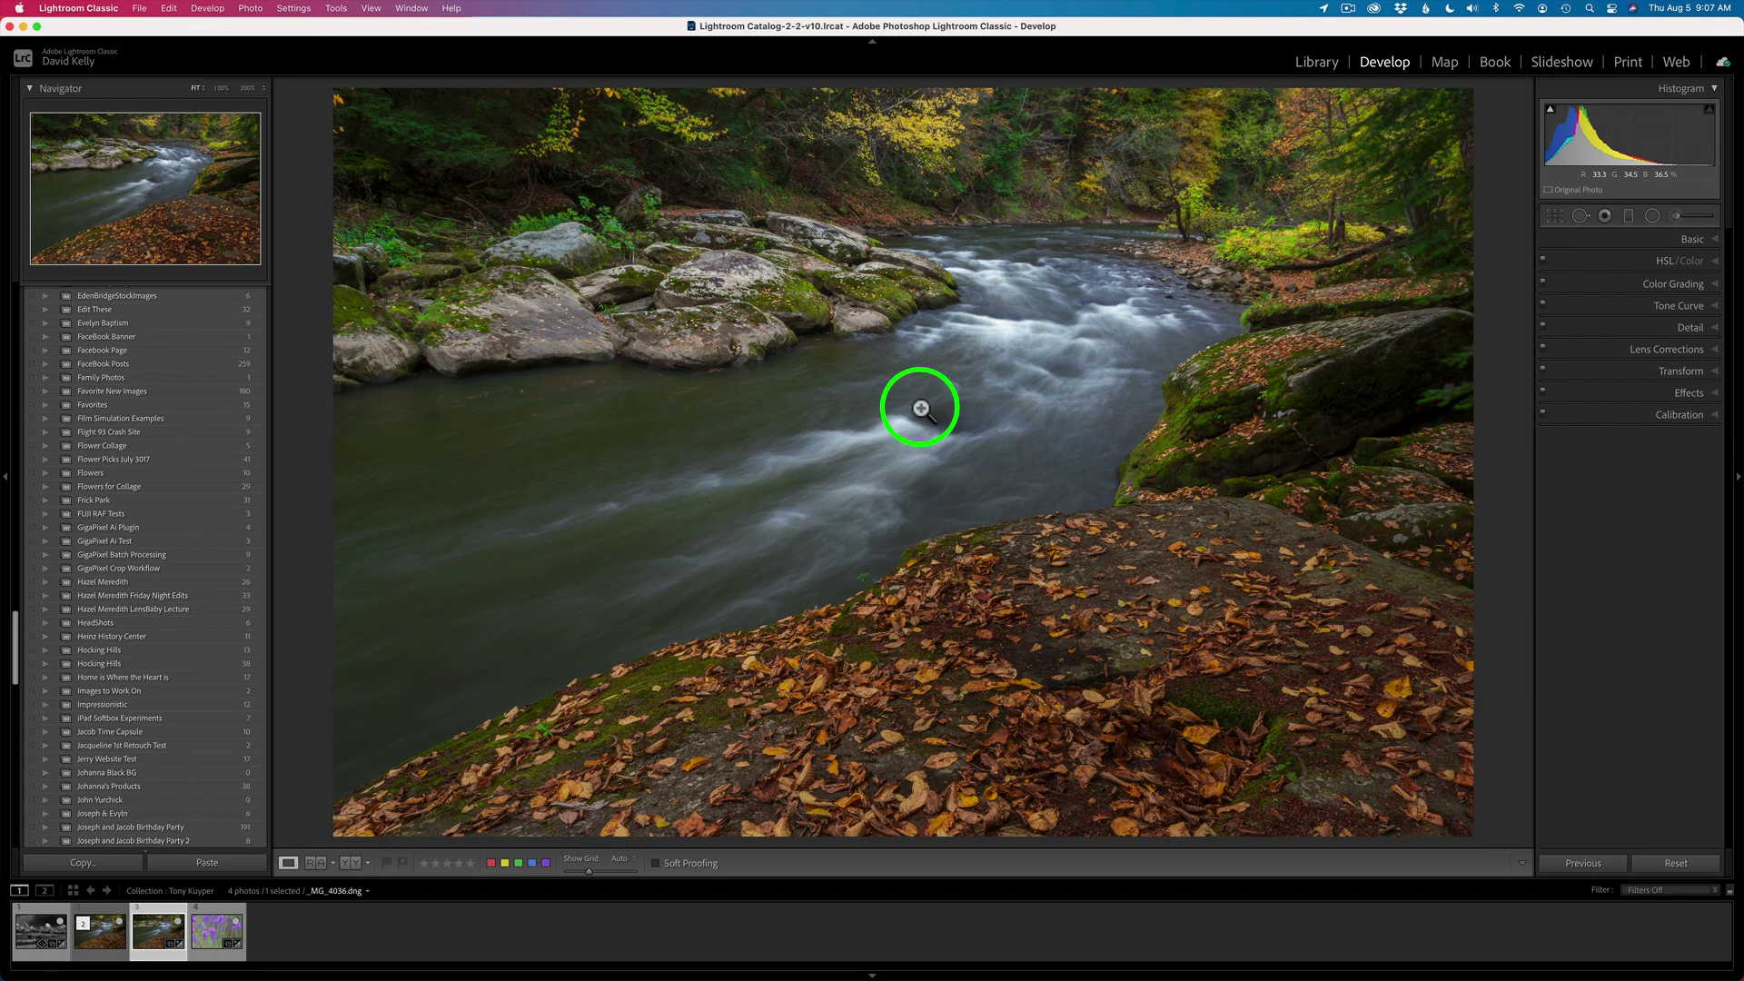
Open the river photo in Photoshop as a Smart Object
{"action": "right_click", "coordinate": [920, 410]}
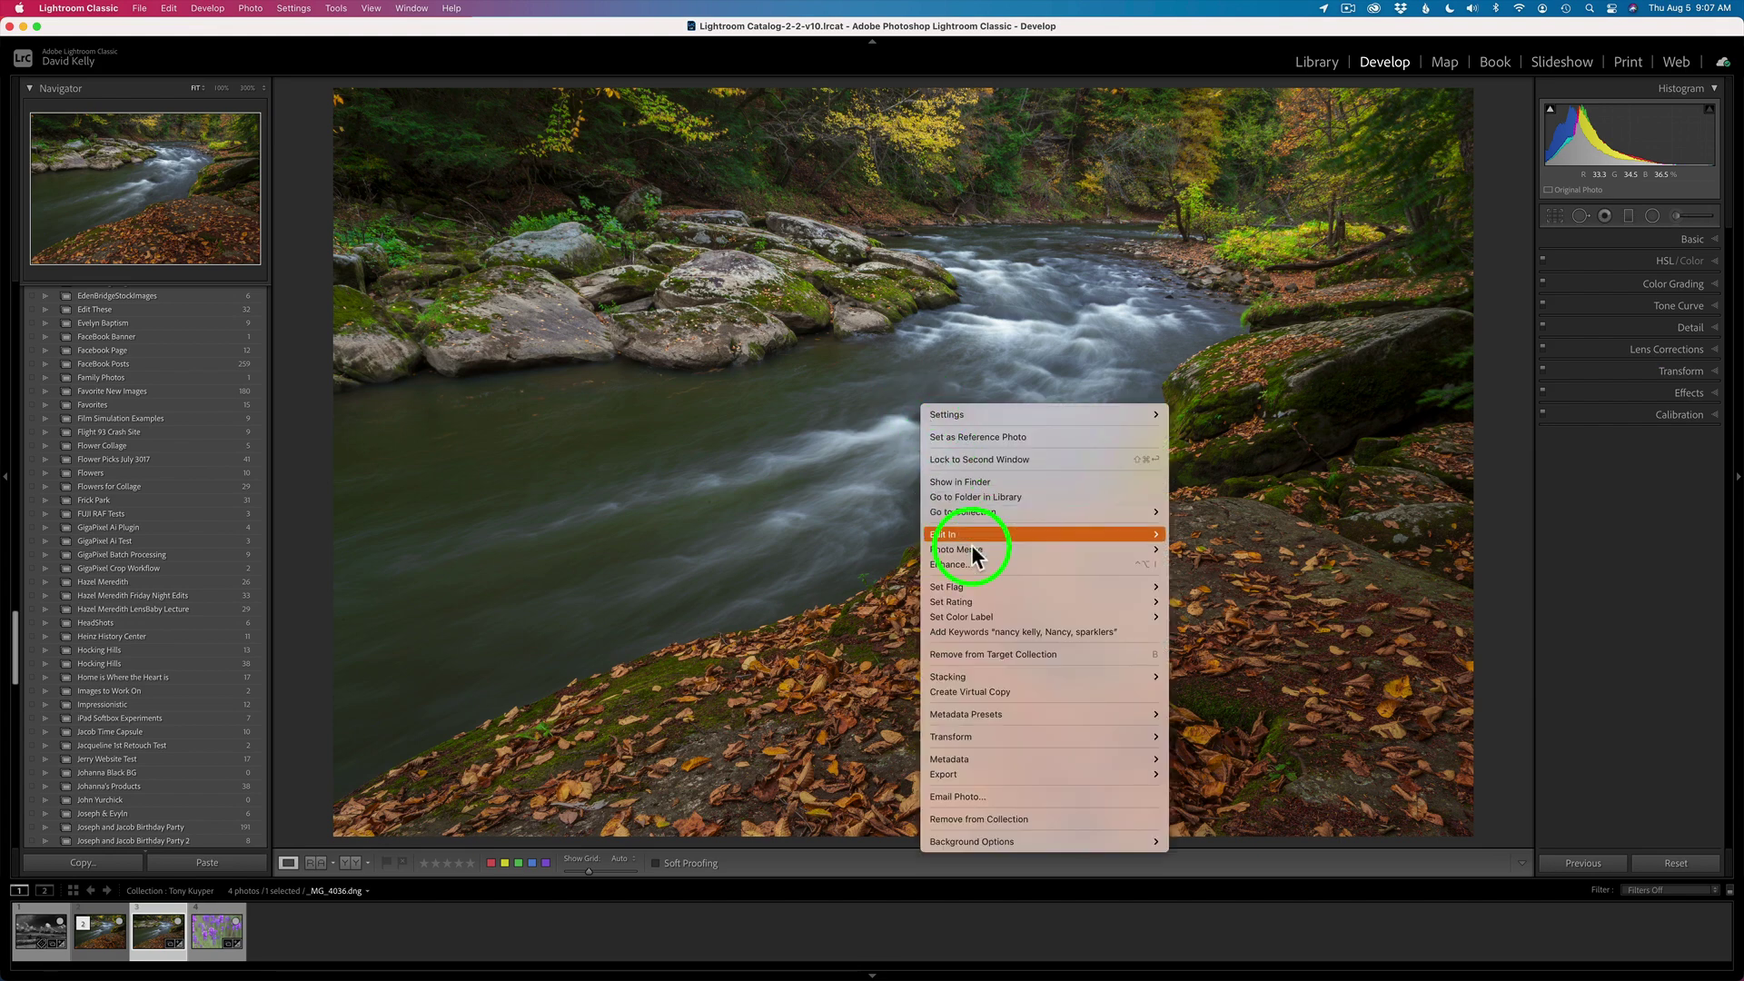
{"action": "mouse_move", "coordinate": [971, 534]}
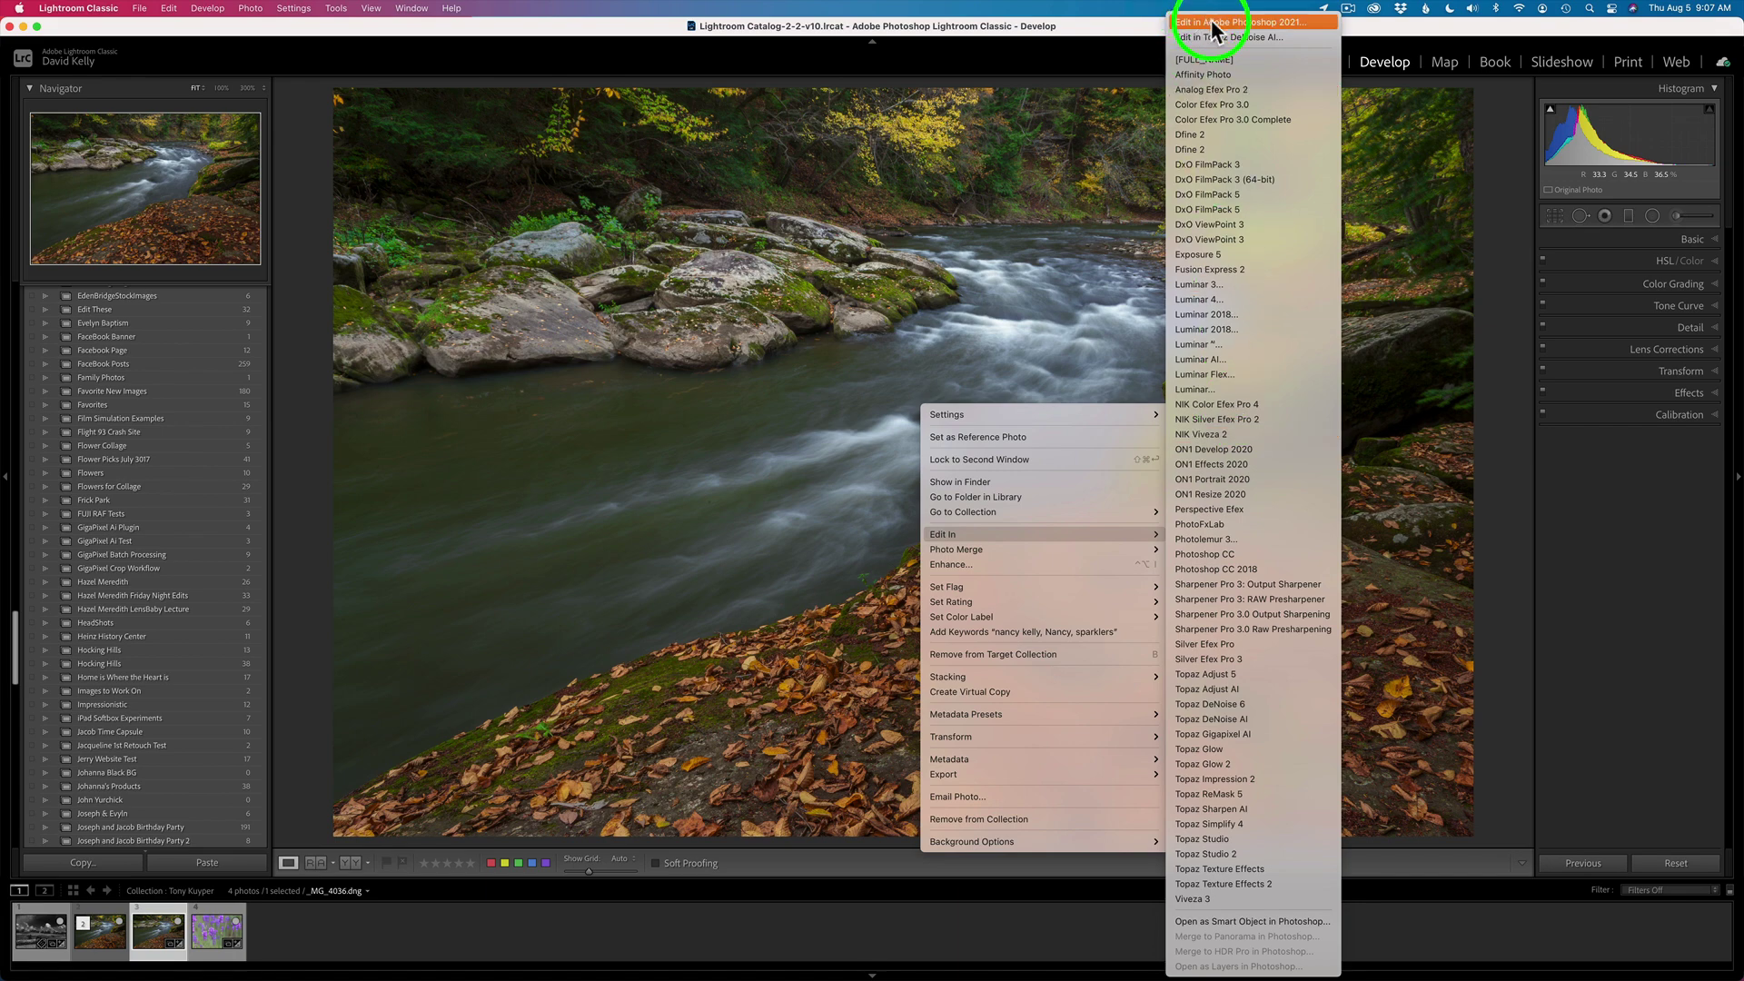
{"action": "left_click", "coordinate": [1235, 919]}
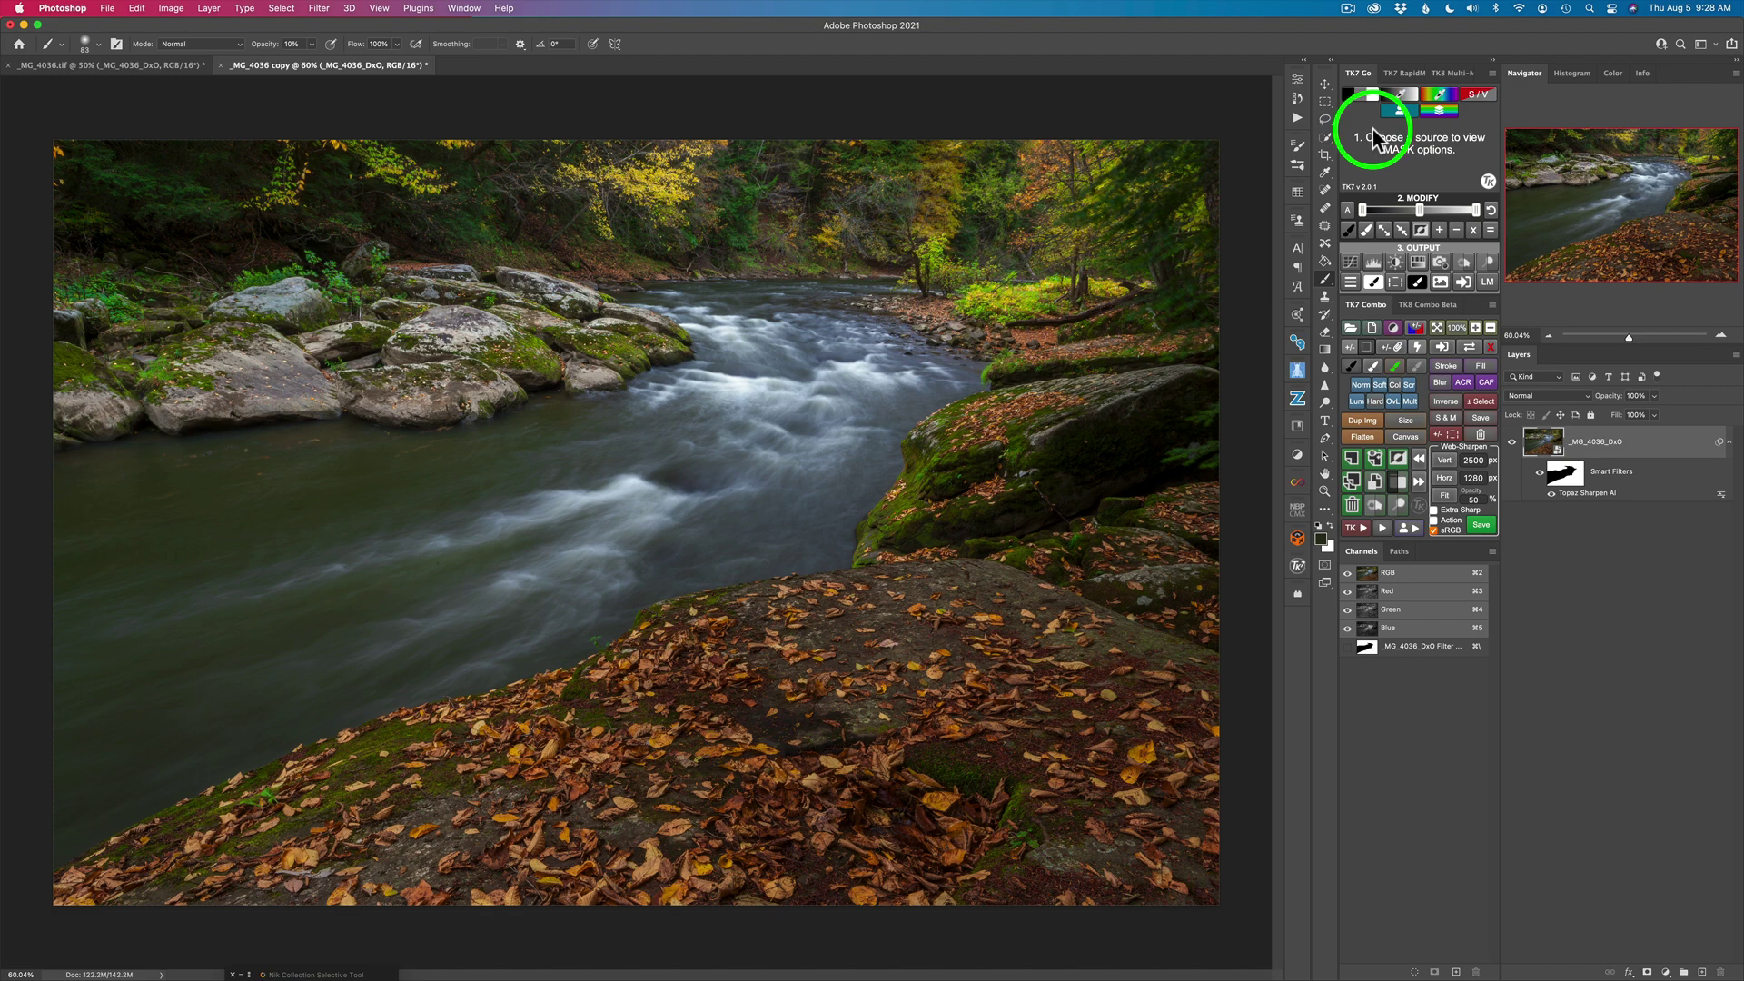
Generate a Lights-2 luminosity mask and brighten it by lowering its midtone and white-point levels
{"action": "left_click", "coordinate": [1366, 89]}
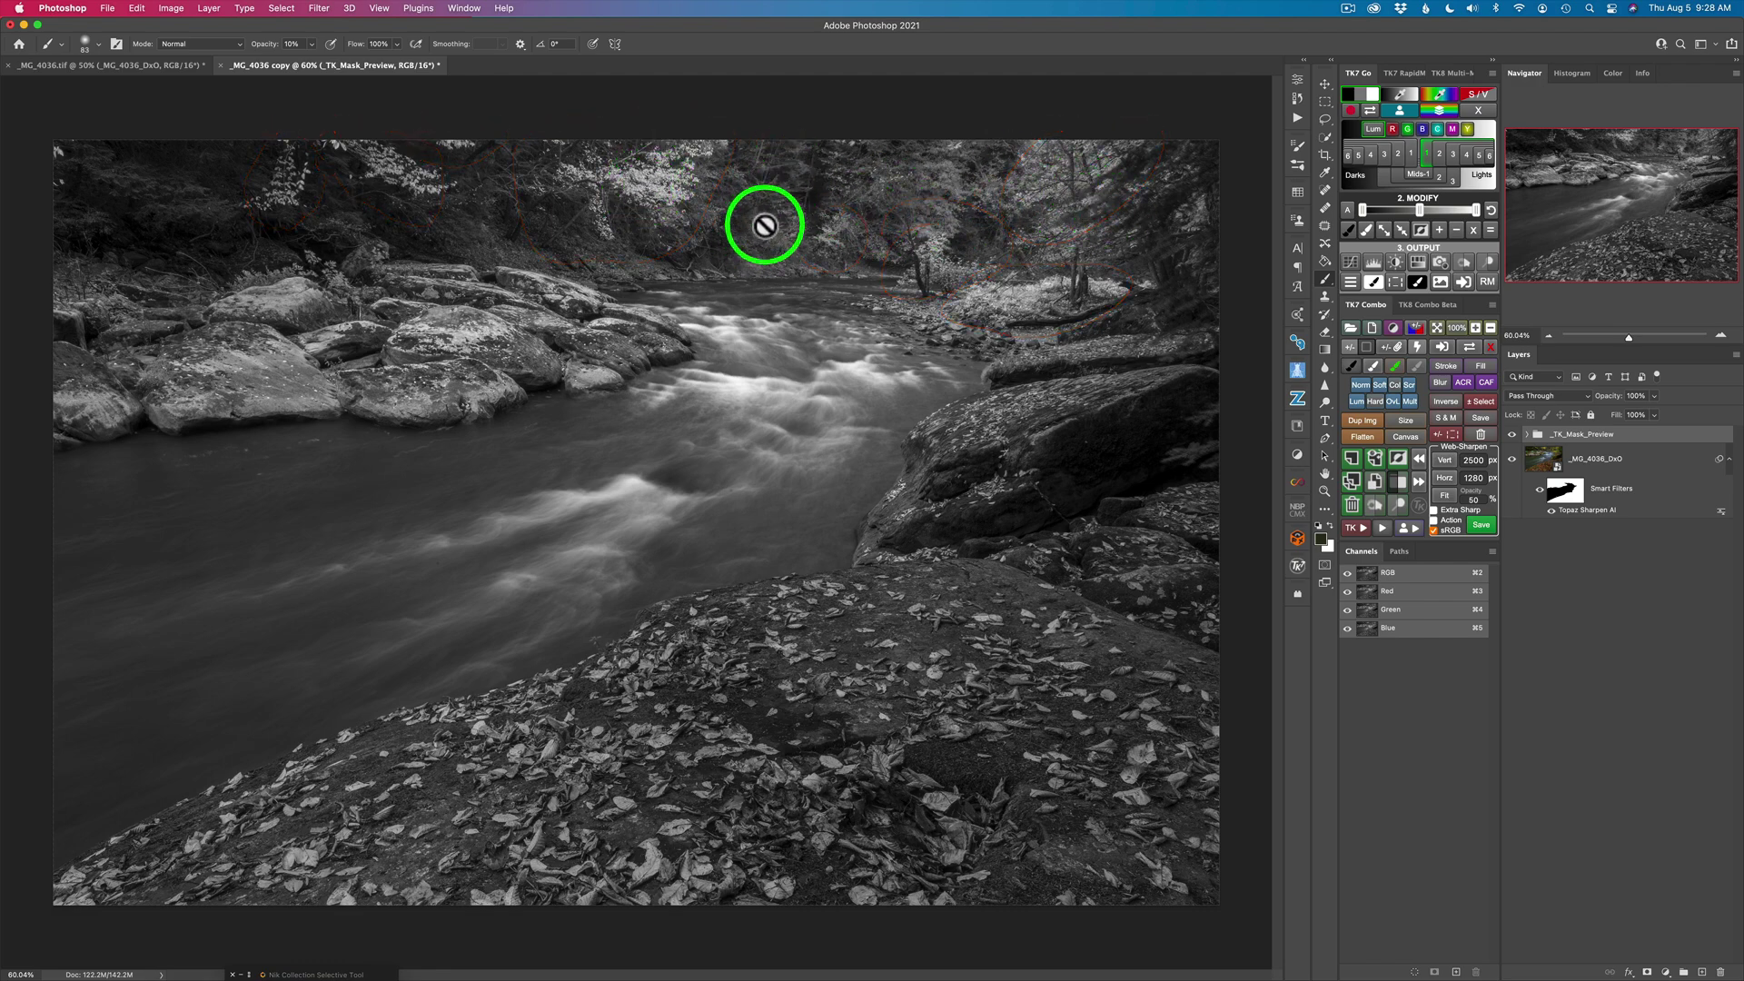
{"action": "left_click", "coordinate": [1438, 151]}
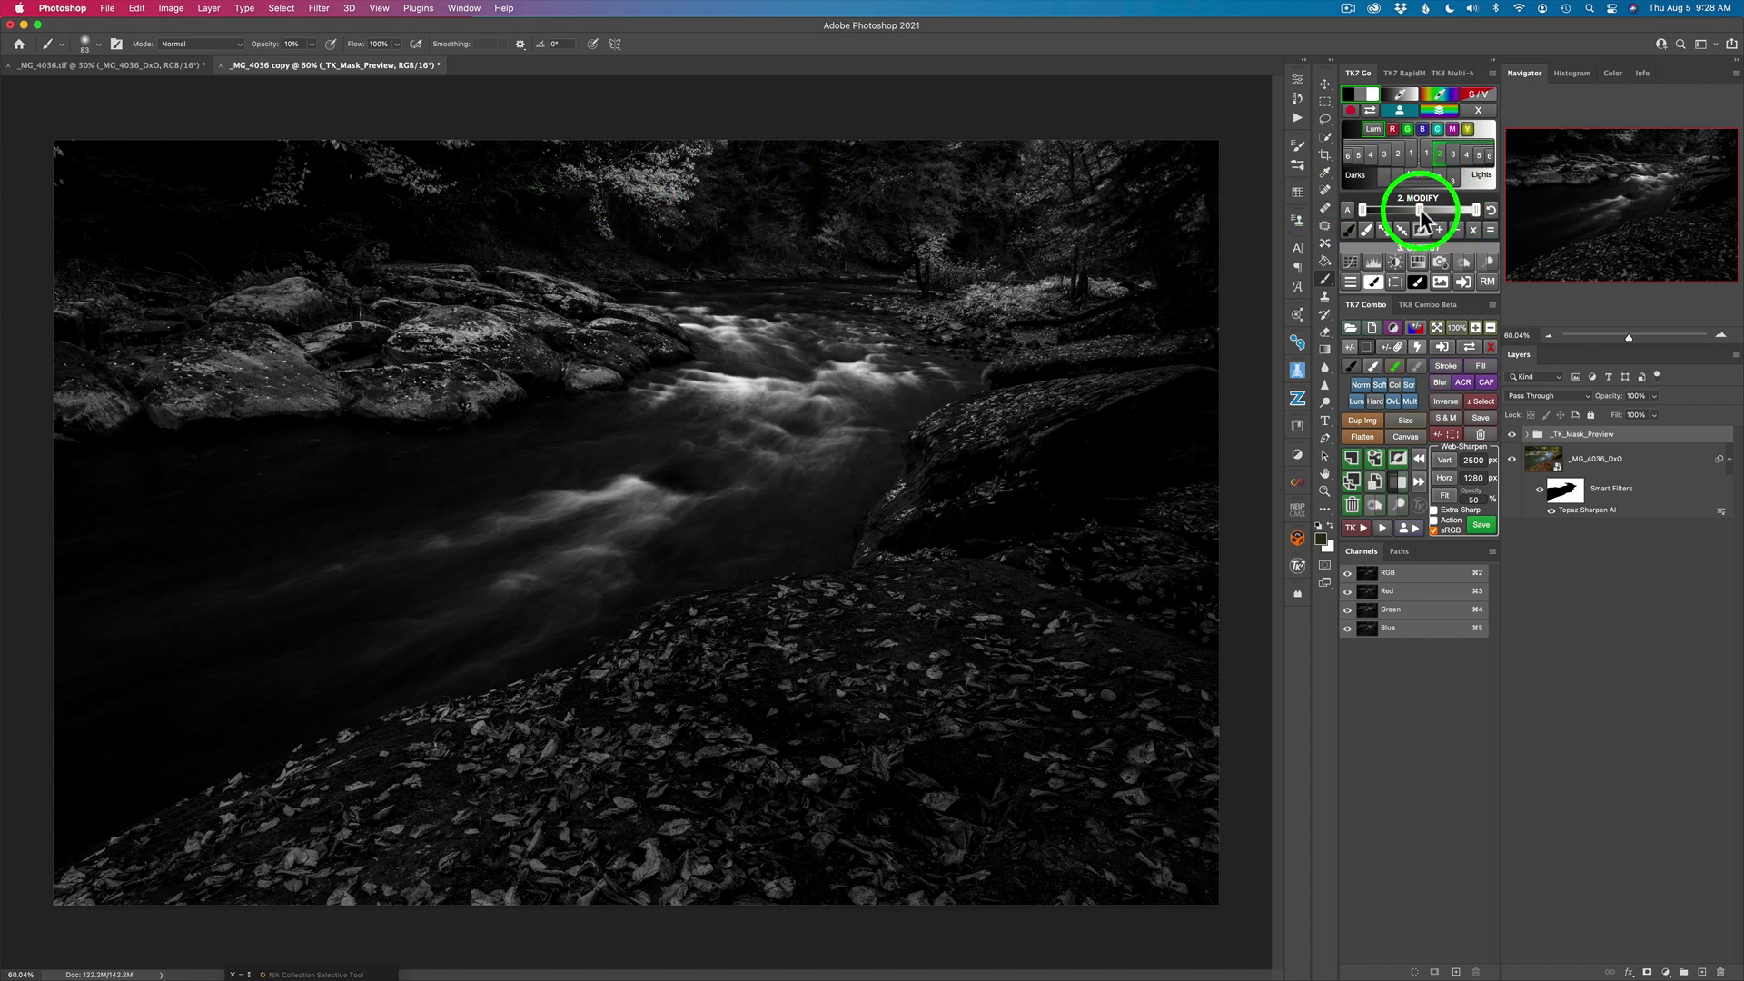
{"action": "left_click_drag", "start_coordinate": [1425, 218], "coordinate": [1414, 210]}
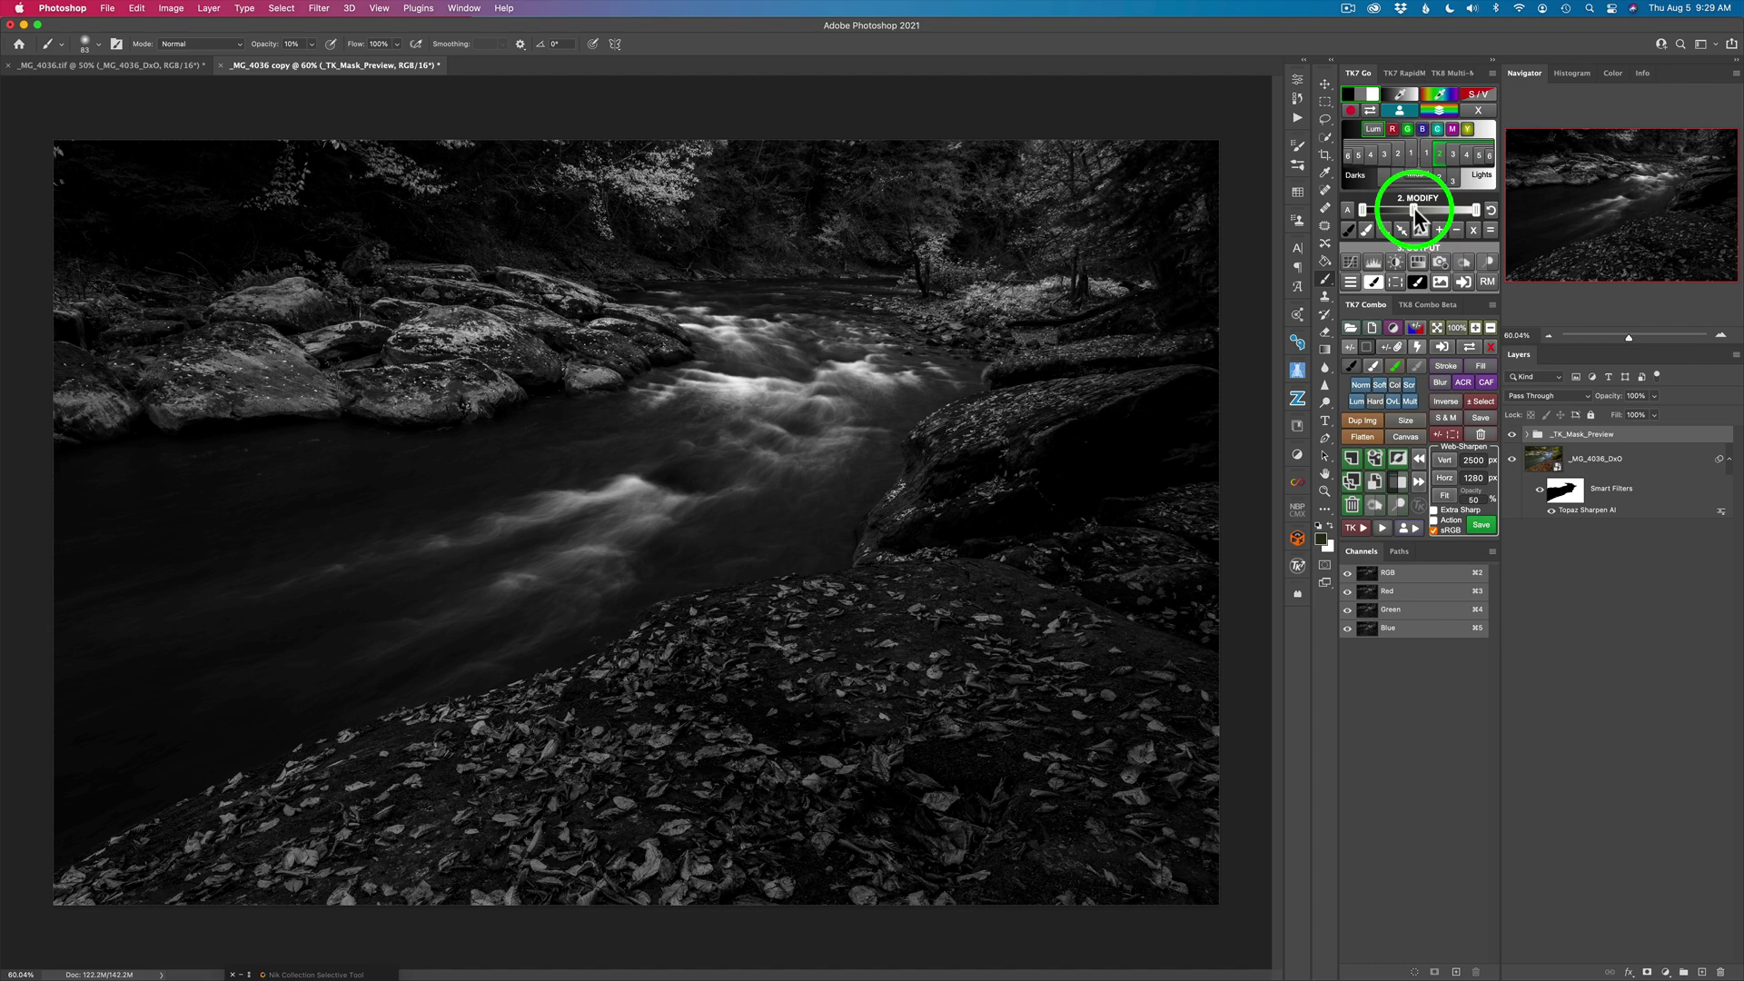
{"action": "mouse_move", "coordinate": [1414, 214]}
{"action": "left_mouse_down"}
{"action": "mouse_move", "coordinate": [1445, 217]}
{"action": "mouse_move", "coordinate": [1410, 214]}
{"action": "left_mouse_up"}
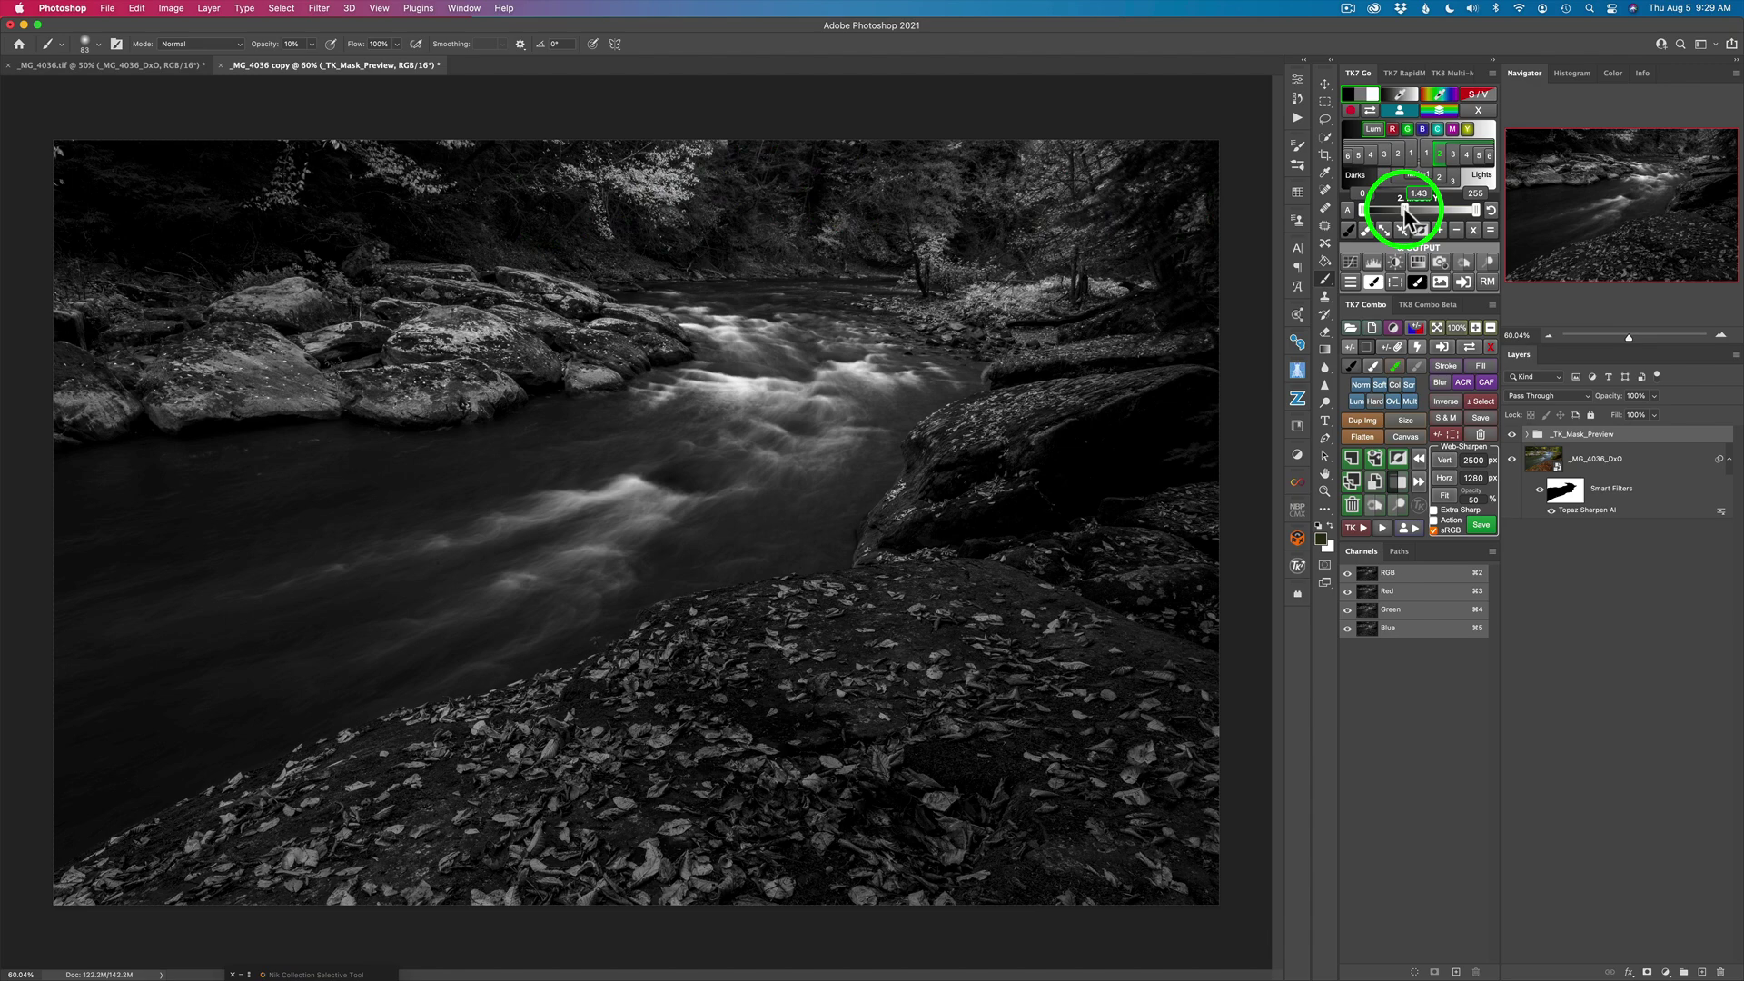
{"action": "left_click_drag", "start_coordinate": [1405, 213], "coordinate": [1404, 212]}
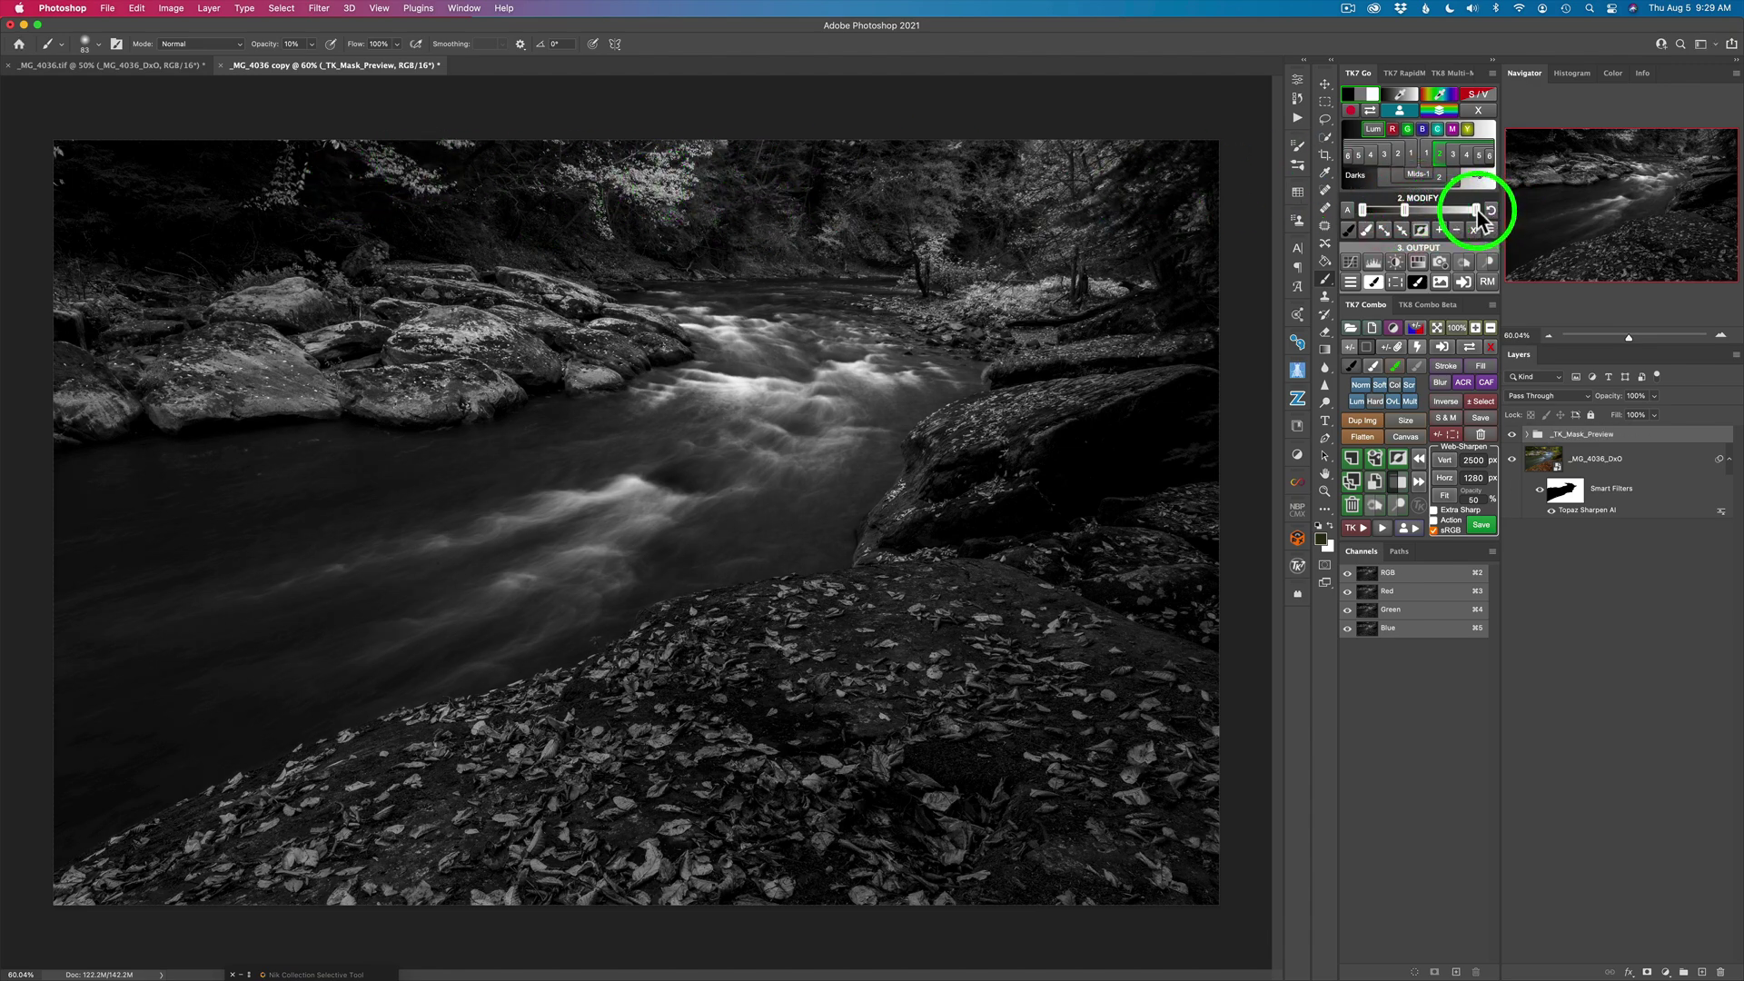
{"action": "left_click_drag", "start_coordinate": [1469, 209], "coordinate": [1401, 211]}
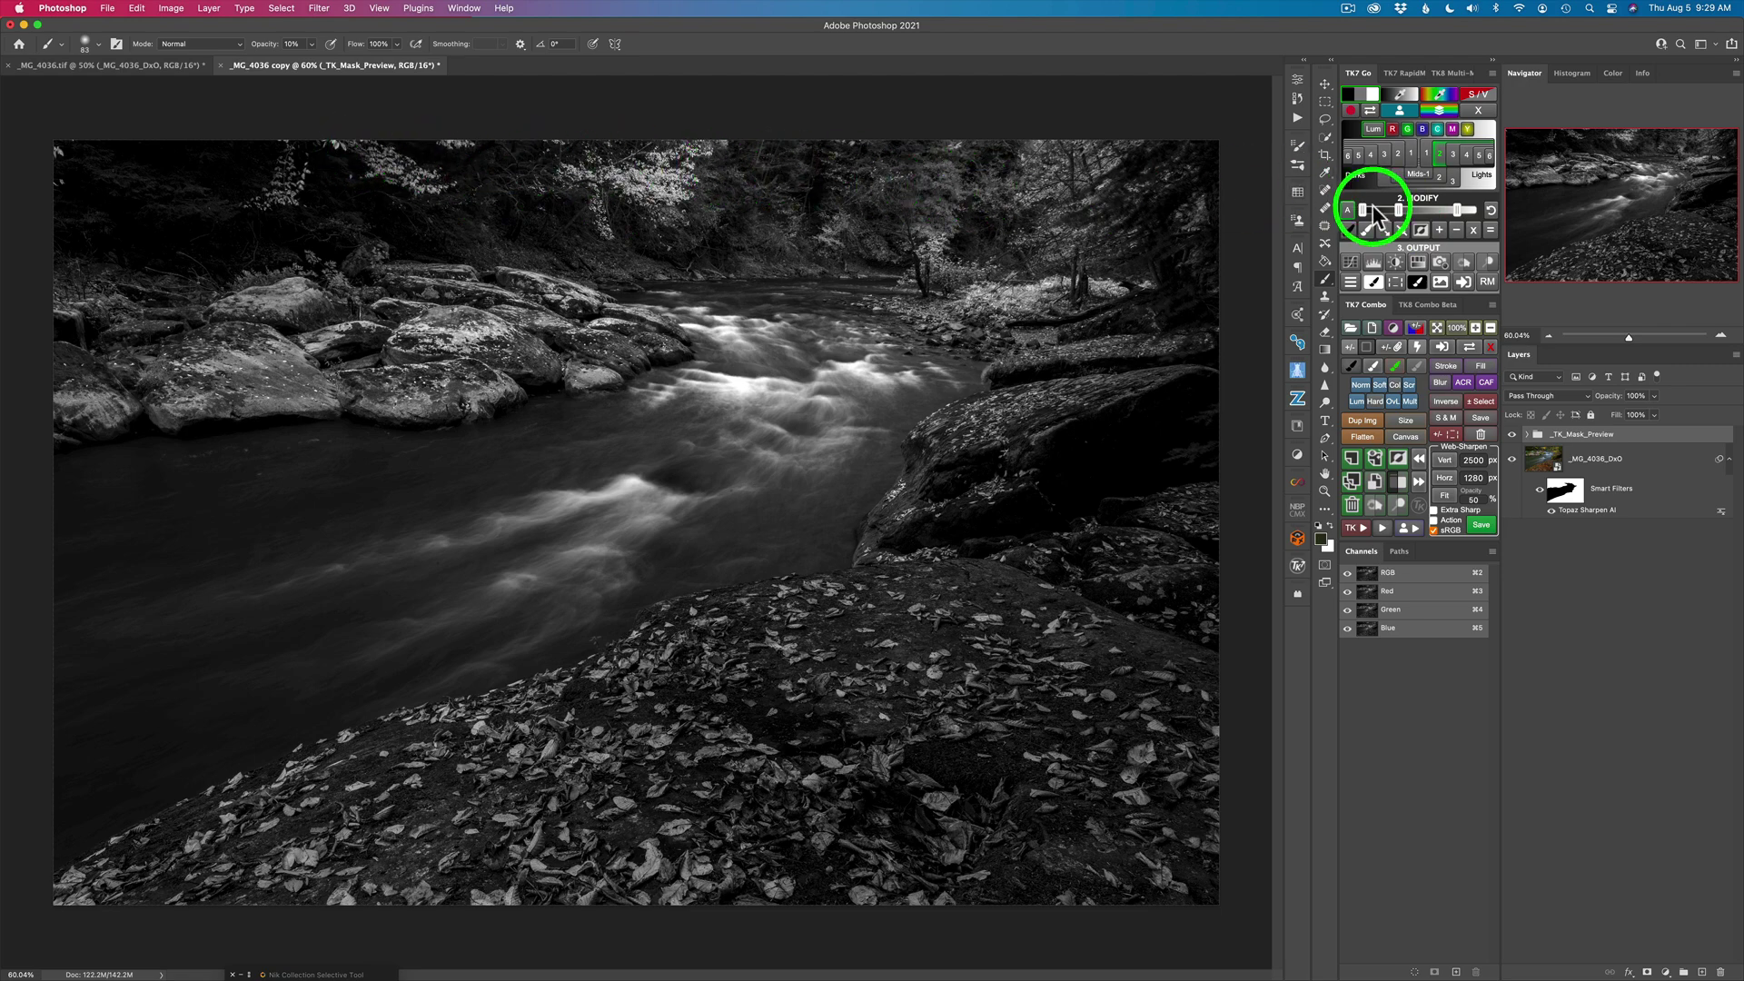
Output the luminosity mask to a Curves adjustment layer and set its blend mode to Screen
{"action": "left_click", "coordinate": [1351, 261]}
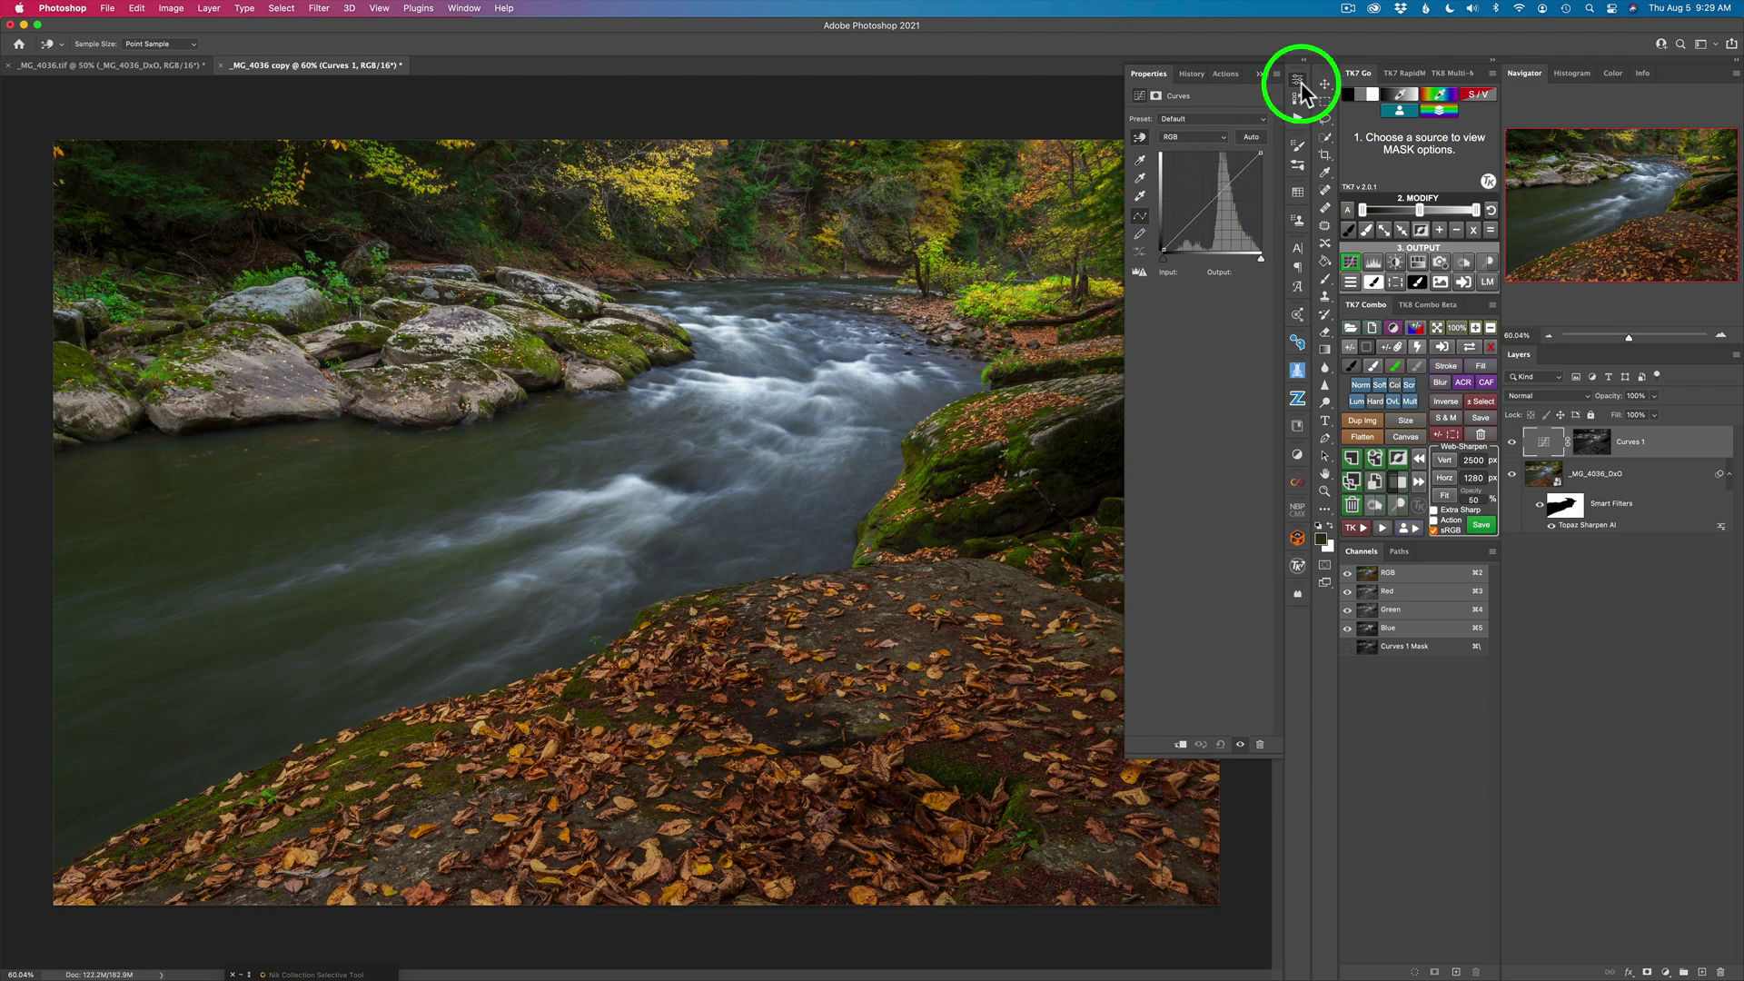
{"action": "left_click", "coordinate": [1299, 82]}
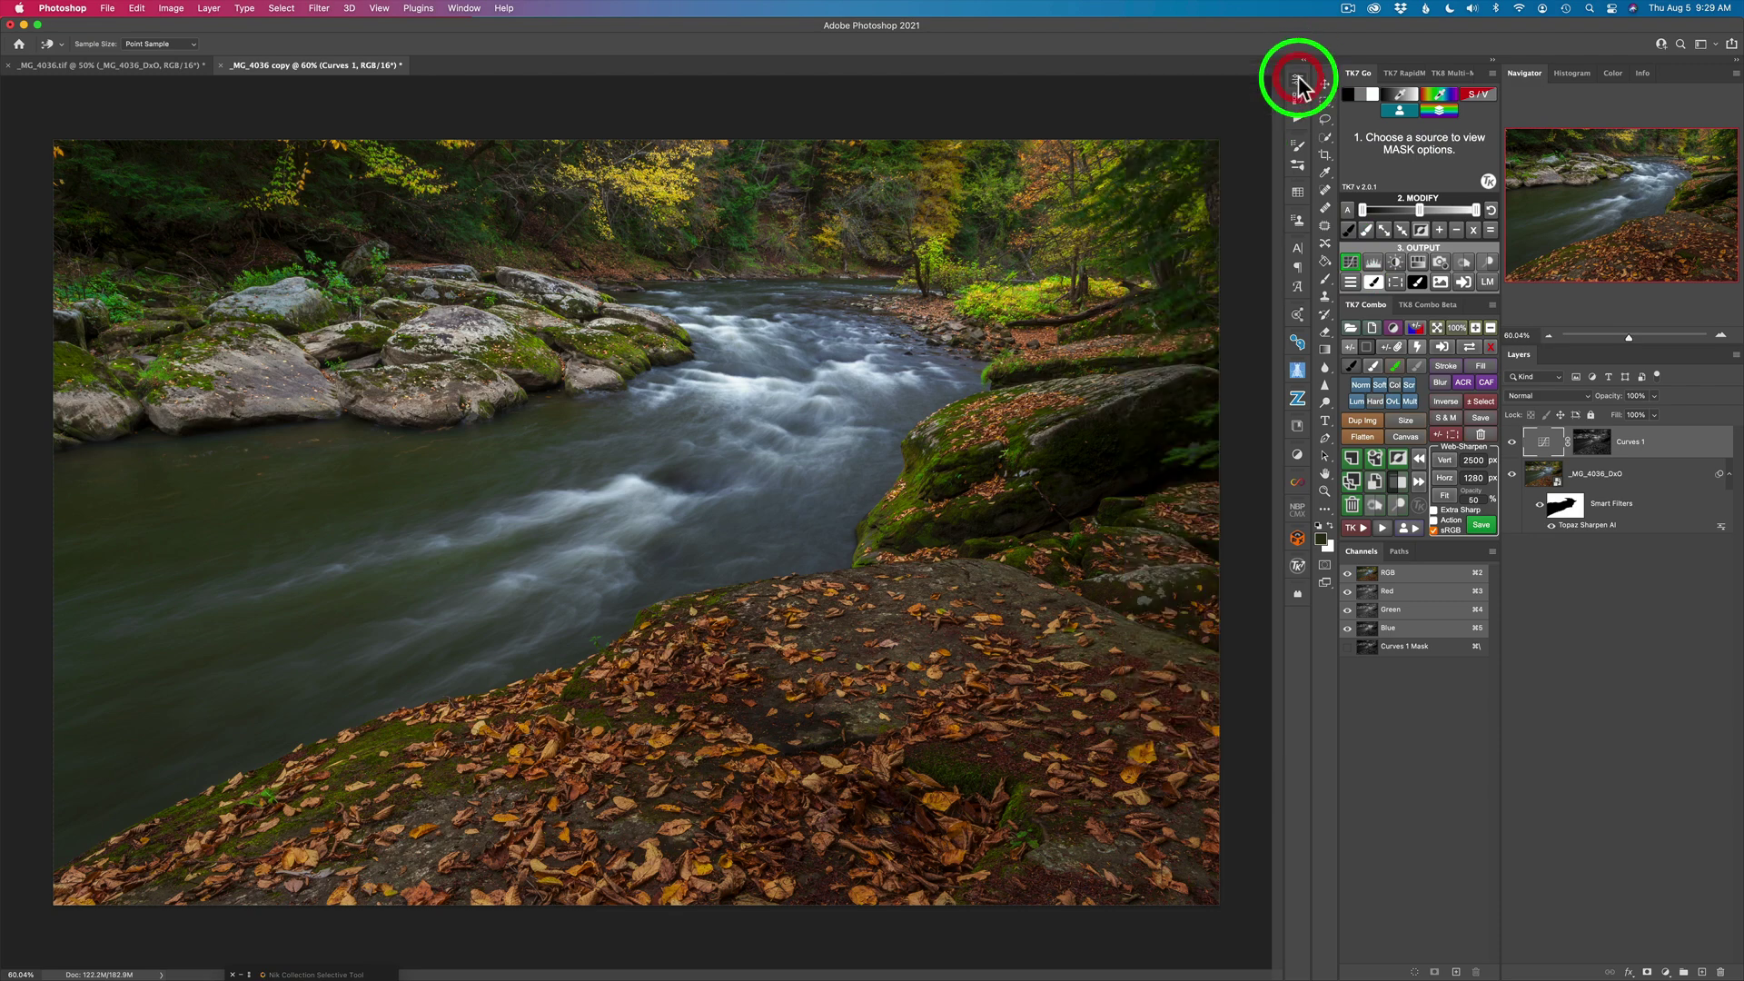
{"action": "left_click", "coordinate": [1542, 394]}
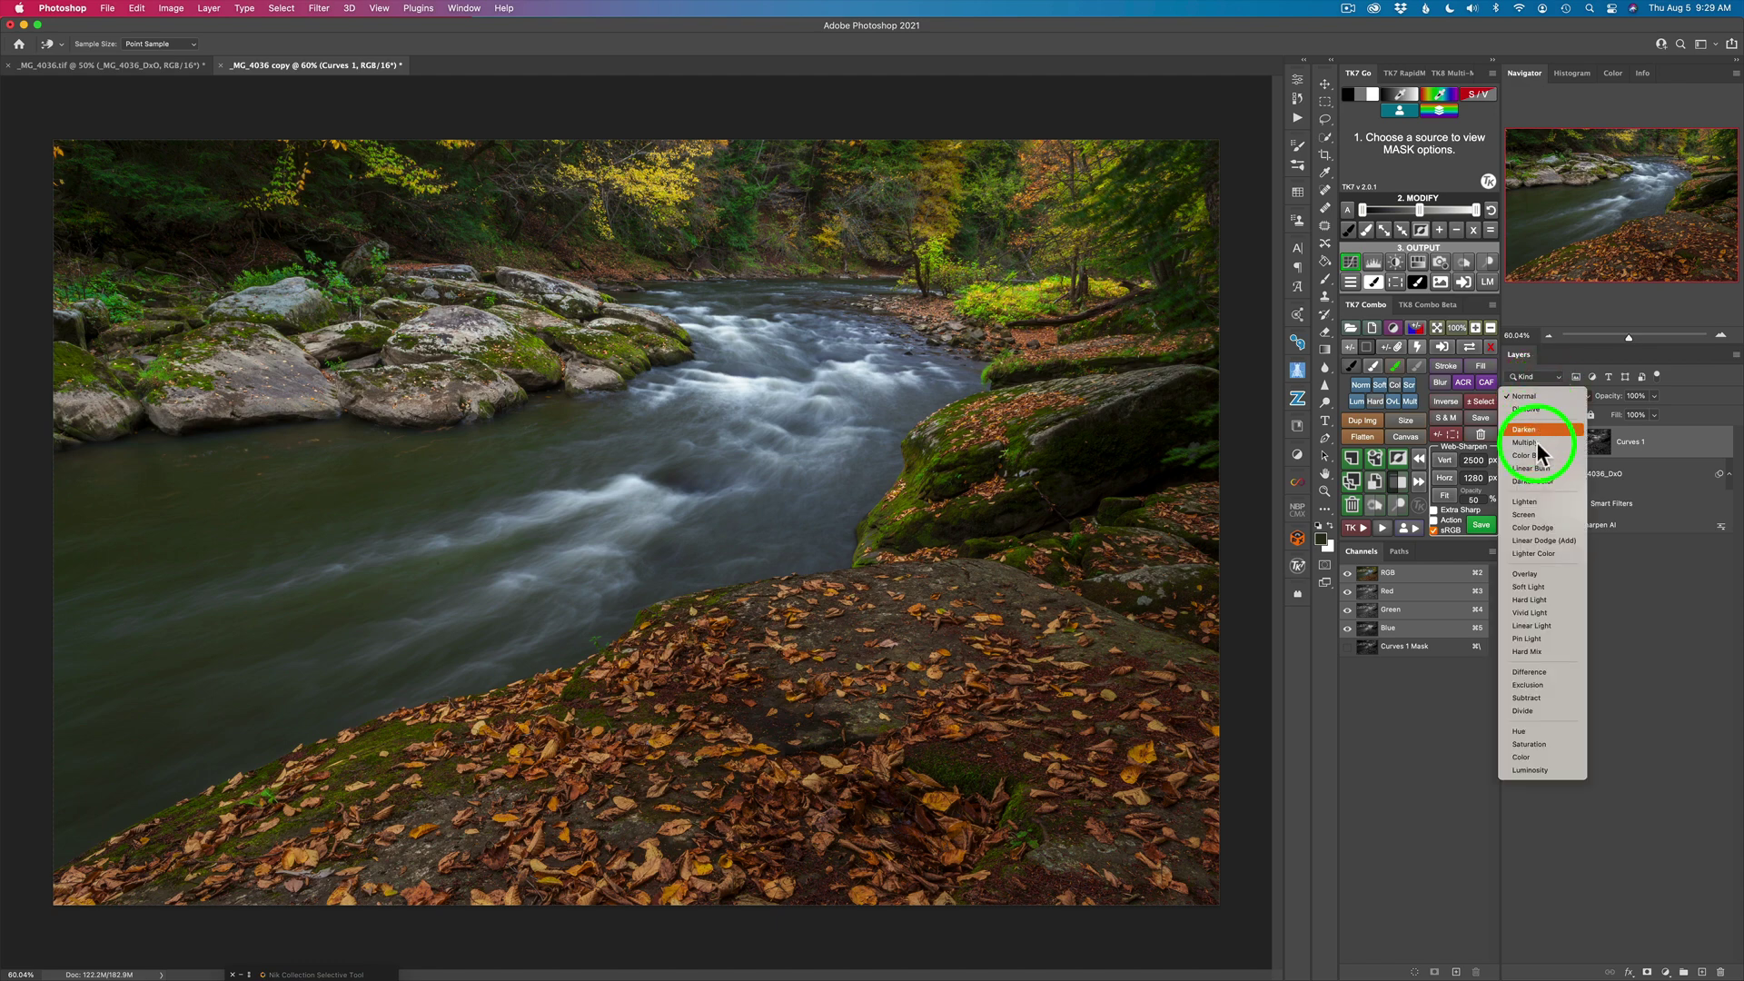
{"action": "left_click", "coordinate": [1526, 514]}
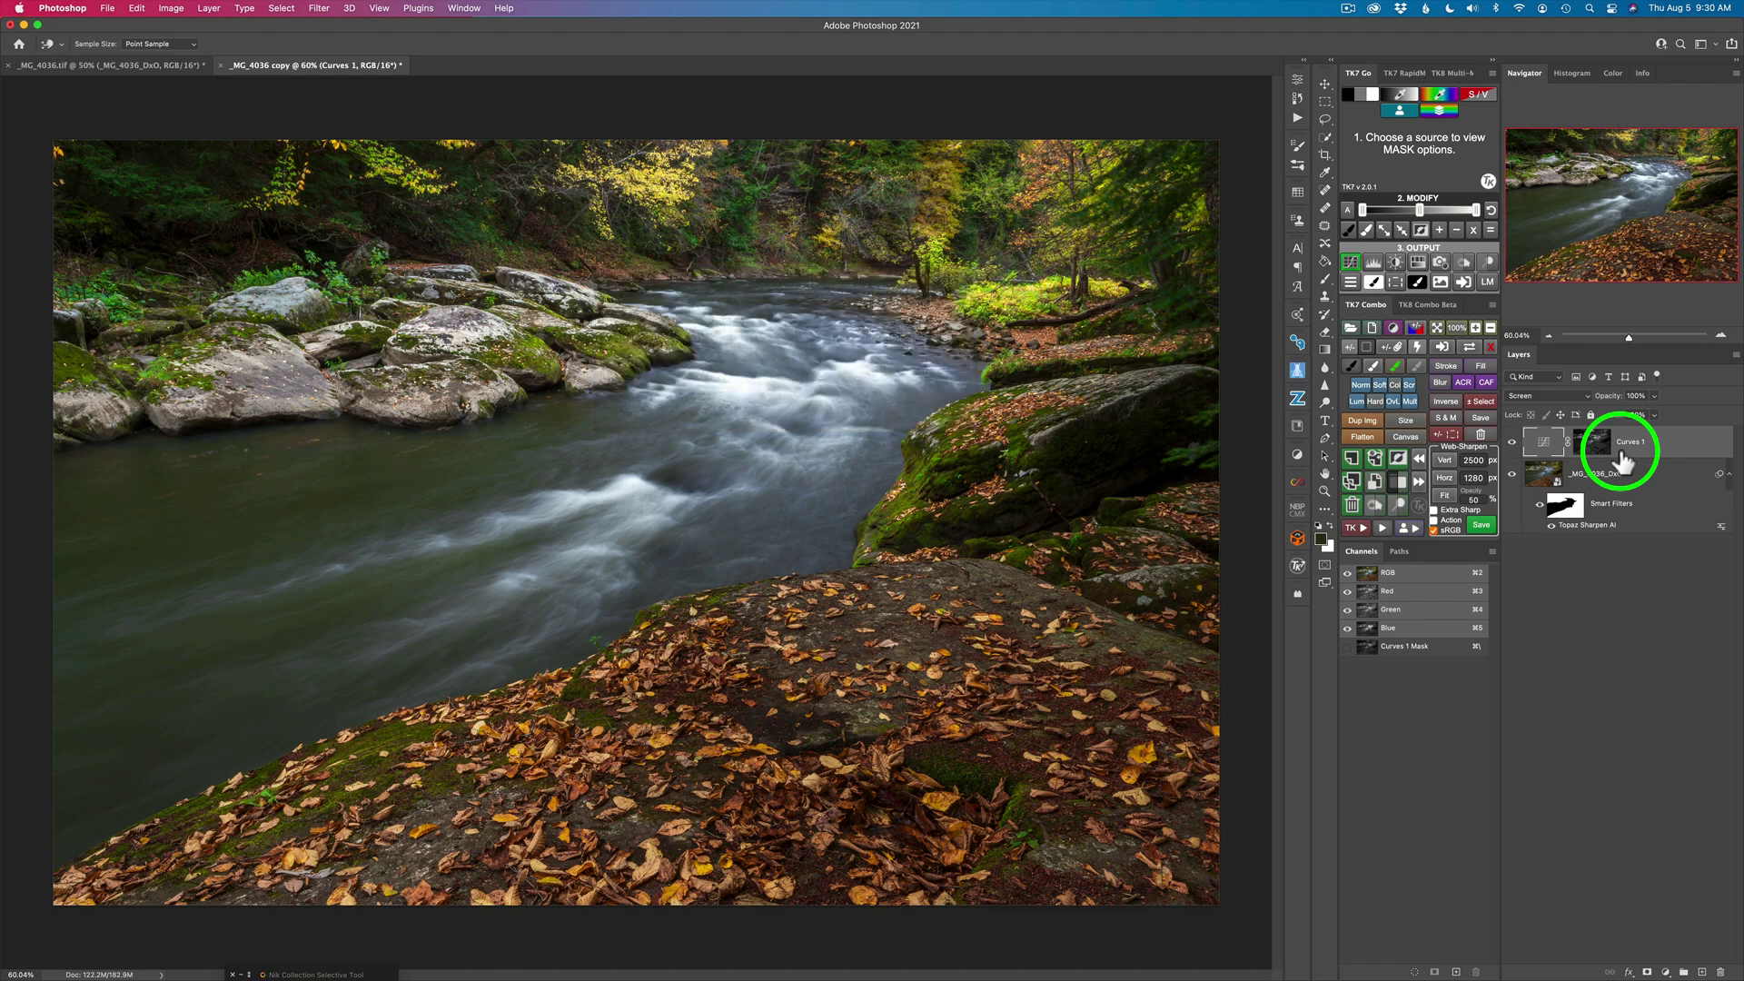
Place the Curves layer in a group with a black mask and paint white at 30% opacity over the background foliage and rocks
{"action": "left_click", "coordinate": [1395, 483]}
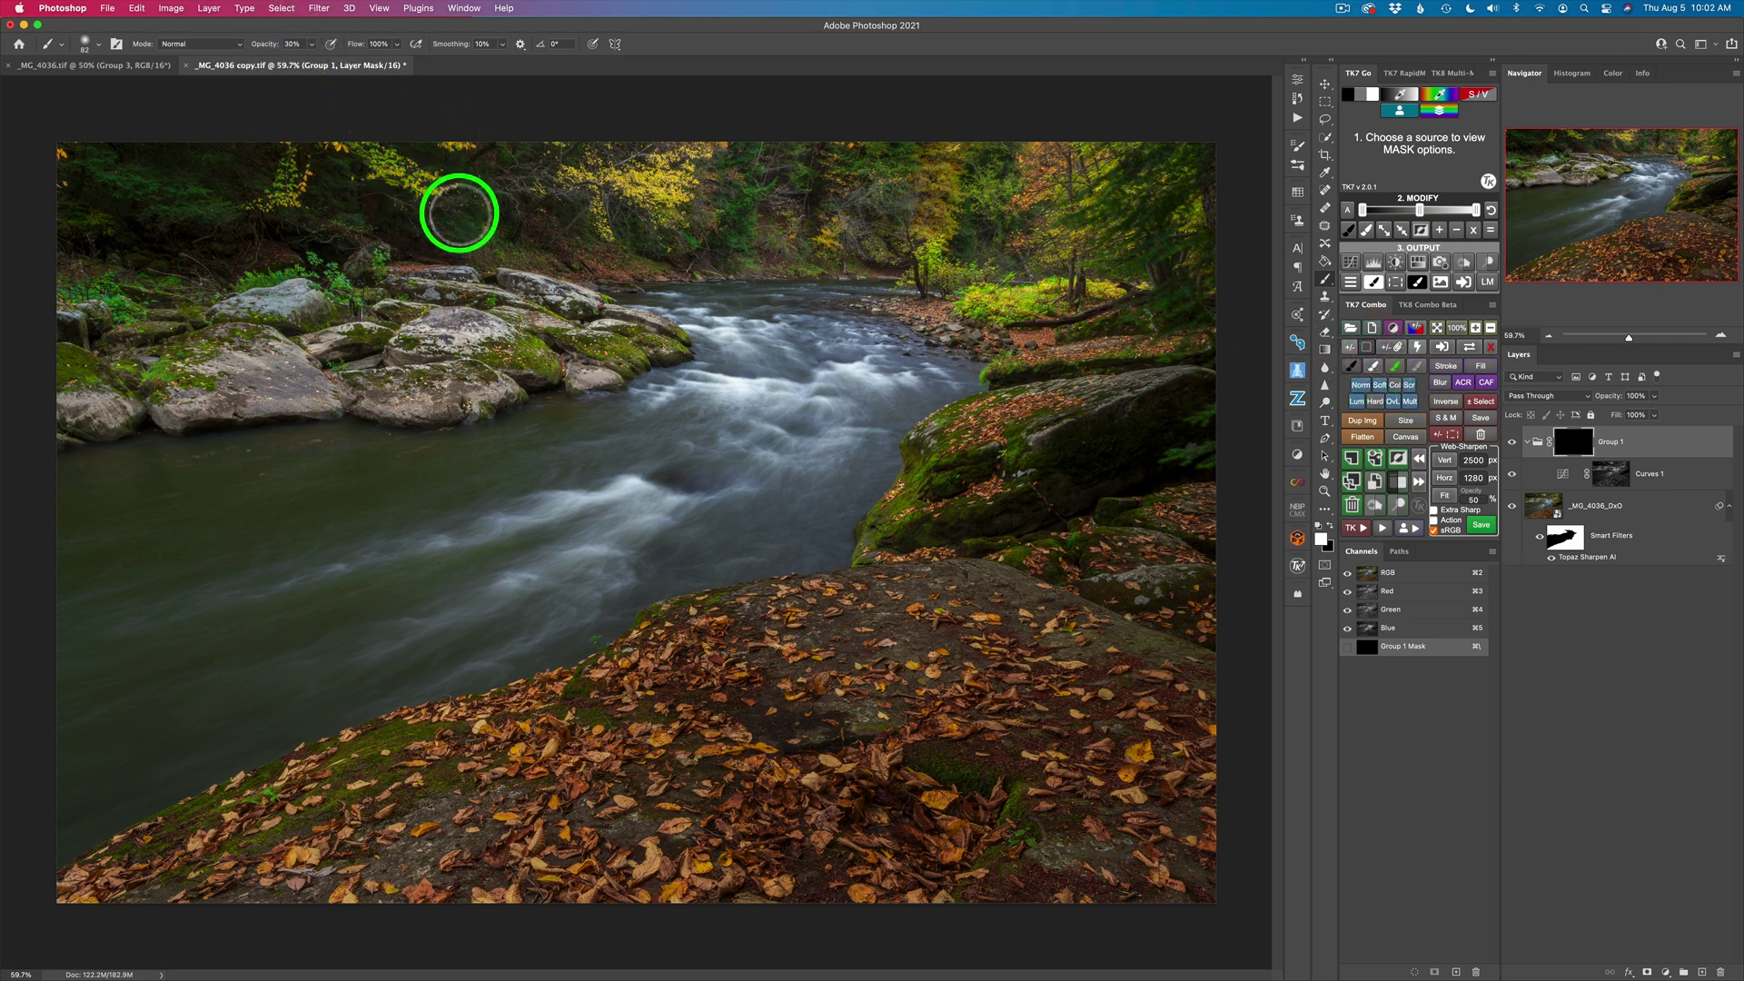
{"action": "left_click_drag", "start_coordinate": [292, 149], "coordinate": [279, 197]}
{"action": "left_click_drag", "start_coordinate": [291, 150], "coordinate": [284, 203]}
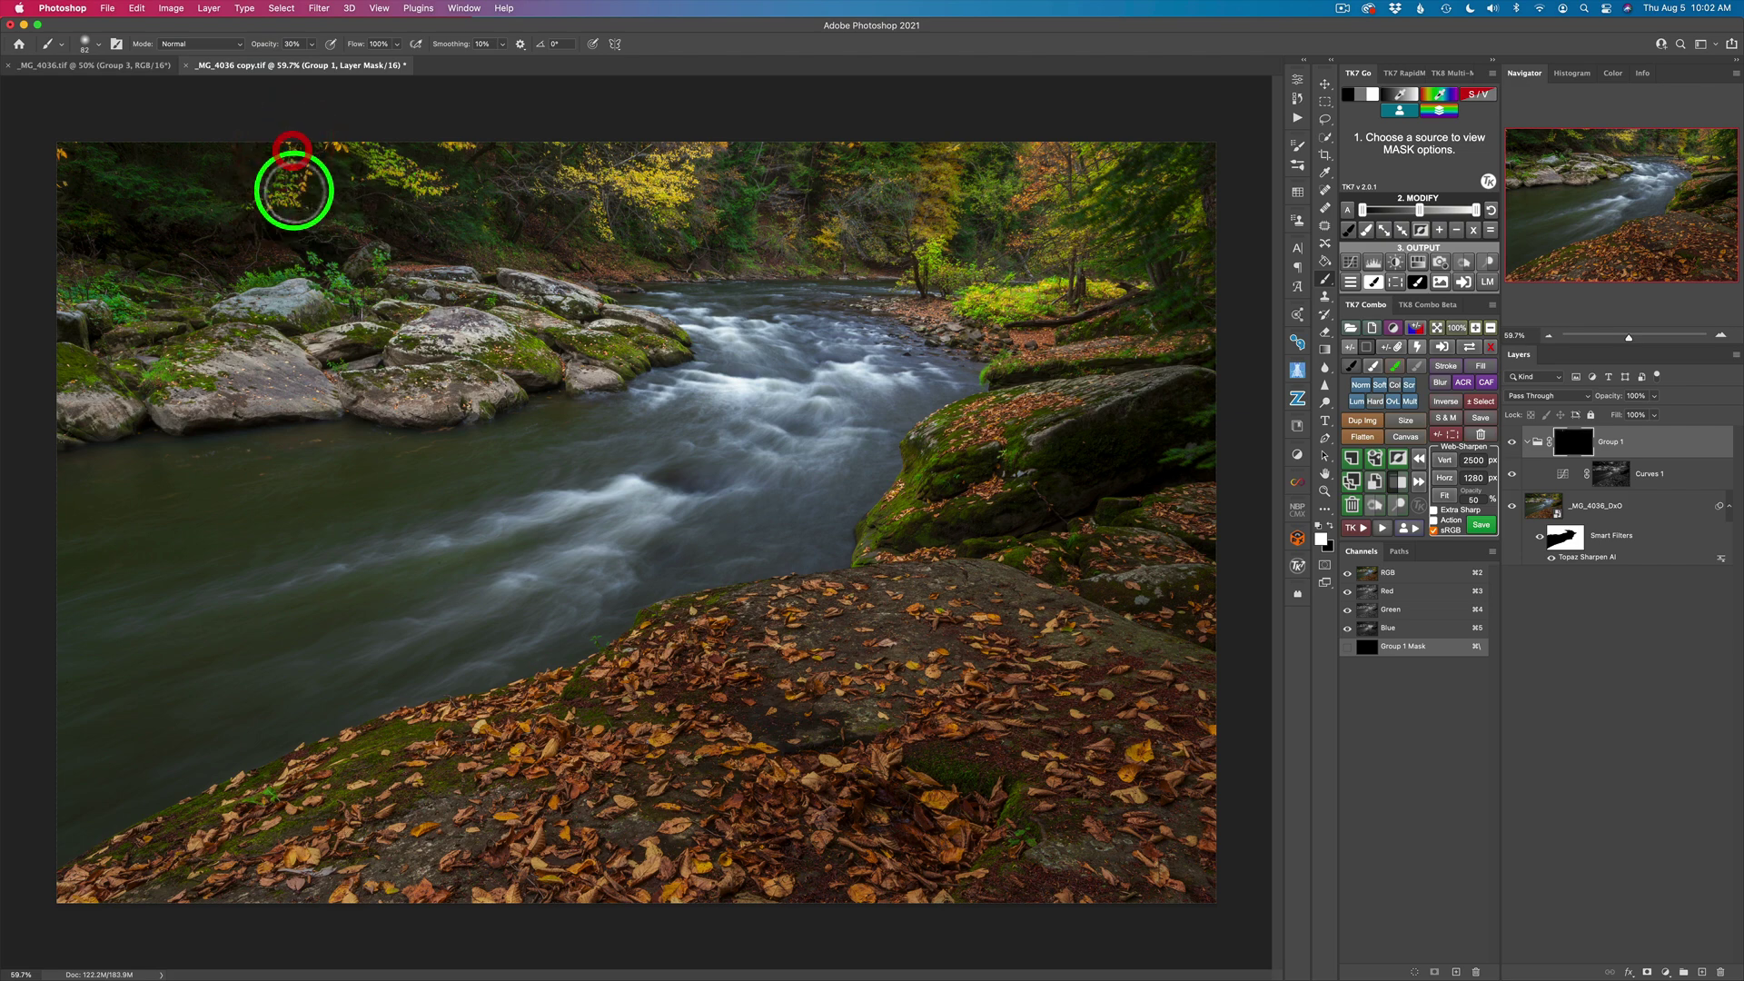
{"action": "mouse_move", "coordinate": [437, 182]}
{"action": "left_mouse_down"}
{"action": "mouse_move", "coordinate": [354, 292]}
{"action": "mouse_move", "coordinate": [372, 284]}
{"action": "mouse_move", "coordinate": [362, 241]}
{"action": "mouse_move", "coordinate": [316, 237]}
{"action": "mouse_move", "coordinate": [296, 272]}
{"action": "mouse_move", "coordinate": [242, 284]}
{"action": "mouse_move", "coordinate": [303, 269]}
{"action": "mouse_move", "coordinate": [339, 285]}
{"action": "mouse_move", "coordinate": [270, 326]}
{"action": "left_mouse_up"}
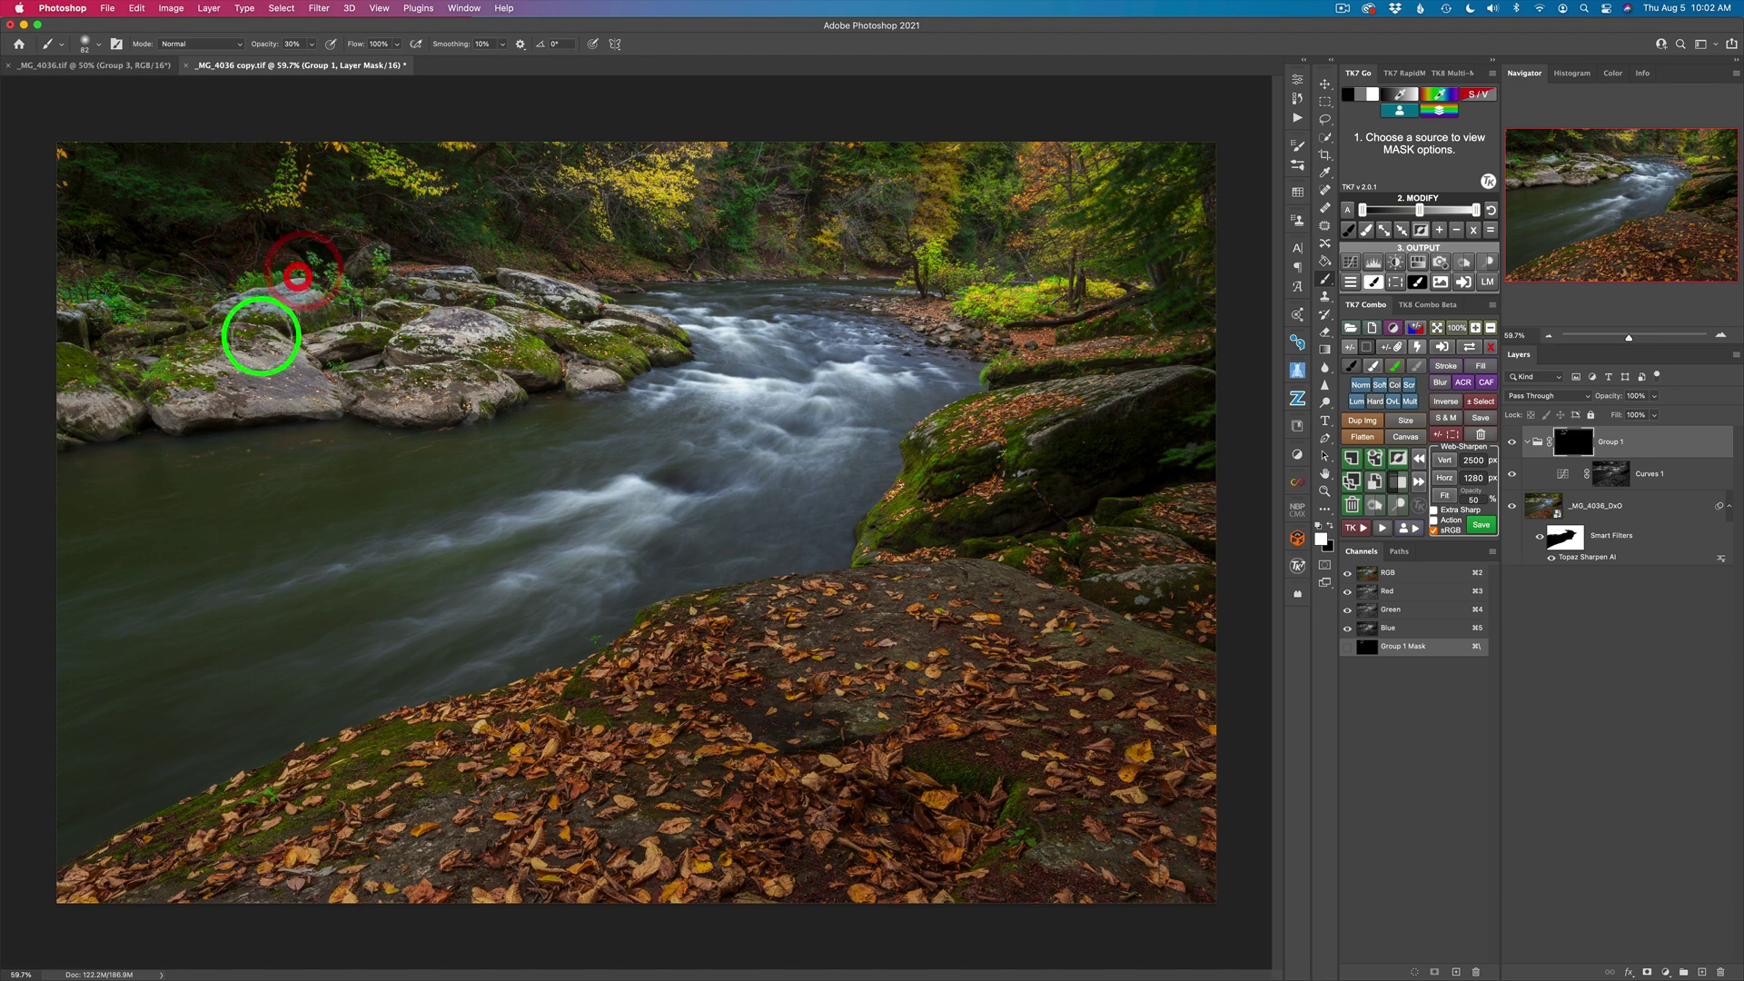
{"action": "mouse_move", "coordinate": [139, 362]}
{"action": "left_mouse_down"}
{"action": "mouse_move", "coordinate": [197, 384]}
{"action": "mouse_move", "coordinate": [59, 298]}
{"action": "mouse_move", "coordinate": [180, 277]}
{"action": "mouse_move", "coordinate": [160, 279]}
{"action": "mouse_move", "coordinate": [124, 195]}
{"action": "left_mouse_up"}
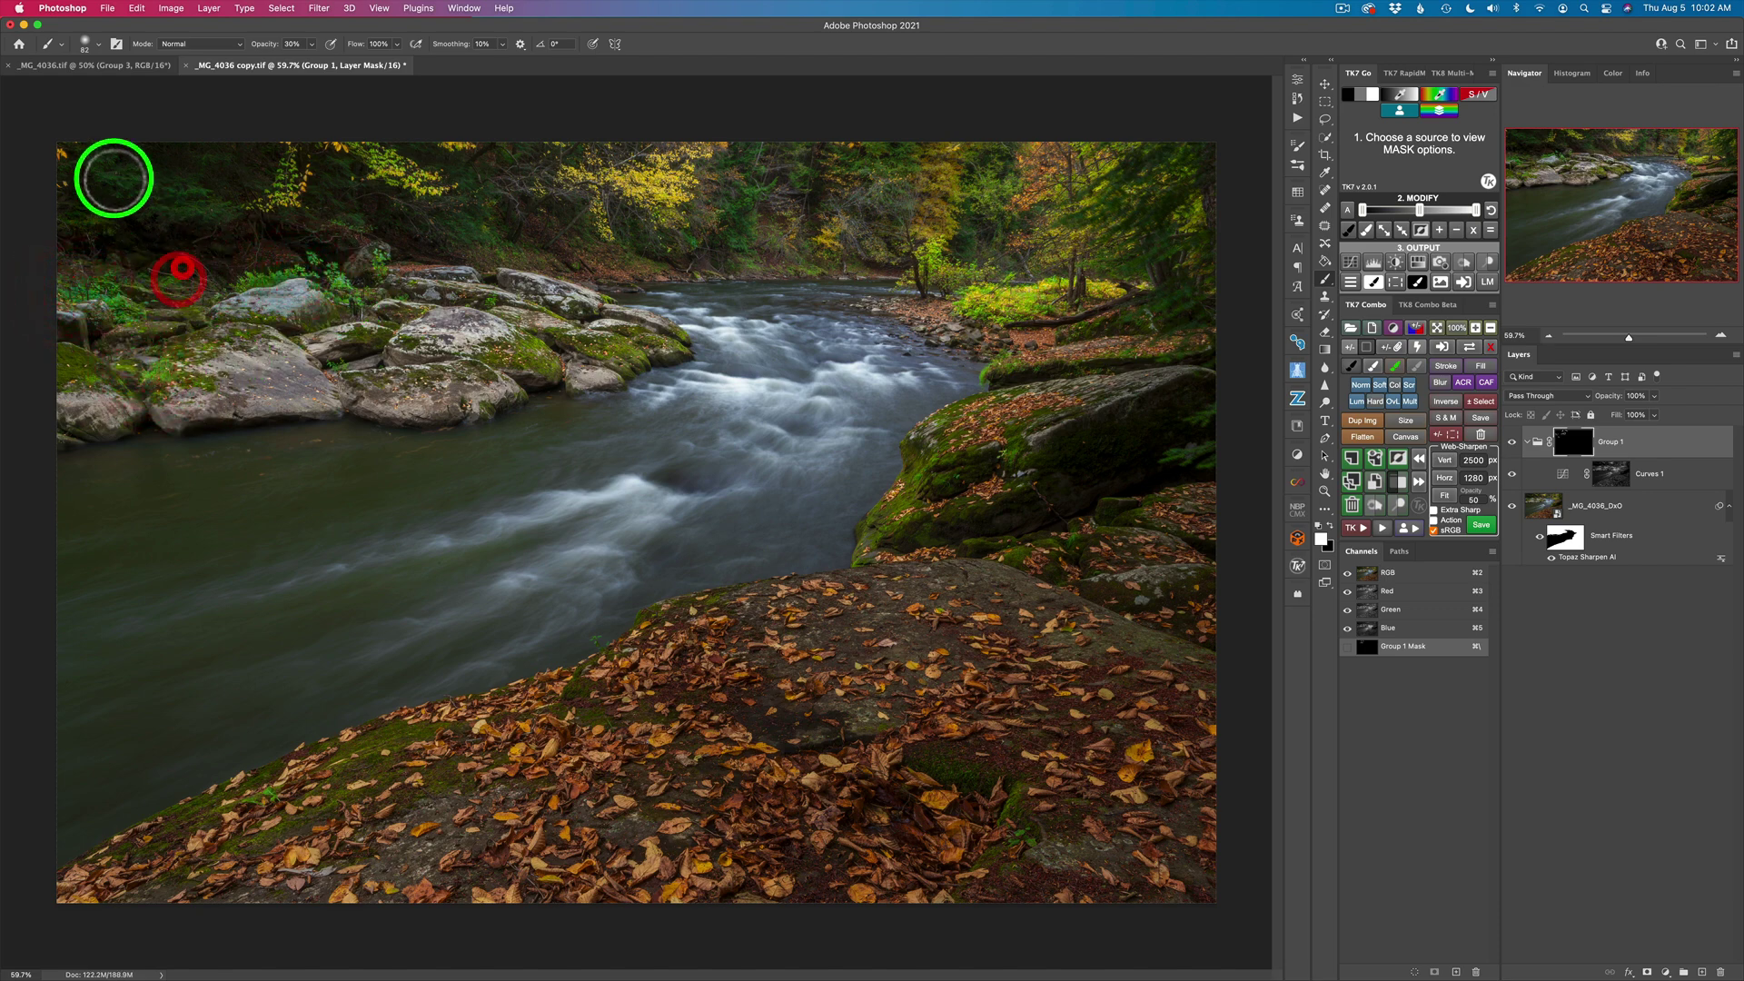
{"action": "mouse_move", "coordinate": [248, 196]}
{"action": "left_mouse_down"}
{"action": "mouse_move", "coordinate": [377, 189]}
{"action": "mouse_move", "coordinate": [400, 171]}
{"action": "mouse_move", "coordinate": [379, 160]}
{"action": "mouse_move", "coordinate": [501, 231]}
{"action": "mouse_move", "coordinate": [465, 237]}
{"action": "mouse_move", "coordinate": [493, 231]}
{"action": "mouse_move", "coordinate": [445, 171]}
{"action": "mouse_move", "coordinate": [579, 173]}
{"action": "left_mouse_up"}
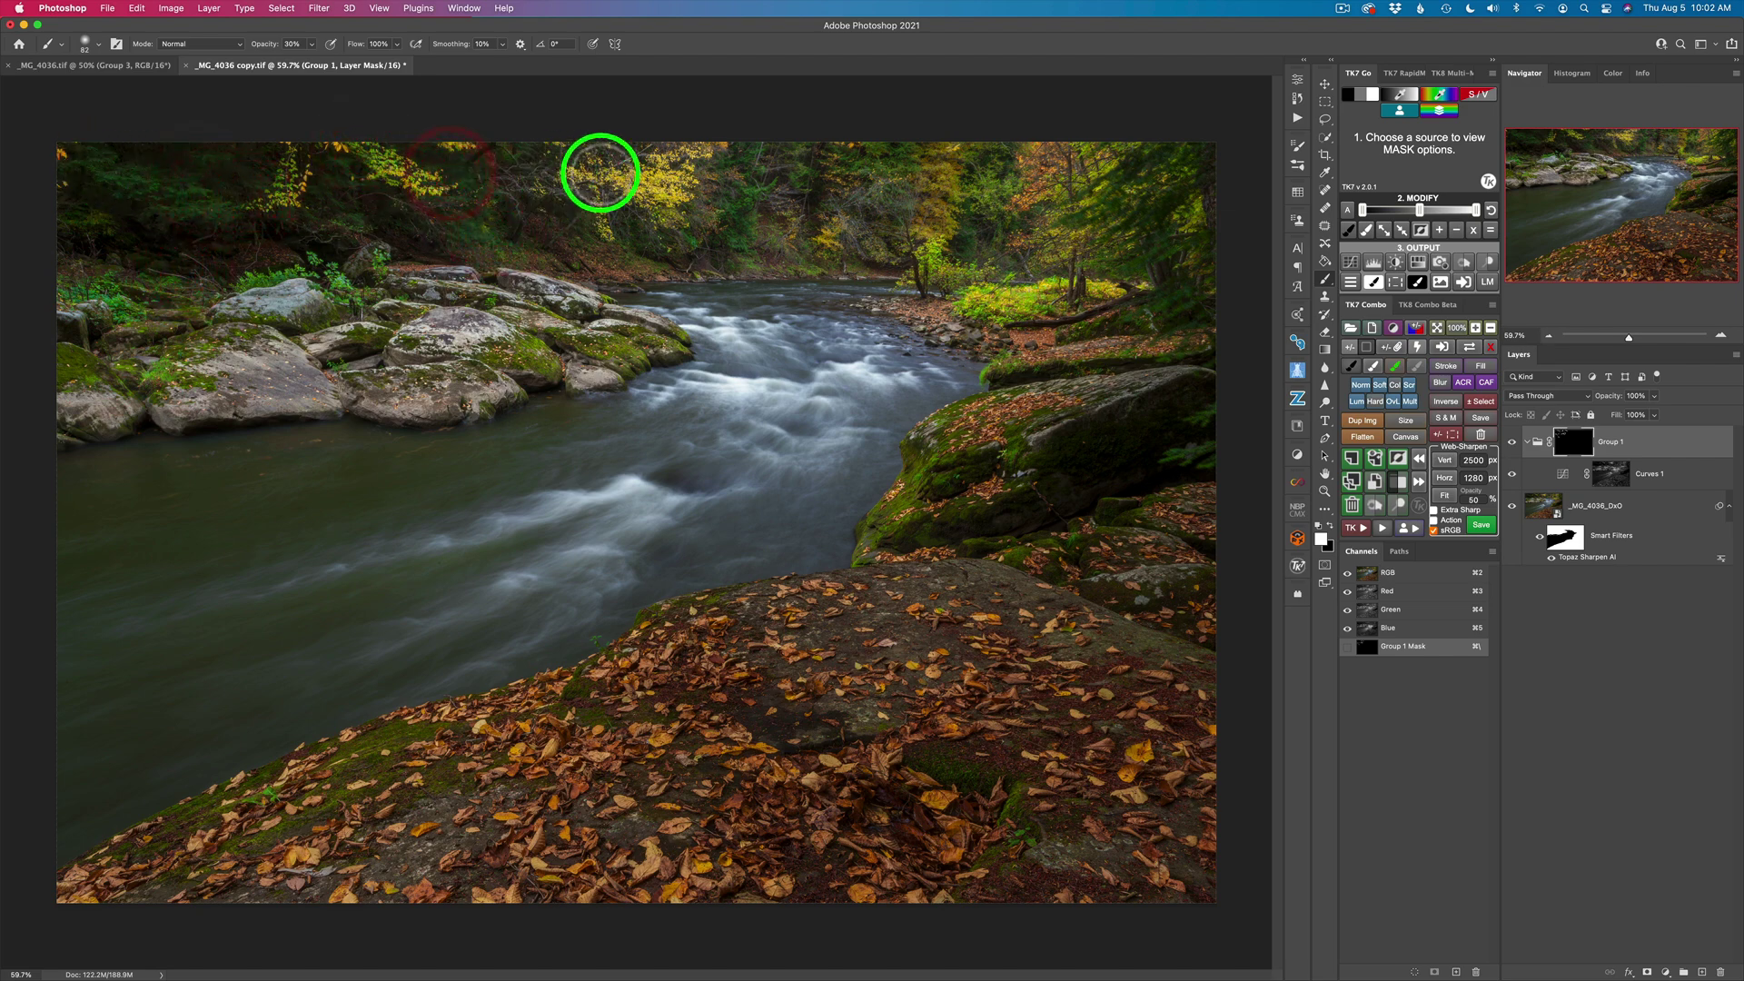
{"action": "mouse_move", "coordinate": [714, 145]}
{"action": "left_mouse_down"}
{"action": "mouse_move", "coordinate": [639, 167]}
{"action": "mouse_move", "coordinate": [709, 136]}
{"action": "mouse_move", "coordinate": [644, 187]}
{"action": "mouse_move", "coordinate": [703, 191]}
{"action": "mouse_move", "coordinate": [622, 190]}
{"action": "mouse_move", "coordinate": [676, 204]}
{"action": "mouse_move", "coordinate": [650, 207]}
{"action": "mouse_move", "coordinate": [662, 237]}
{"action": "mouse_move", "coordinate": [603, 205]}
{"action": "mouse_move", "coordinate": [614, 262]}
{"action": "mouse_move", "coordinate": [587, 231]}
{"action": "mouse_move", "coordinate": [642, 262]}
{"action": "mouse_move", "coordinate": [621, 210]}
{"action": "mouse_move", "coordinate": [680, 258]}
{"action": "mouse_move", "coordinate": [739, 241]}
{"action": "left_mouse_up"}
{"action": "left_click_drag", "start_coordinate": [760, 176], "coordinate": [736, 207]}
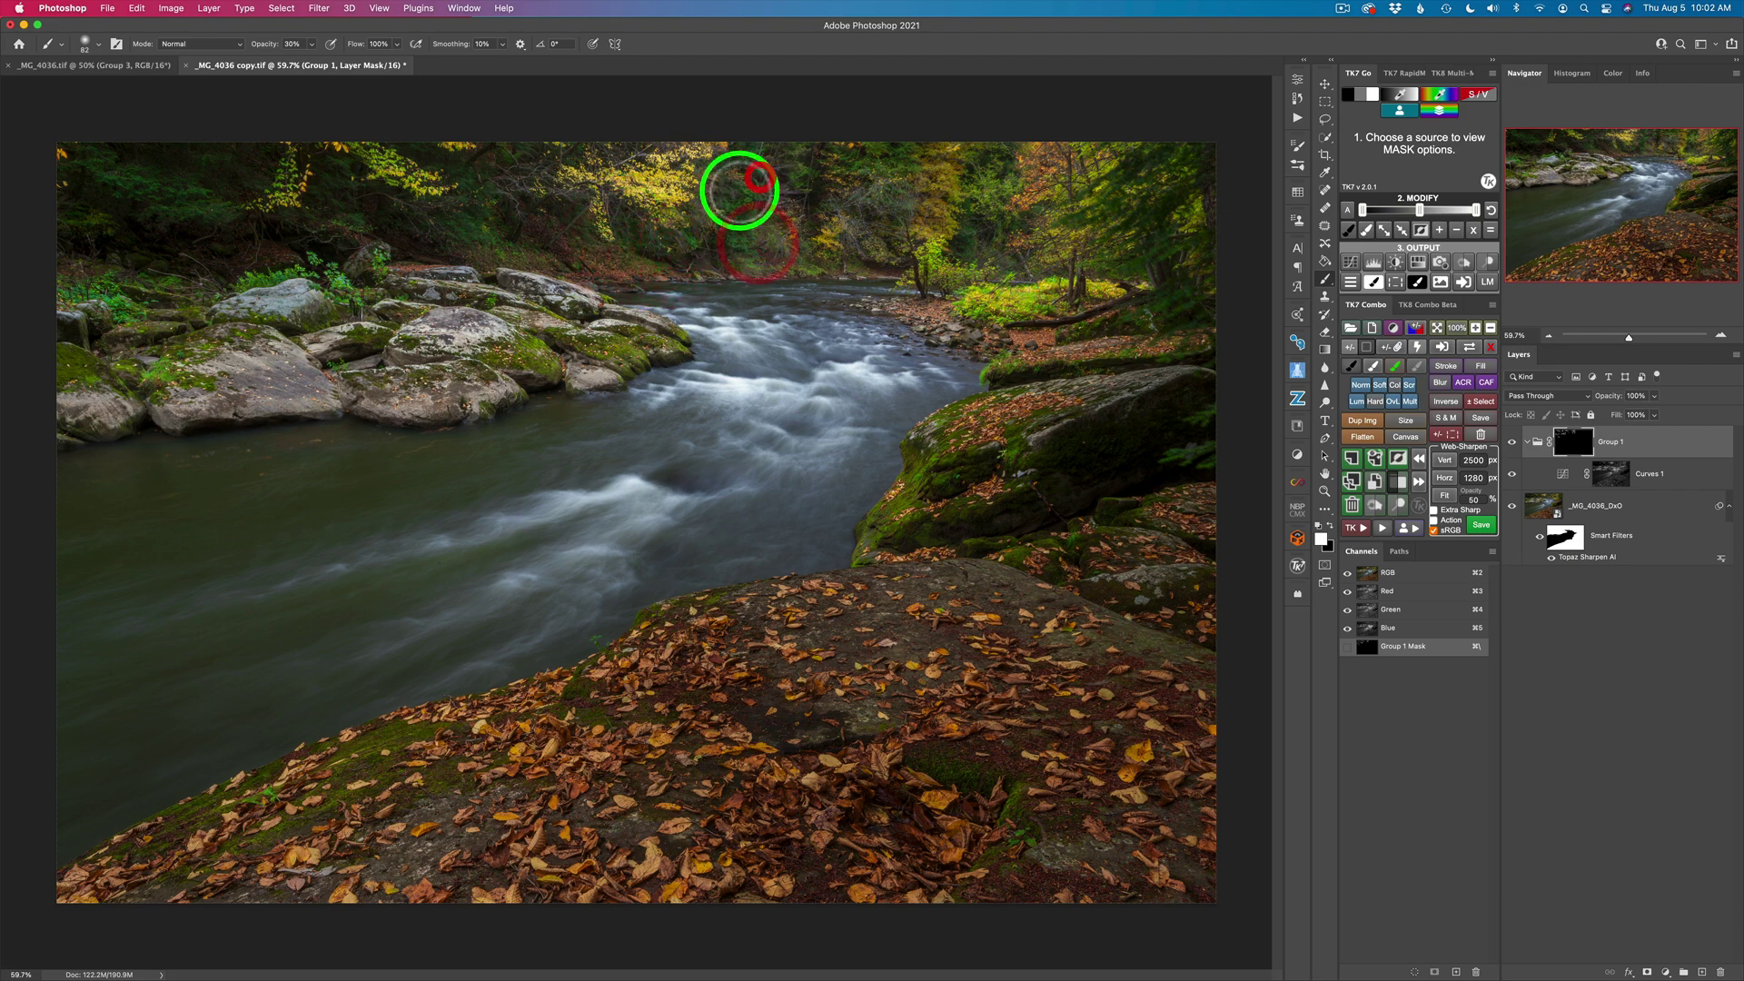
{"action": "mouse_move", "coordinate": [787, 149]}
{"action": "left_mouse_down"}
{"action": "mouse_move", "coordinate": [793, 233]}
{"action": "mouse_move", "coordinate": [775, 194]}
{"action": "mouse_move", "coordinate": [833, 218]}
{"action": "mouse_move", "coordinate": [838, 247]}
{"action": "mouse_move", "coordinate": [816, 221]}
{"action": "mouse_move", "coordinate": [839, 232]}
{"action": "mouse_move", "coordinate": [823, 160]}
{"action": "mouse_move", "coordinate": [844, 199]}
{"action": "mouse_move", "coordinate": [842, 138]}
{"action": "mouse_move", "coordinate": [839, 192]}
{"action": "mouse_move", "coordinate": [863, 202]}
{"action": "left_mouse_up"}
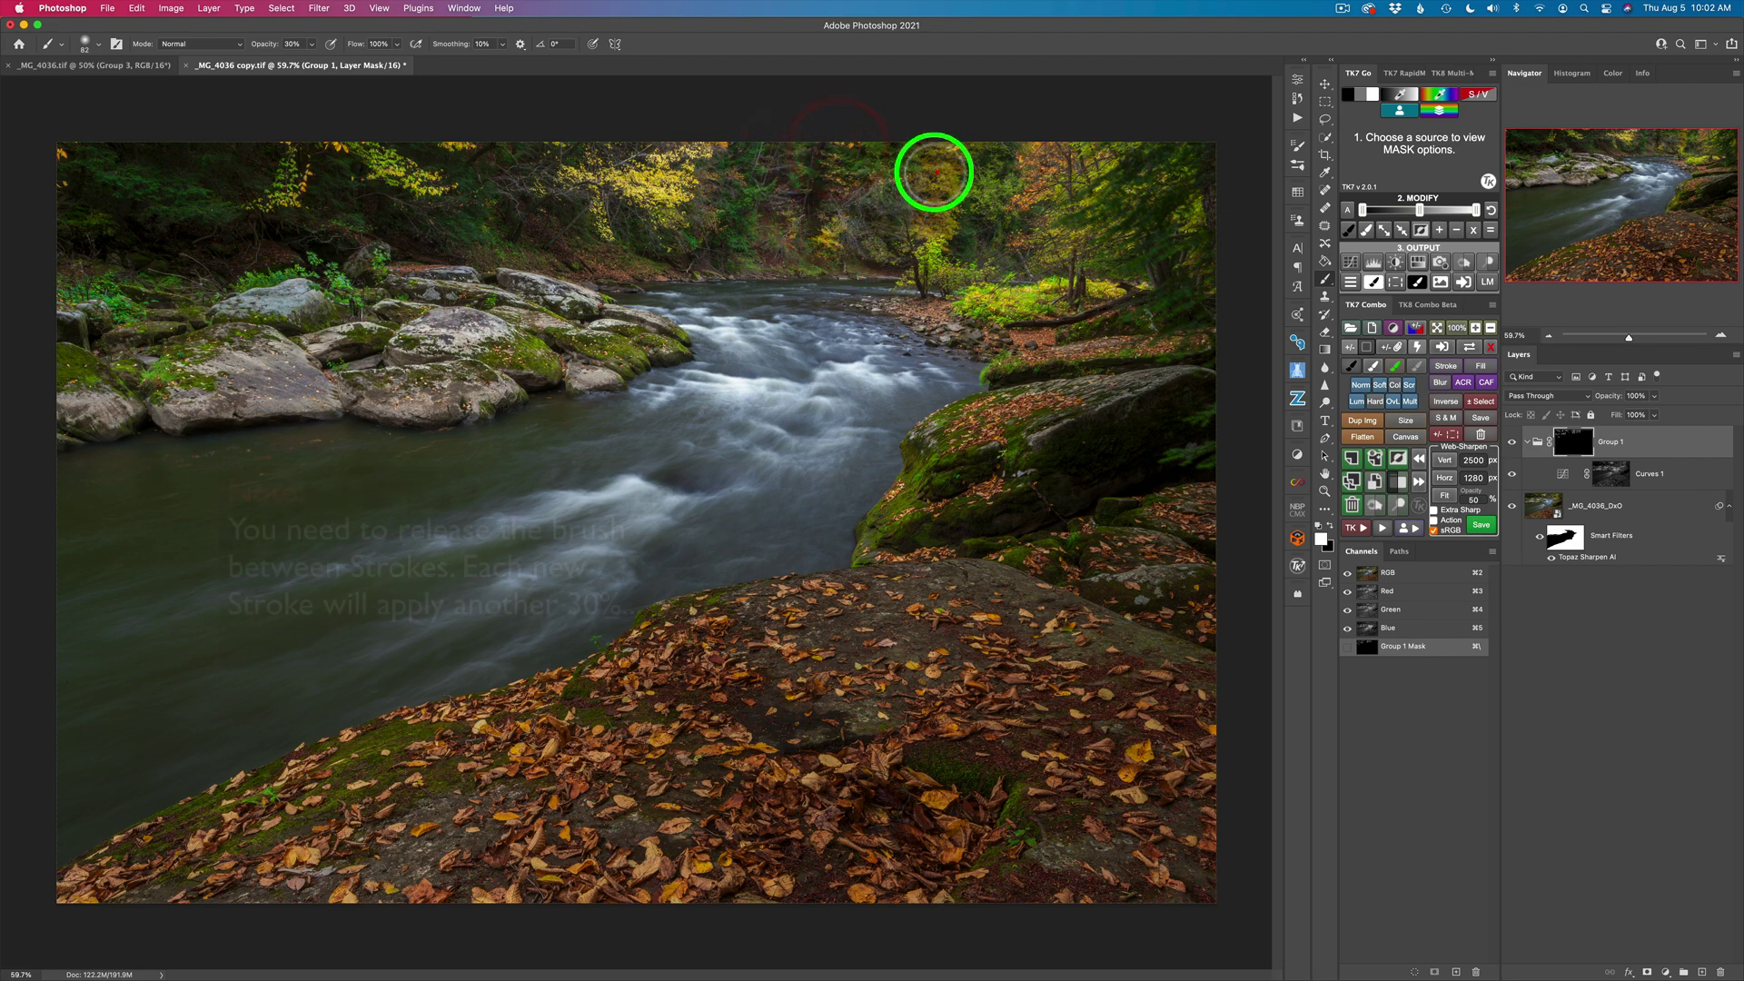
{"action": "mouse_move", "coordinate": [957, 160]}
{"action": "left_mouse_down"}
{"action": "mouse_move", "coordinate": [904, 173]}
{"action": "mouse_move", "coordinate": [952, 179]}
{"action": "mouse_move", "coordinate": [960, 201]}
{"action": "mouse_move", "coordinate": [909, 195]}
{"action": "left_mouse_up"}
{"action": "mouse_move", "coordinate": [964, 202]}
{"action": "left_mouse_down"}
{"action": "mouse_move", "coordinate": [916, 220]}
{"action": "mouse_move", "coordinate": [957, 230]}
{"action": "mouse_move", "coordinate": [917, 263]}
{"action": "mouse_move", "coordinate": [939, 212]}
{"action": "mouse_move", "coordinate": [918, 269]}
{"action": "mouse_move", "coordinate": [984, 270]}
{"action": "mouse_move", "coordinate": [931, 279]}
{"action": "mouse_move", "coordinate": [998, 272]}
{"action": "mouse_move", "coordinate": [990, 299]}
{"action": "mouse_move", "coordinate": [1050, 288]}
{"action": "mouse_move", "coordinate": [992, 300]}
{"action": "mouse_move", "coordinate": [1101, 292]}
{"action": "mouse_move", "coordinate": [1032, 234]}
{"action": "mouse_move", "coordinate": [1068, 188]}
{"action": "mouse_move", "coordinate": [1034, 199]}
{"action": "mouse_move", "coordinate": [1049, 137]}
{"action": "mouse_move", "coordinate": [1017, 173]}
{"action": "mouse_move", "coordinate": [1132, 139]}
{"action": "mouse_move", "coordinate": [1099, 206]}
{"action": "mouse_move", "coordinate": [1181, 151]}
{"action": "mouse_move", "coordinate": [1186, 226]}
{"action": "mouse_move", "coordinate": [1215, 181]}
{"action": "mouse_move", "coordinate": [1178, 236]}
{"action": "mouse_move", "coordinate": [1184, 210]}
{"action": "mouse_move", "coordinate": [1103, 287]}
{"action": "mouse_move", "coordinate": [1183, 250]}
{"action": "mouse_move", "coordinate": [1182, 288]}
{"action": "mouse_move", "coordinate": [1060, 358]}
{"action": "mouse_move", "coordinate": [988, 369]}
{"action": "mouse_move", "coordinate": [1145, 352]}
{"action": "mouse_move", "coordinate": [1064, 400]}
{"action": "mouse_move", "coordinate": [989, 412]}
{"action": "mouse_move", "coordinate": [1026, 401]}
{"action": "mouse_move", "coordinate": [1018, 425]}
{"action": "mouse_move", "coordinate": [936, 457]}
{"action": "mouse_move", "coordinate": [958, 437]}
{"action": "mouse_move", "coordinate": [916, 506]}
{"action": "mouse_move", "coordinate": [956, 453]}
{"action": "mouse_move", "coordinate": [956, 492]}
{"action": "mouse_move", "coordinate": [986, 512]}
{"action": "mouse_move", "coordinate": [906, 515]}
{"action": "mouse_move", "coordinate": [956, 487]}
{"action": "mouse_move", "coordinate": [907, 498]}
{"action": "mouse_move", "coordinate": [959, 456]}
{"action": "left_mouse_up"}
{"action": "mouse_move", "coordinate": [600, 347]}
{"action": "left_mouse_down"}
{"action": "mouse_move", "coordinate": [637, 354]}
{"action": "mouse_move", "coordinate": [640, 338]}
{"action": "left_mouse_up"}
{"action": "mouse_move", "coordinate": [495, 341]}
{"action": "left_mouse_down"}
{"action": "mouse_move", "coordinate": [541, 361]}
{"action": "mouse_move", "coordinate": [527, 344]}
{"action": "mouse_move", "coordinate": [617, 352]}
{"action": "mouse_move", "coordinate": [584, 335]}
{"action": "left_mouse_up"}
{"action": "mouse_move", "coordinate": [342, 334]}
{"action": "left_mouse_down"}
{"action": "mouse_move", "coordinate": [342, 371]}
{"action": "mouse_move", "coordinate": [247, 355]}
{"action": "mouse_move", "coordinate": [201, 381]}
{"action": "mouse_move", "coordinate": [153, 371]}
{"action": "mouse_move", "coordinate": [179, 379]}
{"action": "mouse_move", "coordinate": [107, 392]}
{"action": "mouse_move", "coordinate": [82, 368]}
{"action": "mouse_move", "coordinate": [152, 381]}
{"action": "mouse_move", "coordinate": [143, 278]}
{"action": "left_mouse_up"}
{"action": "left_click", "coordinate": [270, 150]}
{"action": "left_click", "coordinate": [145, 199]}
{"action": "left_click_drag", "start_coordinate": [615, 191], "coordinate": [524, 194]}
{"action": "left_click", "coordinate": [1364, 254]}
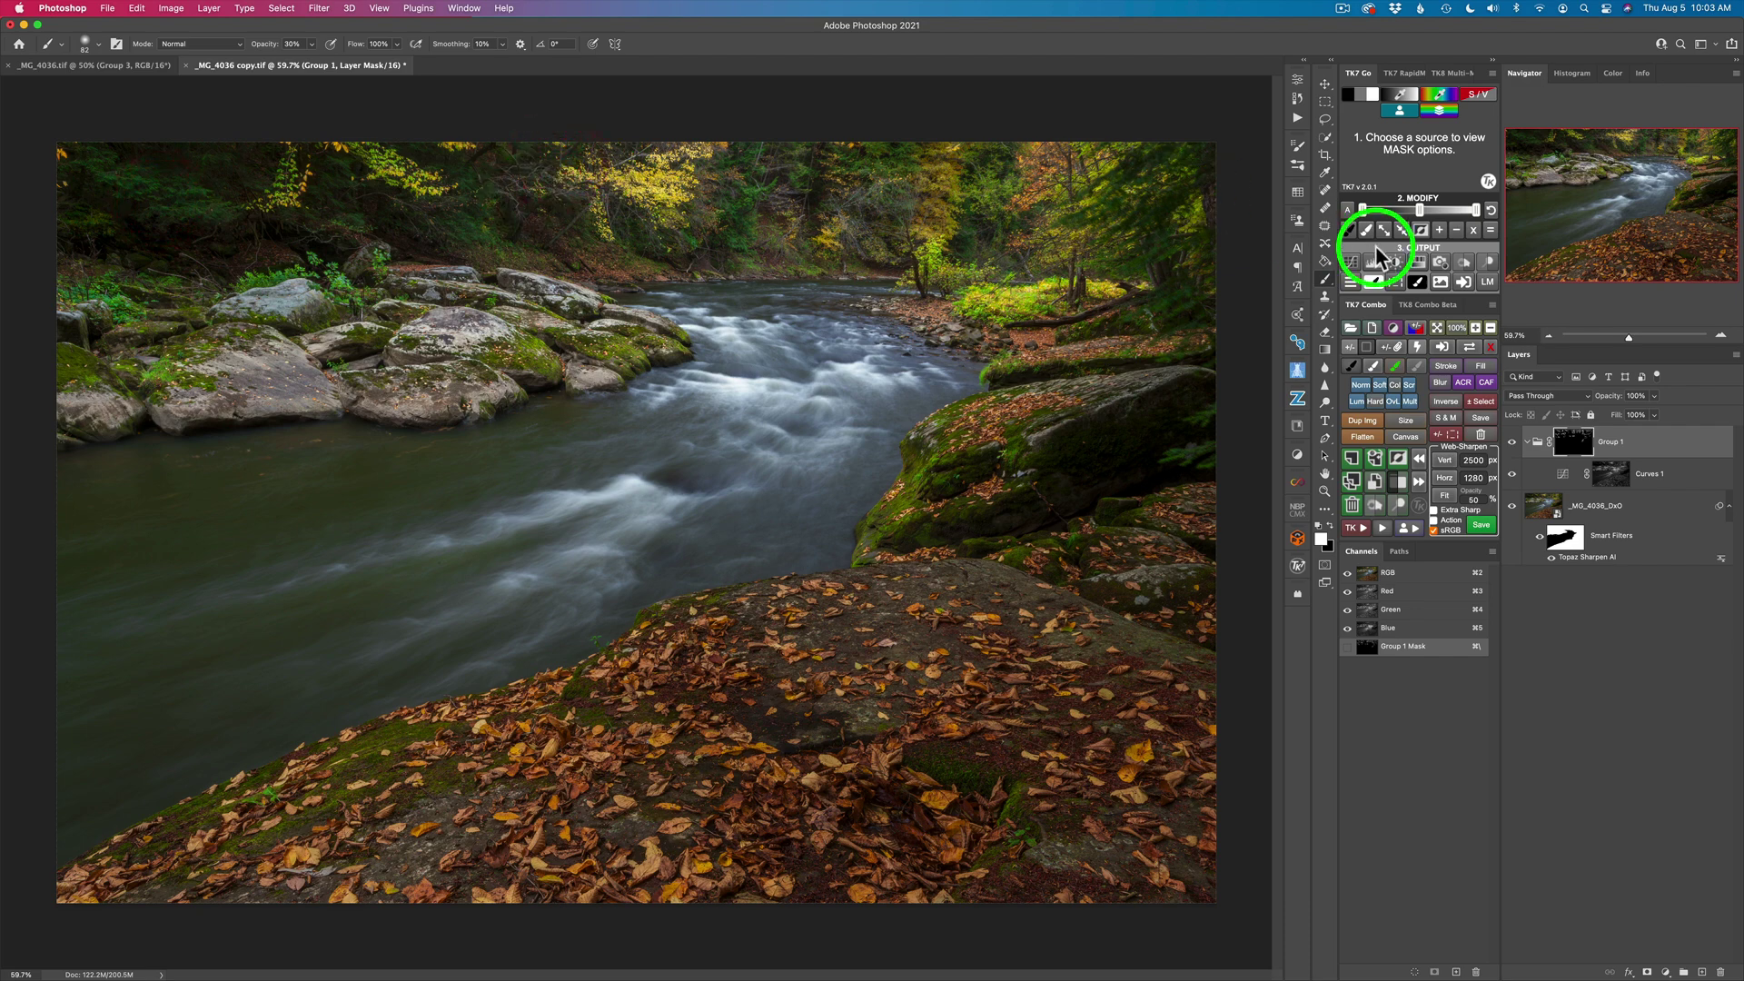
Compare the image with and without the group's brightening and inspect the strokes on the group's mask
{"action": "left_click", "coordinate": [1512, 443]}
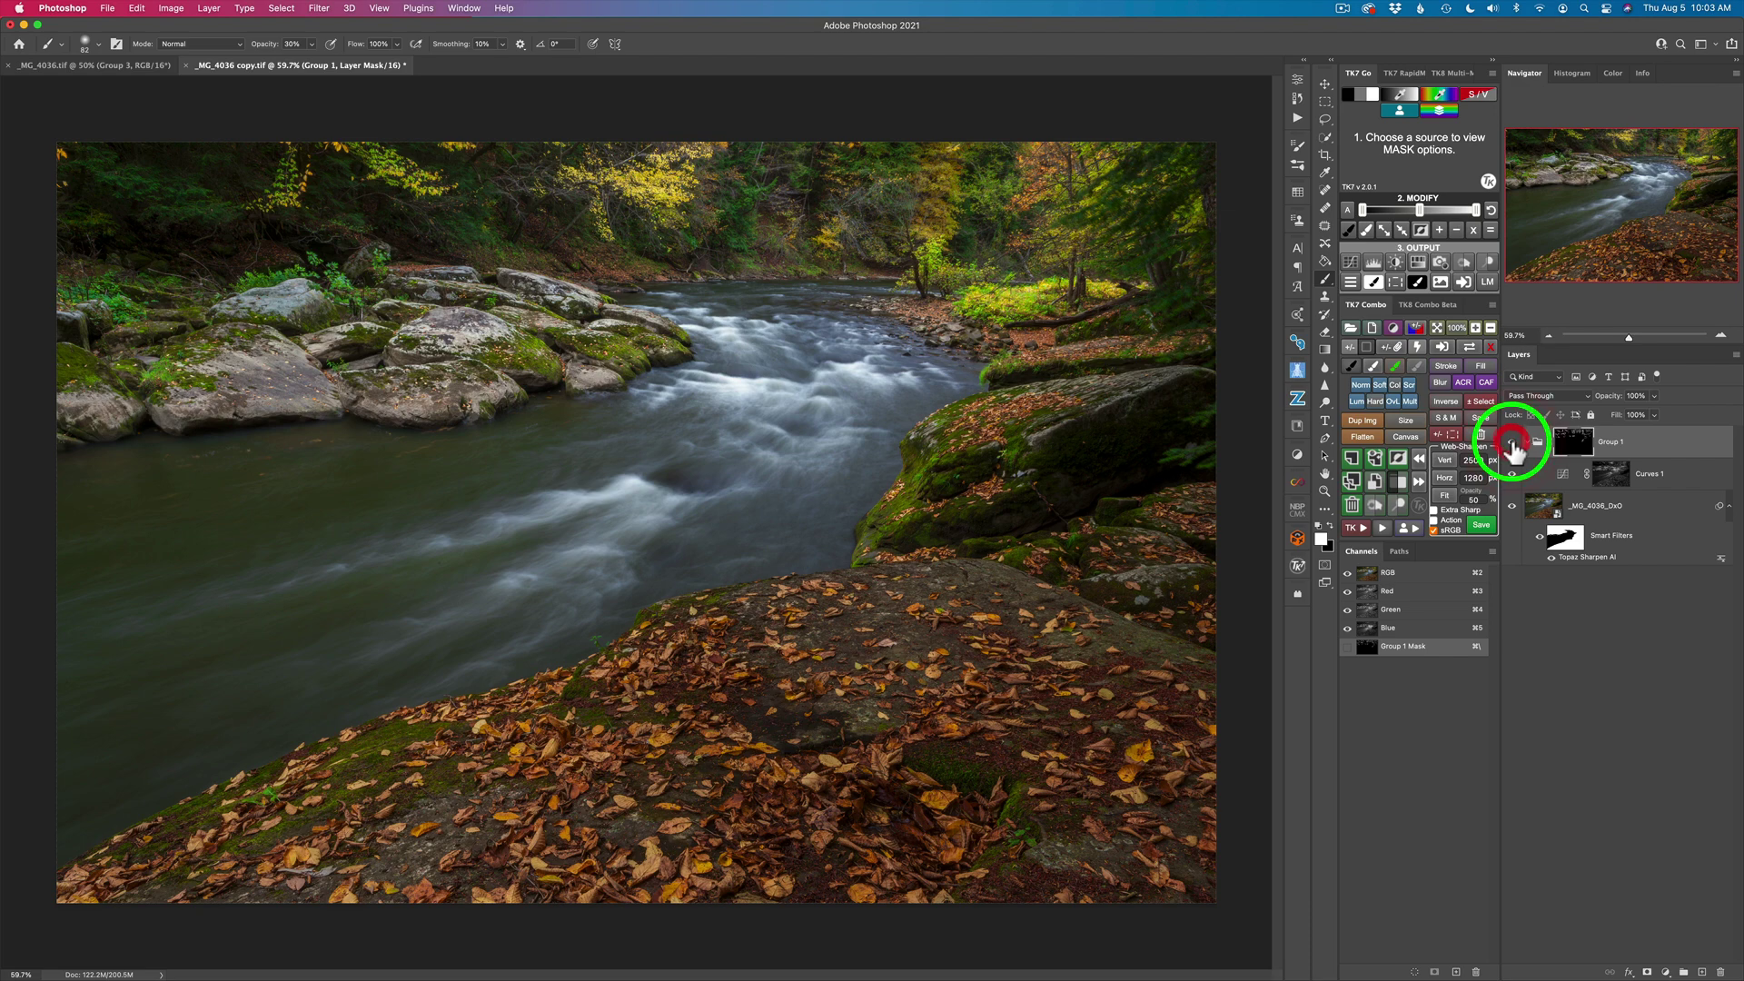
{"action": "left_click", "coordinate": [1512, 445]}
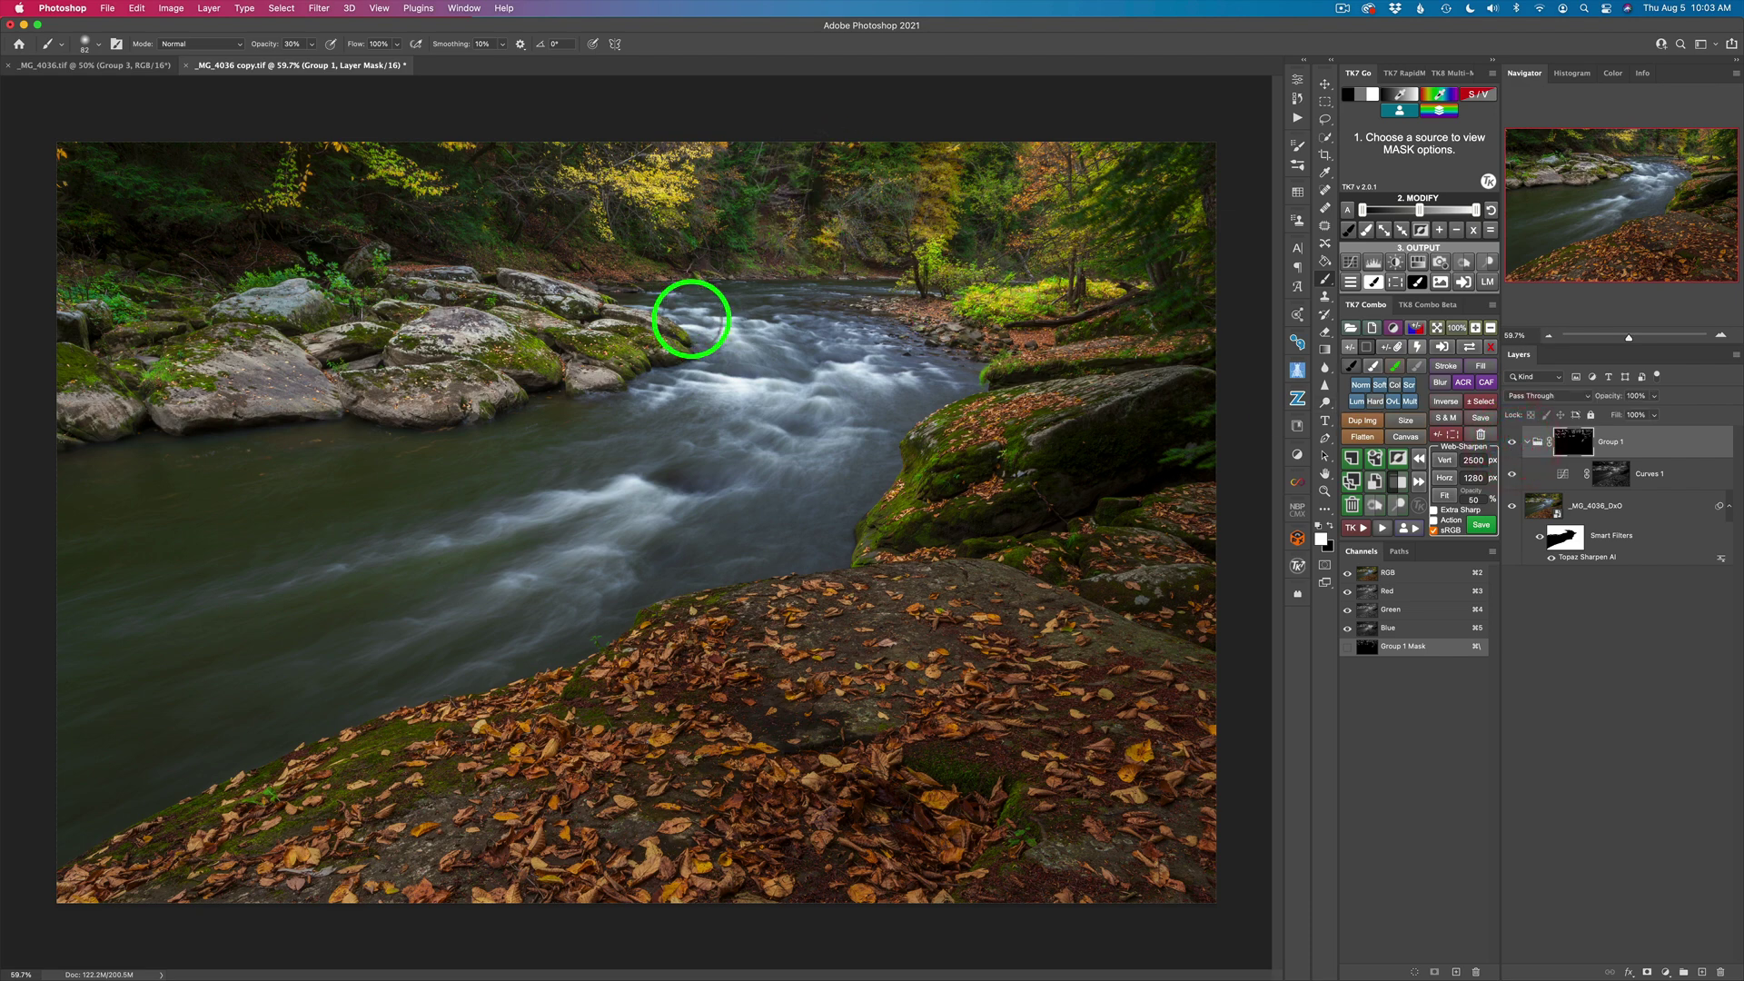
{"action": "mouse_move", "coordinate": [749, 188]}
{"action": "left_mouse_down"}
{"action": "mouse_move", "coordinate": [724, 172]}
{"action": "mouse_move", "coordinate": [798, 222]}
{"action": "mouse_move", "coordinate": [825, 218]}
{"action": "mouse_move", "coordinate": [821, 179]}
{"action": "mouse_move", "coordinate": [758, 167]}
{"action": "left_mouse_up"}
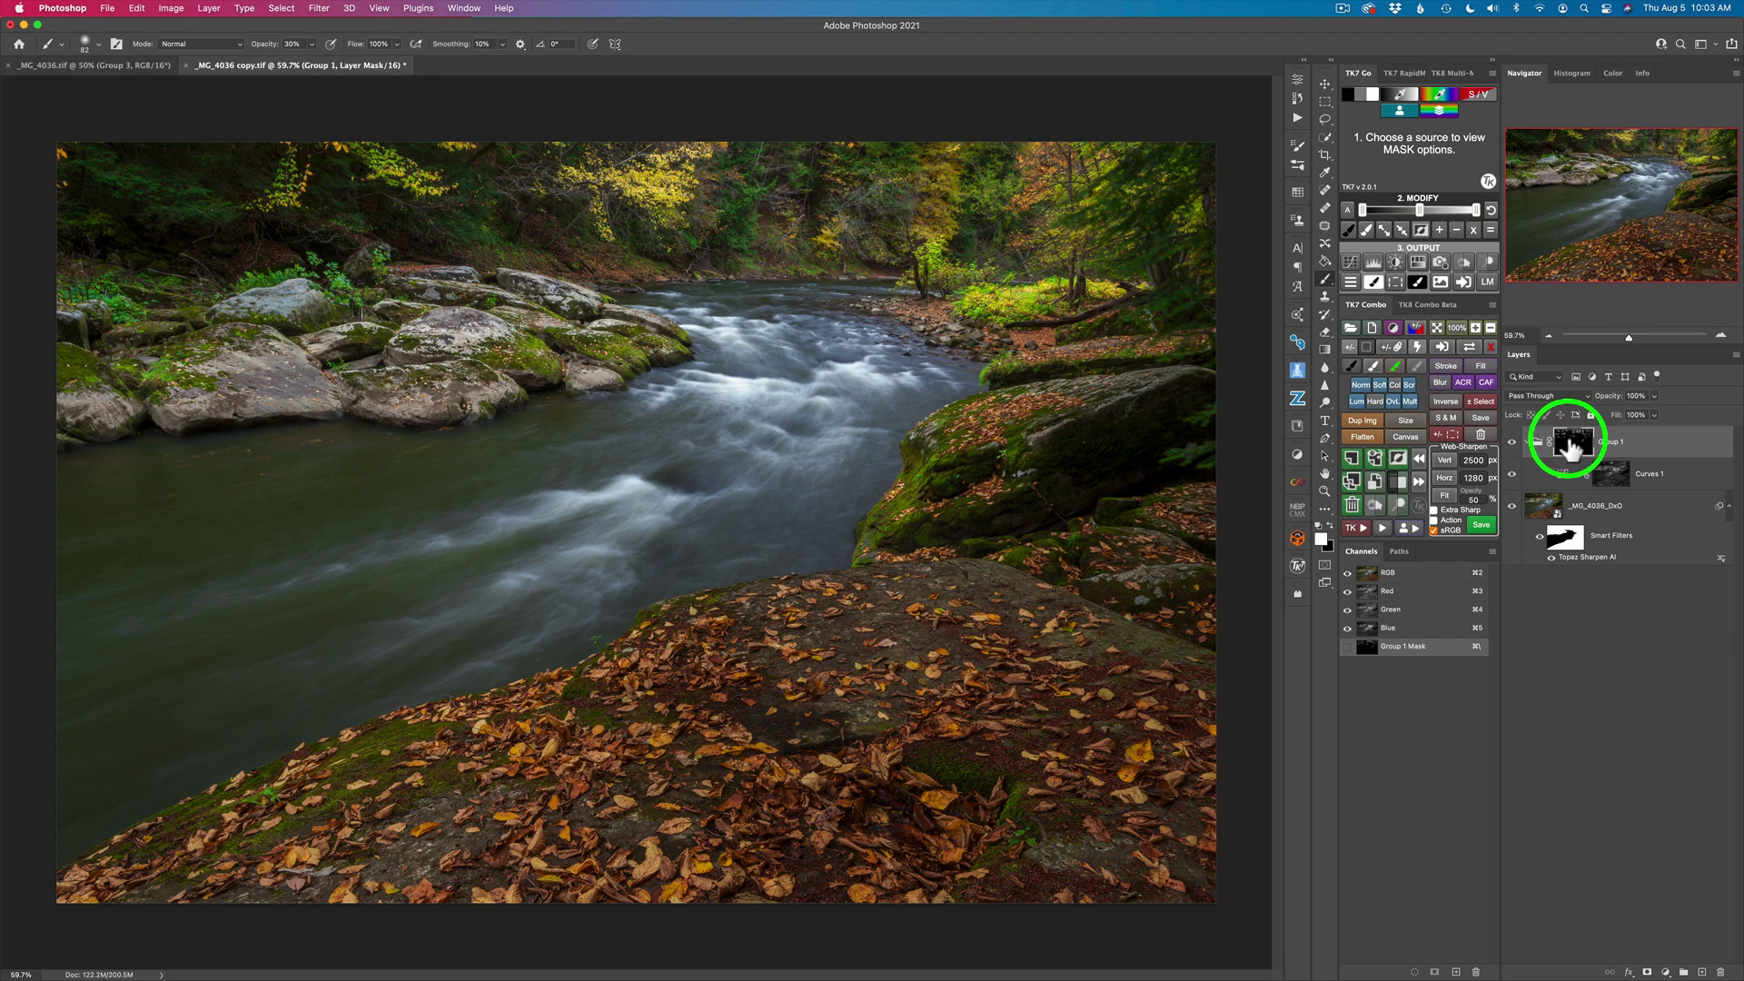
{"action": "left_click", "coordinate": [1466, 343]}
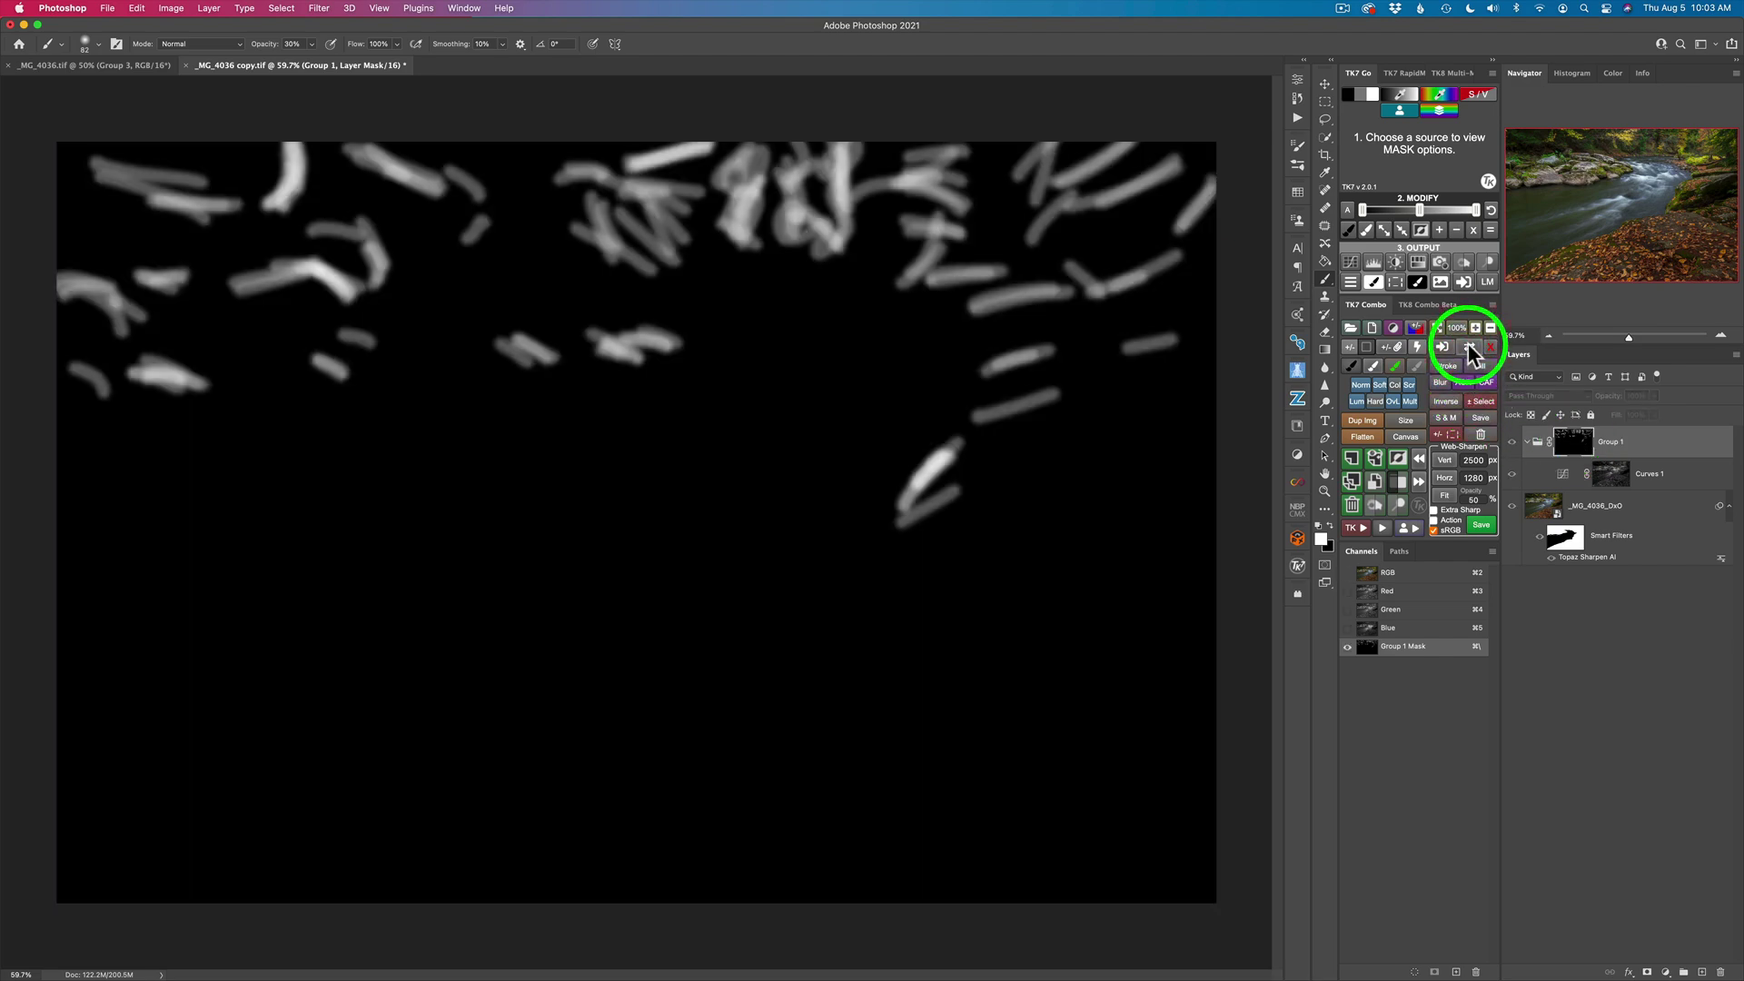
{"action": "left_click", "coordinate": [1468, 348]}
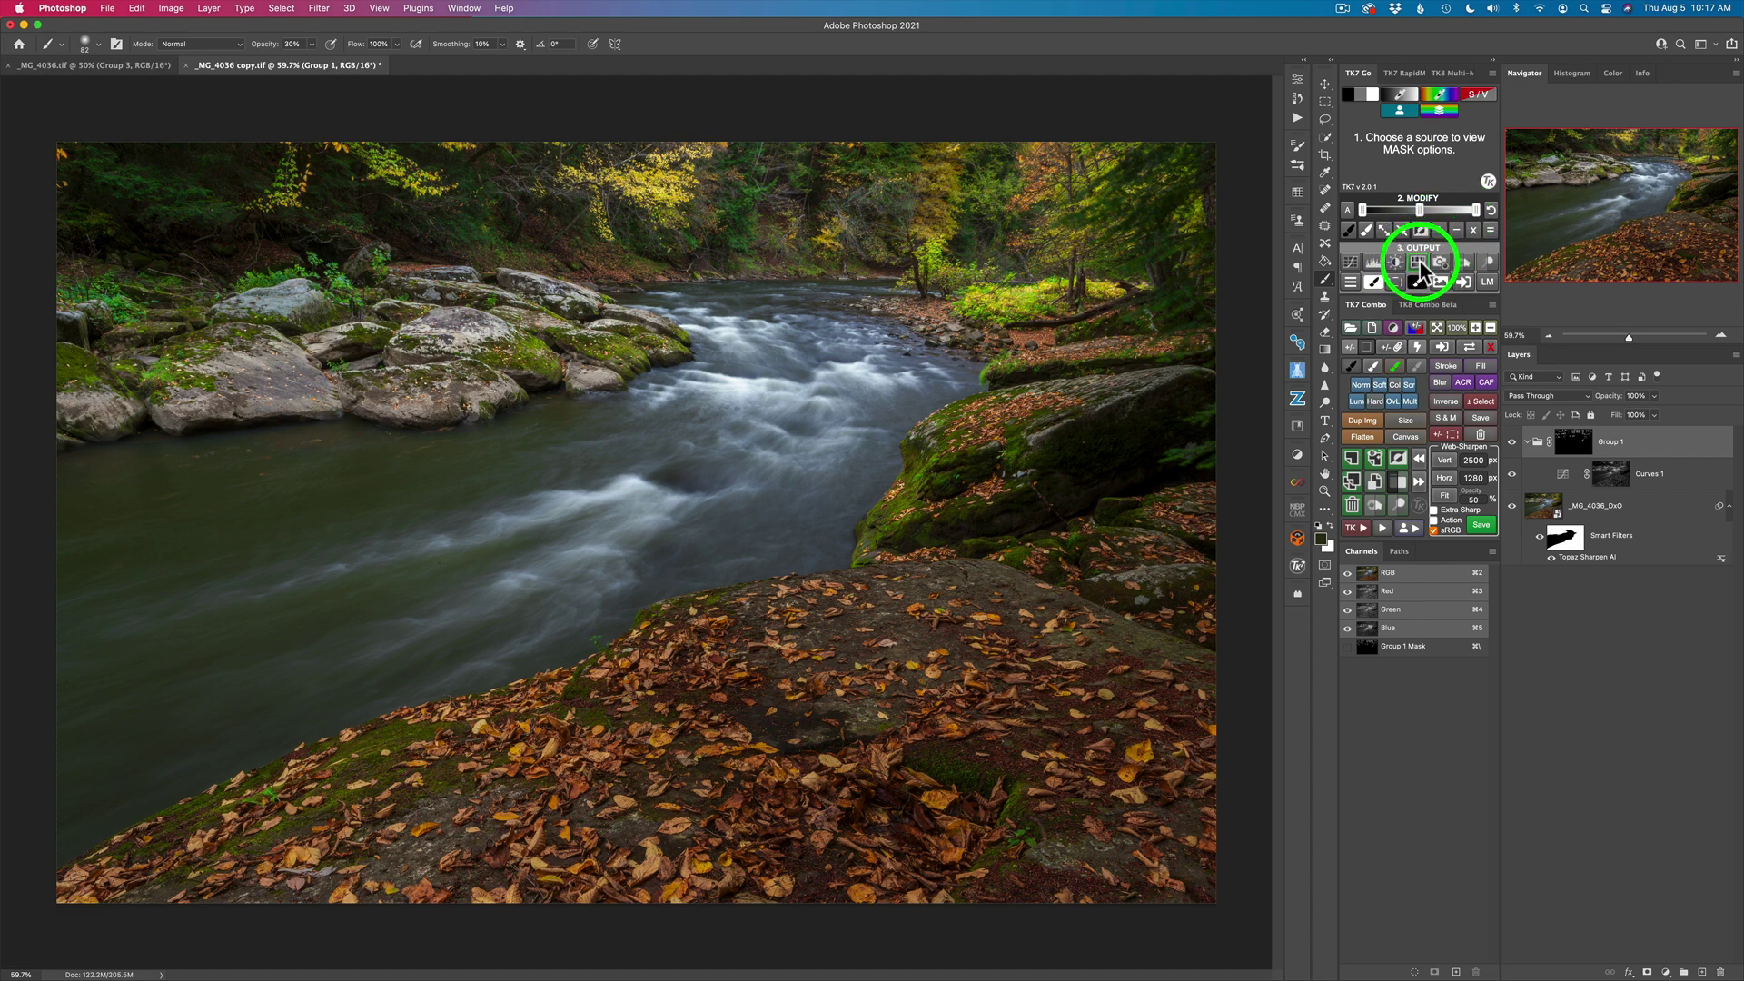
Add a Hue/Saturation layer above Curves 1 inside the group and replace its mask with a copy of the Curves mask
{"action": "left_click", "coordinate": [1566, 471]}
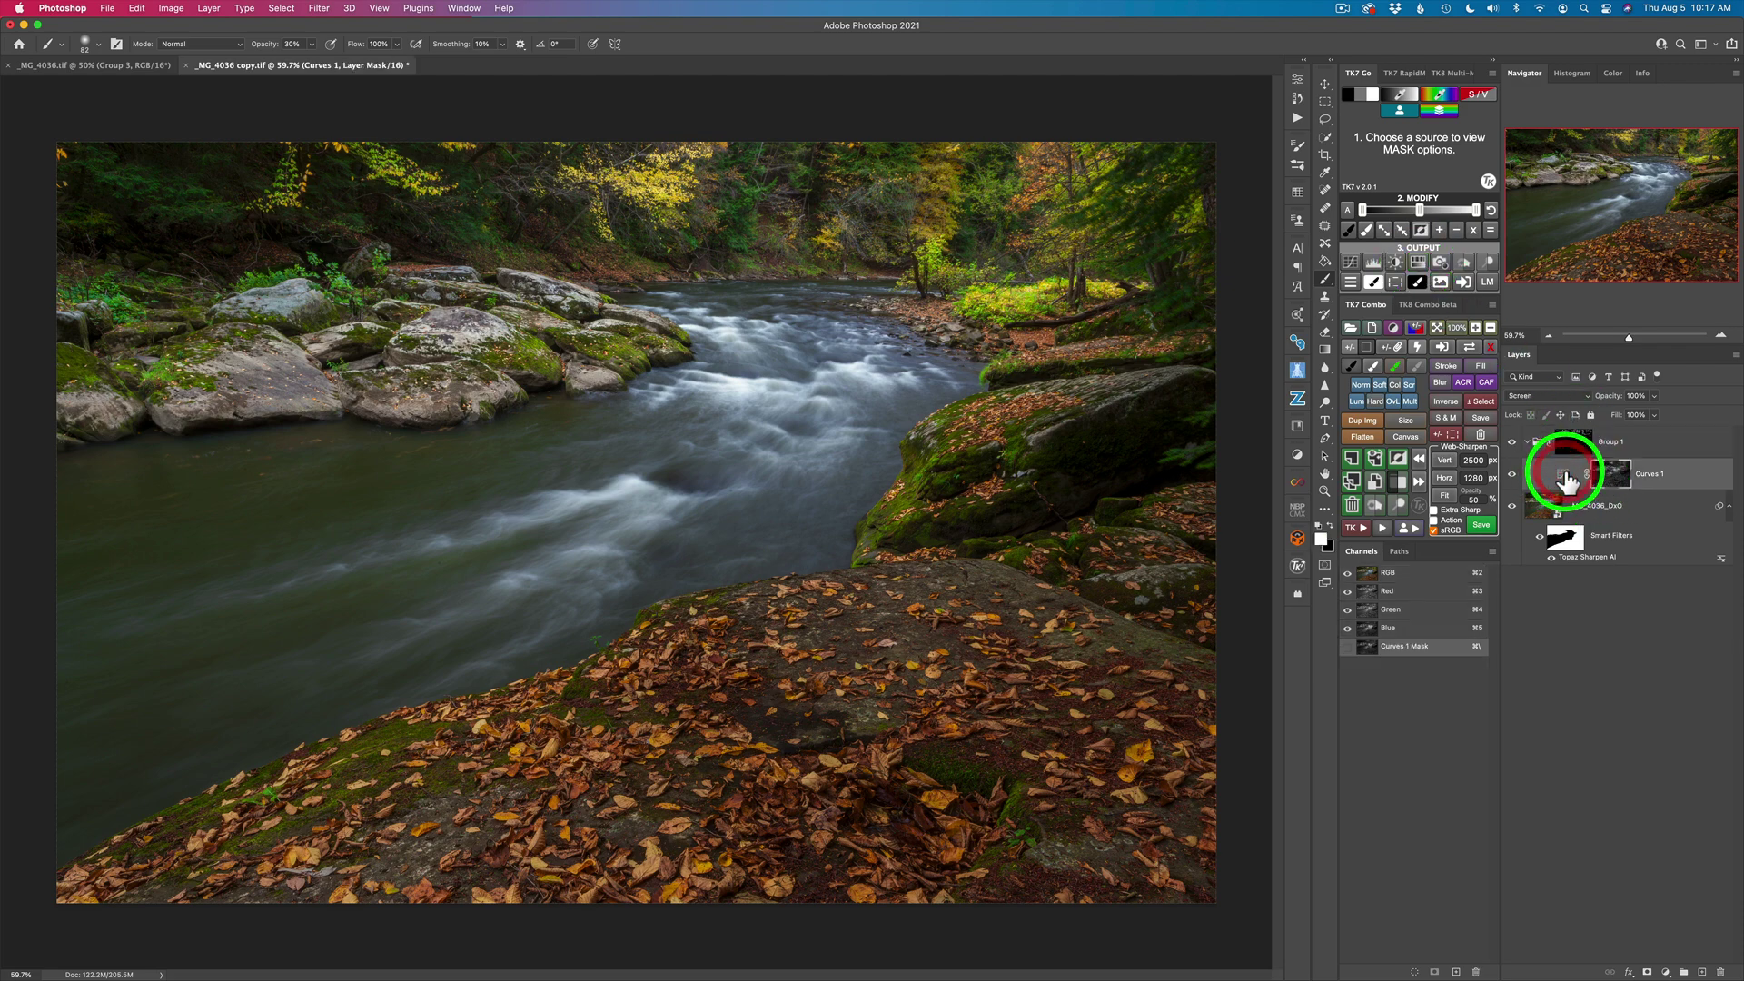
{"action": "left_click", "coordinate": [1419, 259]}
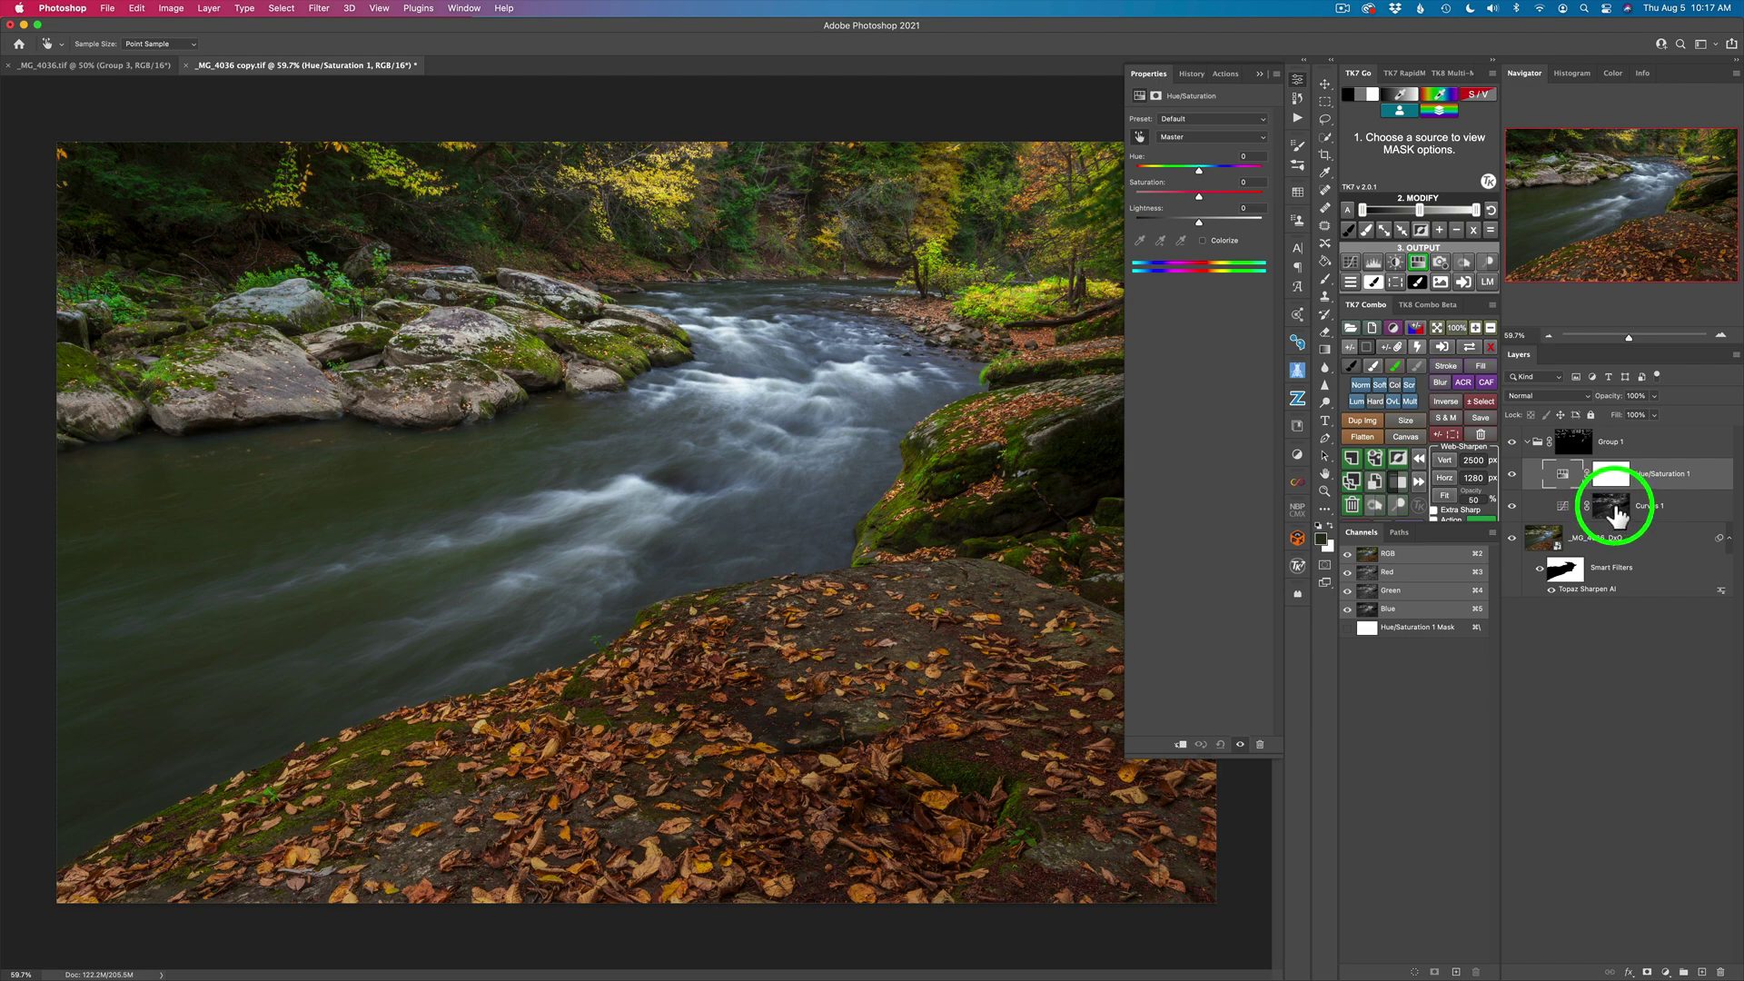
{"action": "left_click_drag", "start_coordinate": [1614, 514], "coordinate": [1611, 474]}
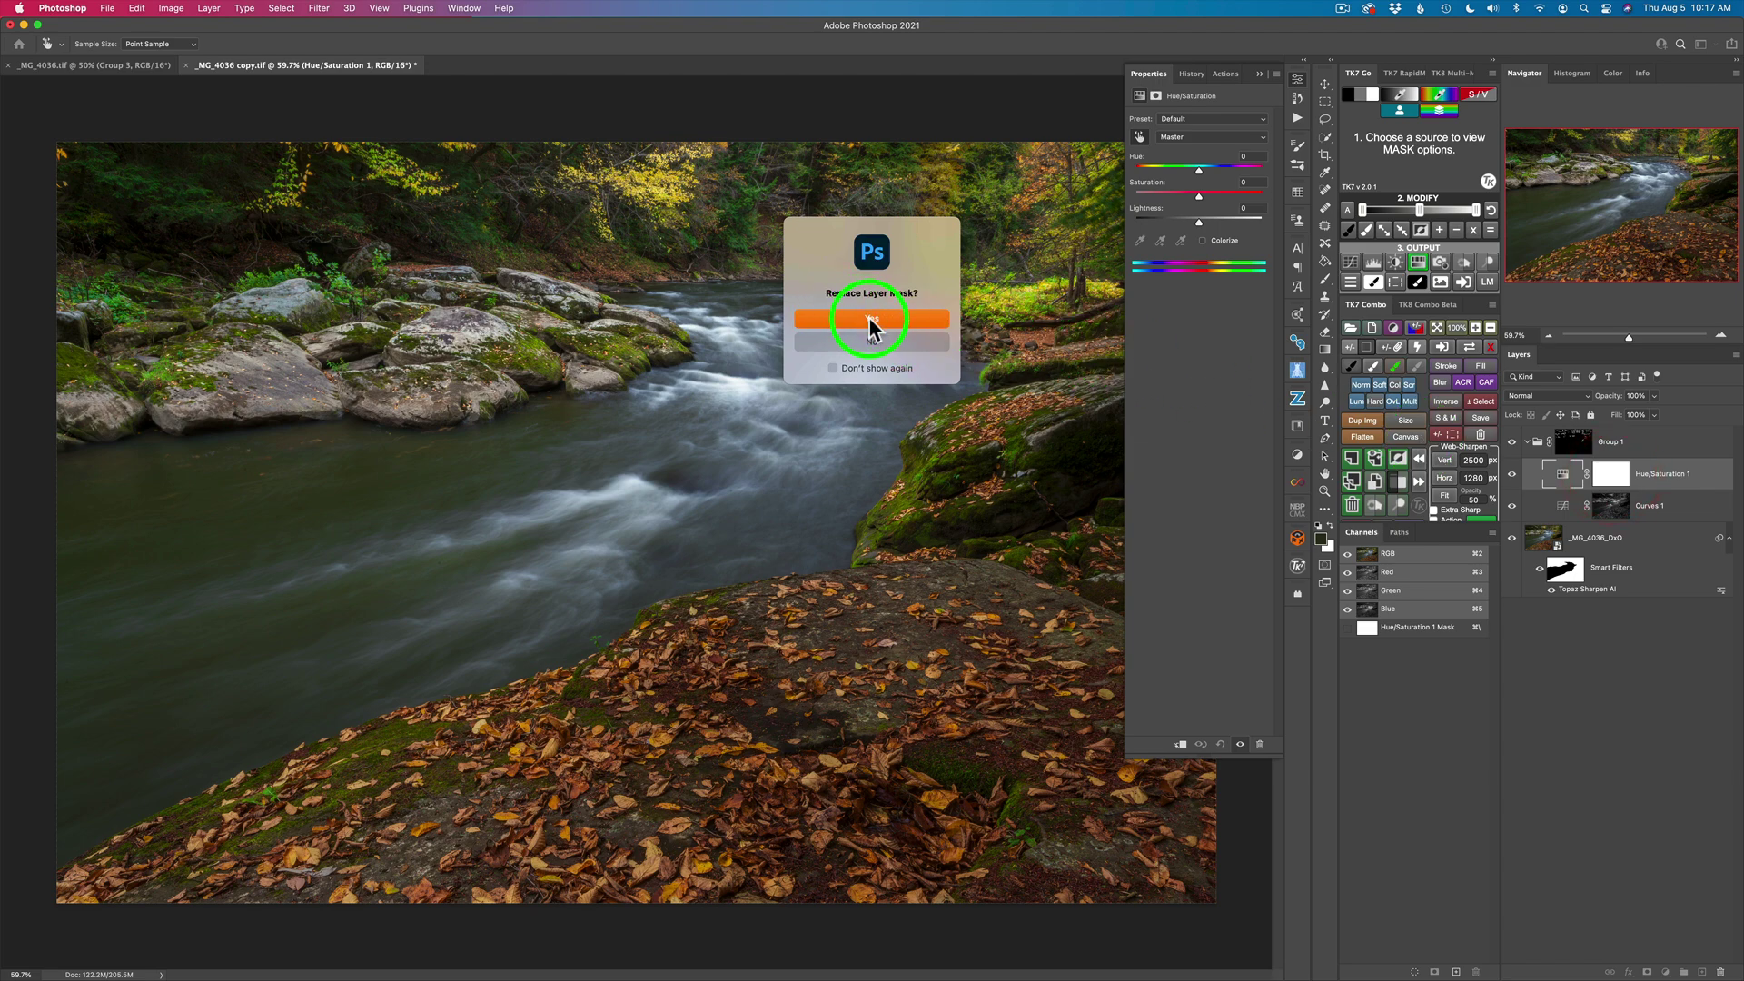
{"action": "left_click", "coordinate": [872, 318]}
Raise the Hue/Saturation layer's master saturation to +75
{"action": "key", "text": "b"}
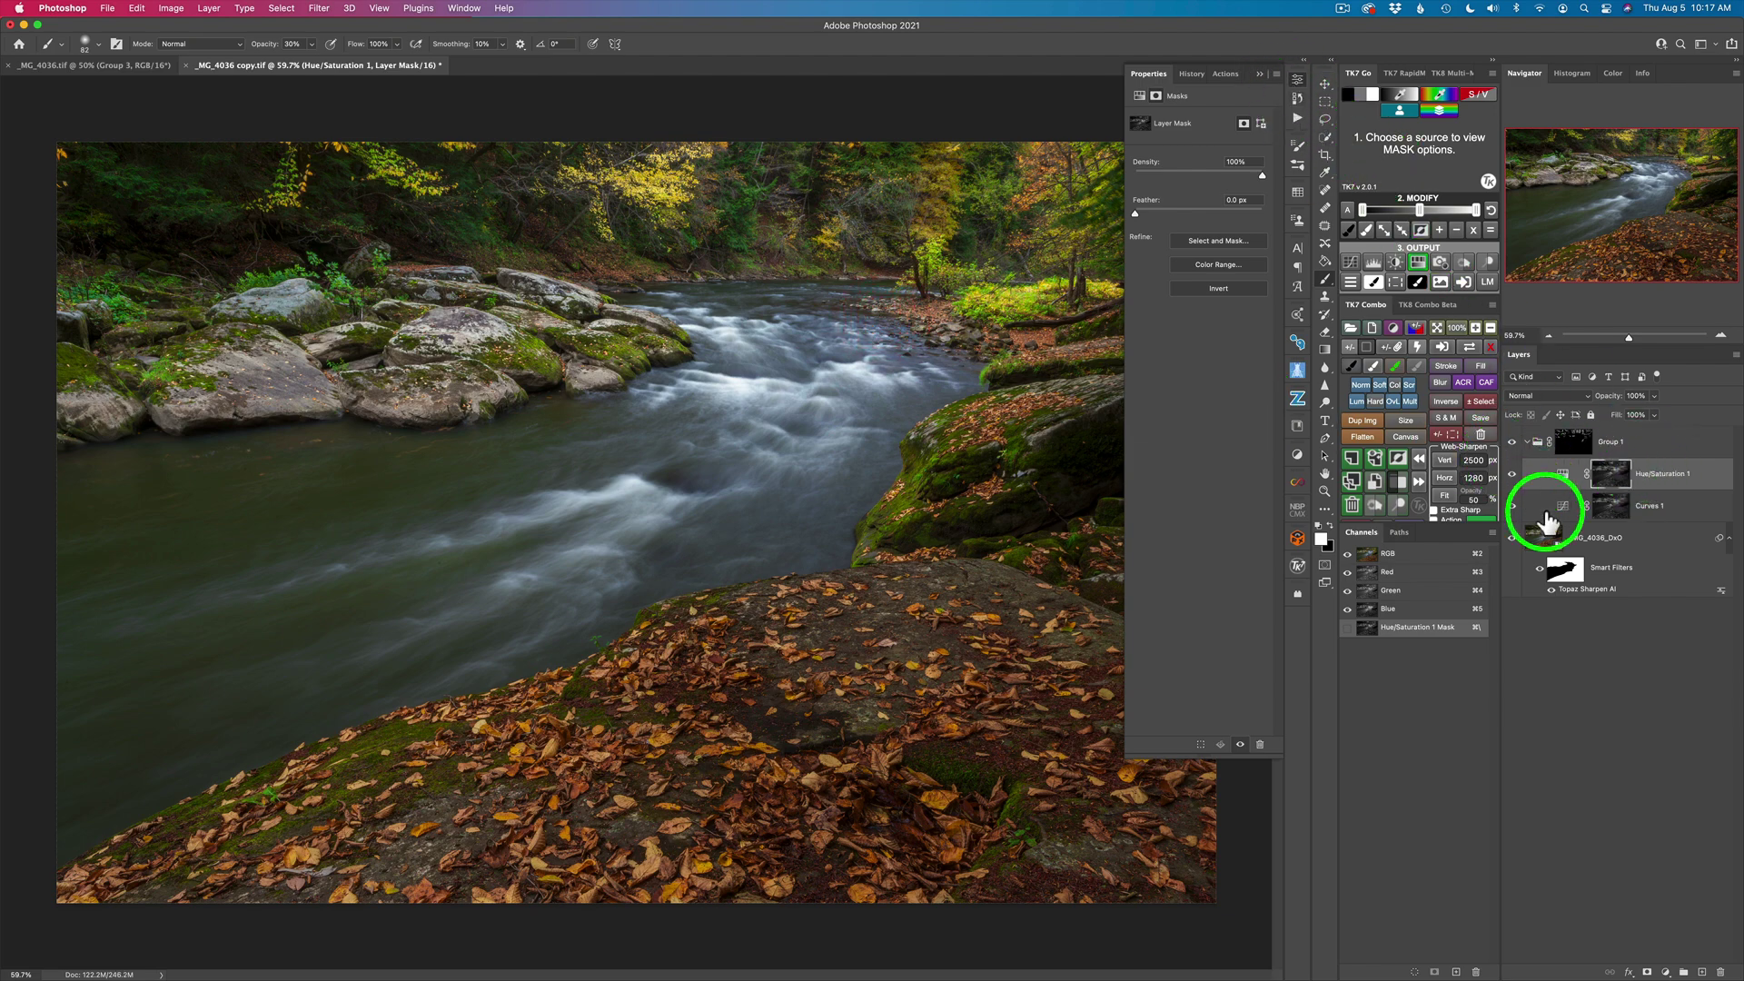
{"action": "left_click", "coordinate": [1562, 473]}
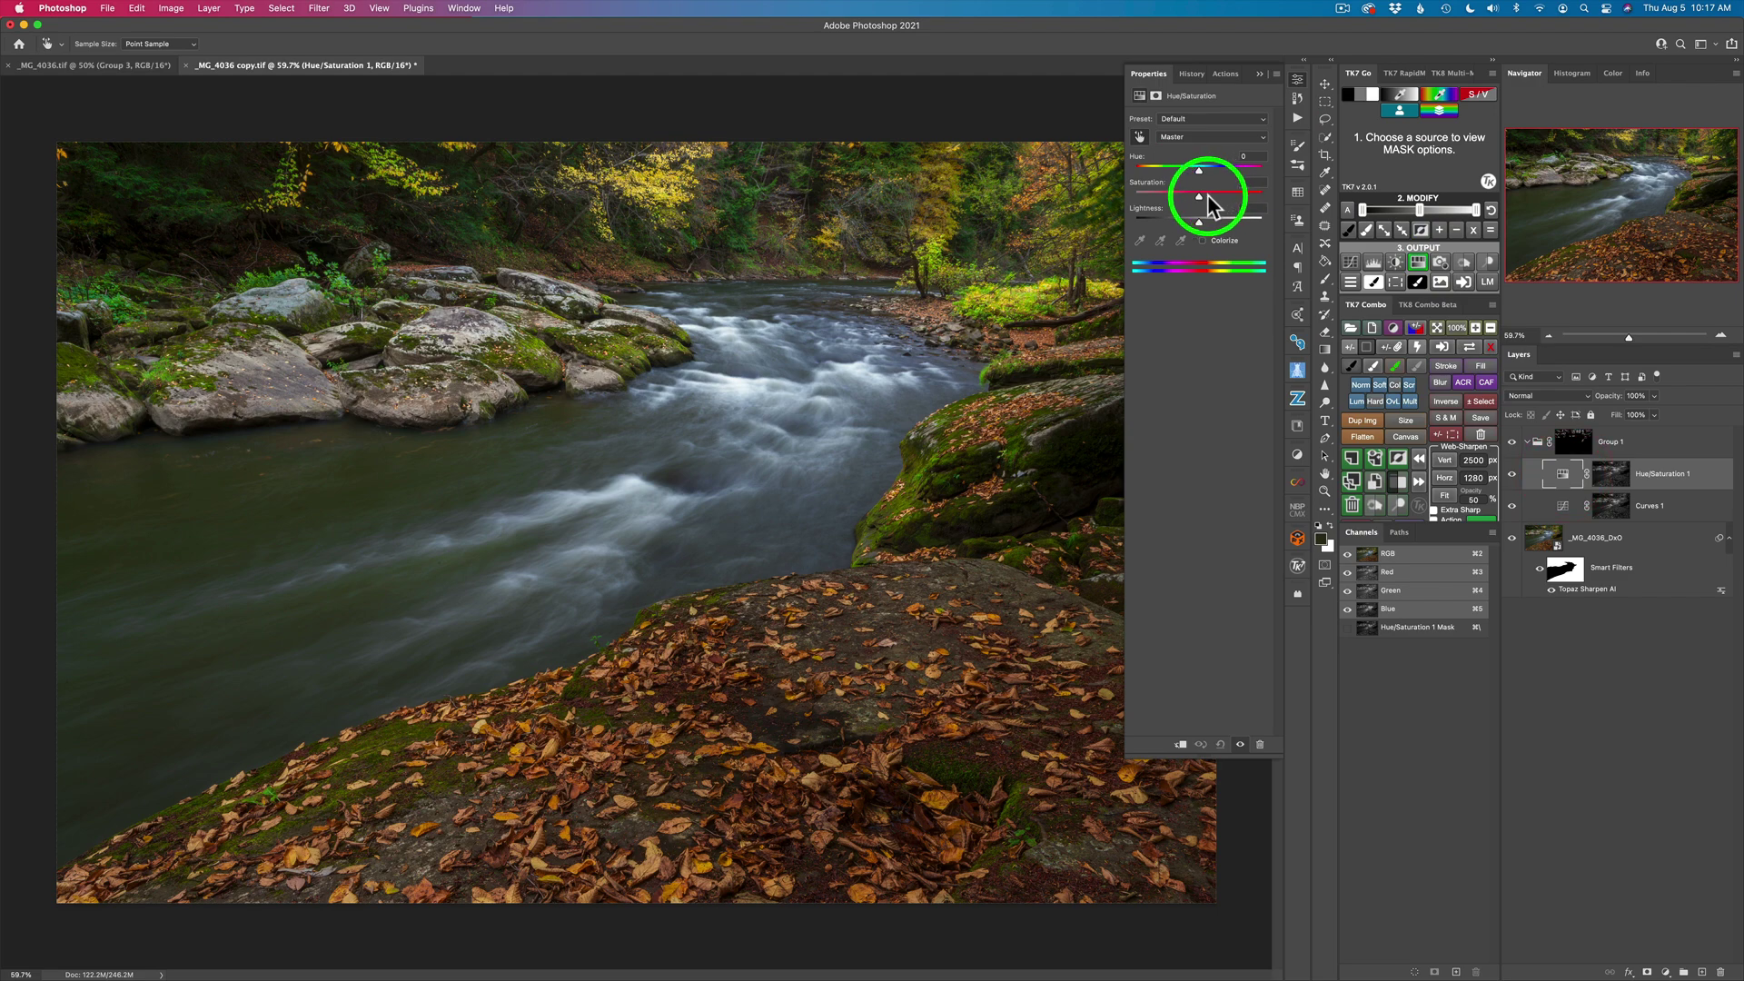
{"action": "left_click_drag", "start_coordinate": [1199, 193], "coordinate": [1260, 210]}
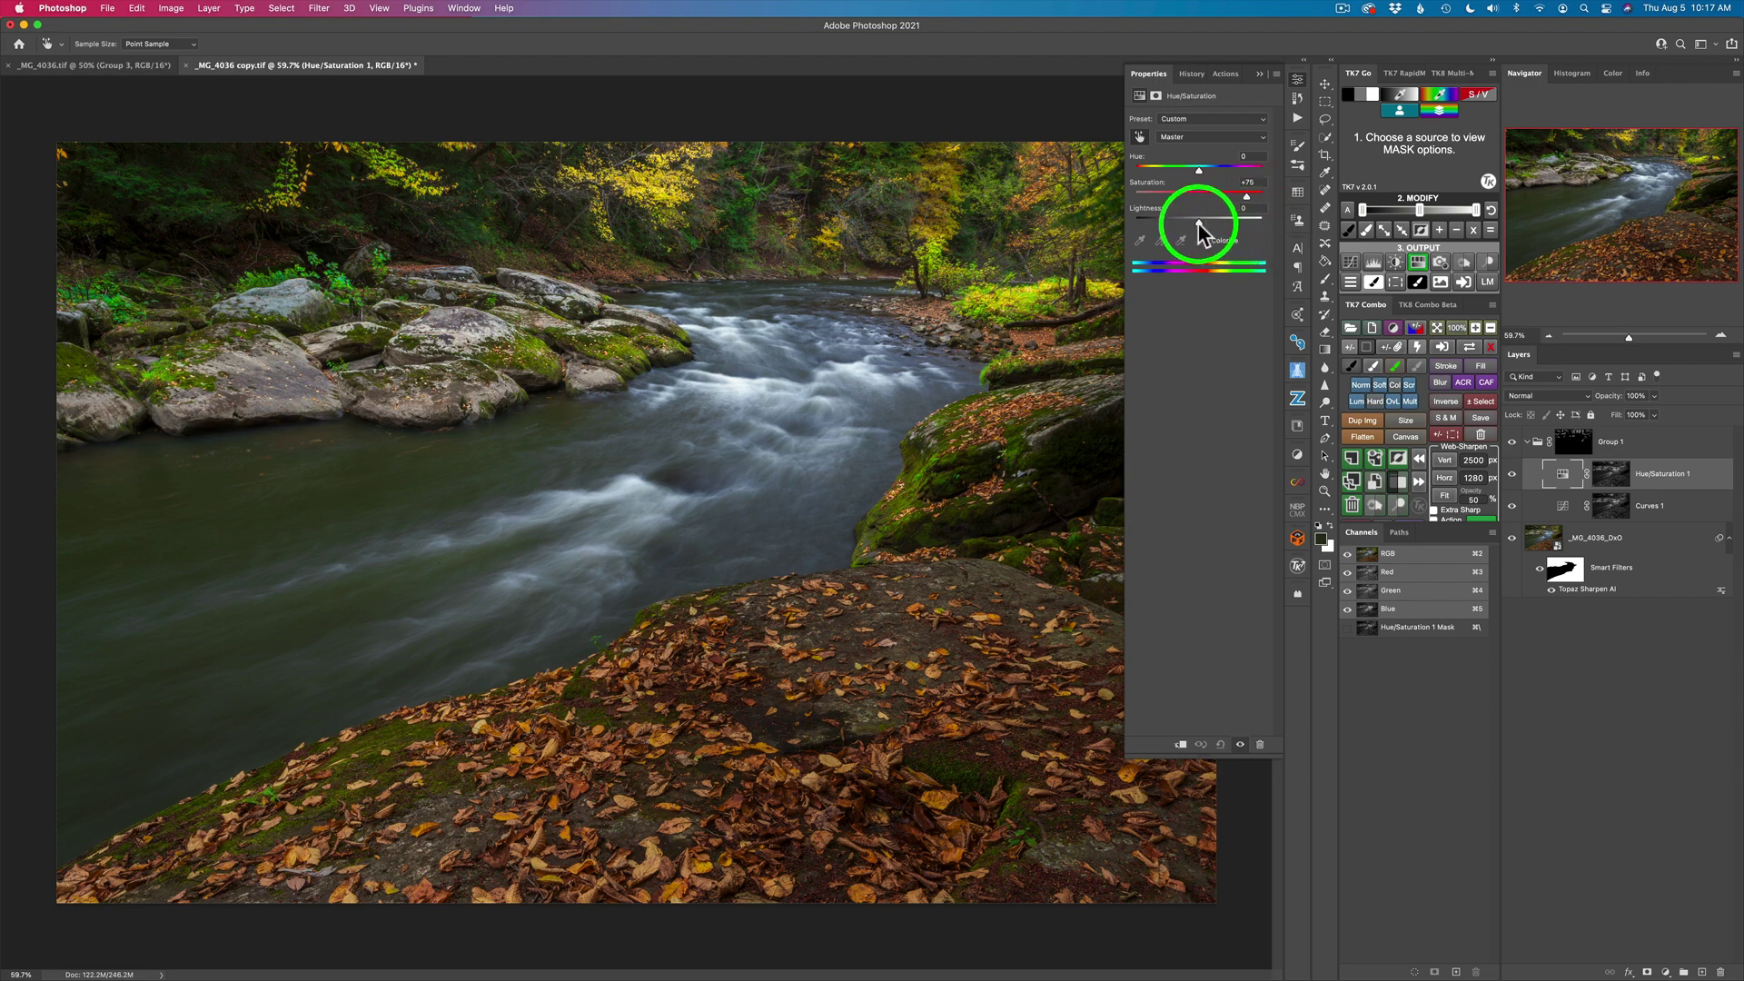
Set the Hue/Saturation layer's lightness to +6 and its hue to +8
{"action": "left_click_drag", "start_coordinate": [1215, 222], "coordinate": [1184, 219]}
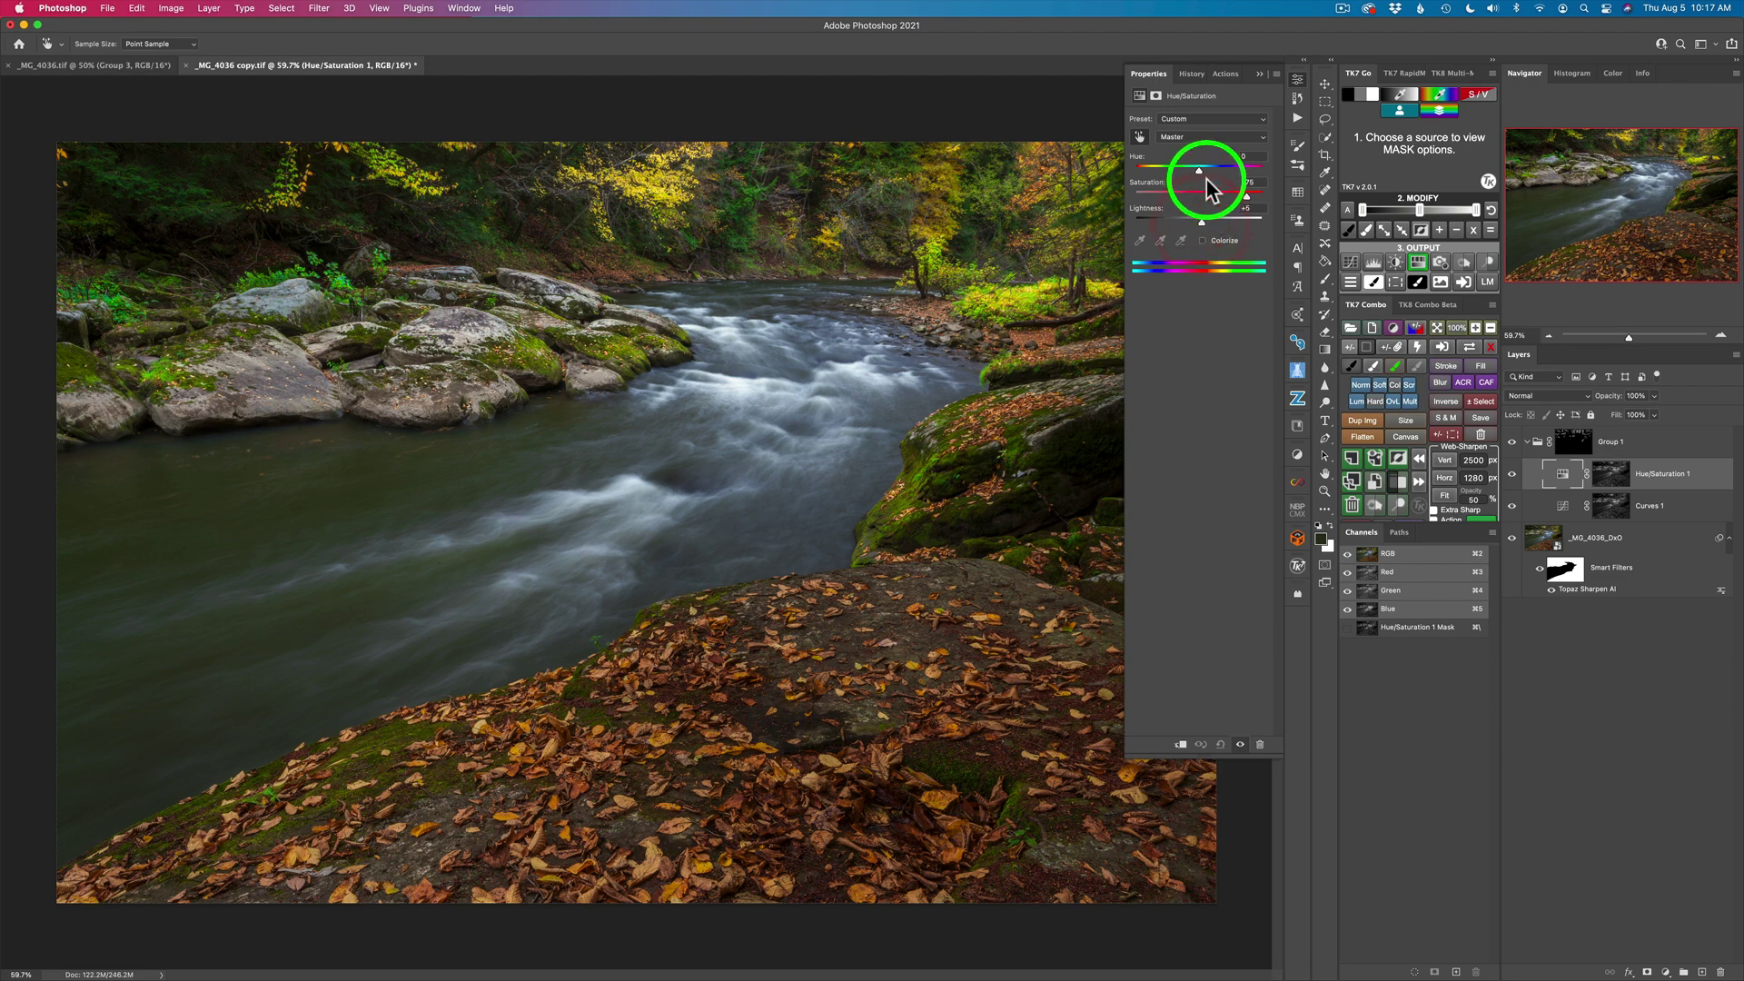
{"action": "mouse_move", "coordinate": [1197, 171]}
{"action": "left_mouse_down"}
{"action": "mouse_move", "coordinate": [1168, 170]}
{"action": "mouse_move", "coordinate": [1203, 173]}
{"action": "left_mouse_up"}
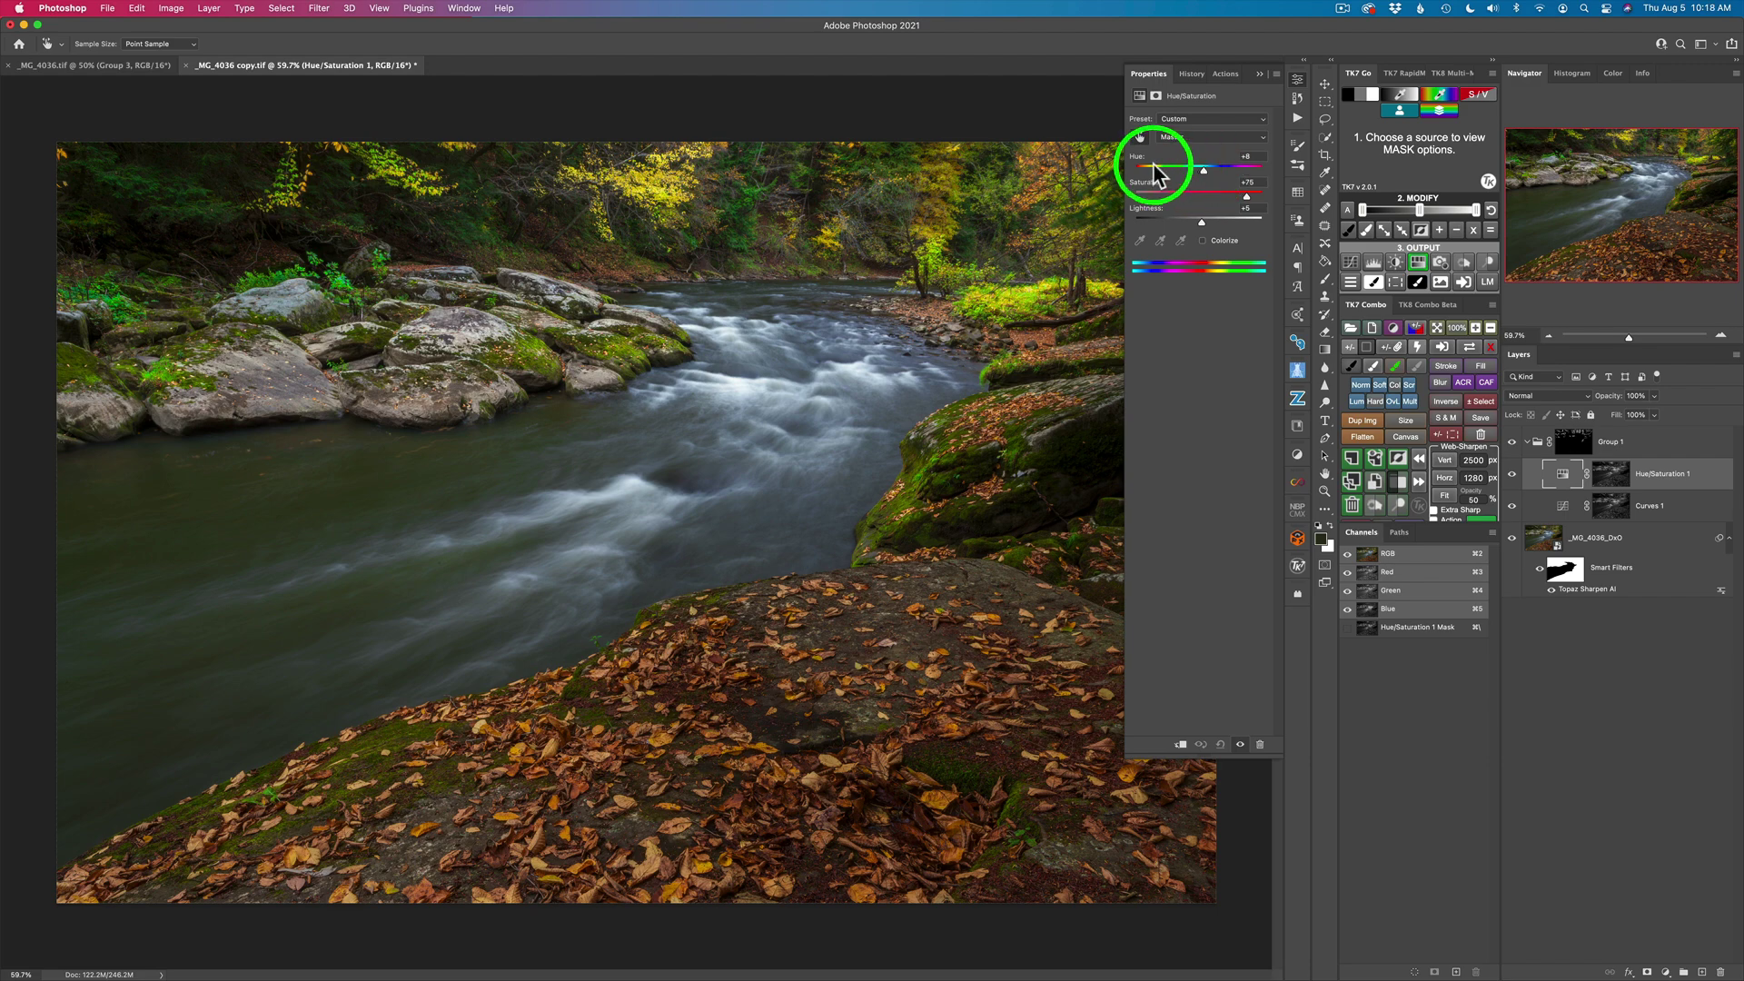
{"action": "left_click", "coordinate": [1297, 81]}
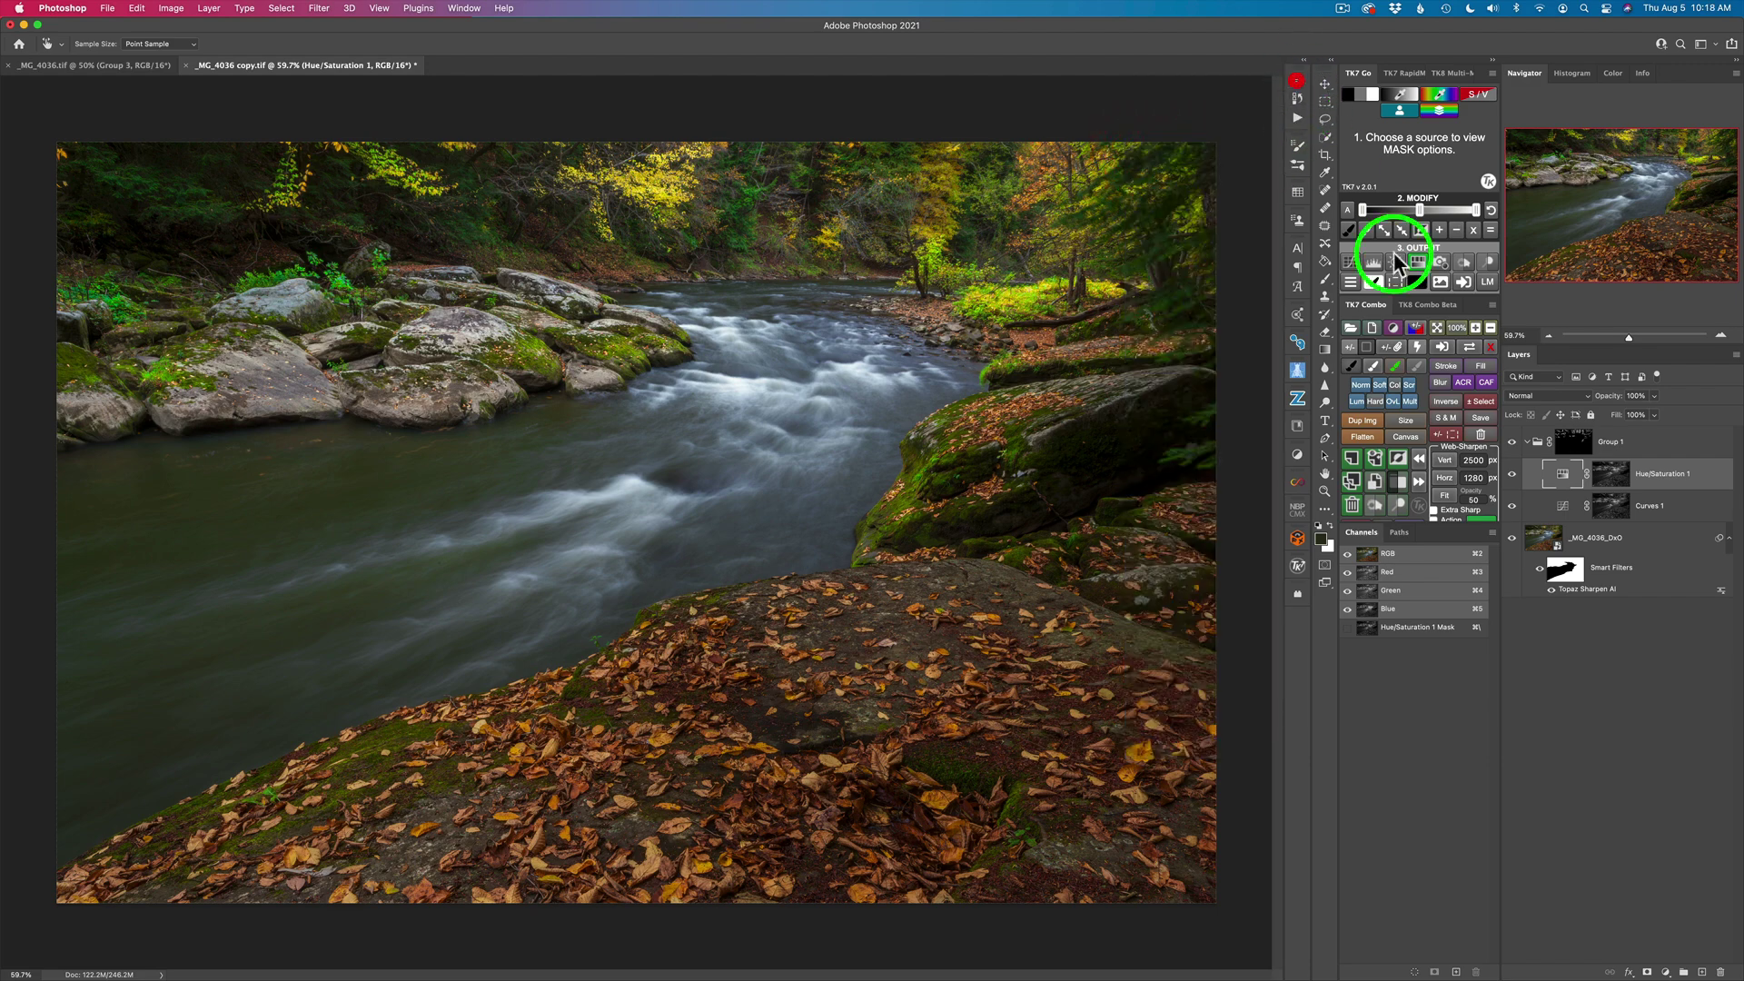
Compare the image with and without the Hue/Saturation adjustment and inspect that layer's luminosity mask
{"action": "left_click", "coordinate": [1512, 473]}
{"action": "left_click", "coordinate": [1512, 473]}
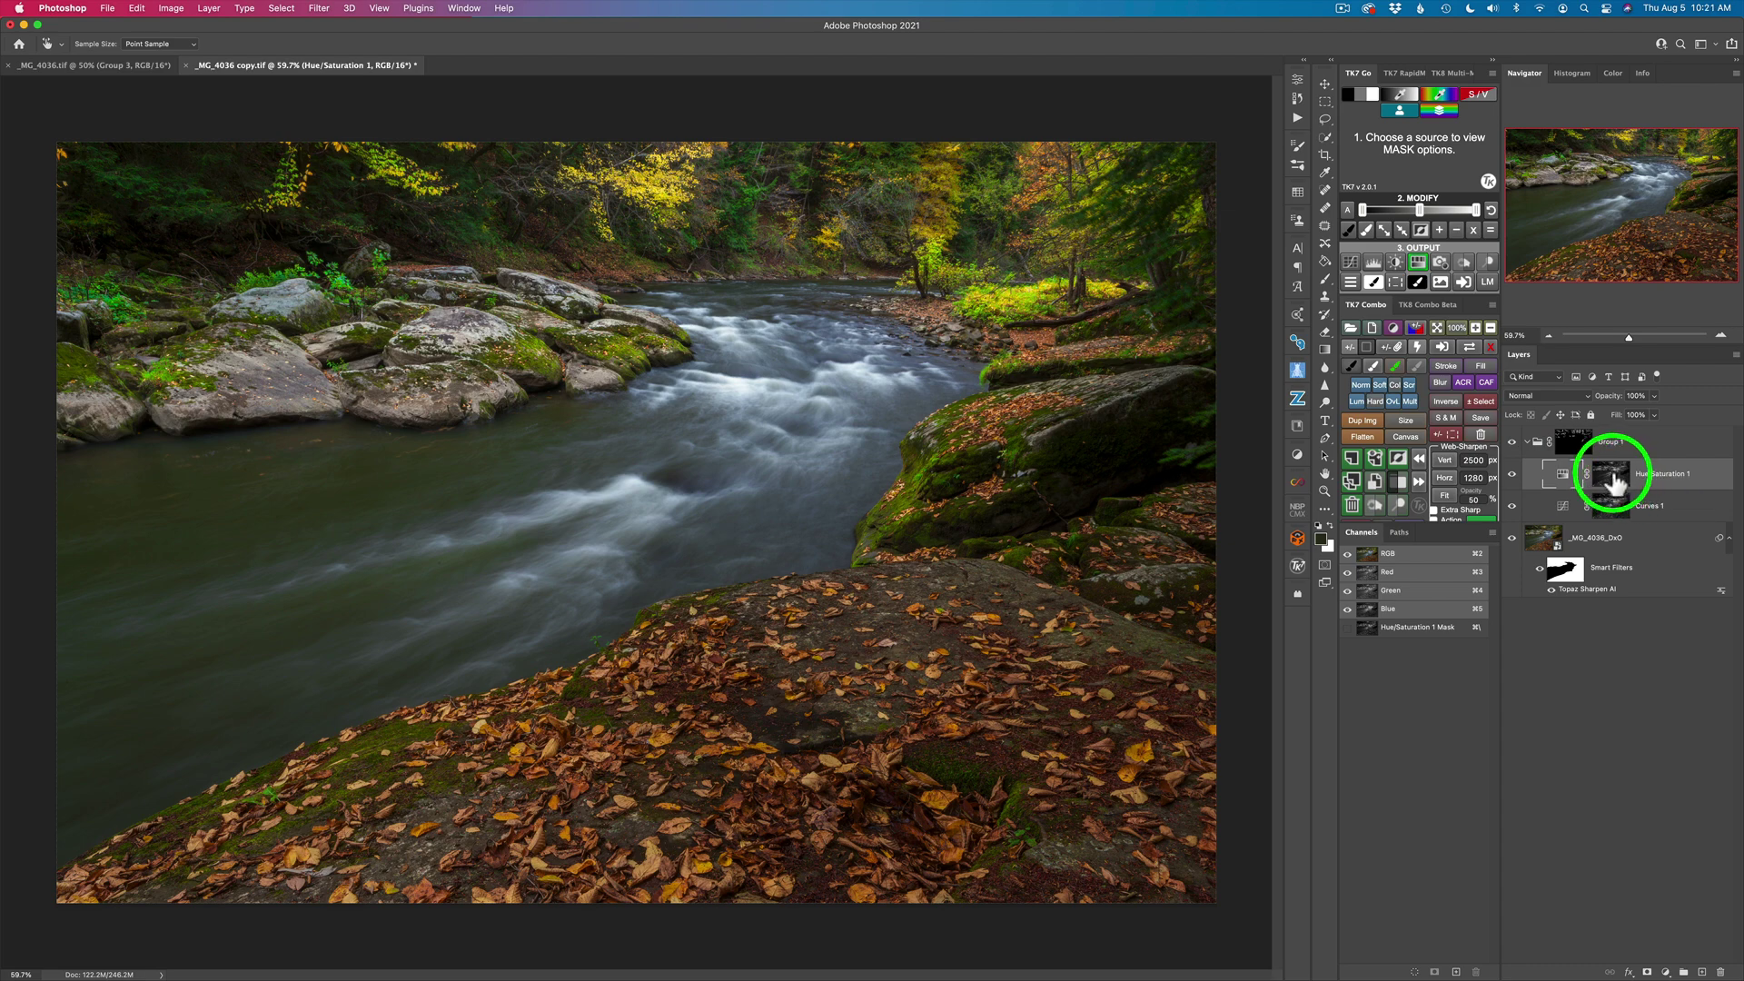
{"action": "left_click", "coordinate": [1613, 479]}
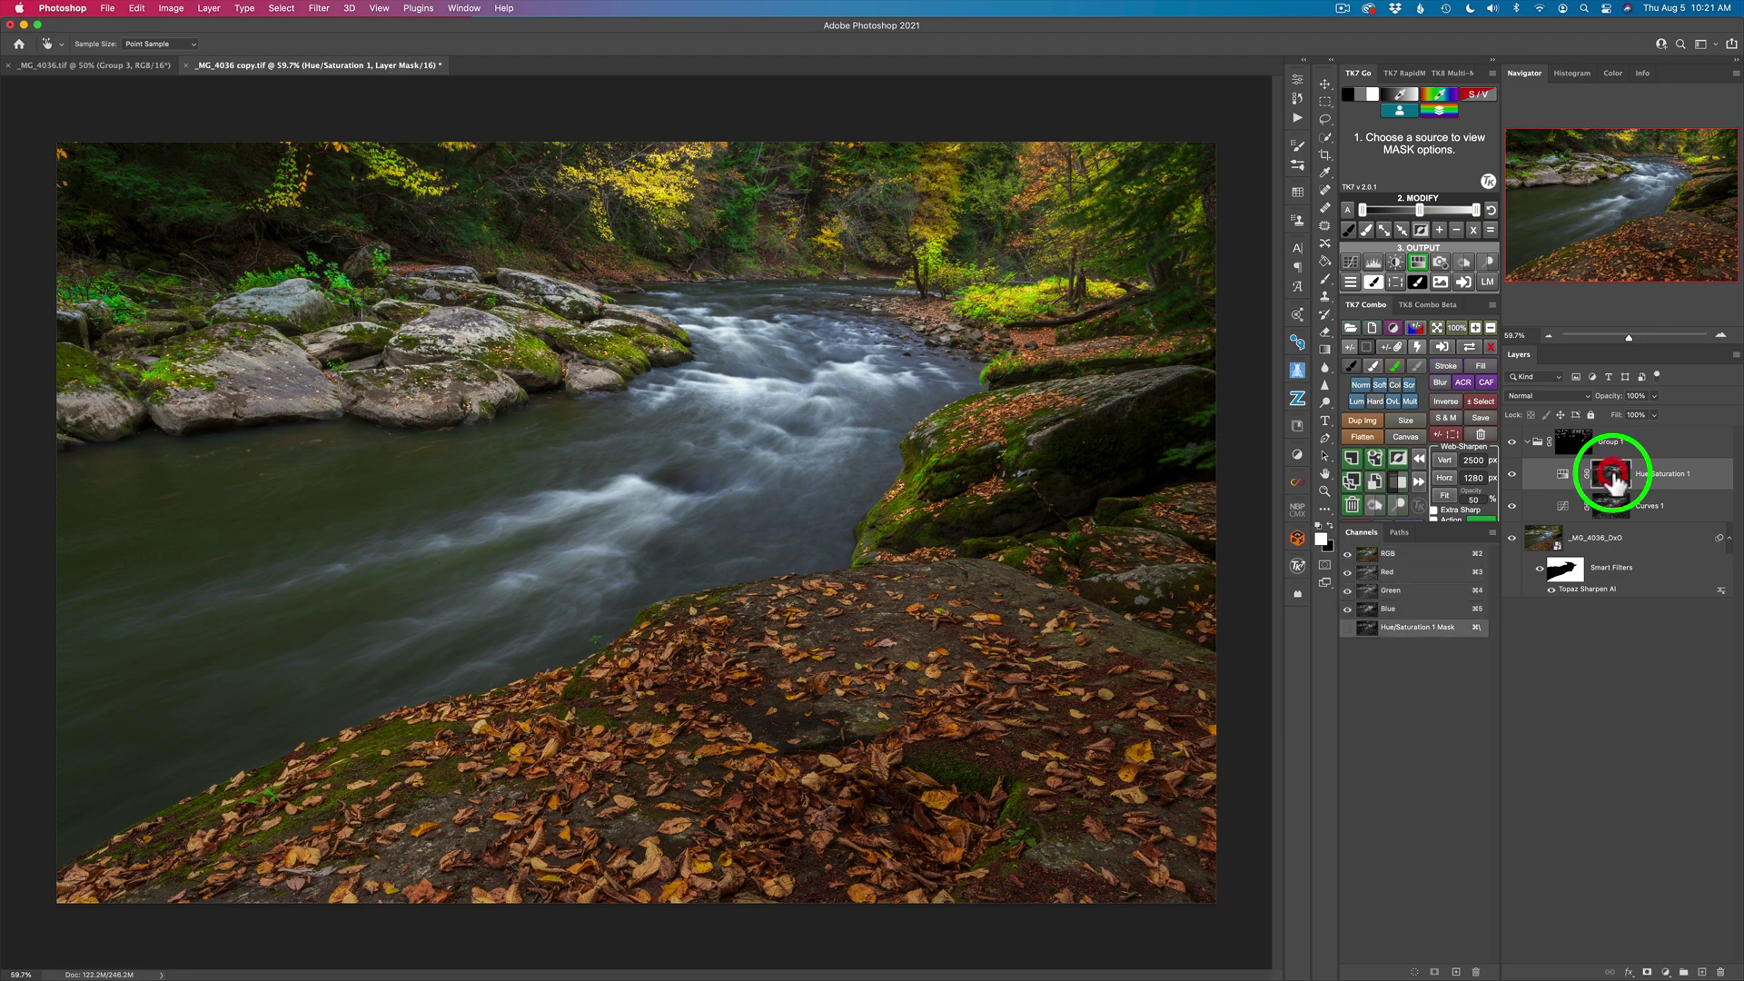
{"action": "left_click", "coordinate": [1469, 348]}
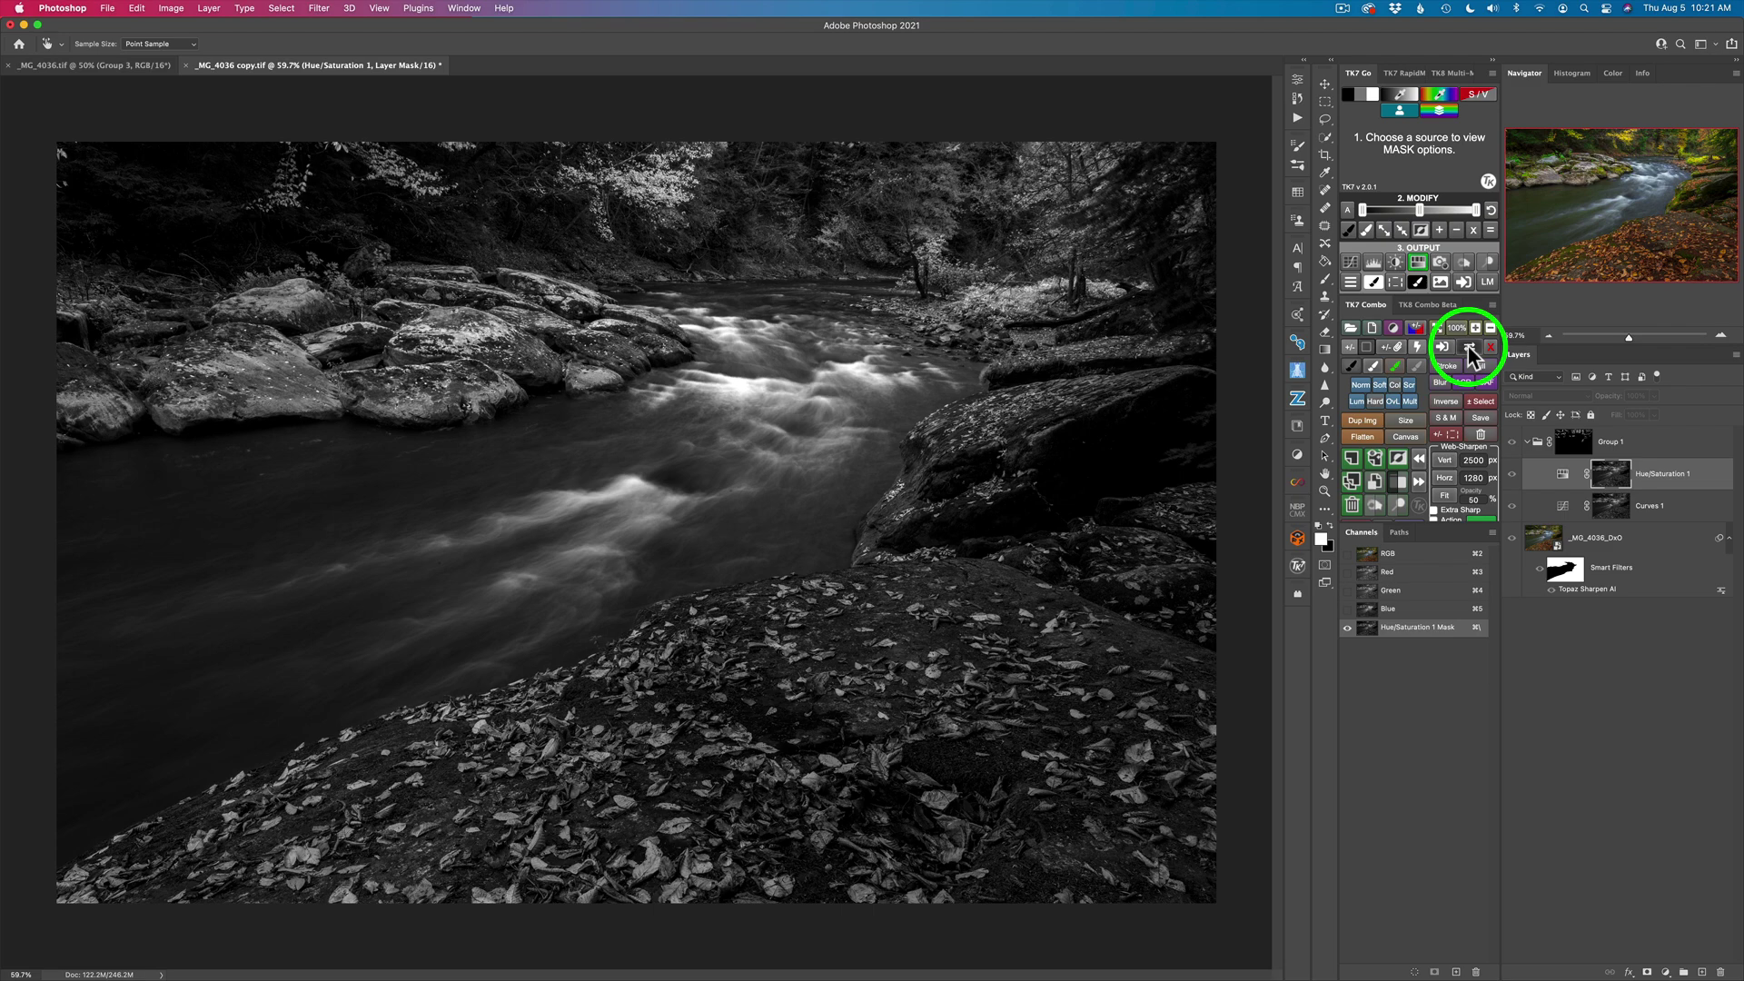
{"action": "left_click", "coordinate": [1470, 348]}
{"action": "left_click", "coordinate": [1542, 478]}
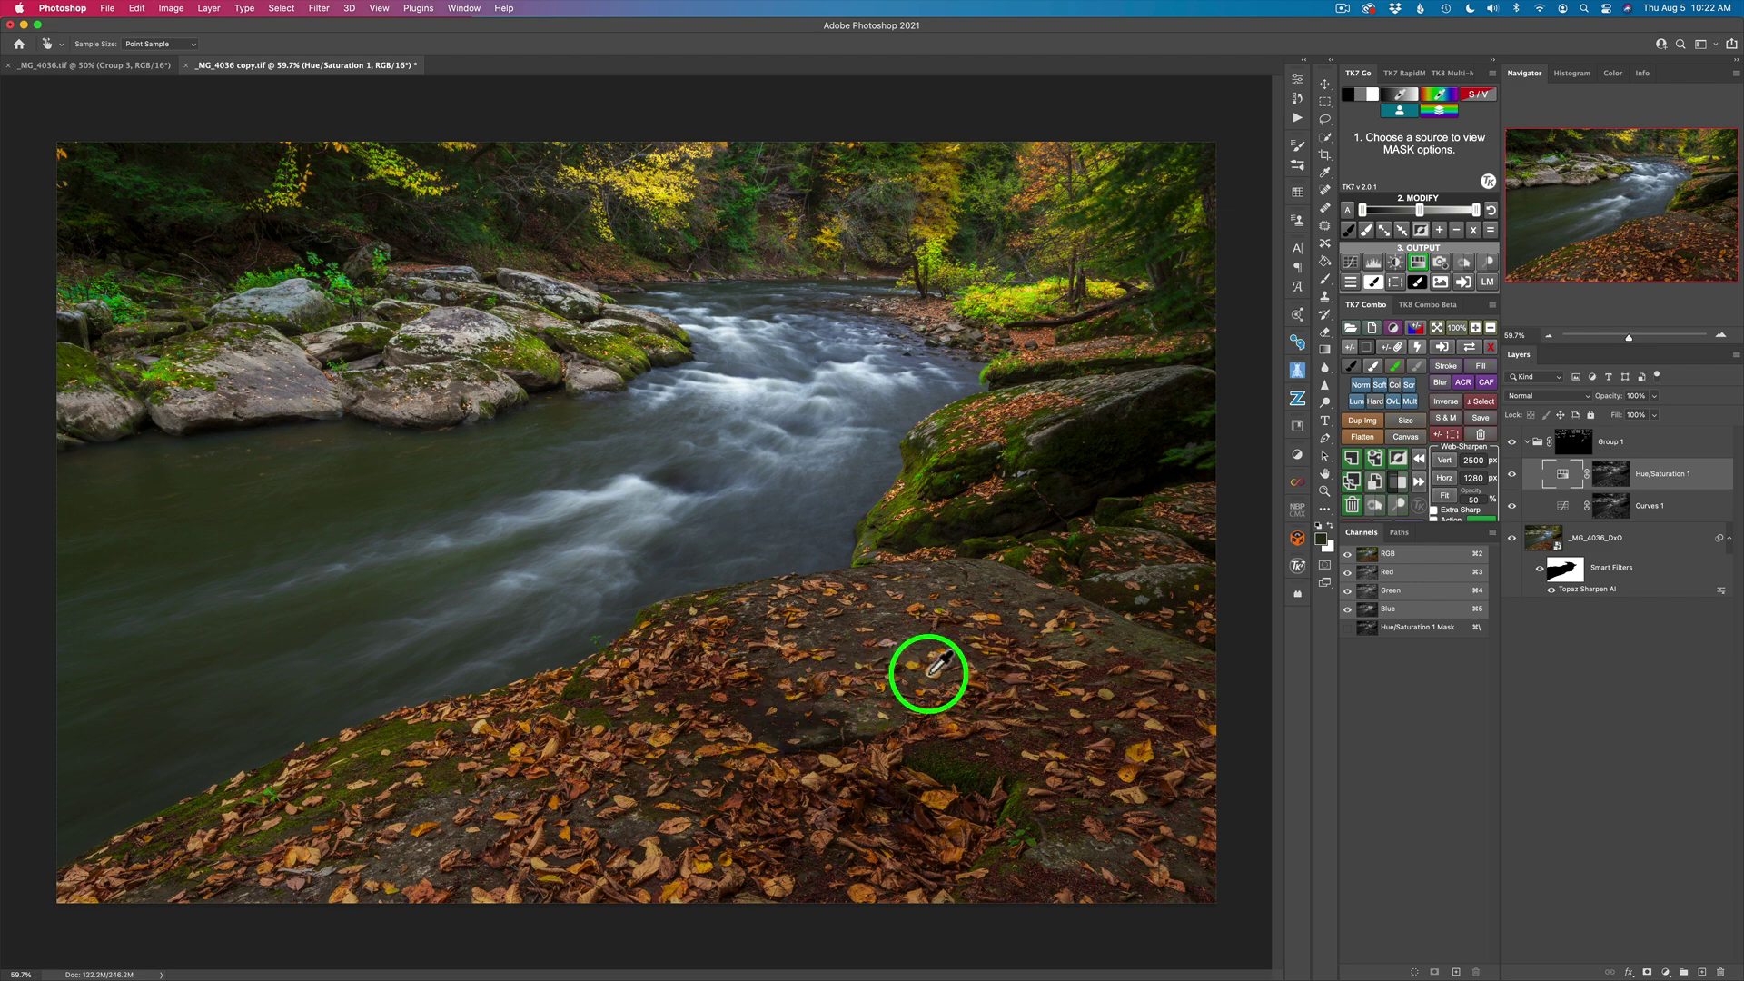
Generate a TK7 luminosity mask, compare the Darks 2, 3 and 4 previews, and choose Darks 3
{"action": "left_click", "coordinate": [1367, 93]}
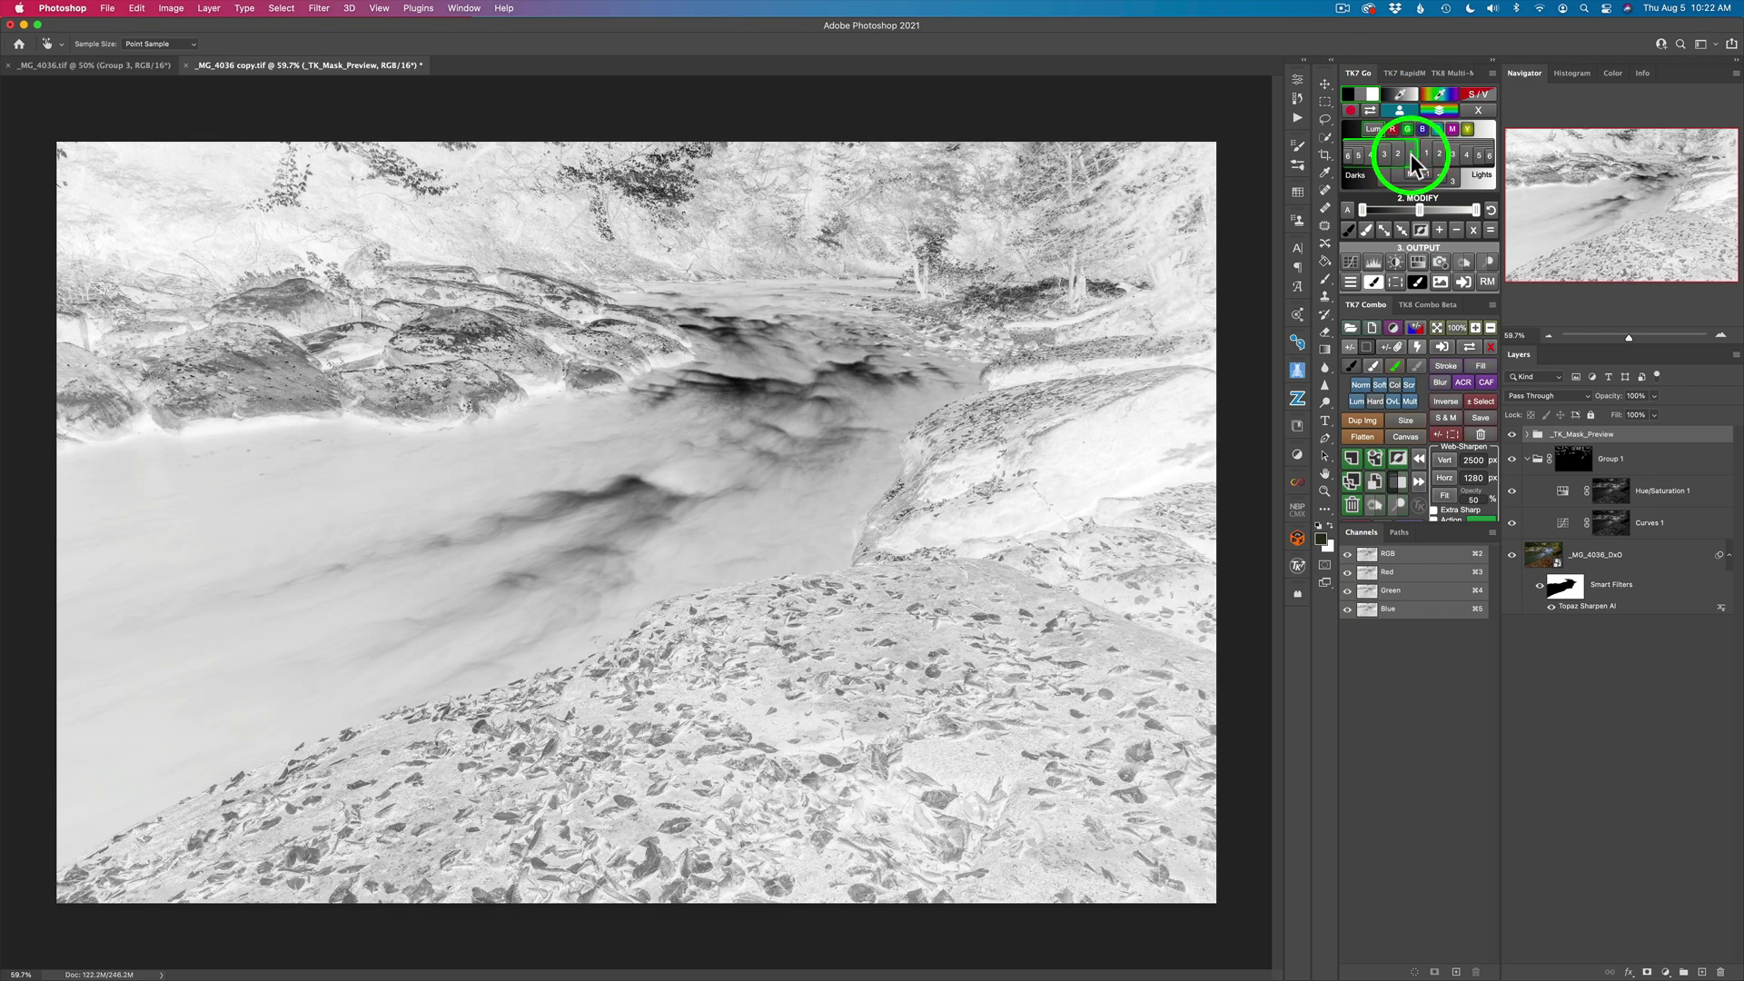
{"action": "left_click", "coordinate": [1397, 154]}
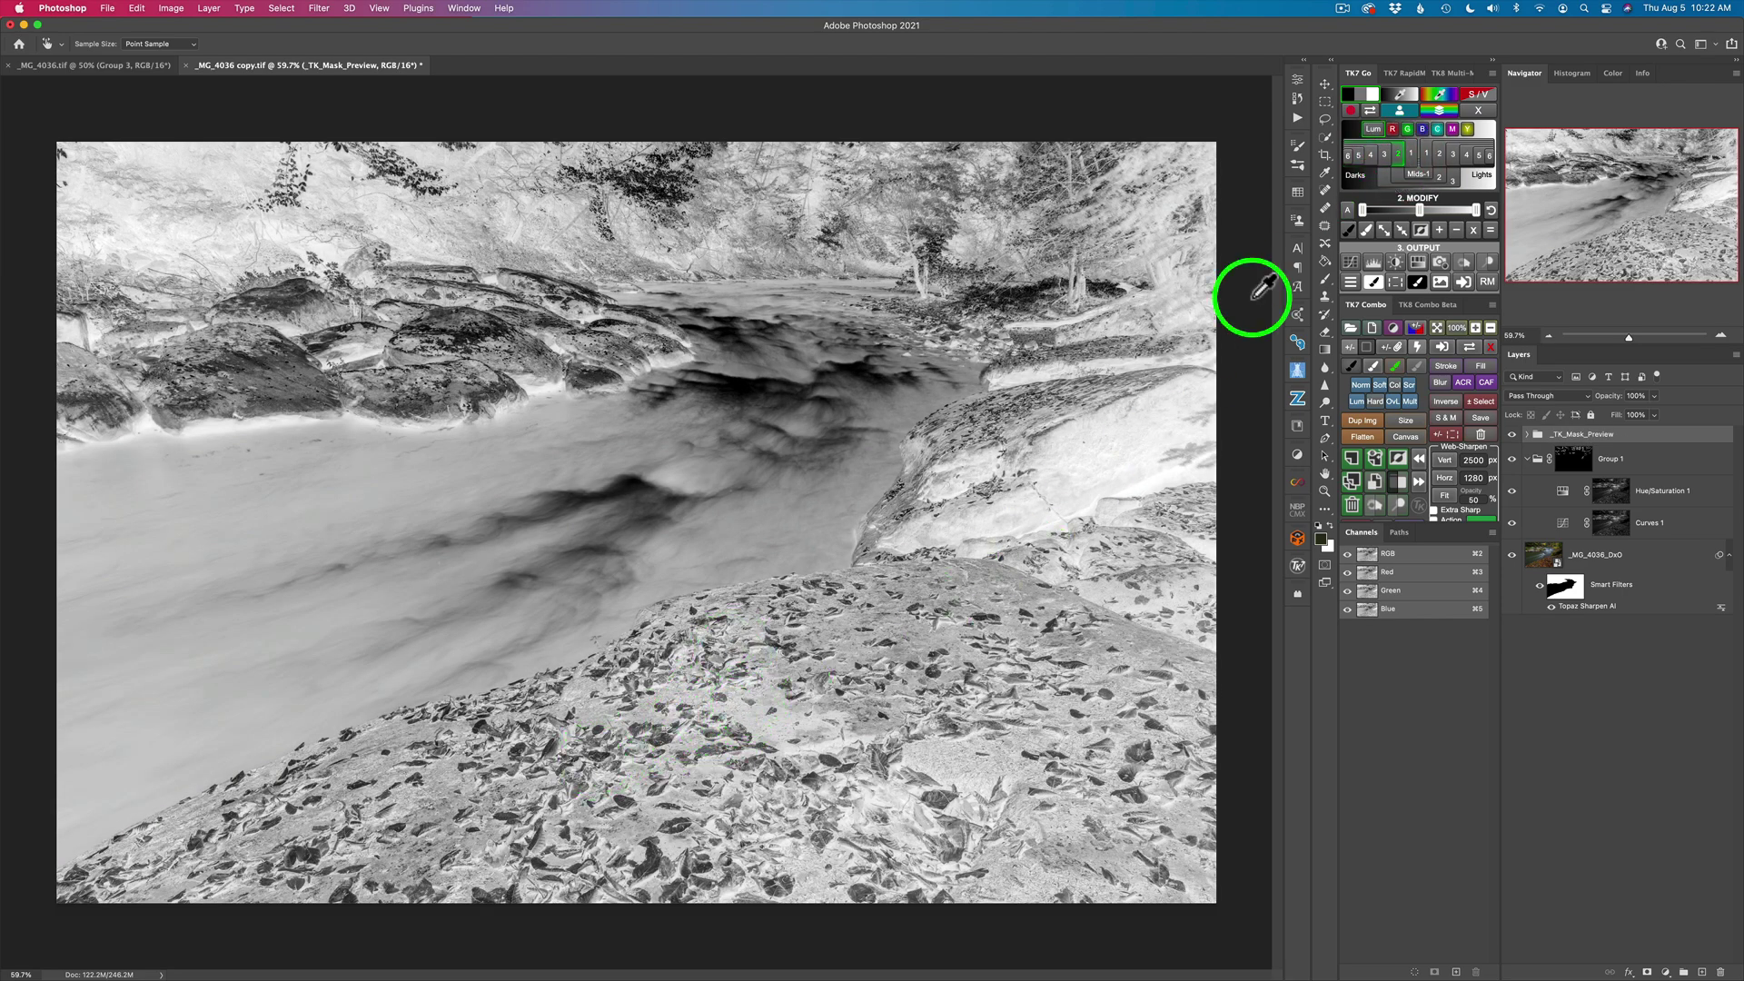
{"action": "left_click", "coordinate": [1384, 153]}
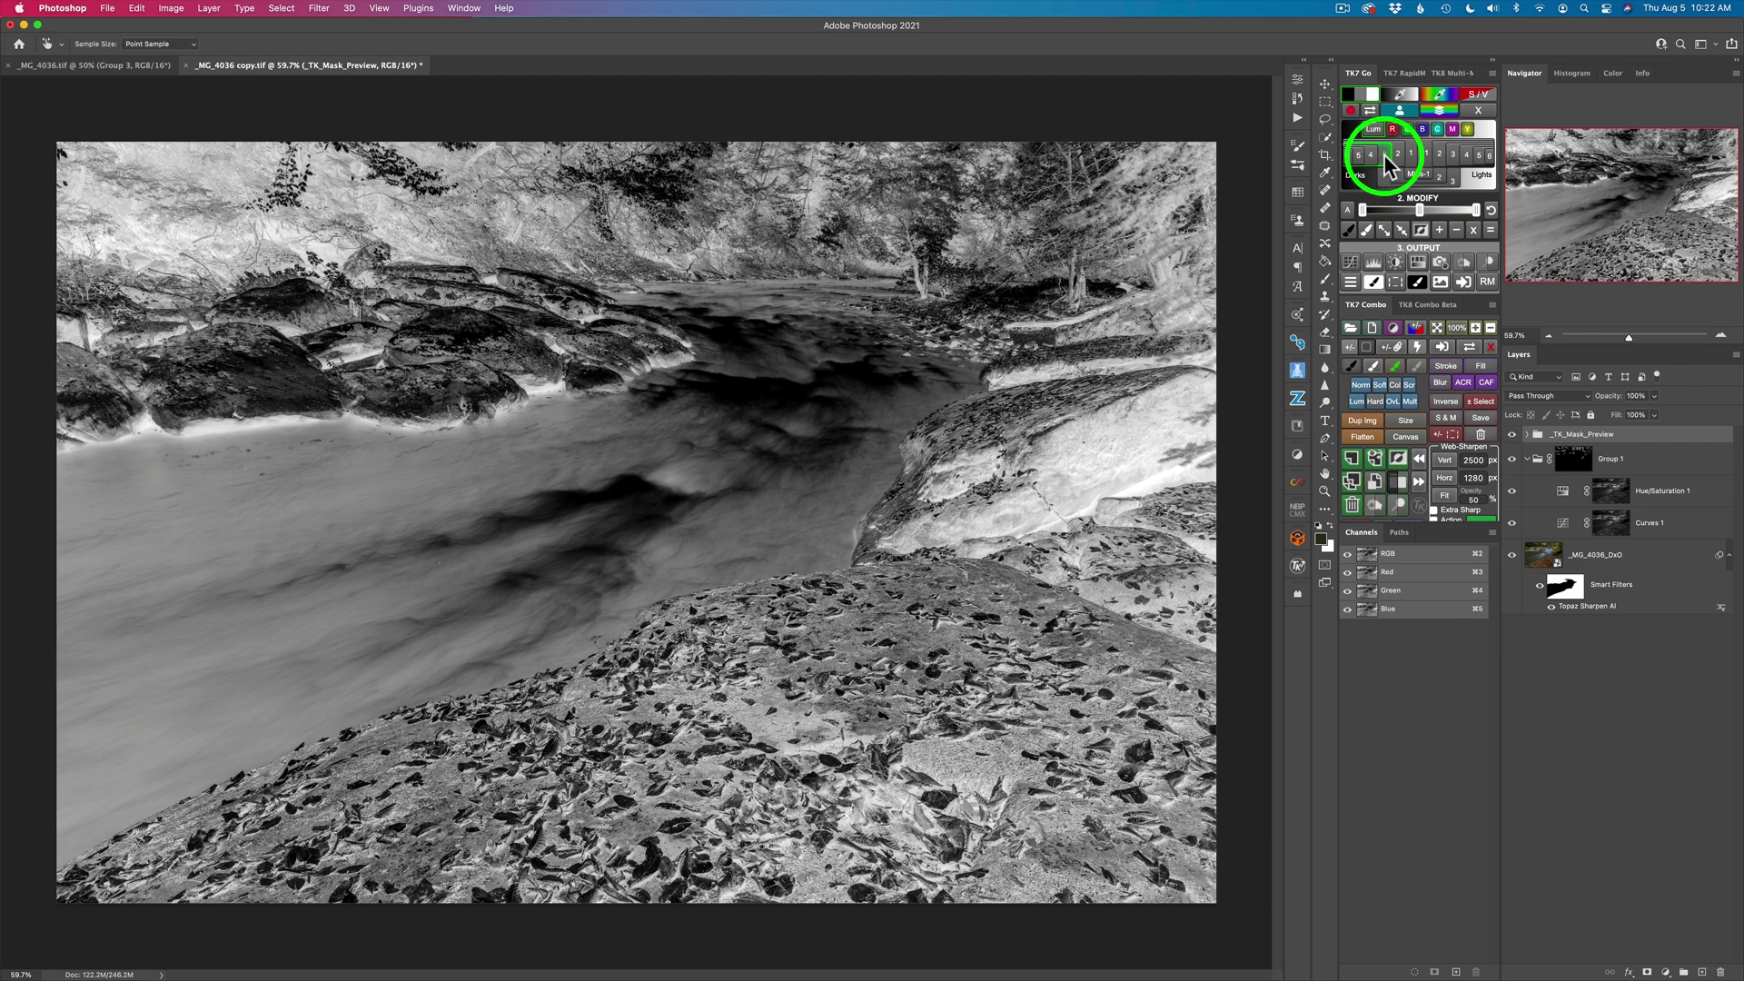
{"action": "left_click", "coordinate": [1371, 154]}
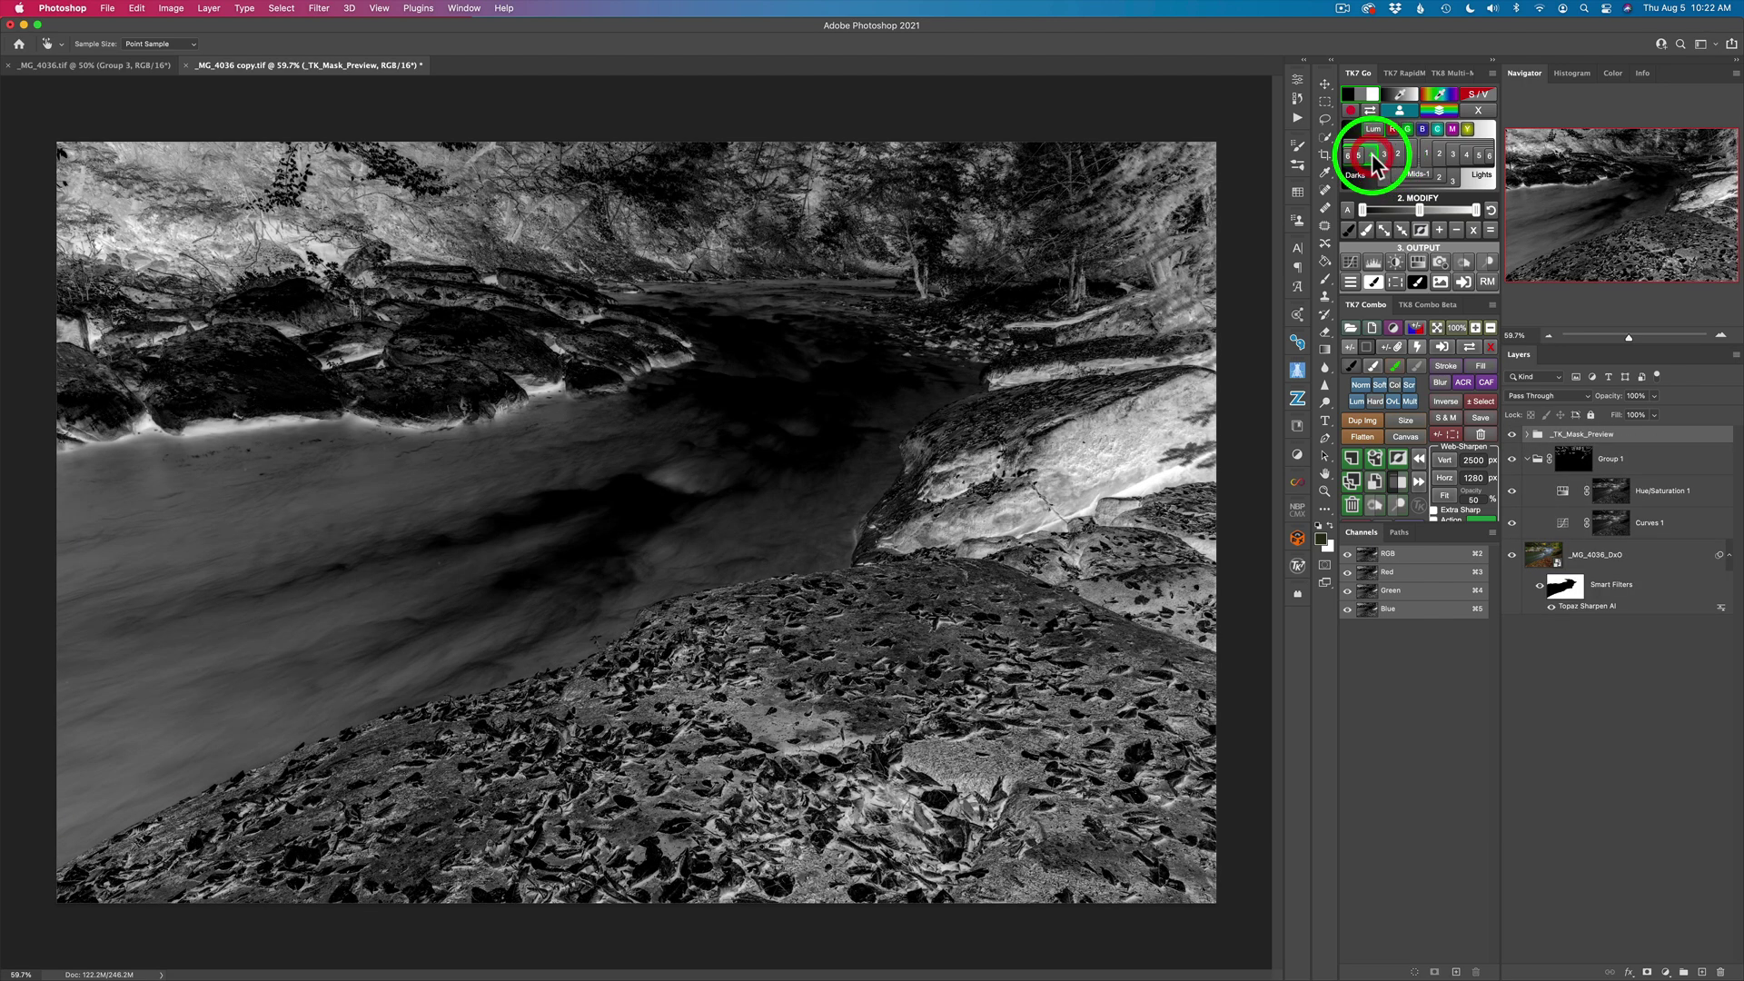
{"action": "left_click", "coordinate": [1381, 154]}
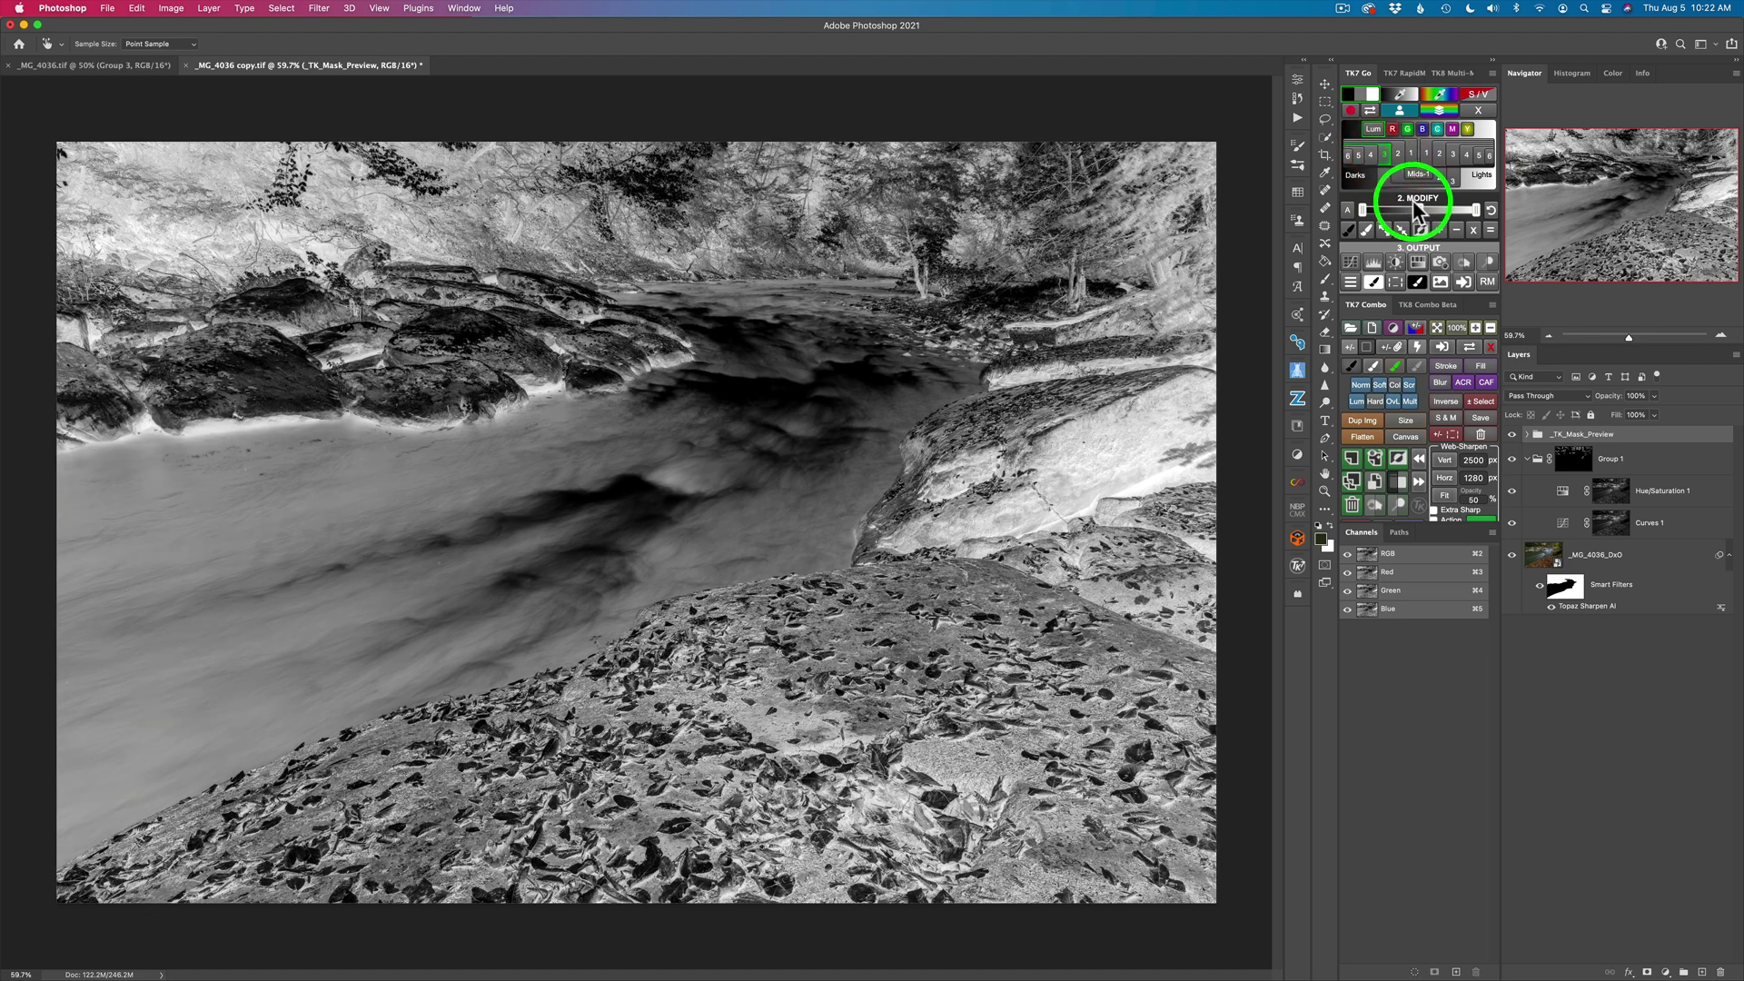
Output the Darks 3 mask as a Curves adjustment layer and set its blend mode to Multiply
{"action": "left_click", "coordinate": [1352, 268]}
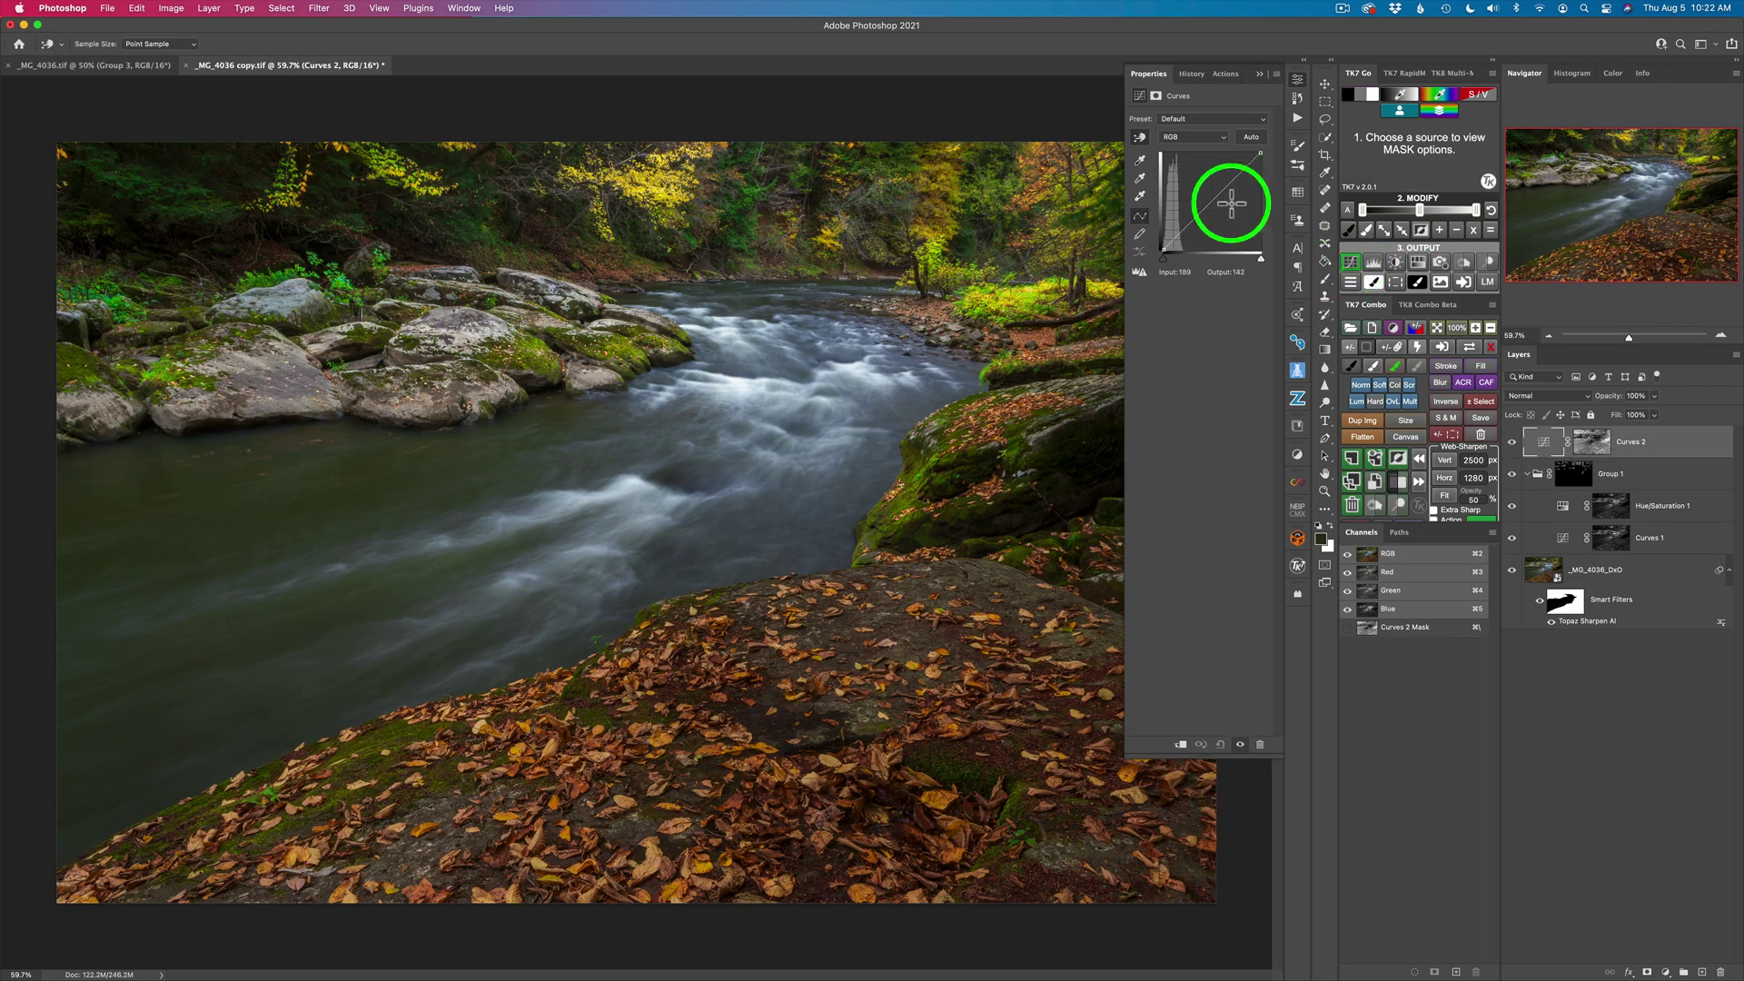
{"action": "left_click", "coordinate": [1300, 82]}
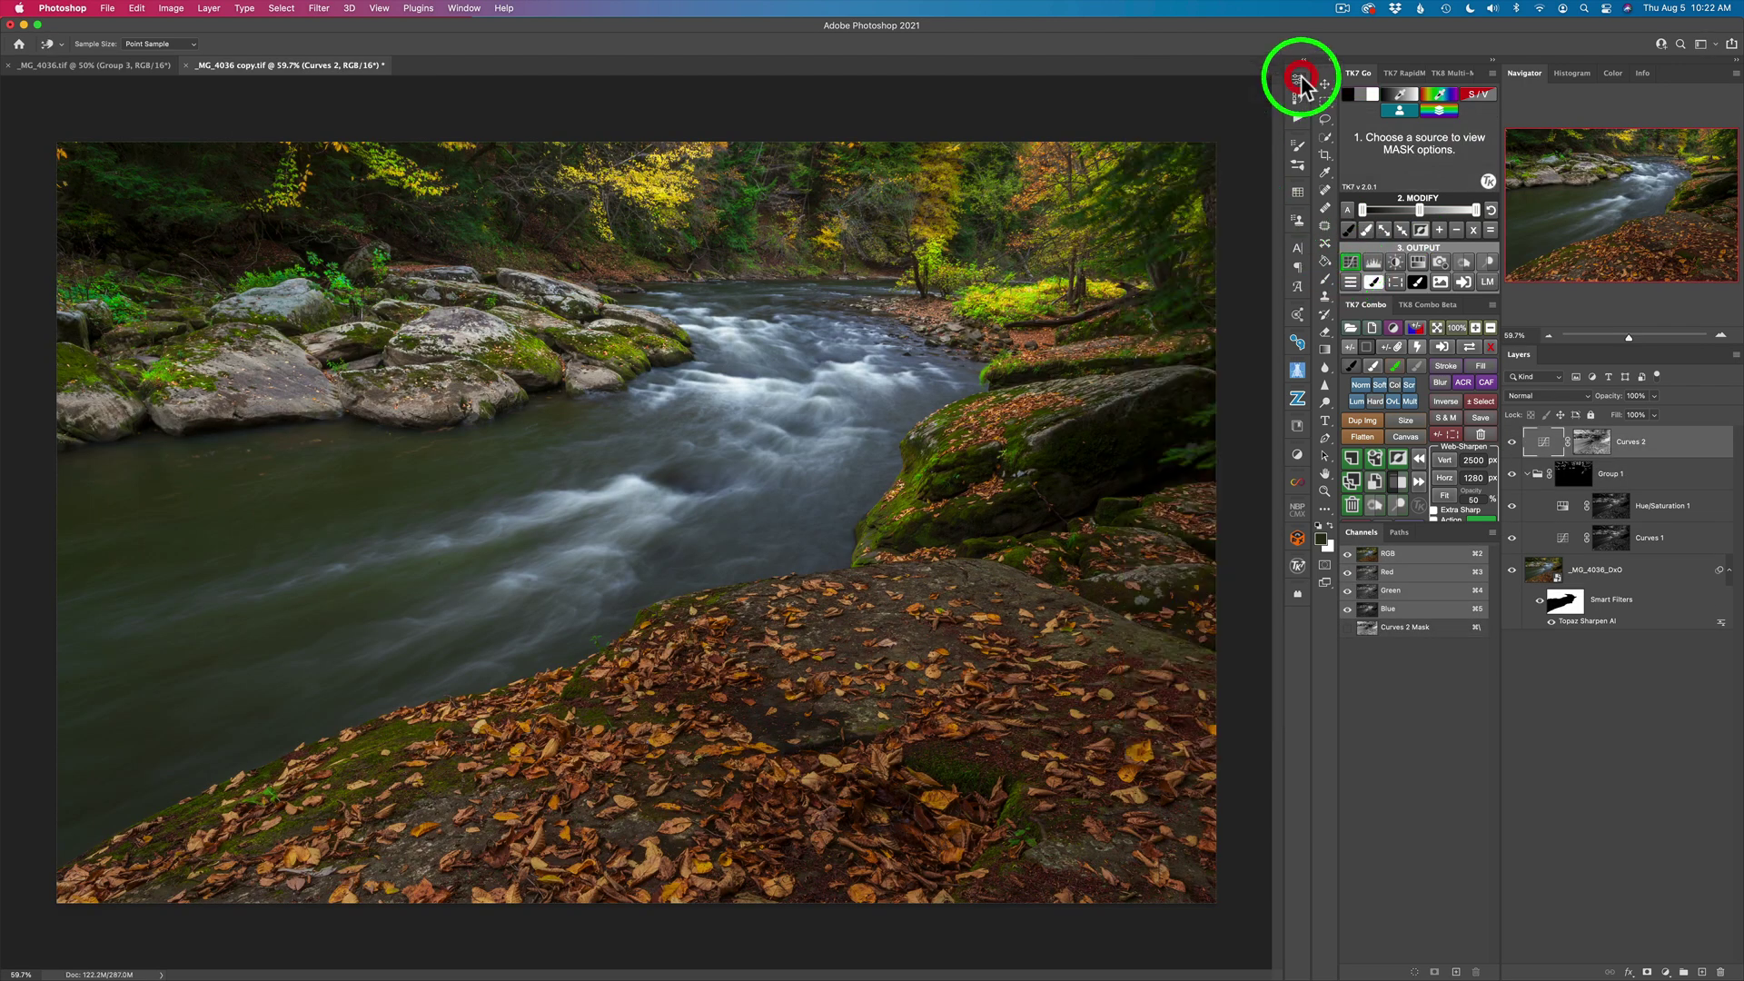
{"action": "left_click", "coordinate": [1570, 399]}
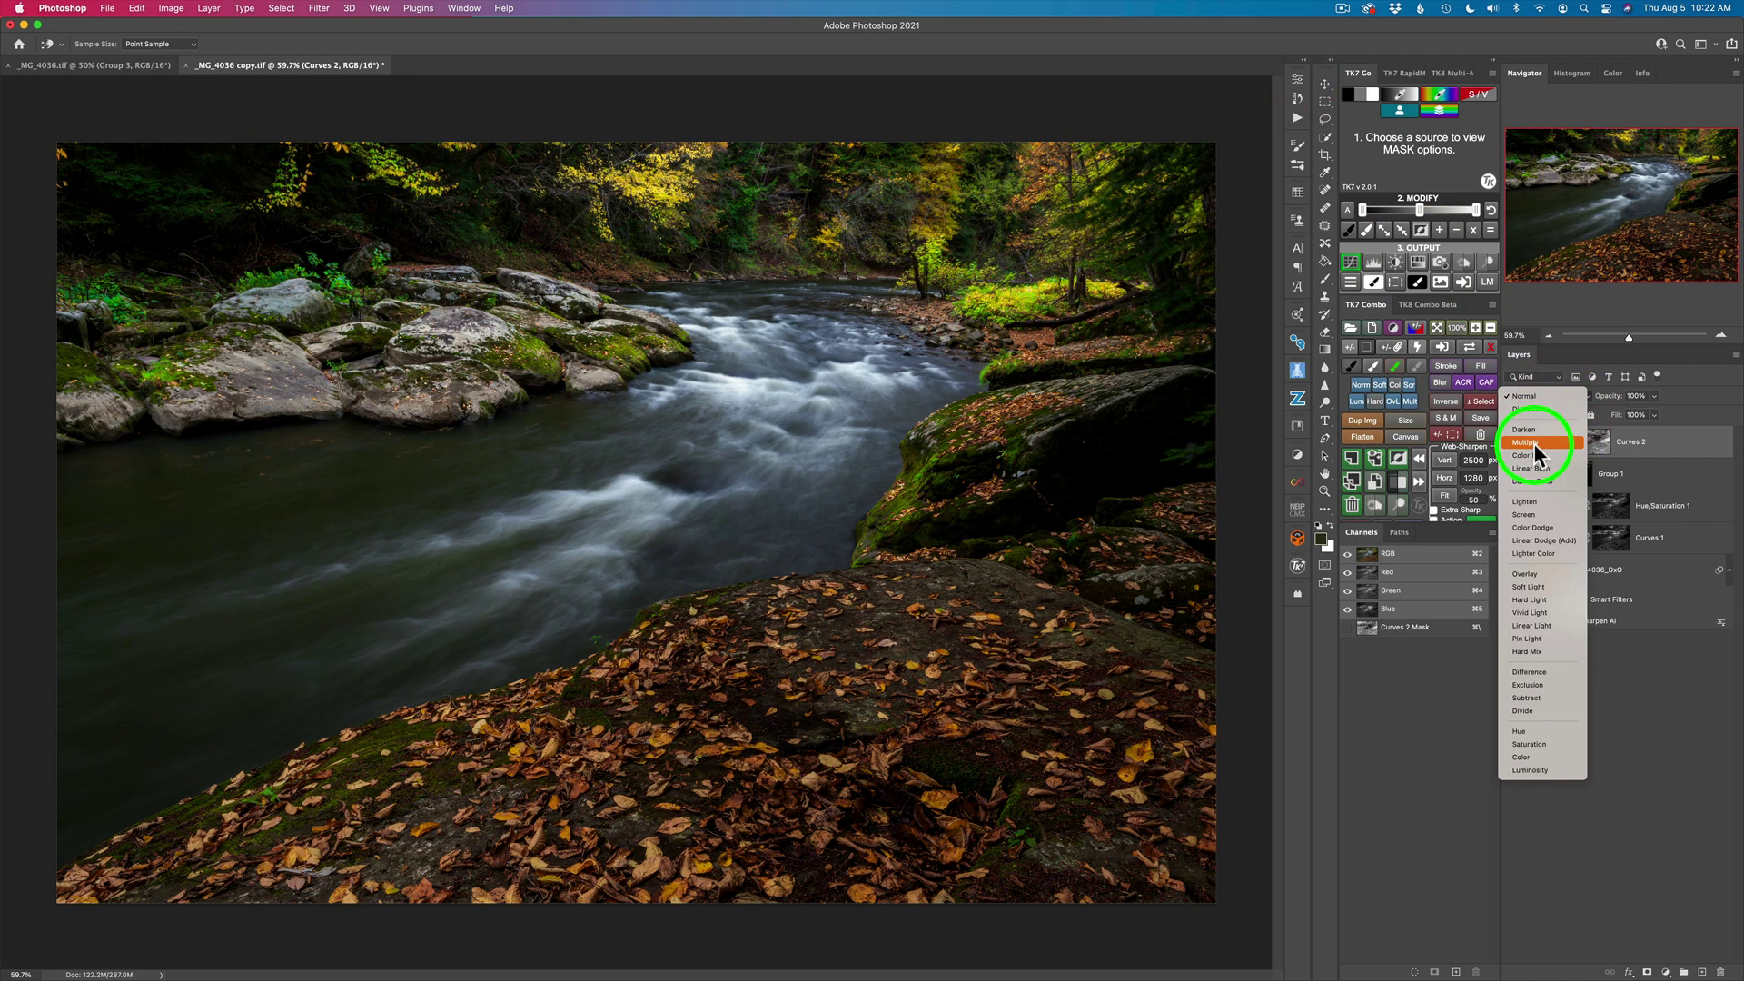
{"action": "left_click", "coordinate": [1533, 440]}
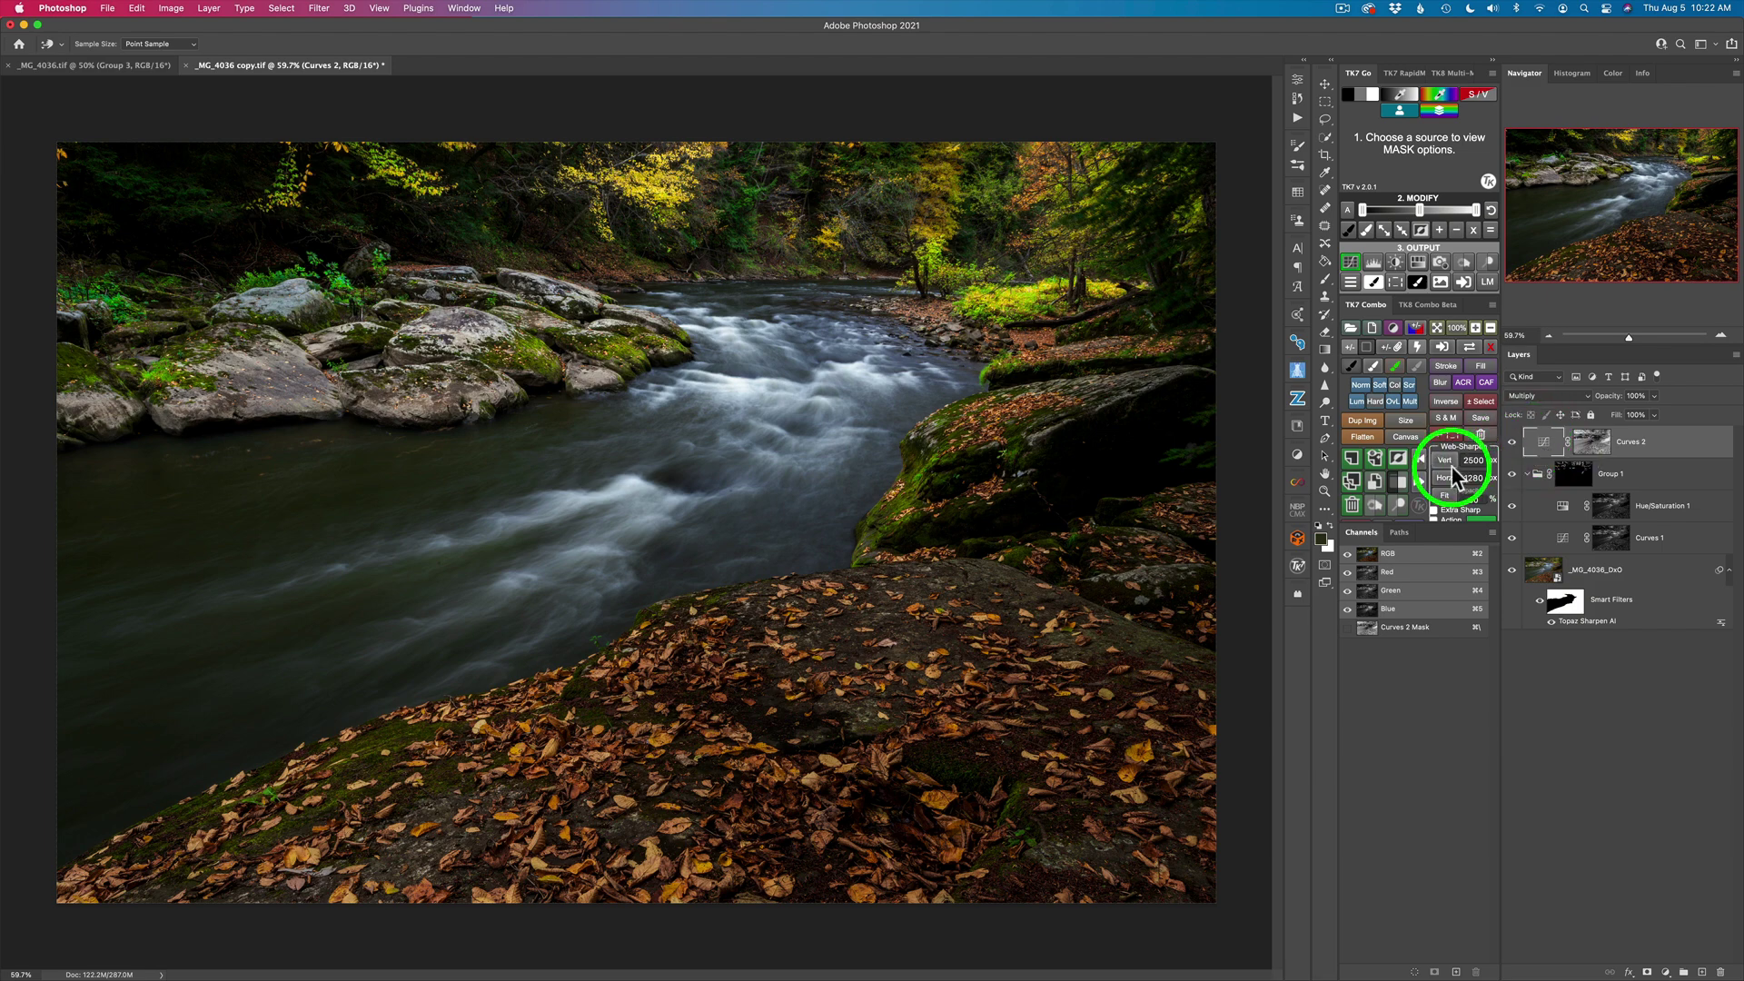
Place the Multiply Curves layer in a group with a black mask and paint white at 30% opacity over the leafy foreground rock
{"action": "left_click", "coordinate": [1394, 480]}
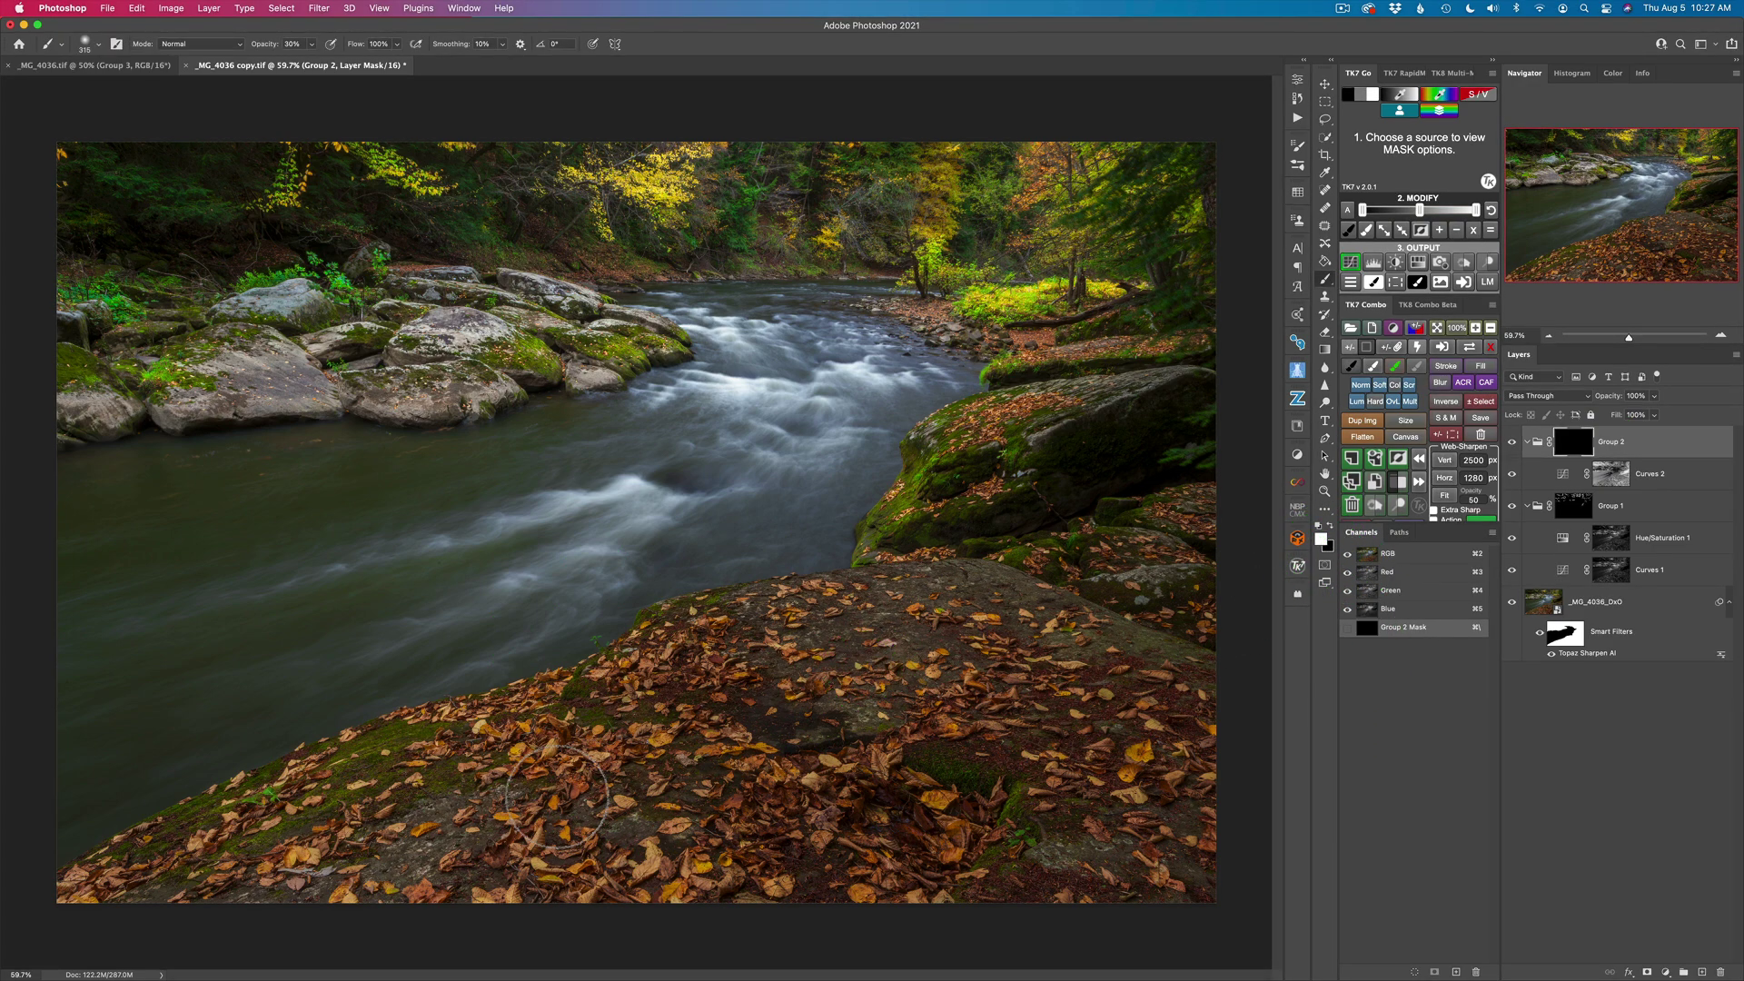
{"action": "left_click_drag", "start_coordinate": [692, 756], "coordinate": [779, 768]}
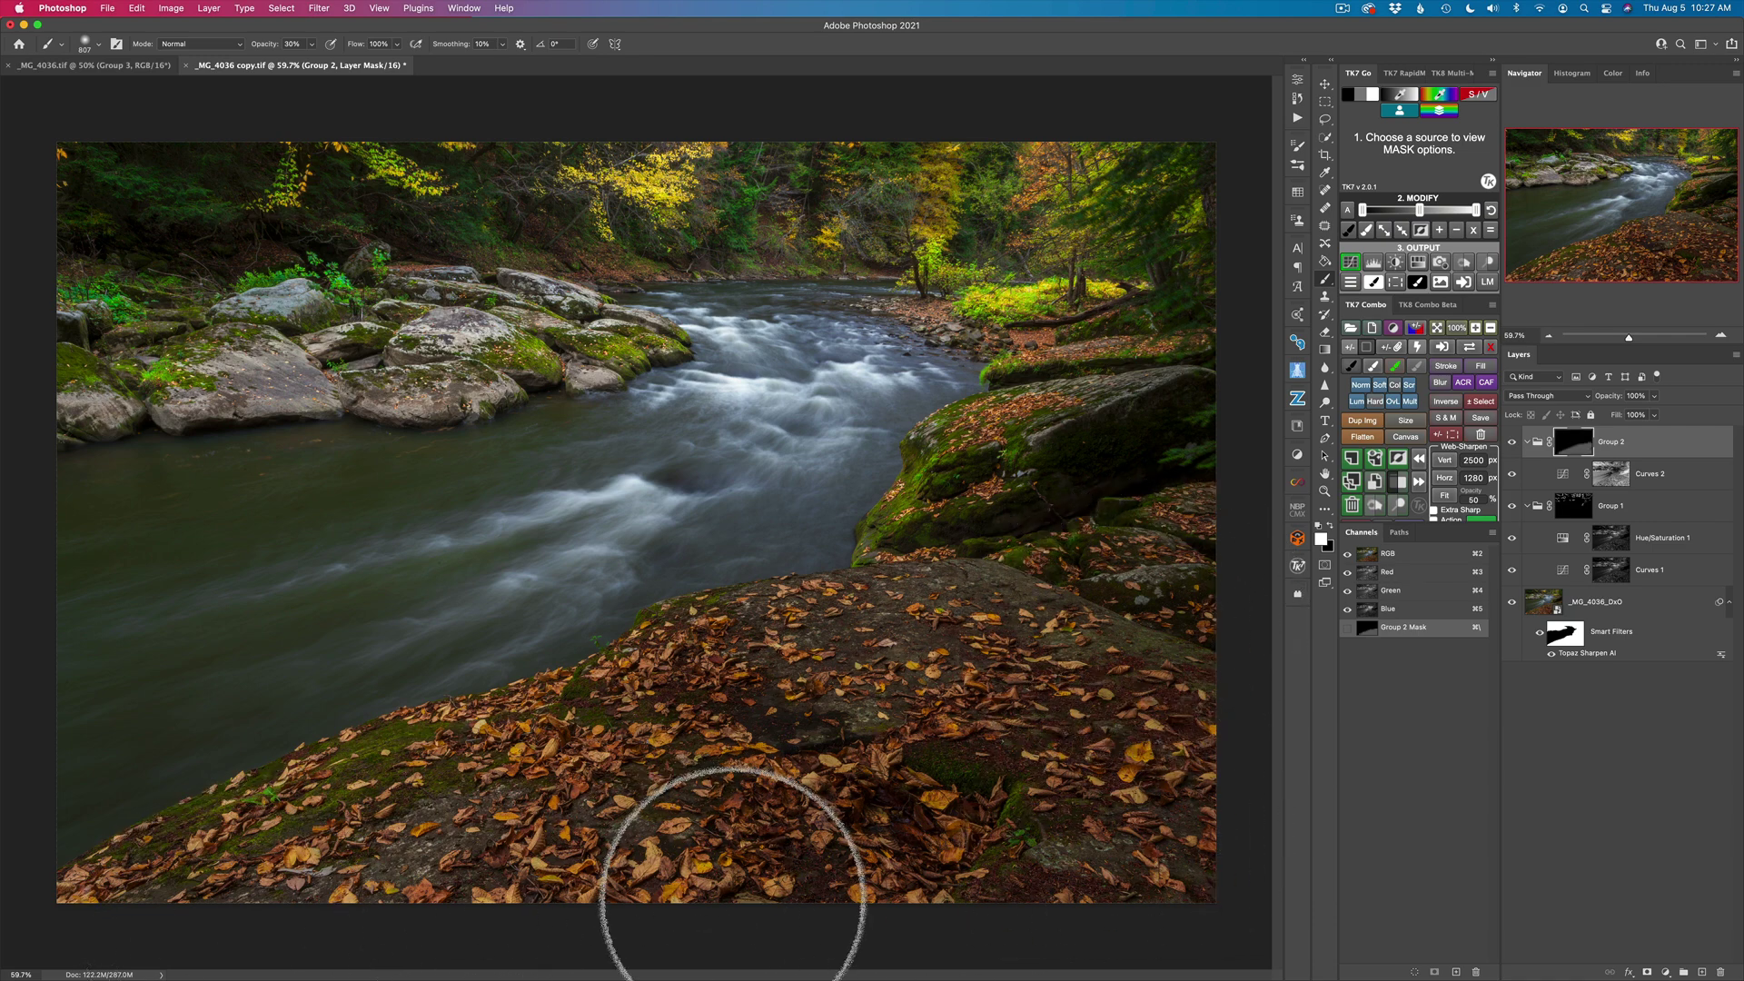
Compare the image with and without the Group 2 darkening and inspect the painted group mask
{"action": "left_click", "coordinate": [1512, 442]}
{"action": "left_click", "coordinate": [1511, 442]}
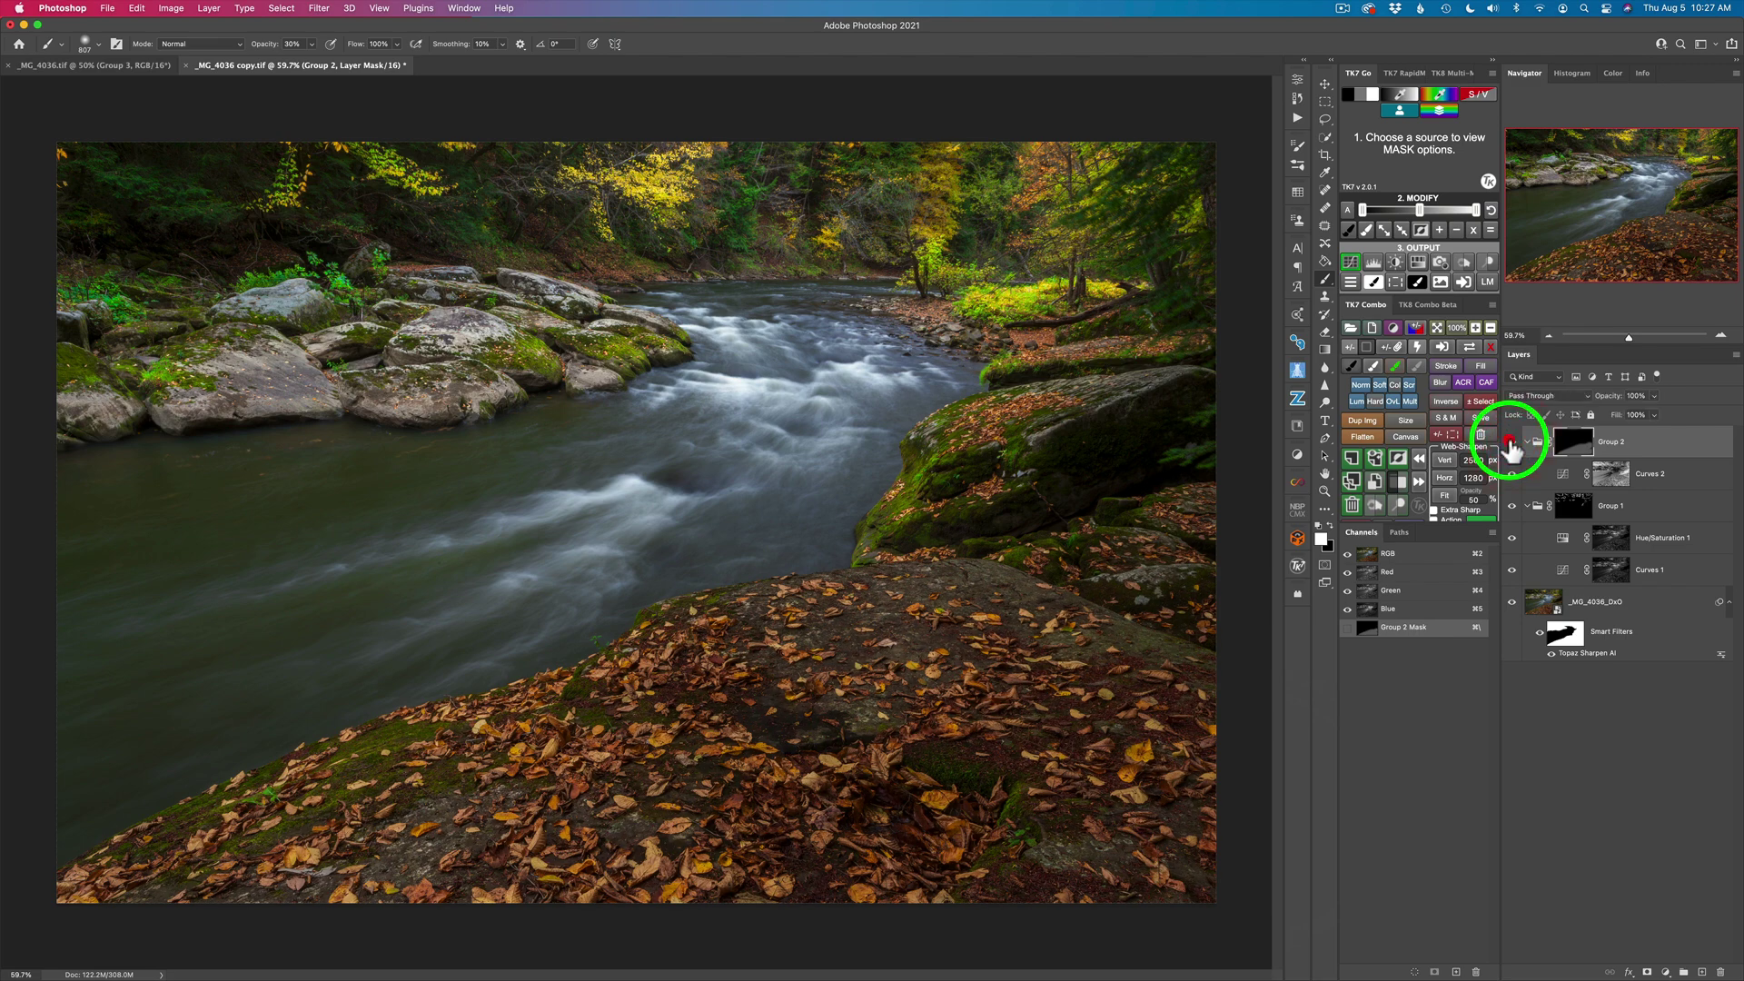
{"action": "left_click", "coordinate": [1511, 442]}
{"action": "left_click", "coordinate": [1511, 442]}
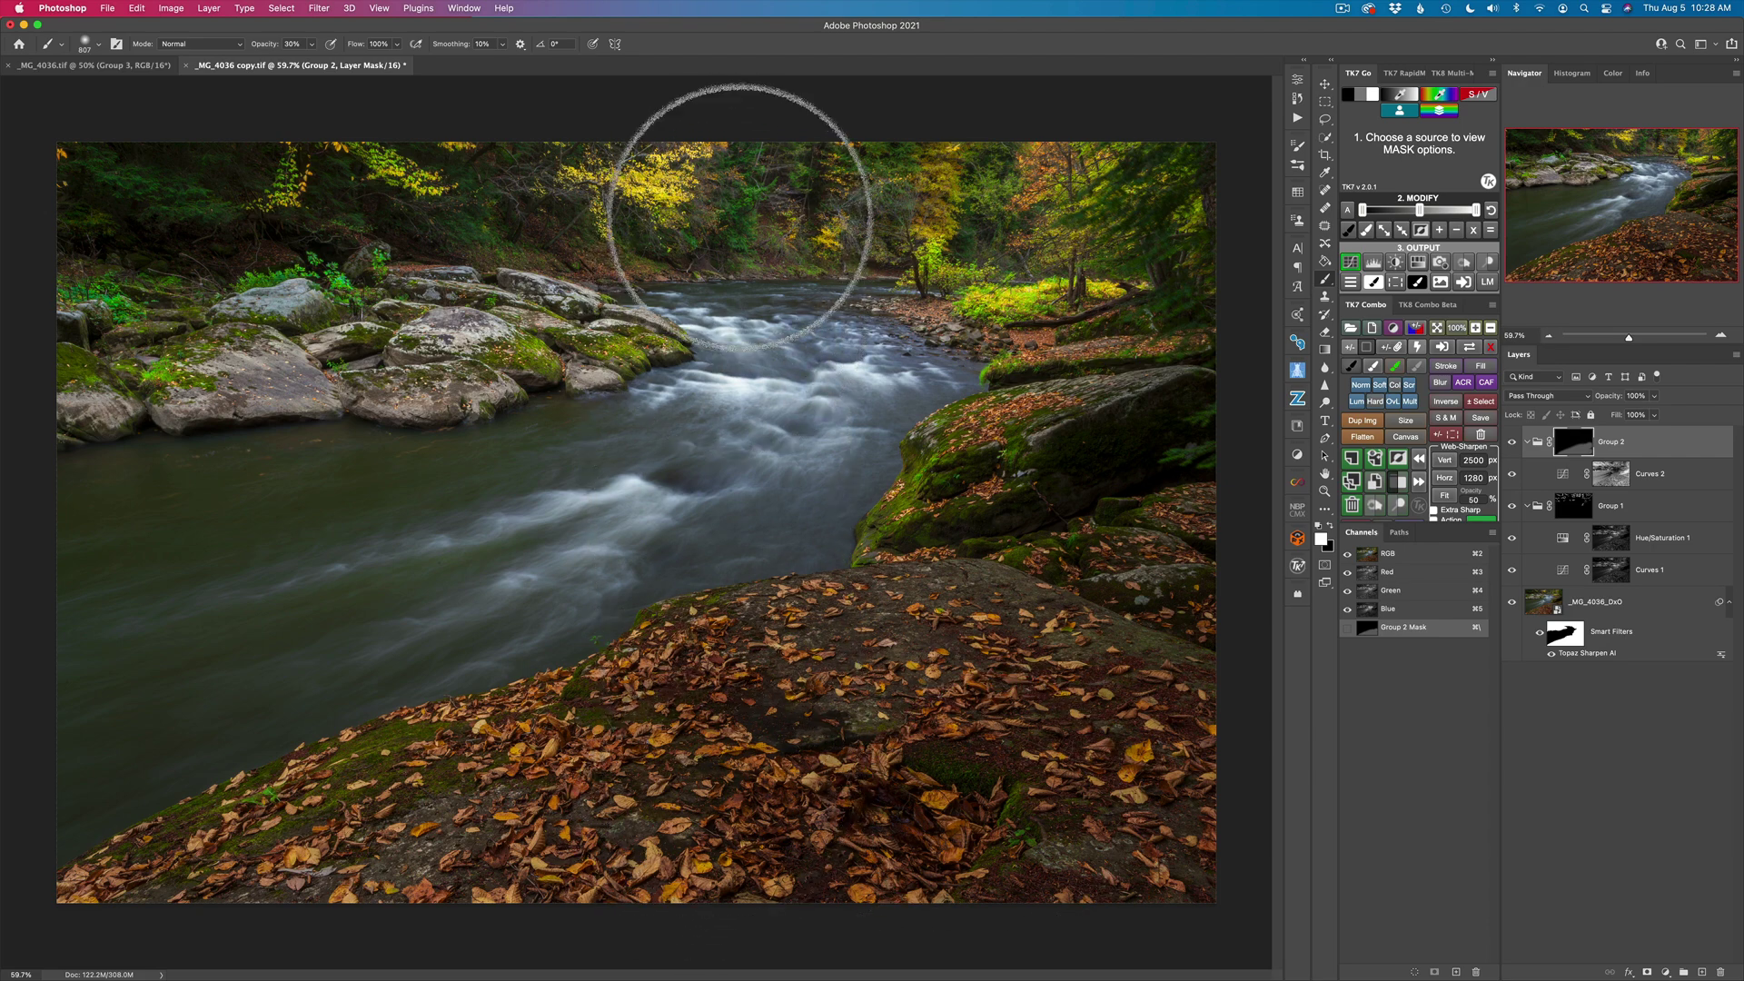
{"action": "left_click", "coordinate": [1585, 445]}
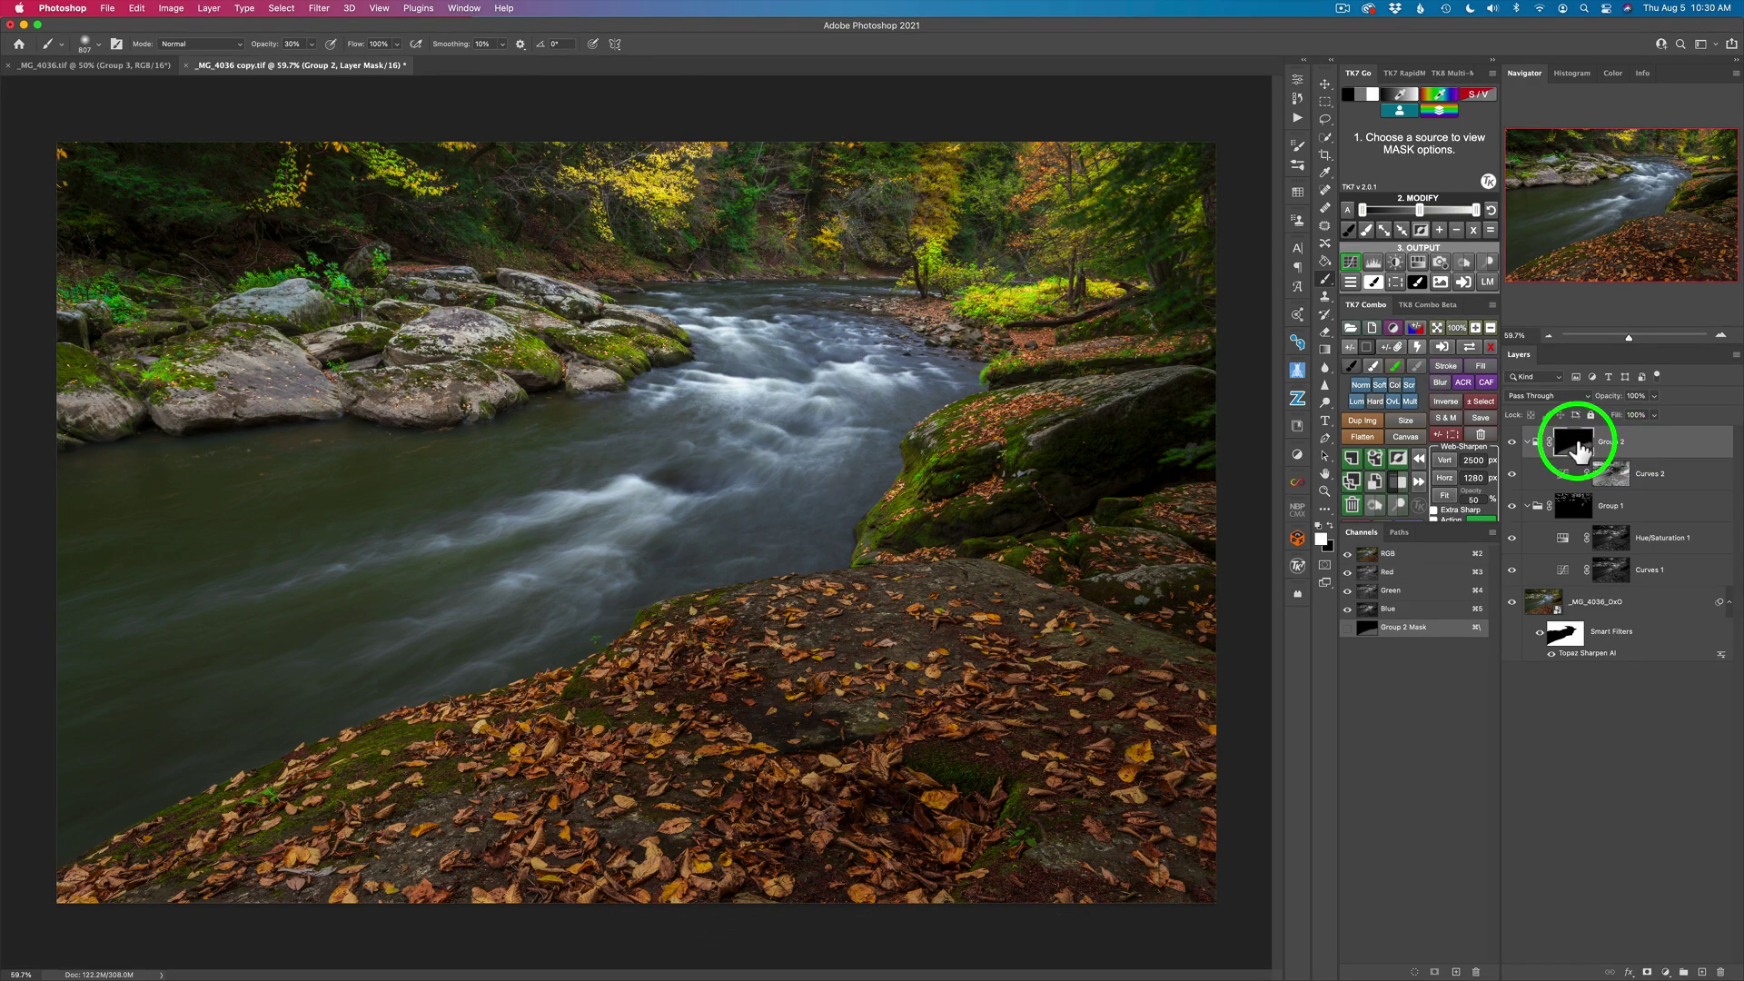
{"action": "left_click", "coordinate": [1469, 350]}
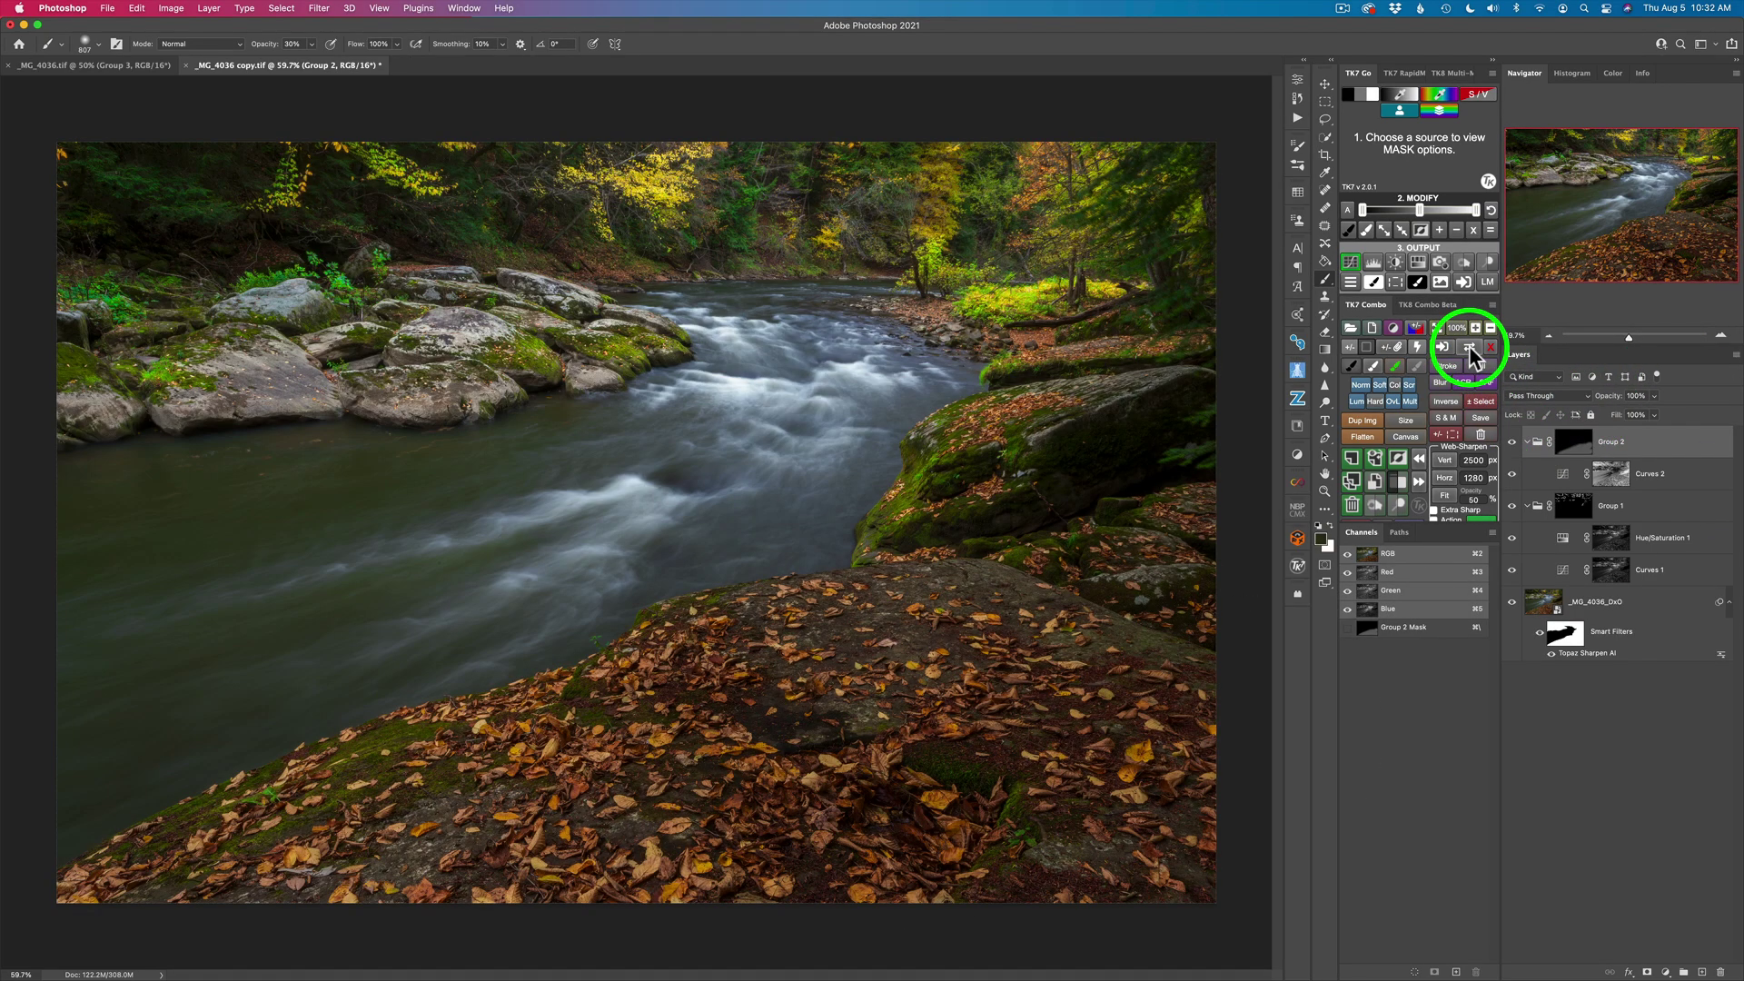
Create a TK7 mask from a tone sampled on the light far-bank rocks and output it as a Curves adjustment layer
{"action": "key", "text": "v"}
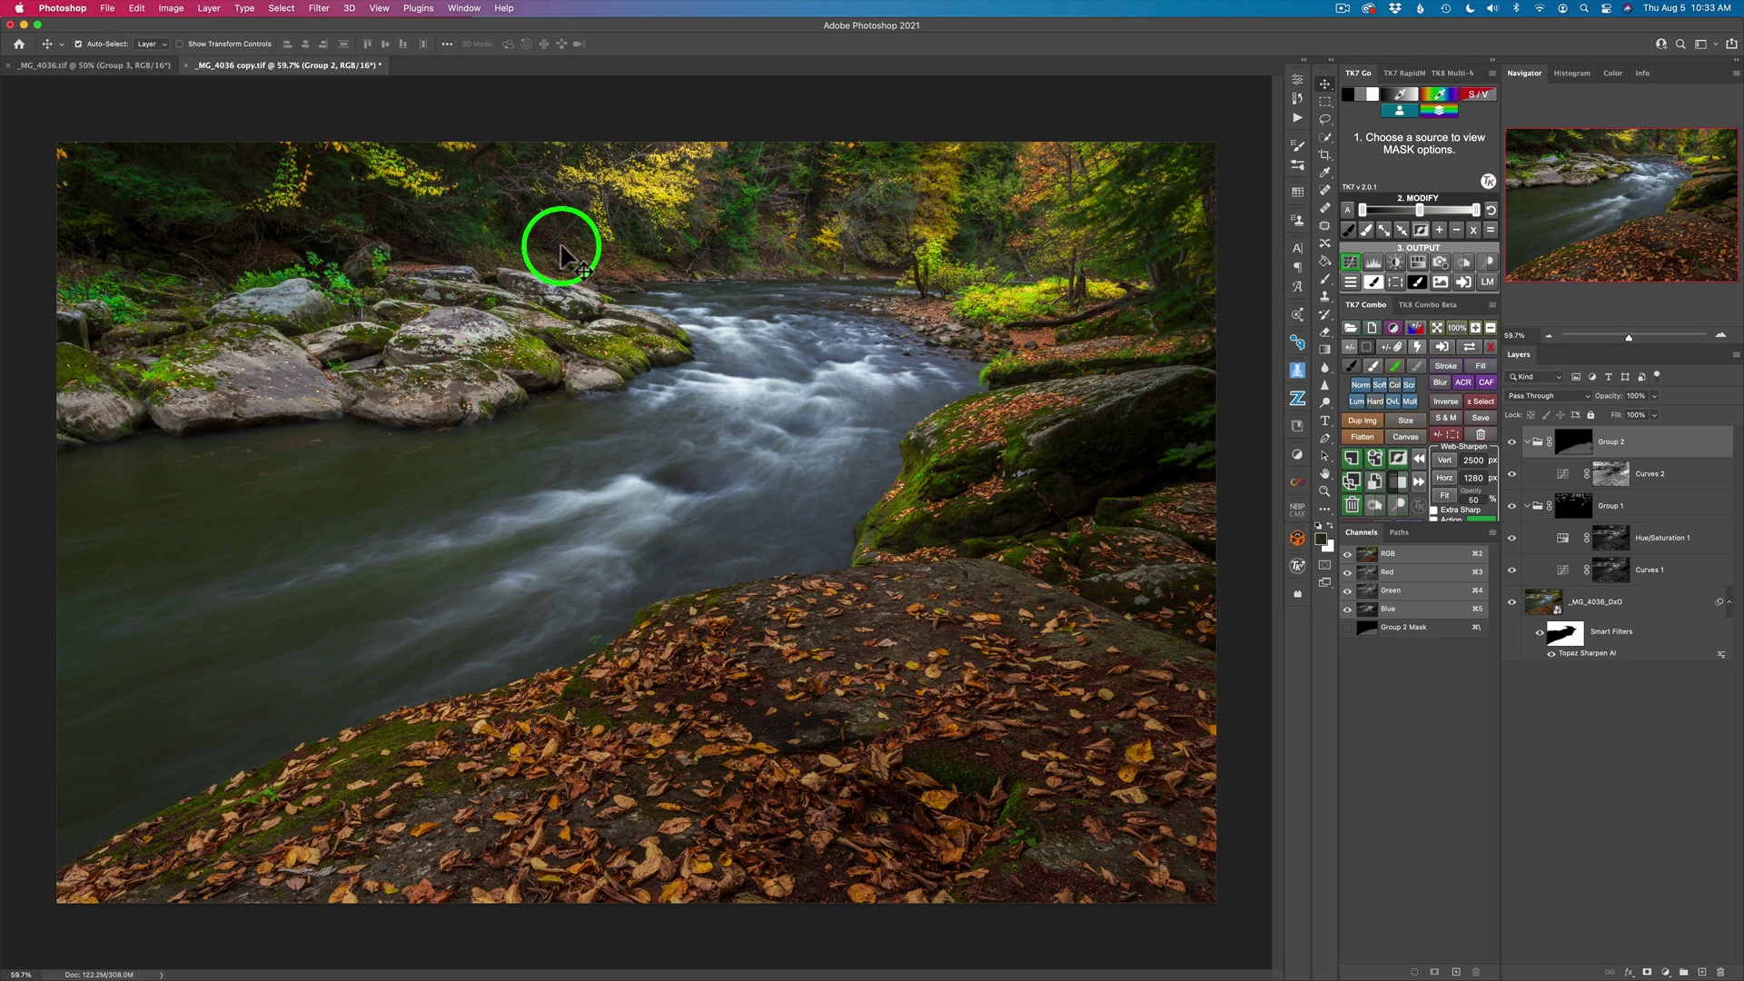
{"action": "left_click", "coordinate": [1406, 98]}
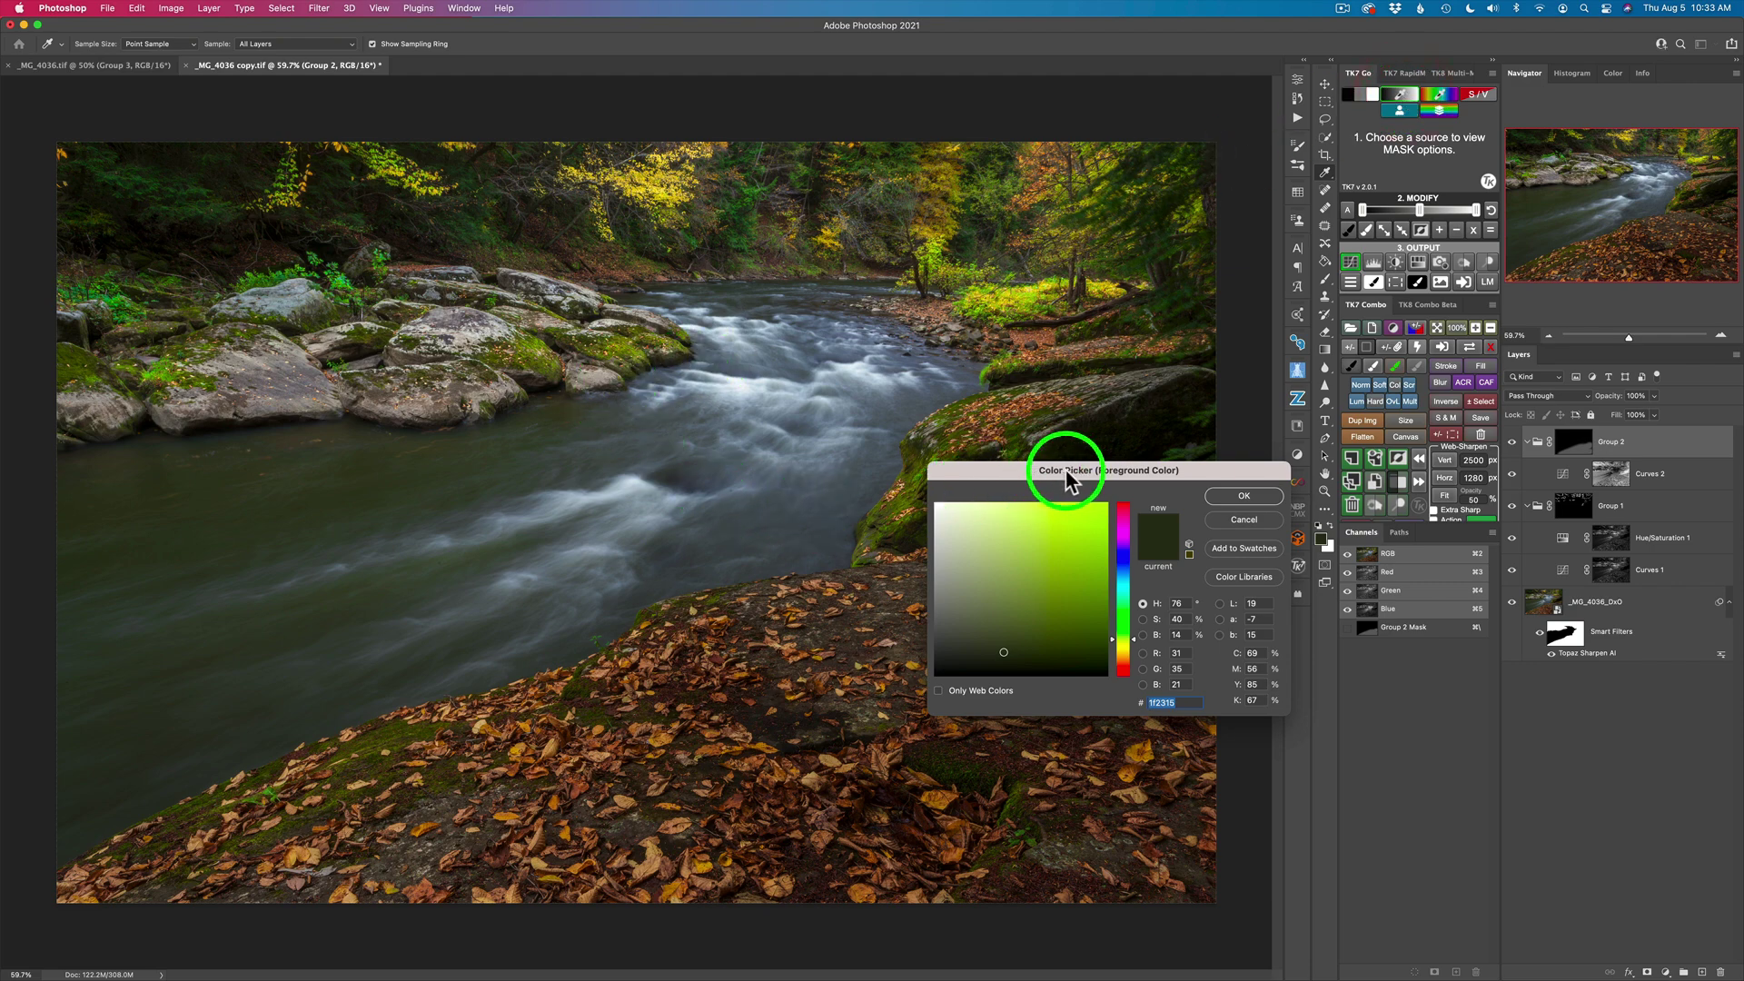
{"action": "left_click", "coordinate": [298, 352]}
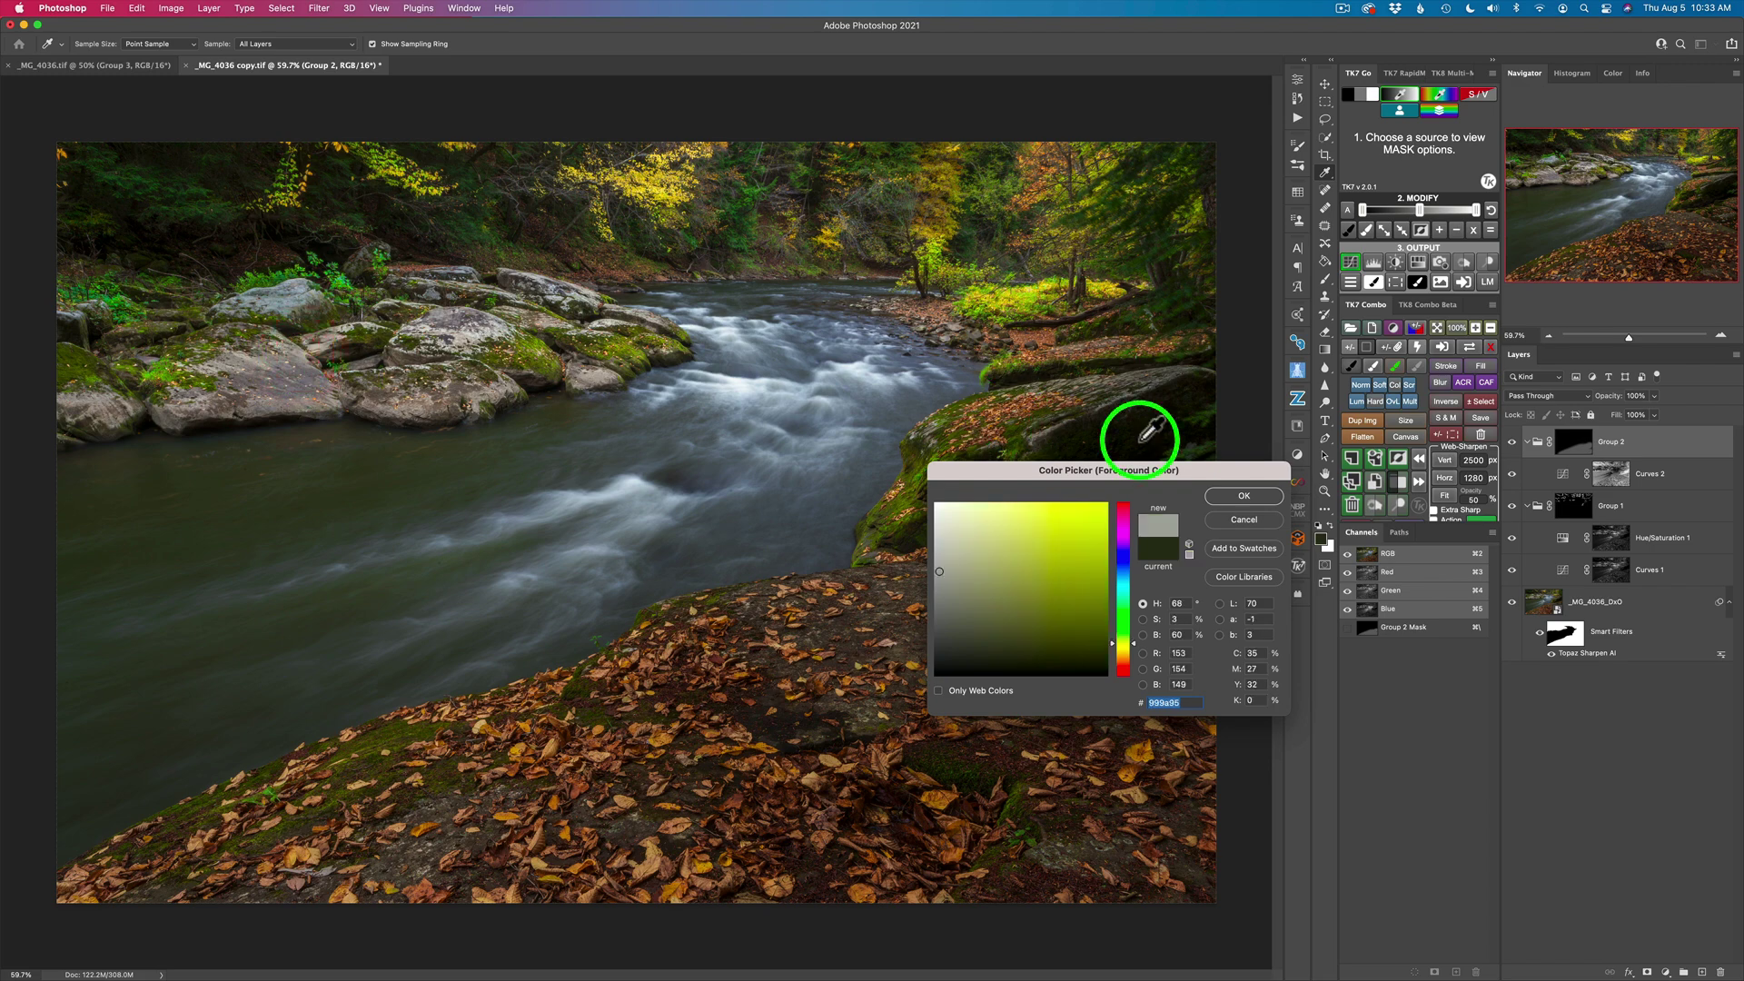
{"action": "left_click", "coordinate": [1241, 497]}
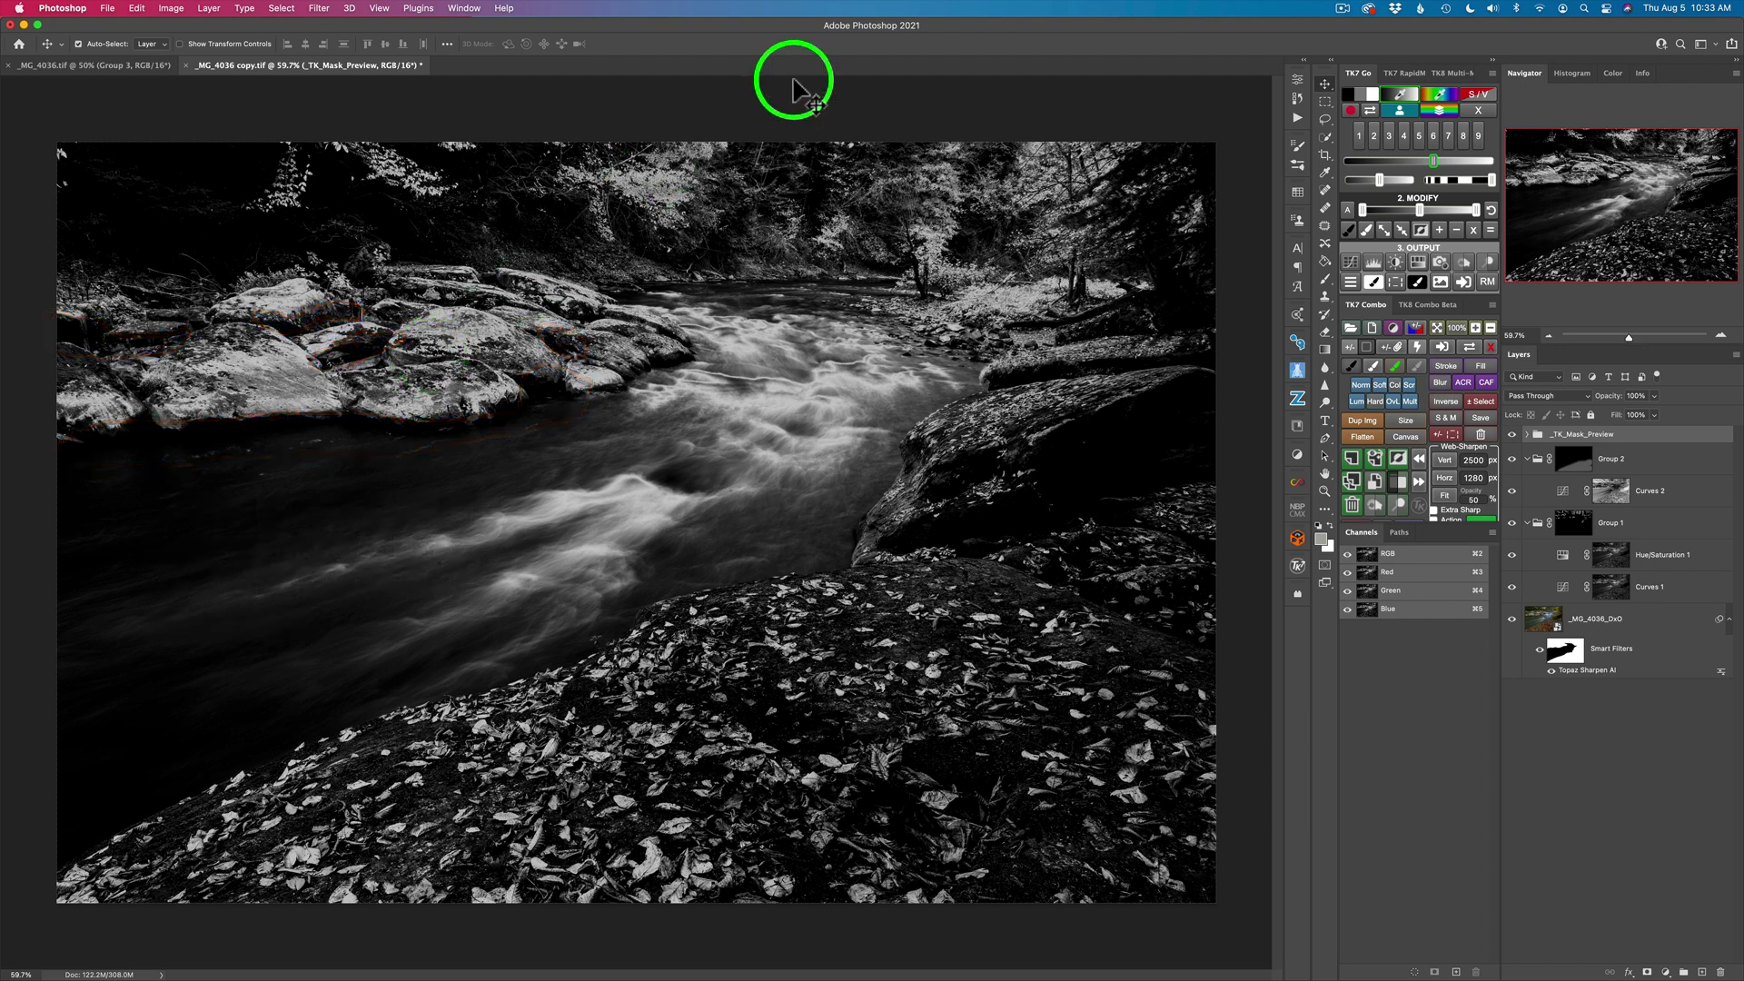
{"action": "left_click", "coordinate": [1351, 264]}
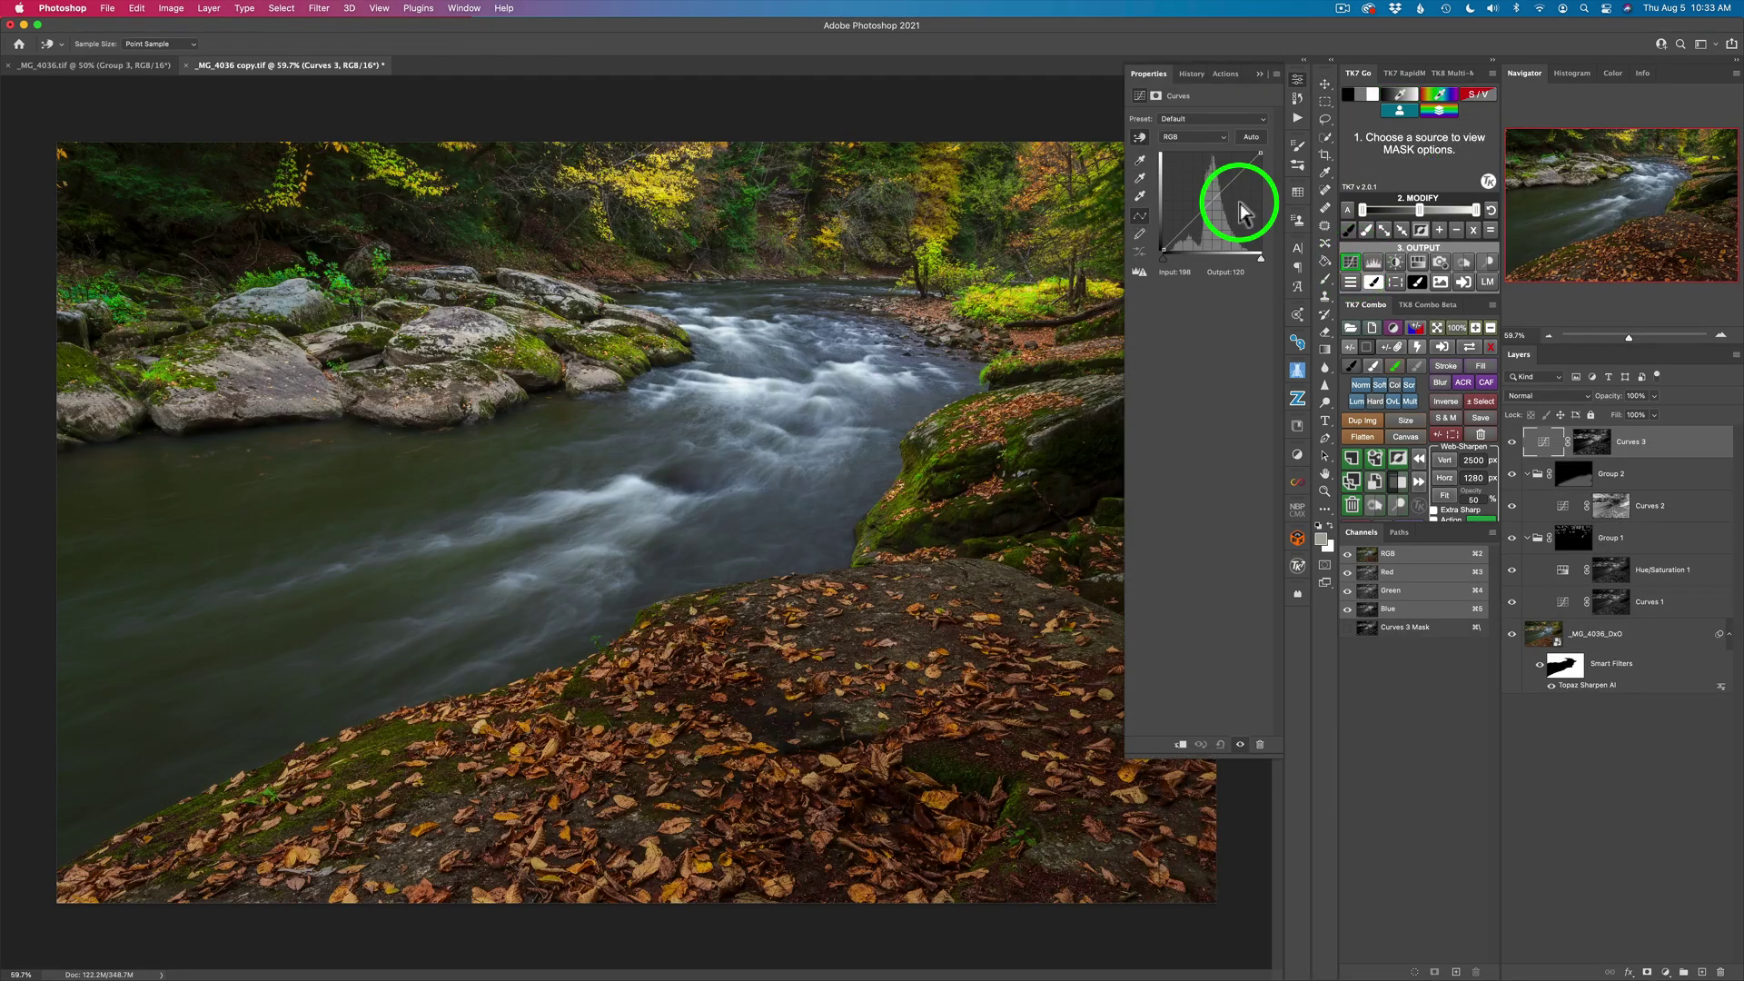
Try darkening the masked tones by pulling the midpoint of the new layer's RGB curve down, and remove that curve point
{"action": "left_click", "coordinate": [1545, 397]}
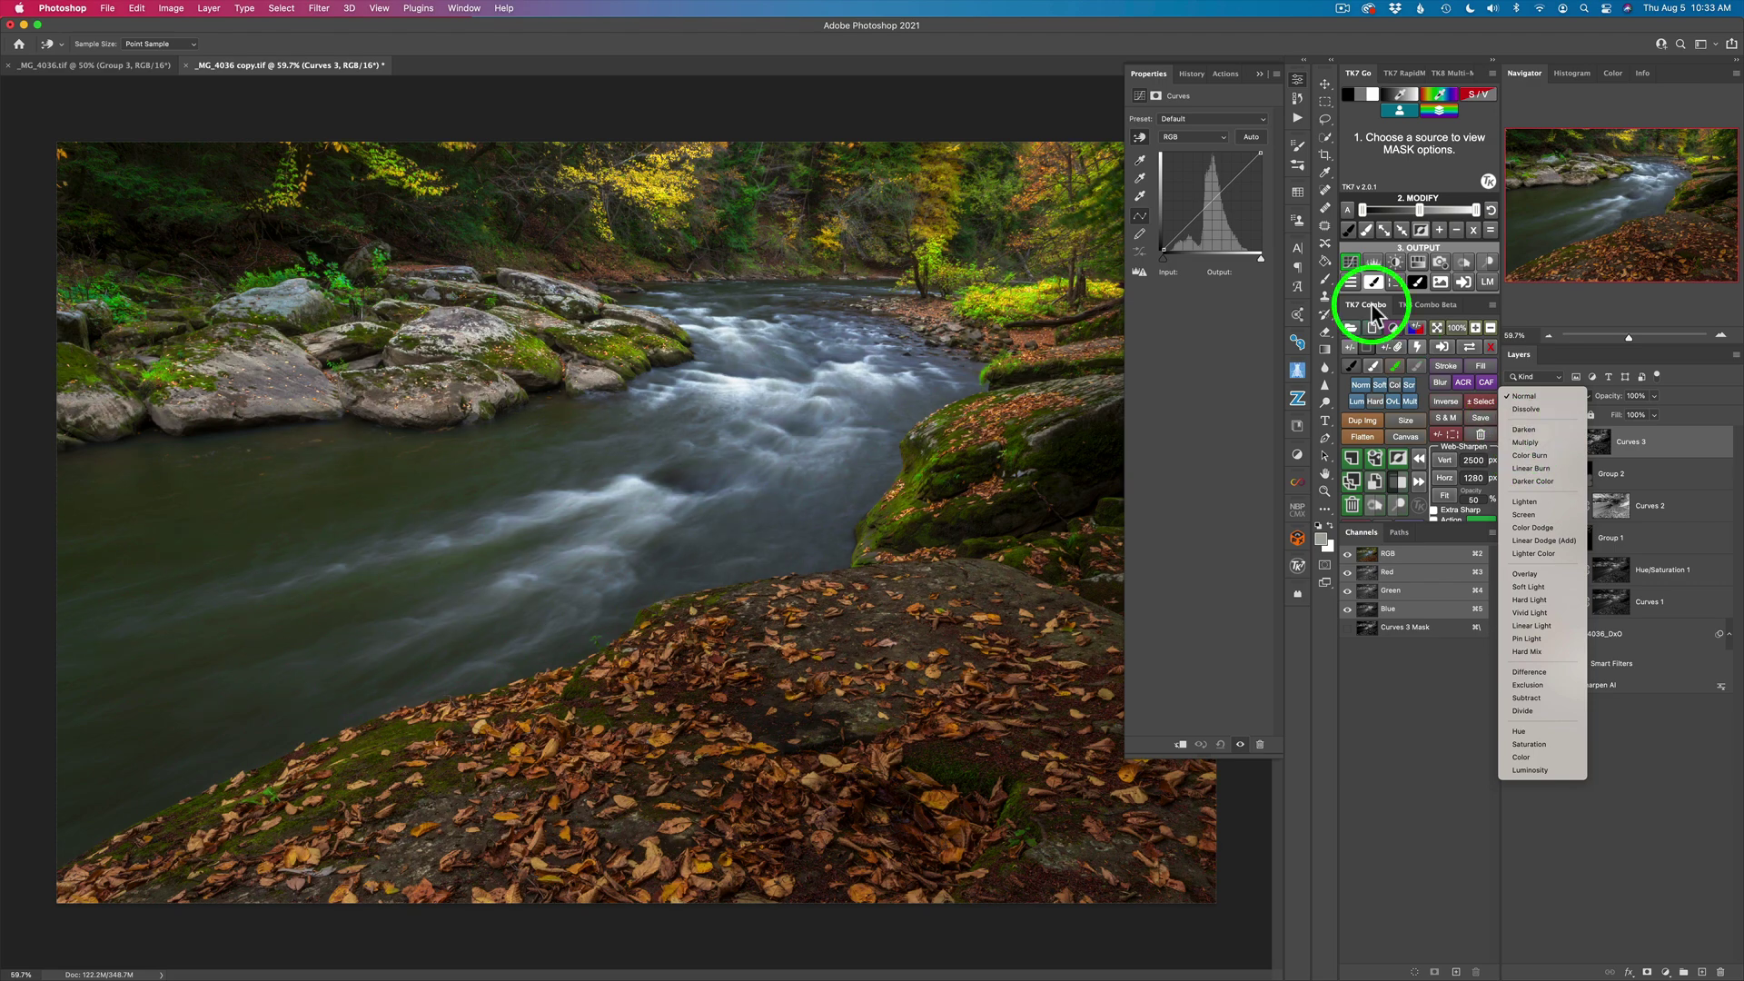
{"action": "left_click", "coordinate": [1212, 198]}
{"action": "left_click_drag", "start_coordinate": [1212, 198], "coordinate": [1213, 218]}
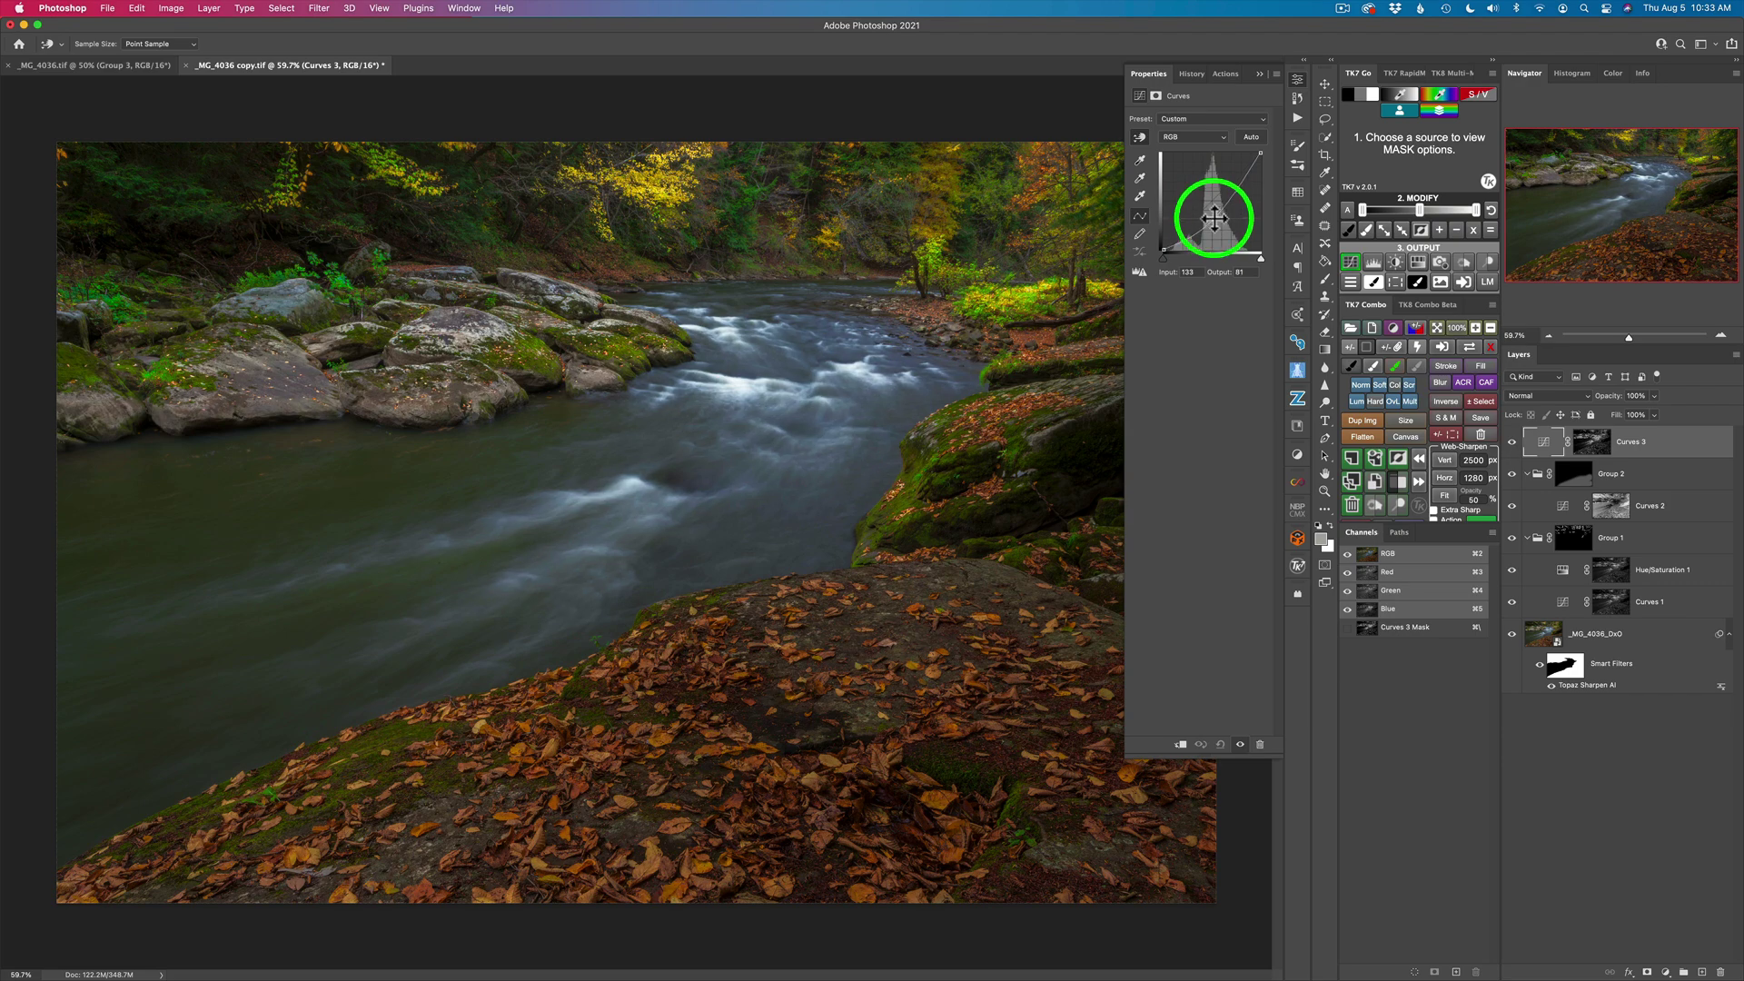
{"action": "left_click_drag", "start_coordinate": [1217, 218], "coordinate": [1425, 216]}
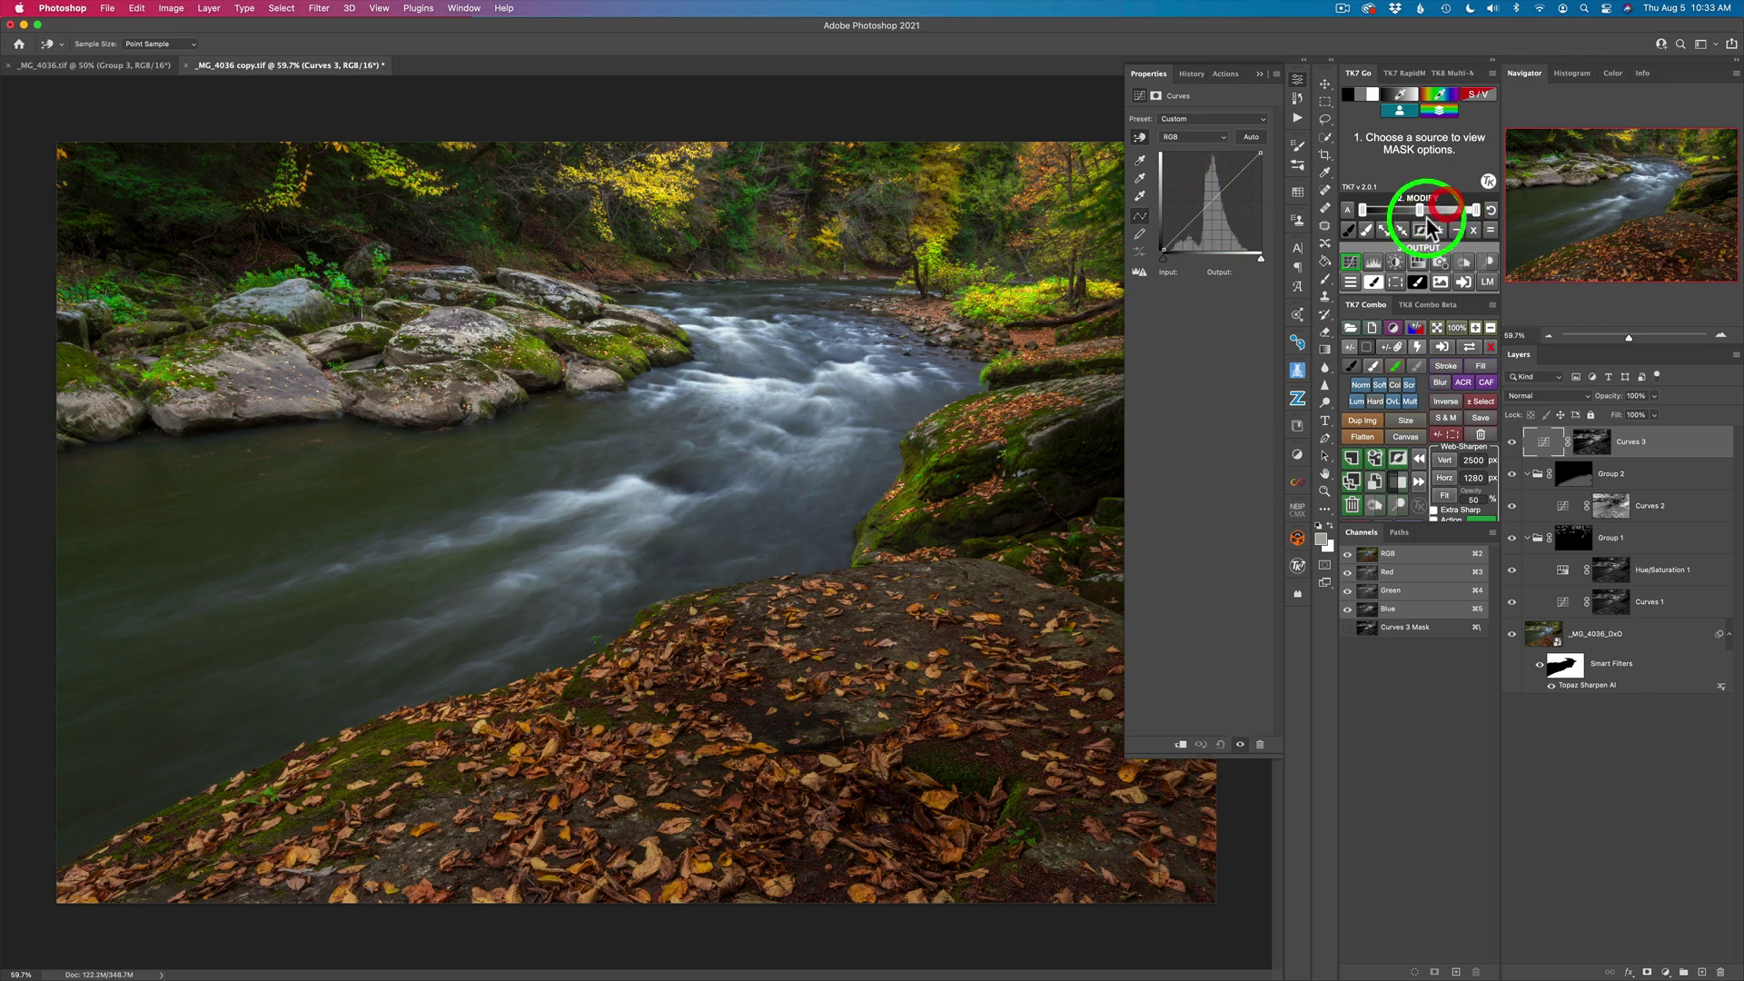
Set the Curves 3 layer's blend mode to Multiply
{"action": "left_click", "coordinate": [1547, 395]}
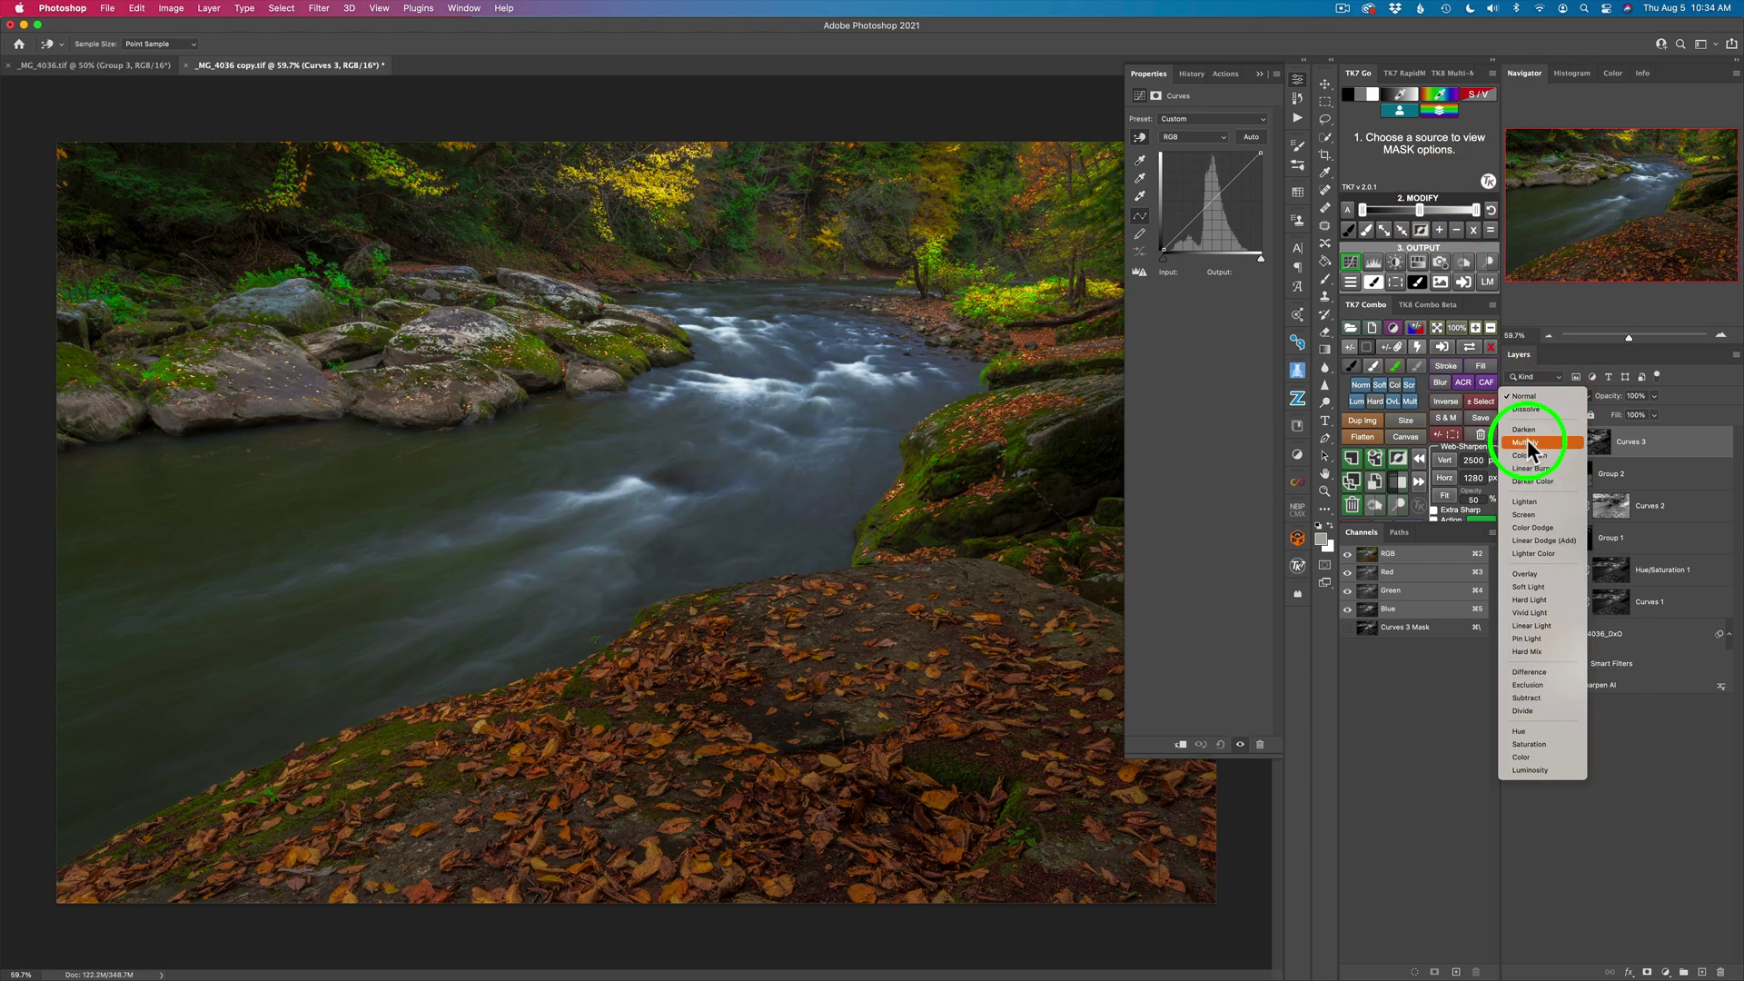
{"action": "left_click", "coordinate": [1527, 441]}
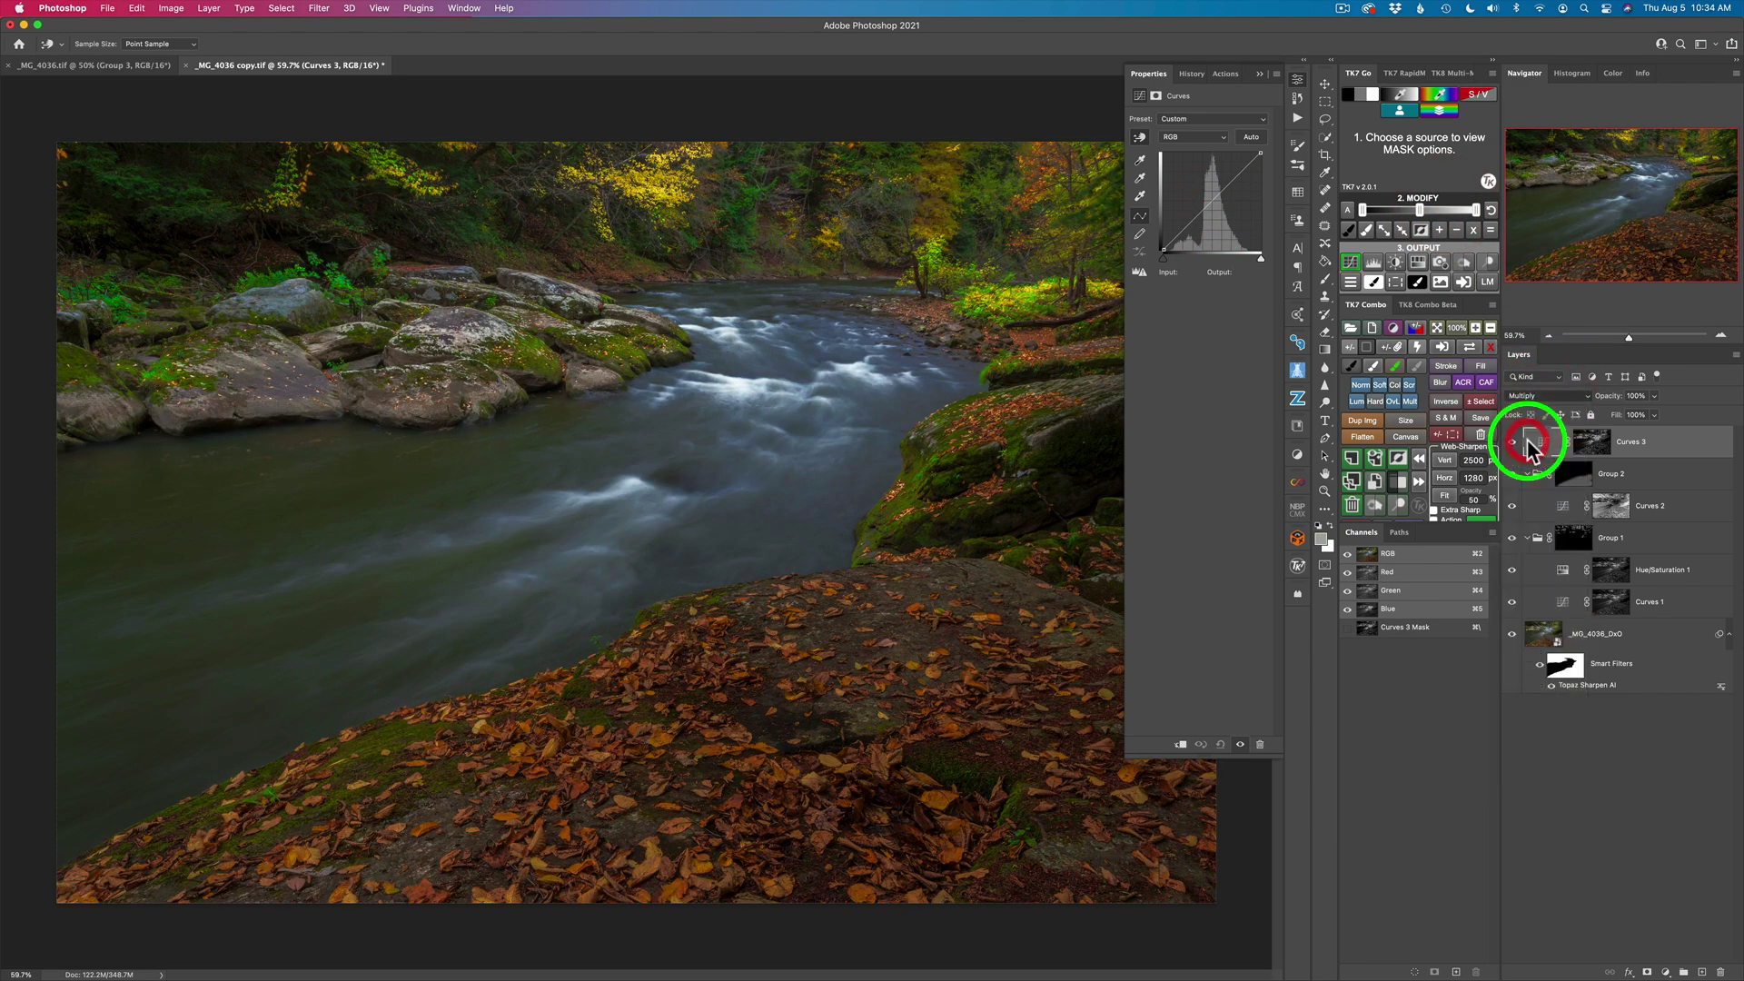
{"action": "left_click", "coordinate": [1297, 80]}
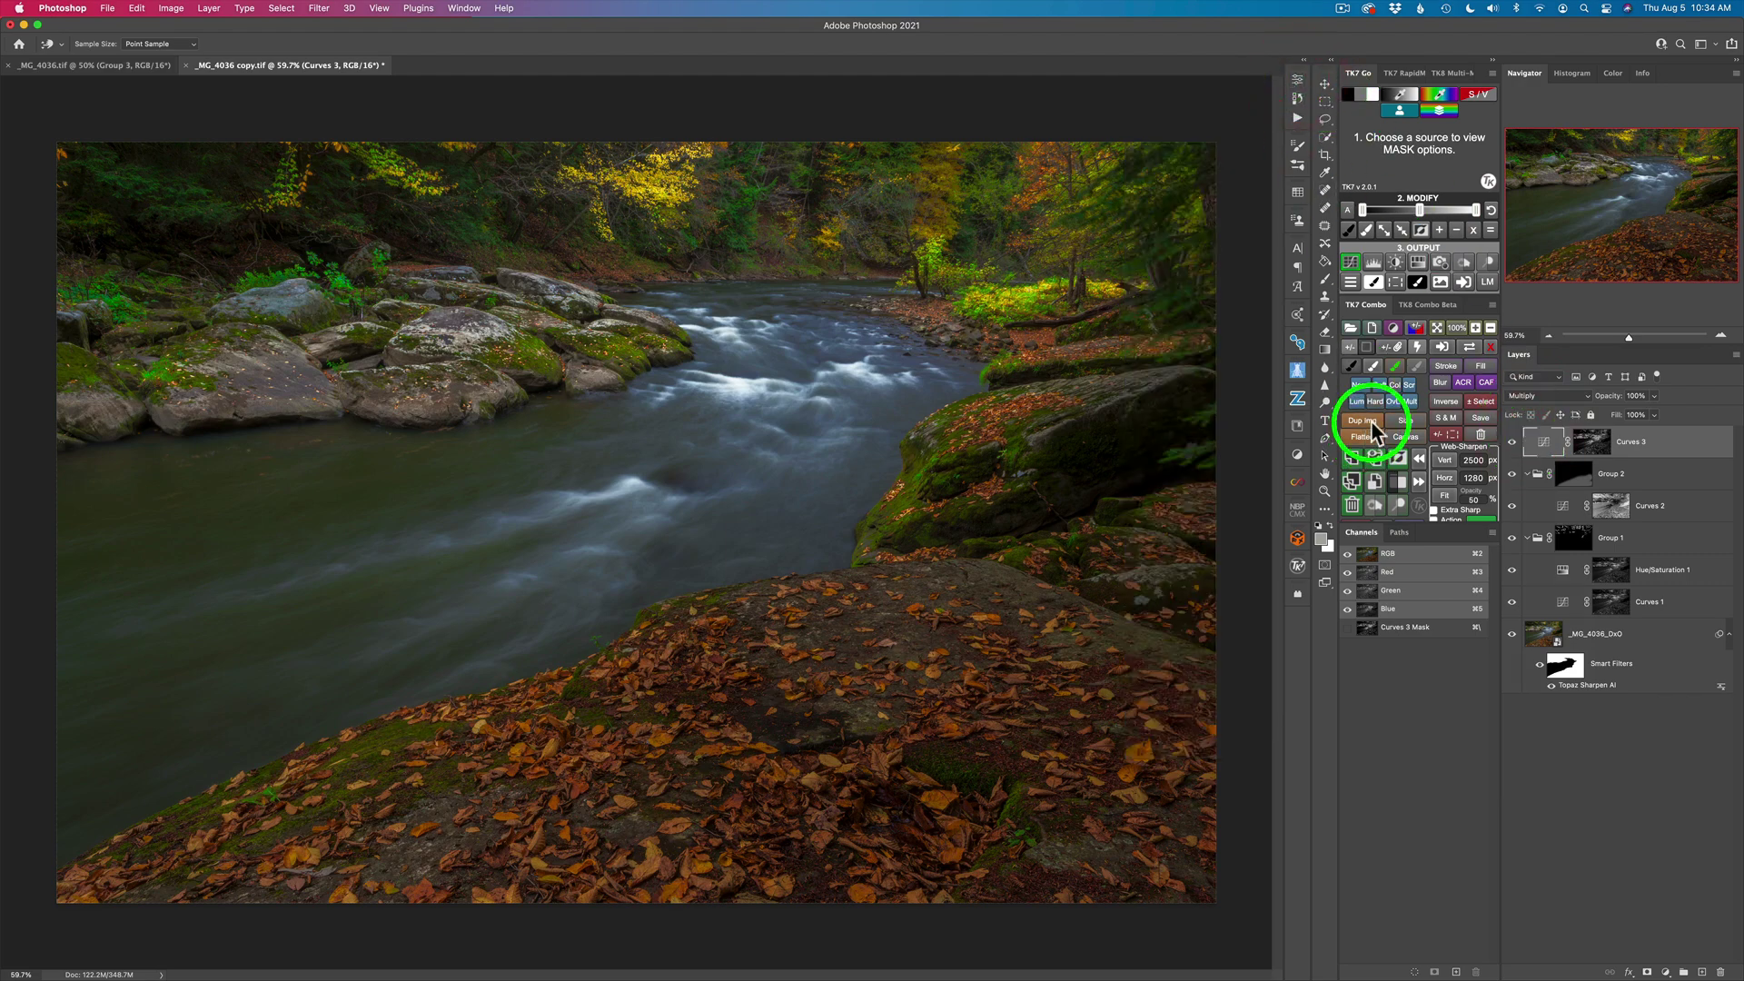
Place the Curves 3 layer in a group with a black mask and paint white at 30% opacity over the far-bank rocks
{"action": "left_click", "coordinate": [1397, 485]}
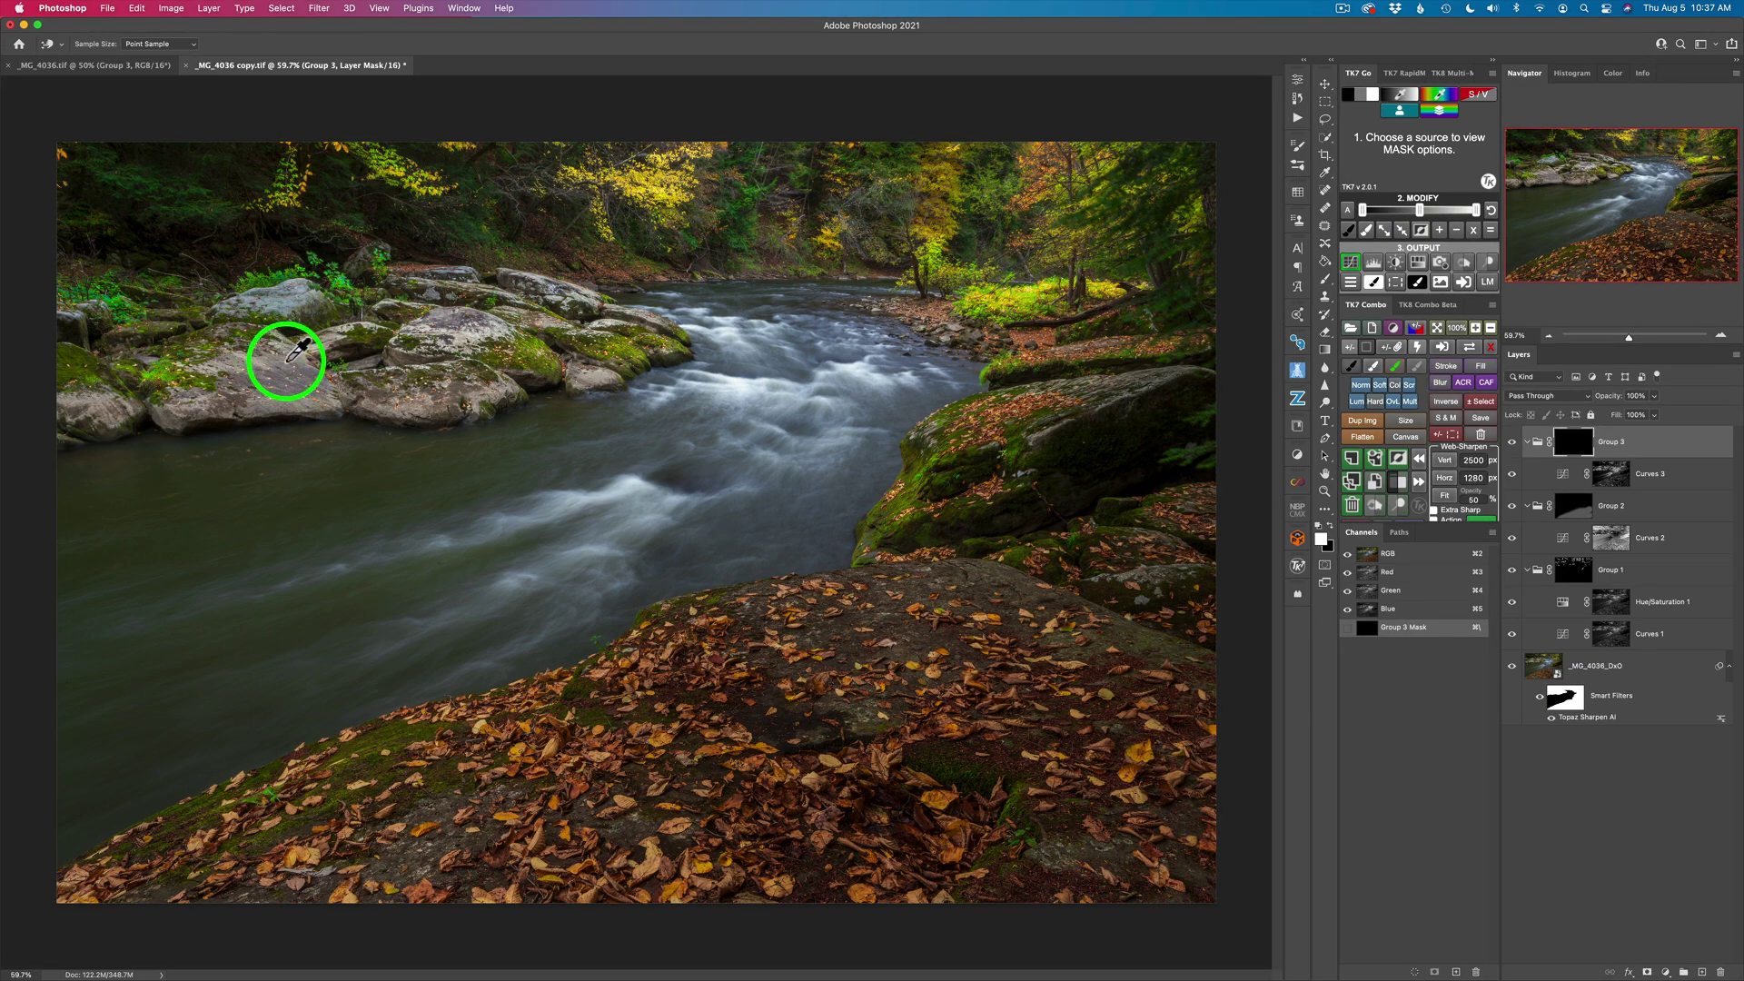
{"action": "left_click", "coordinate": [1376, 367]}
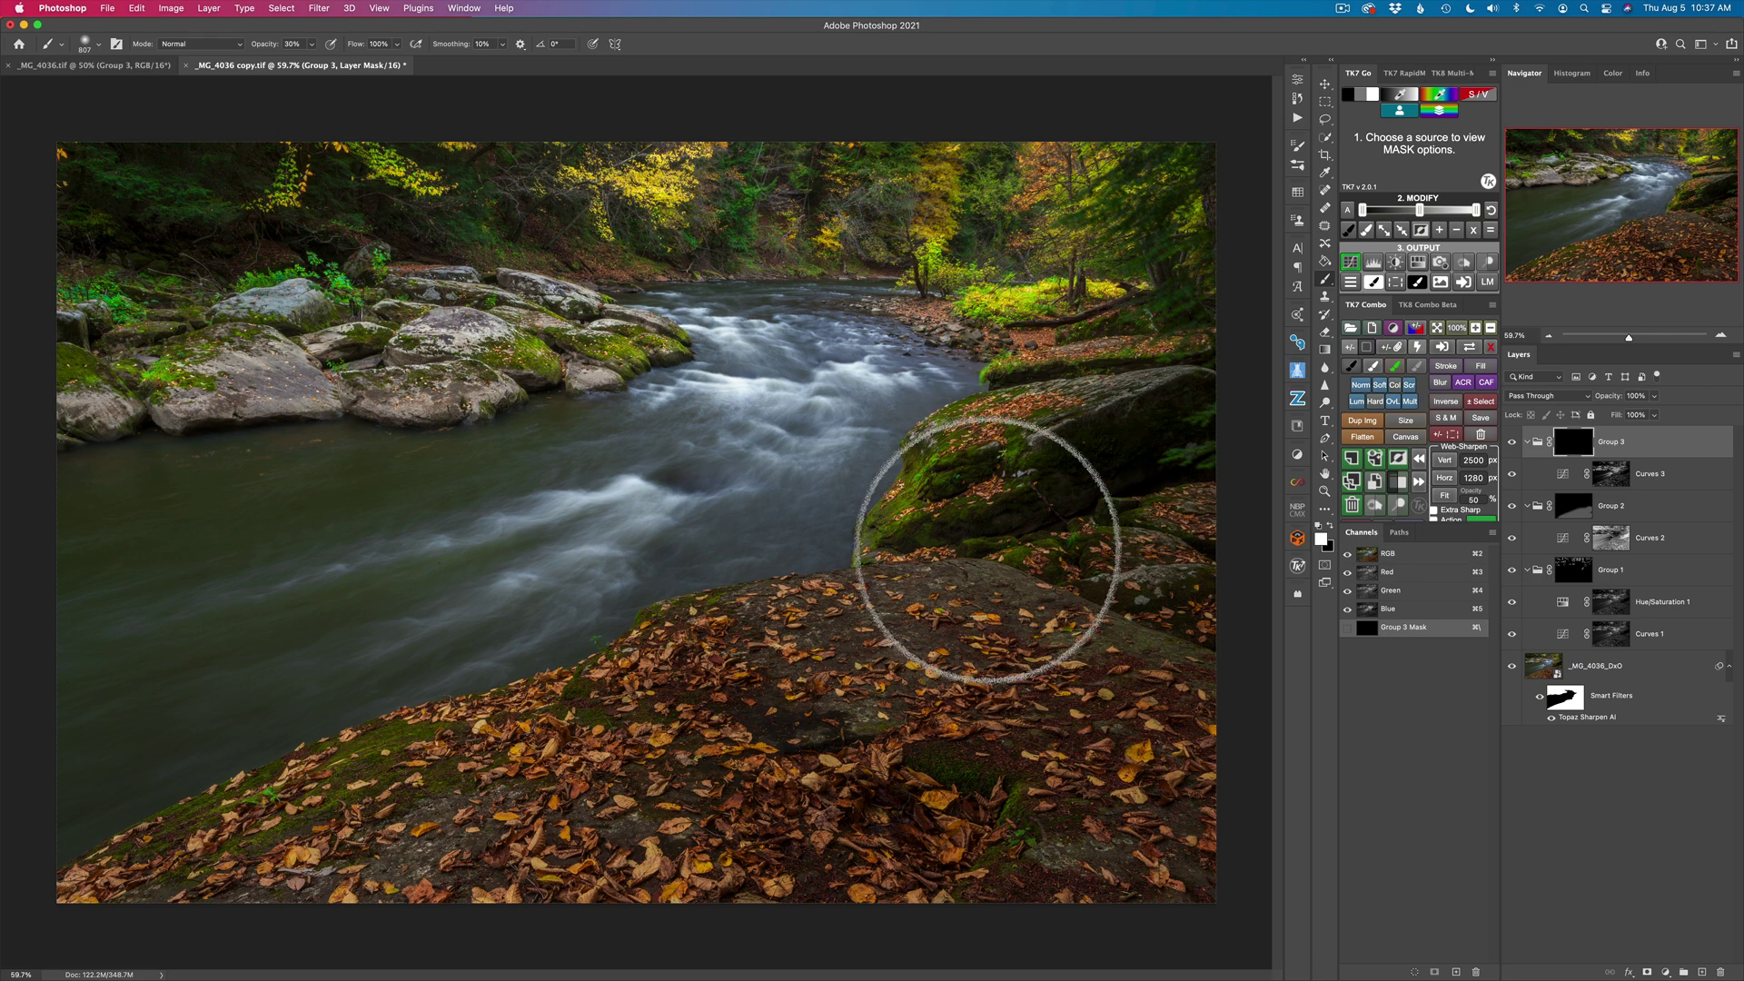
{"action": "mouse_move", "coordinate": [500, 325]}
{"action": "left_mouse_down"}
{"action": "mouse_move", "coordinate": [385, 354]}
{"action": "mouse_move", "coordinate": [456, 353]}
{"action": "left_mouse_up"}
{"action": "mouse_move", "coordinate": [441, 363]}
{"action": "left_mouse_down"}
{"action": "mouse_move", "coordinate": [276, 311]}
{"action": "mouse_move", "coordinate": [270, 376]}
{"action": "mouse_move", "coordinate": [265, 307]}
{"action": "mouse_move", "coordinate": [241, 299]}
{"action": "mouse_move", "coordinate": [288, 288]}
{"action": "mouse_move", "coordinate": [335, 311]}
{"action": "mouse_move", "coordinate": [292, 317]}
{"action": "mouse_move", "coordinate": [358, 316]}
{"action": "mouse_move", "coordinate": [389, 272]}
{"action": "mouse_move", "coordinate": [506, 280]}
{"action": "mouse_move", "coordinate": [646, 323]}
{"action": "mouse_move", "coordinate": [424, 295]}
{"action": "mouse_move", "coordinate": [642, 343]}
{"action": "mouse_move", "coordinate": [393, 343]}
{"action": "mouse_move", "coordinate": [587, 369]}
{"action": "mouse_move", "coordinate": [439, 393]}
{"action": "mouse_move", "coordinate": [432, 377]}
{"action": "mouse_move", "coordinate": [584, 378]}
{"action": "mouse_move", "coordinate": [381, 370]}
{"action": "mouse_move", "coordinate": [319, 338]}
{"action": "mouse_move", "coordinate": [304, 291]}
{"action": "mouse_move", "coordinate": [269, 350]}
{"action": "mouse_move", "coordinate": [253, 335]}
{"action": "mouse_move", "coordinate": [218, 382]}
{"action": "mouse_move", "coordinate": [226, 407]}
{"action": "mouse_move", "coordinate": [323, 393]}
{"action": "mouse_move", "coordinate": [90, 417]}
{"action": "mouse_move", "coordinate": [109, 405]}
{"action": "mouse_move", "coordinate": [90, 327]}
{"action": "mouse_move", "coordinate": [128, 312]}
{"action": "mouse_move", "coordinate": [175, 339]}
{"action": "mouse_move", "coordinate": [439, 342]}
{"action": "mouse_move", "coordinate": [502, 330]}
{"action": "mouse_move", "coordinate": [417, 343]}
{"action": "mouse_move", "coordinate": [487, 323]}
{"action": "mouse_move", "coordinate": [427, 346]}
{"action": "mouse_move", "coordinate": [577, 377]}
{"action": "mouse_move", "coordinate": [612, 362]}
{"action": "mouse_move", "coordinate": [583, 297]}
{"action": "mouse_move", "coordinate": [482, 311]}
{"action": "mouse_move", "coordinate": [448, 371]}
{"action": "mouse_move", "coordinate": [374, 400]}
{"action": "mouse_move", "coordinate": [502, 378]}
{"action": "mouse_move", "coordinate": [393, 385]}
{"action": "mouse_move", "coordinate": [345, 332]}
{"action": "mouse_move", "coordinate": [324, 338]}
{"action": "mouse_move", "coordinate": [327, 405]}
{"action": "mouse_move", "coordinate": [97, 400]}
{"action": "mouse_move", "coordinate": [254, 385]}
{"action": "mouse_move", "coordinate": [342, 330]}
{"action": "mouse_move", "coordinate": [341, 303]}
{"action": "mouse_move", "coordinate": [373, 304]}
{"action": "mouse_move", "coordinate": [366, 269]}
{"action": "mouse_move", "coordinate": [415, 300]}
{"action": "mouse_move", "coordinate": [635, 280]}
{"action": "mouse_move", "coordinate": [611, 354]}
{"action": "mouse_move", "coordinate": [589, 360]}
{"action": "left_mouse_up"}
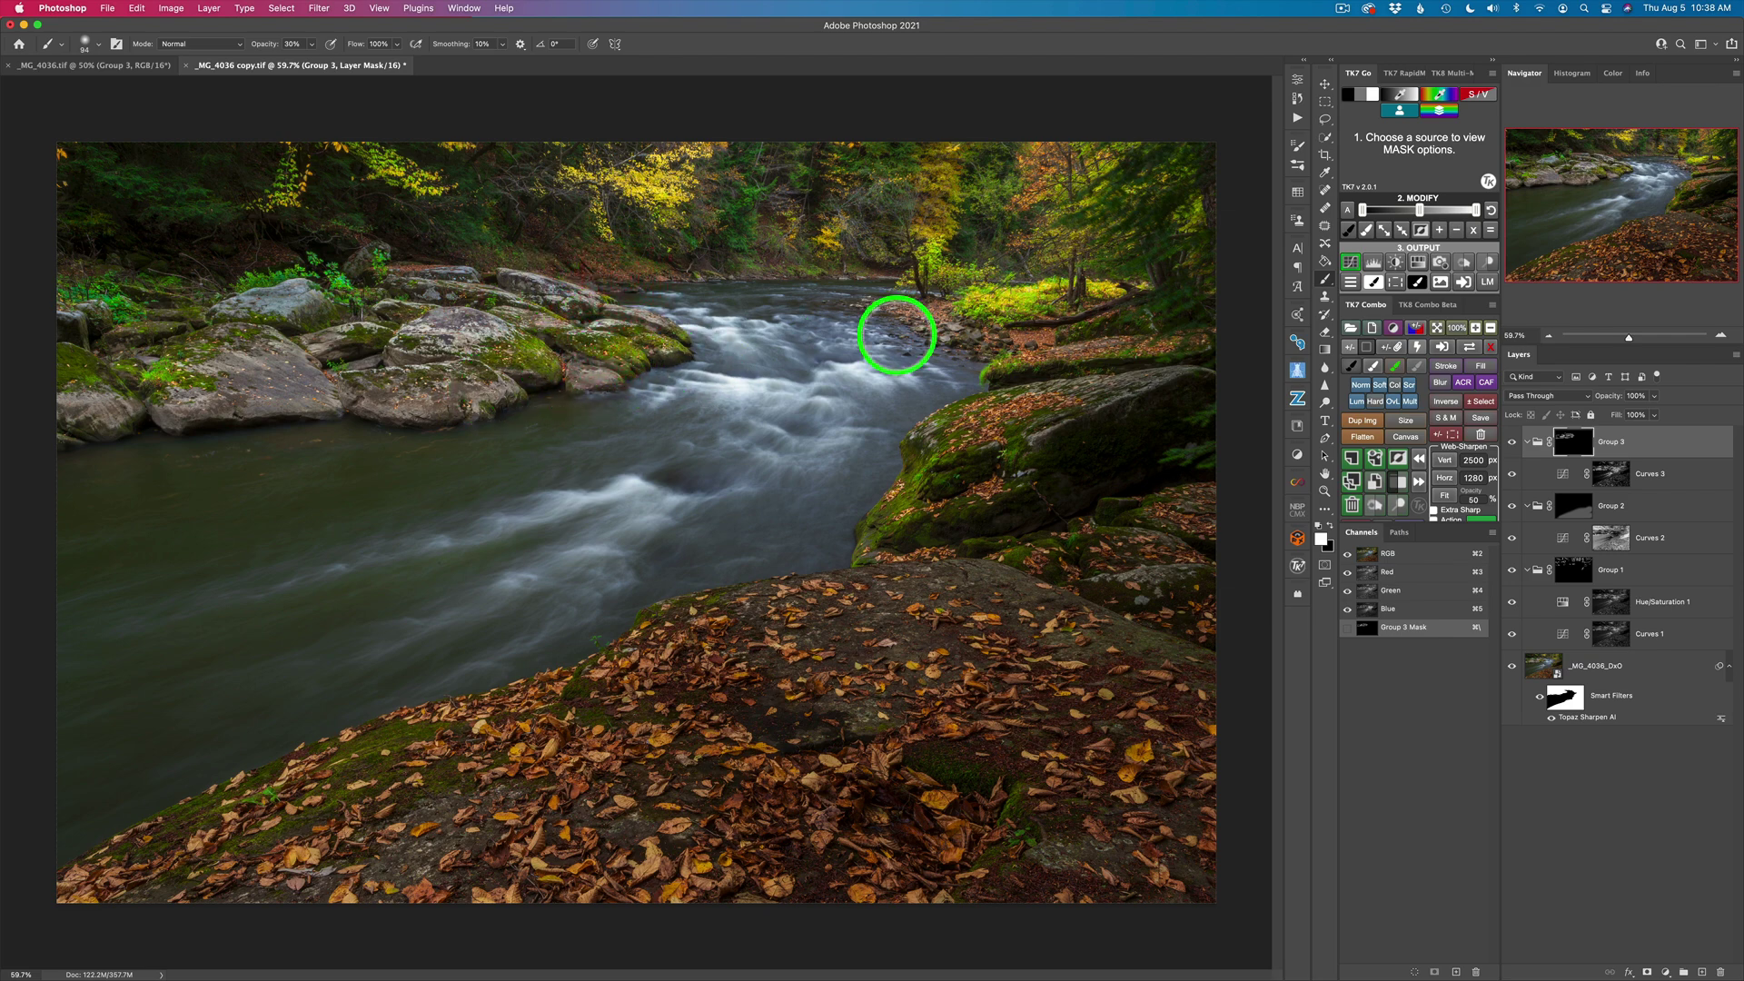
{"action": "mouse_move", "coordinate": [551, 309]}
{"action": "left_mouse_down"}
{"action": "mouse_move", "coordinate": [579, 327]}
{"action": "mouse_move", "coordinate": [603, 303]}
{"action": "left_mouse_up"}
{"action": "left_click", "coordinate": [494, 318]}
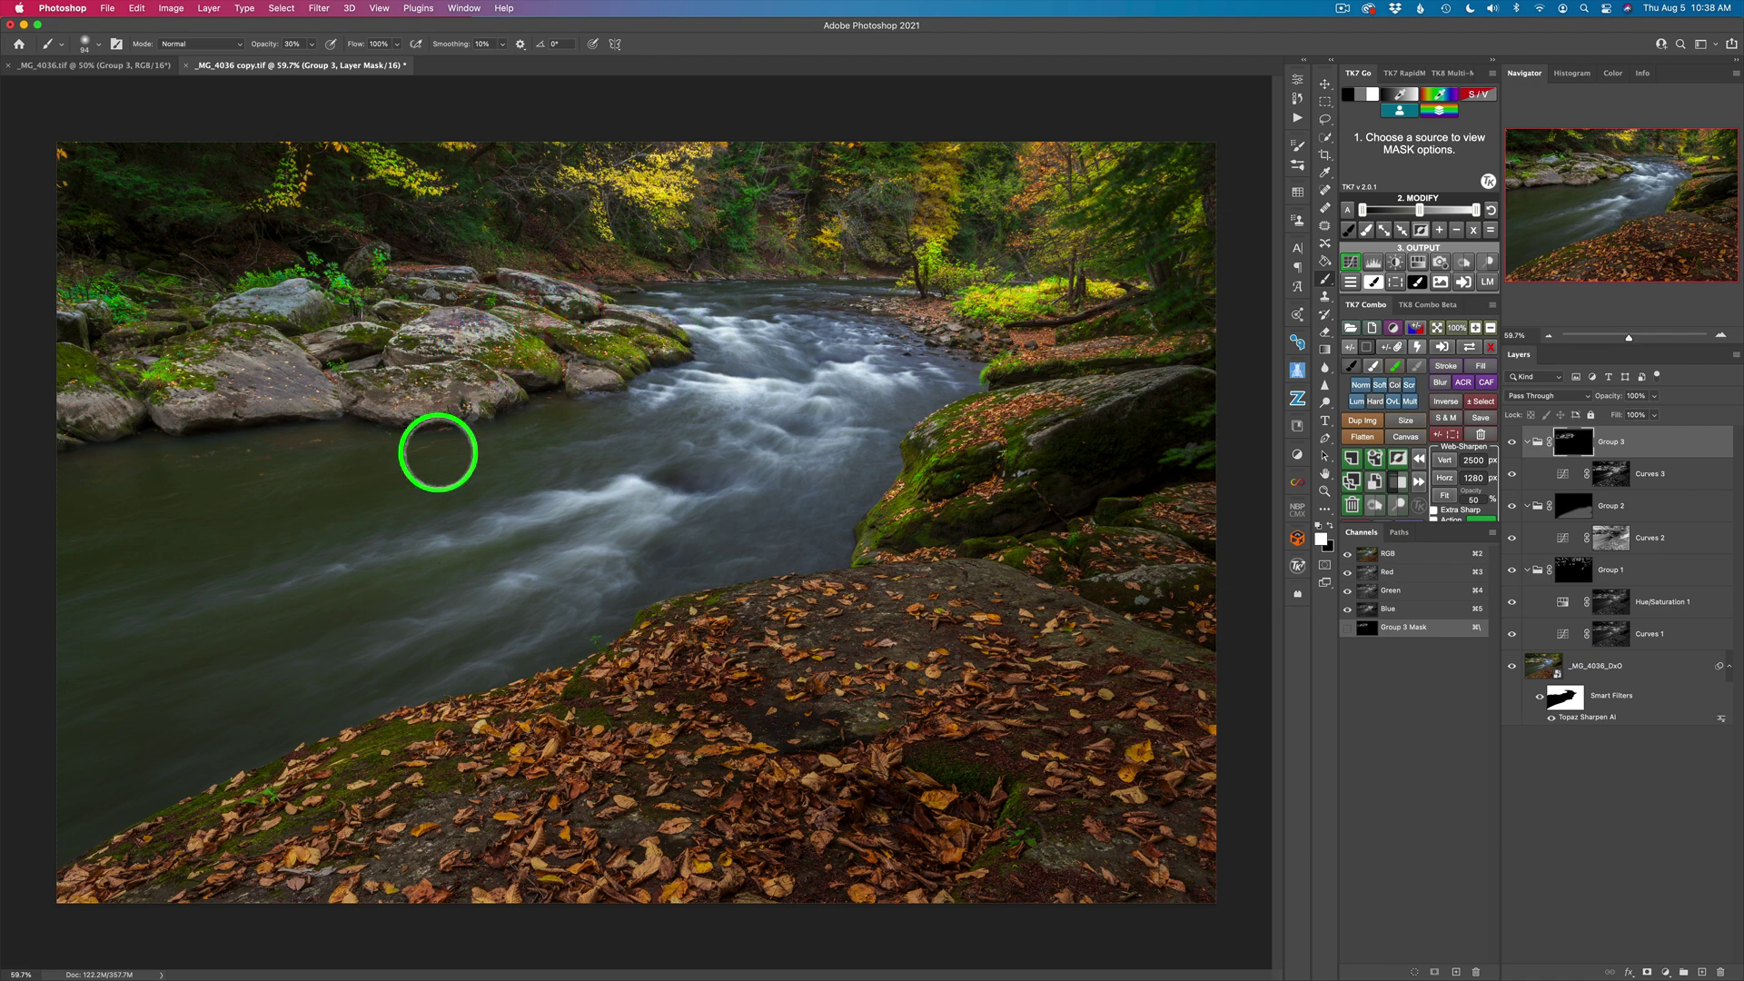
Compare the image with and without the Group 3 darkening on the far-bank rocks
{"action": "left_click", "coordinate": [1511, 443]}
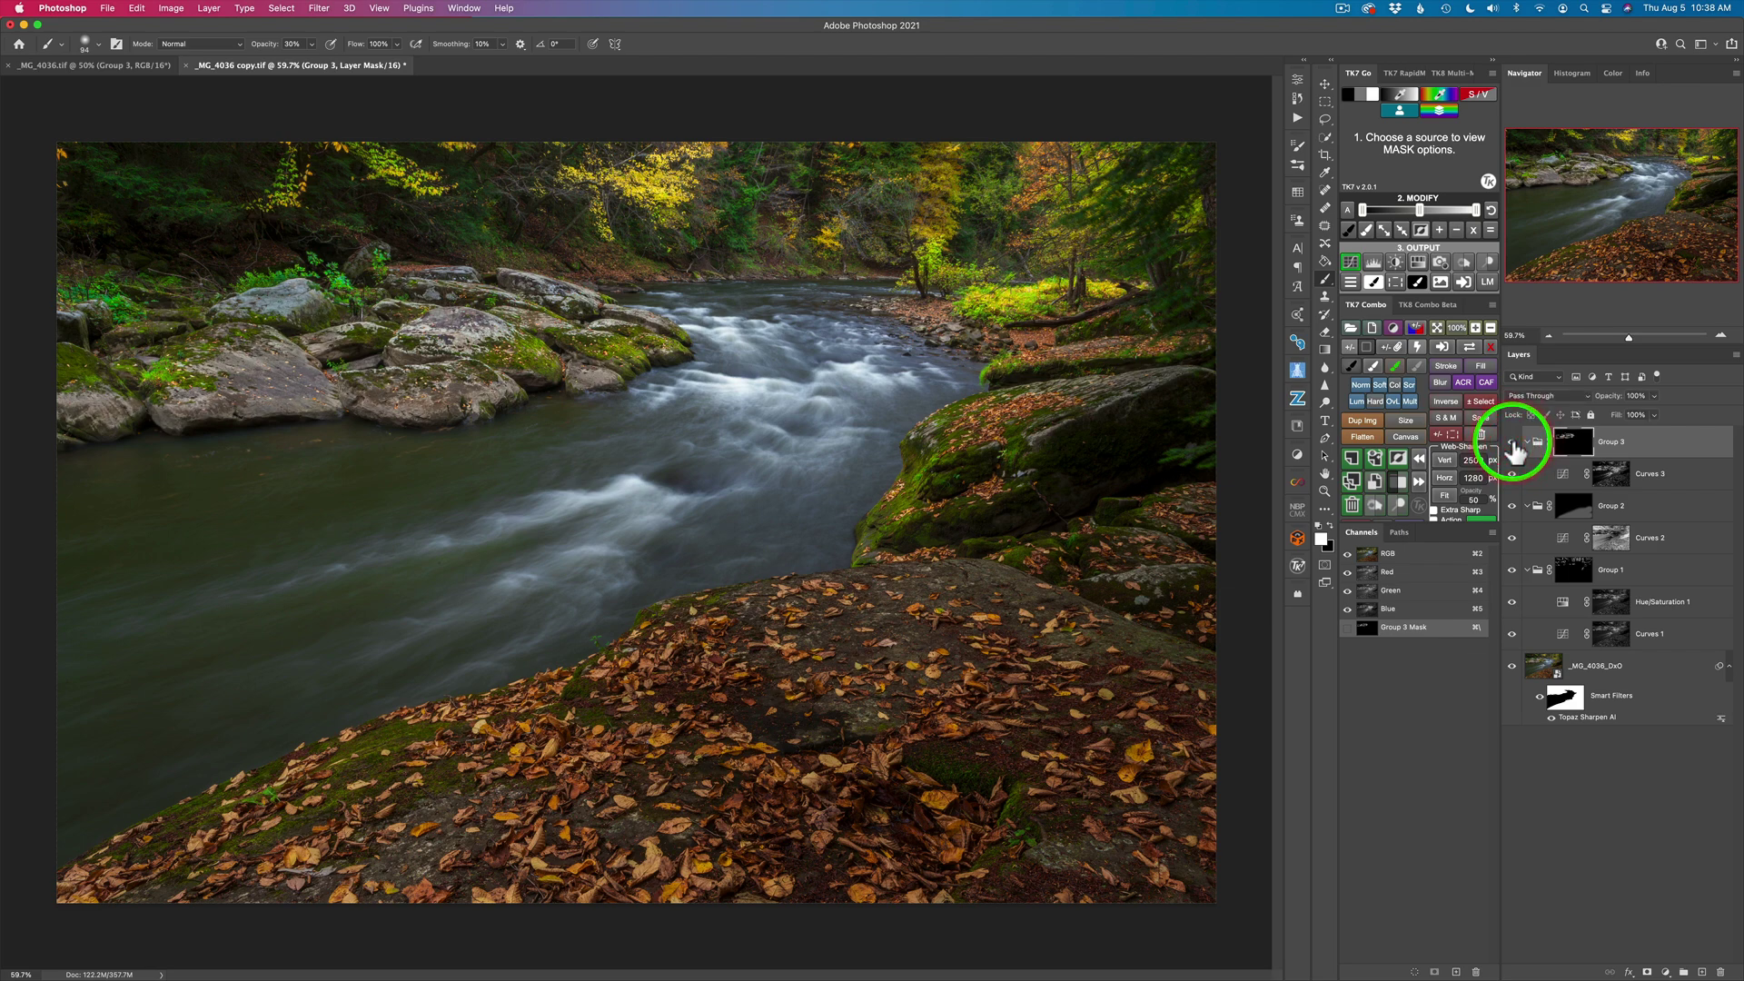
{"action": "left_click", "coordinate": [1512, 443]}
{"action": "left_click", "coordinate": [1512, 445]}
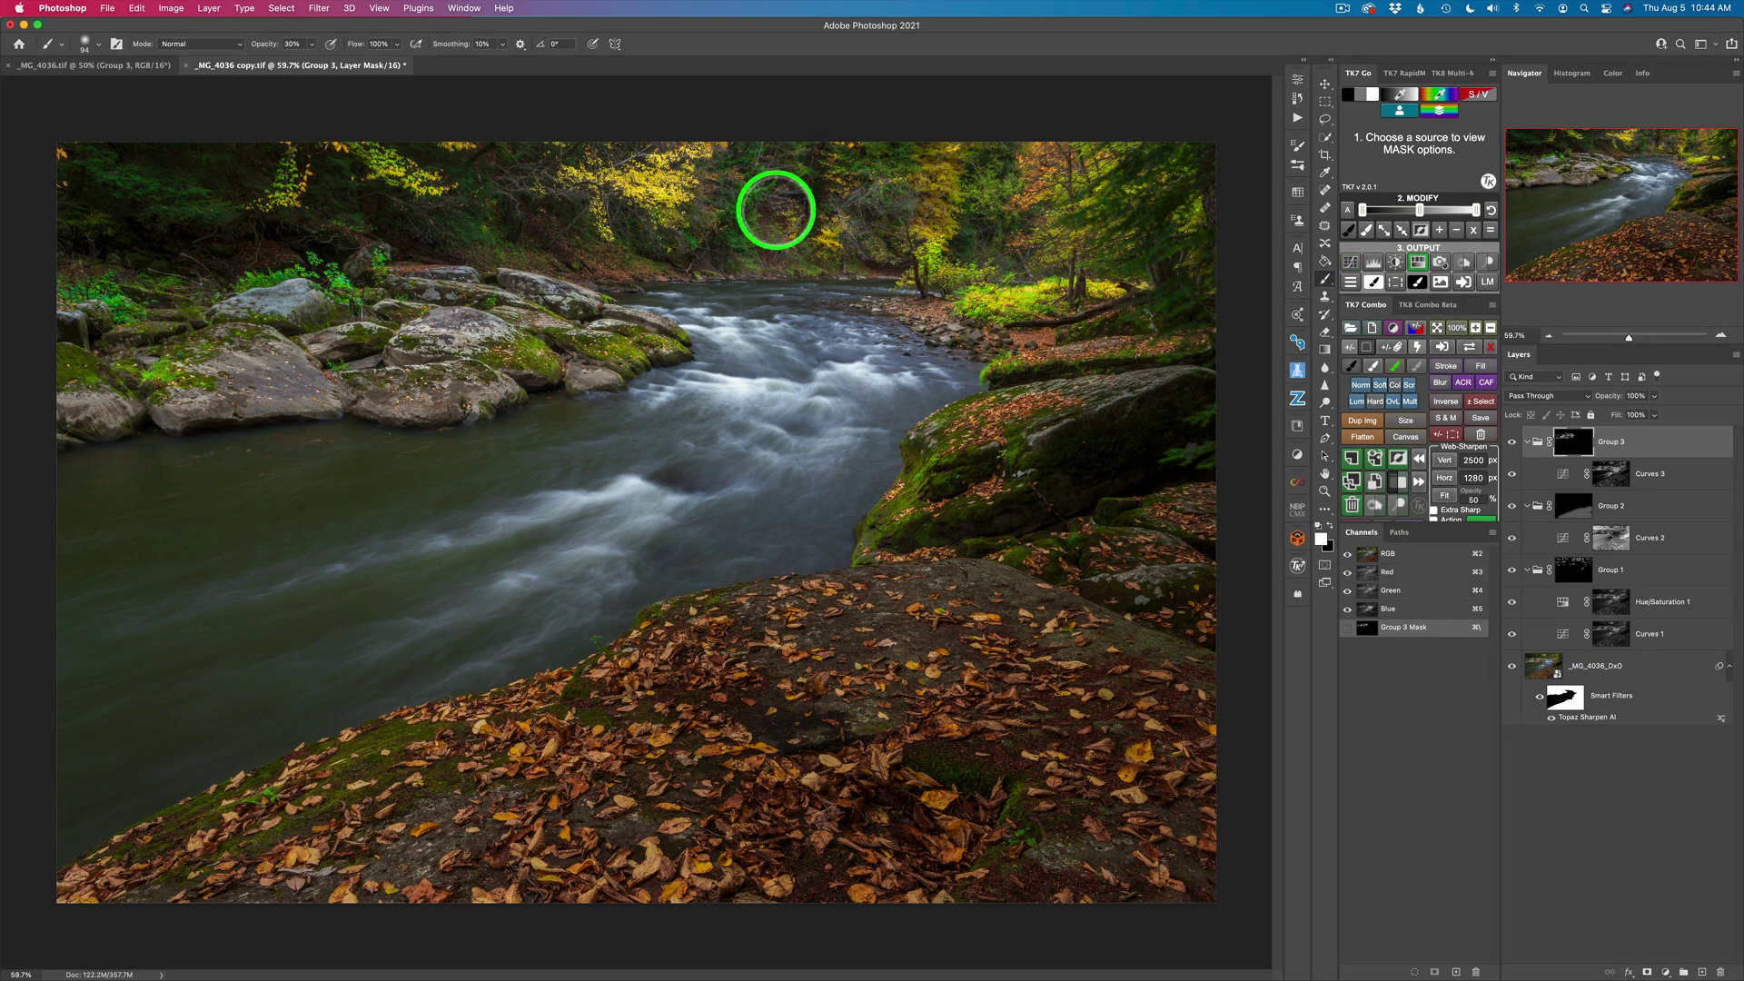
Create a TK7 mask from a tone sampled on a light foreground leaf, fine-tune it, and output it as a Hue/Saturation adjustment layer
{"action": "key", "text": "v"}
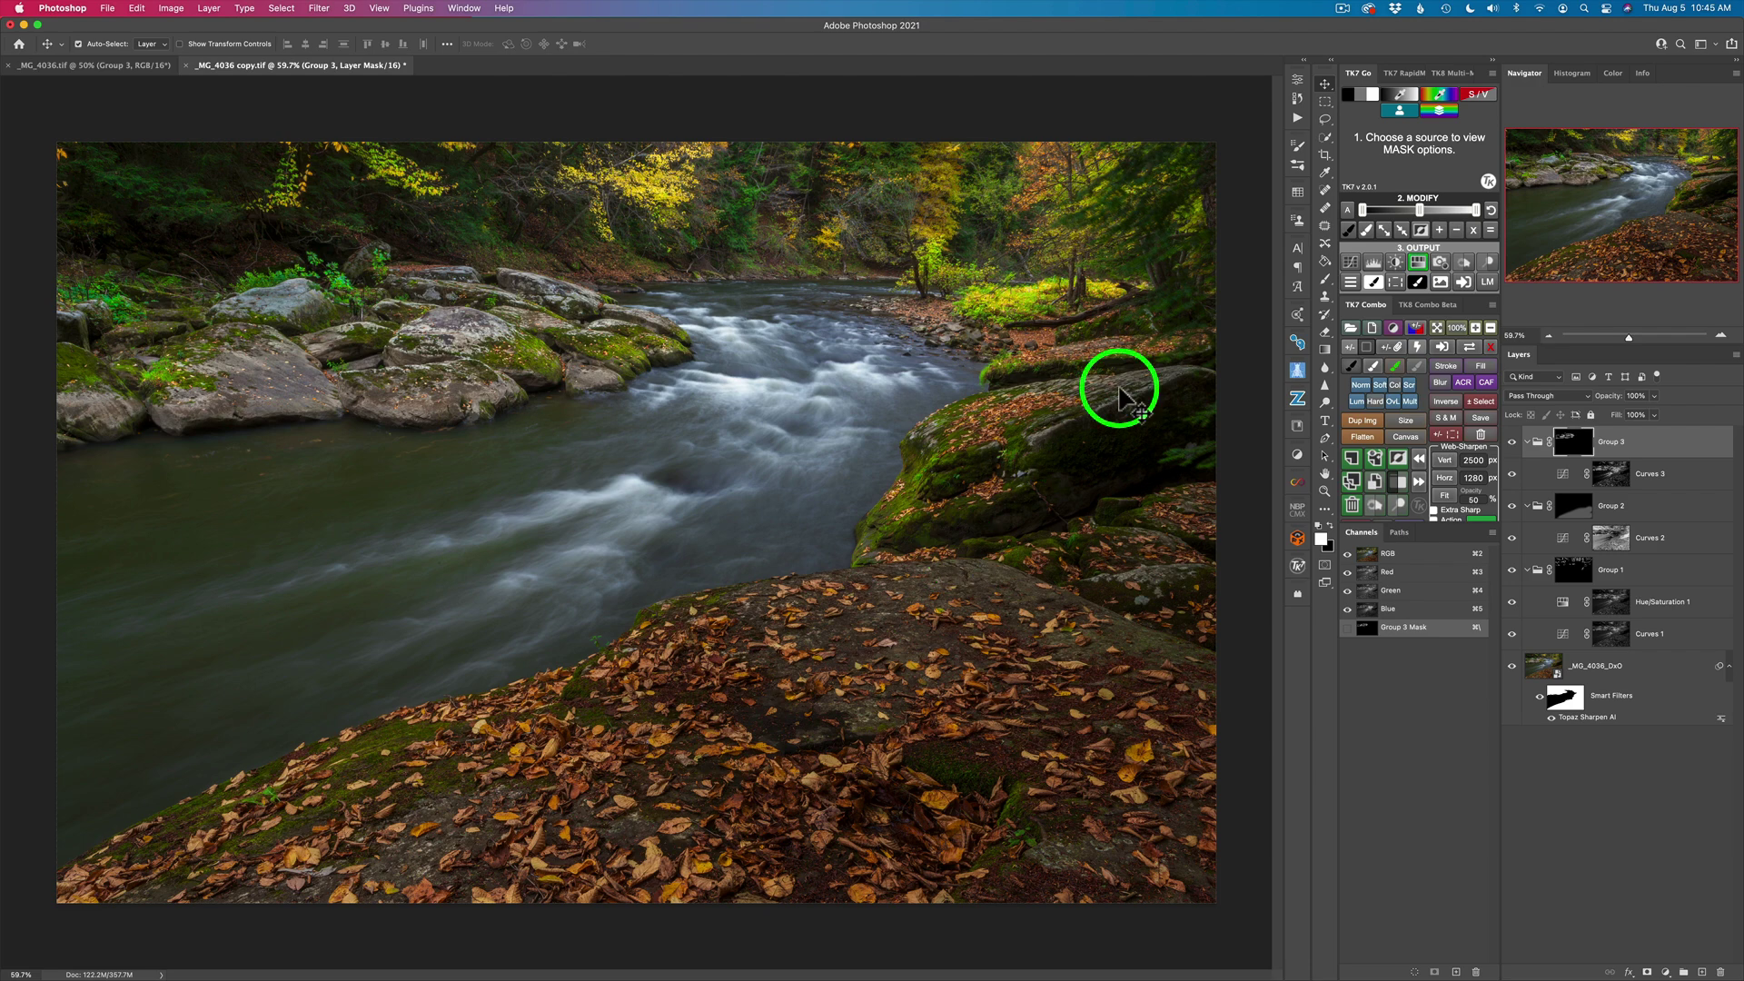
{"action": "left_click", "coordinate": [1406, 95]}
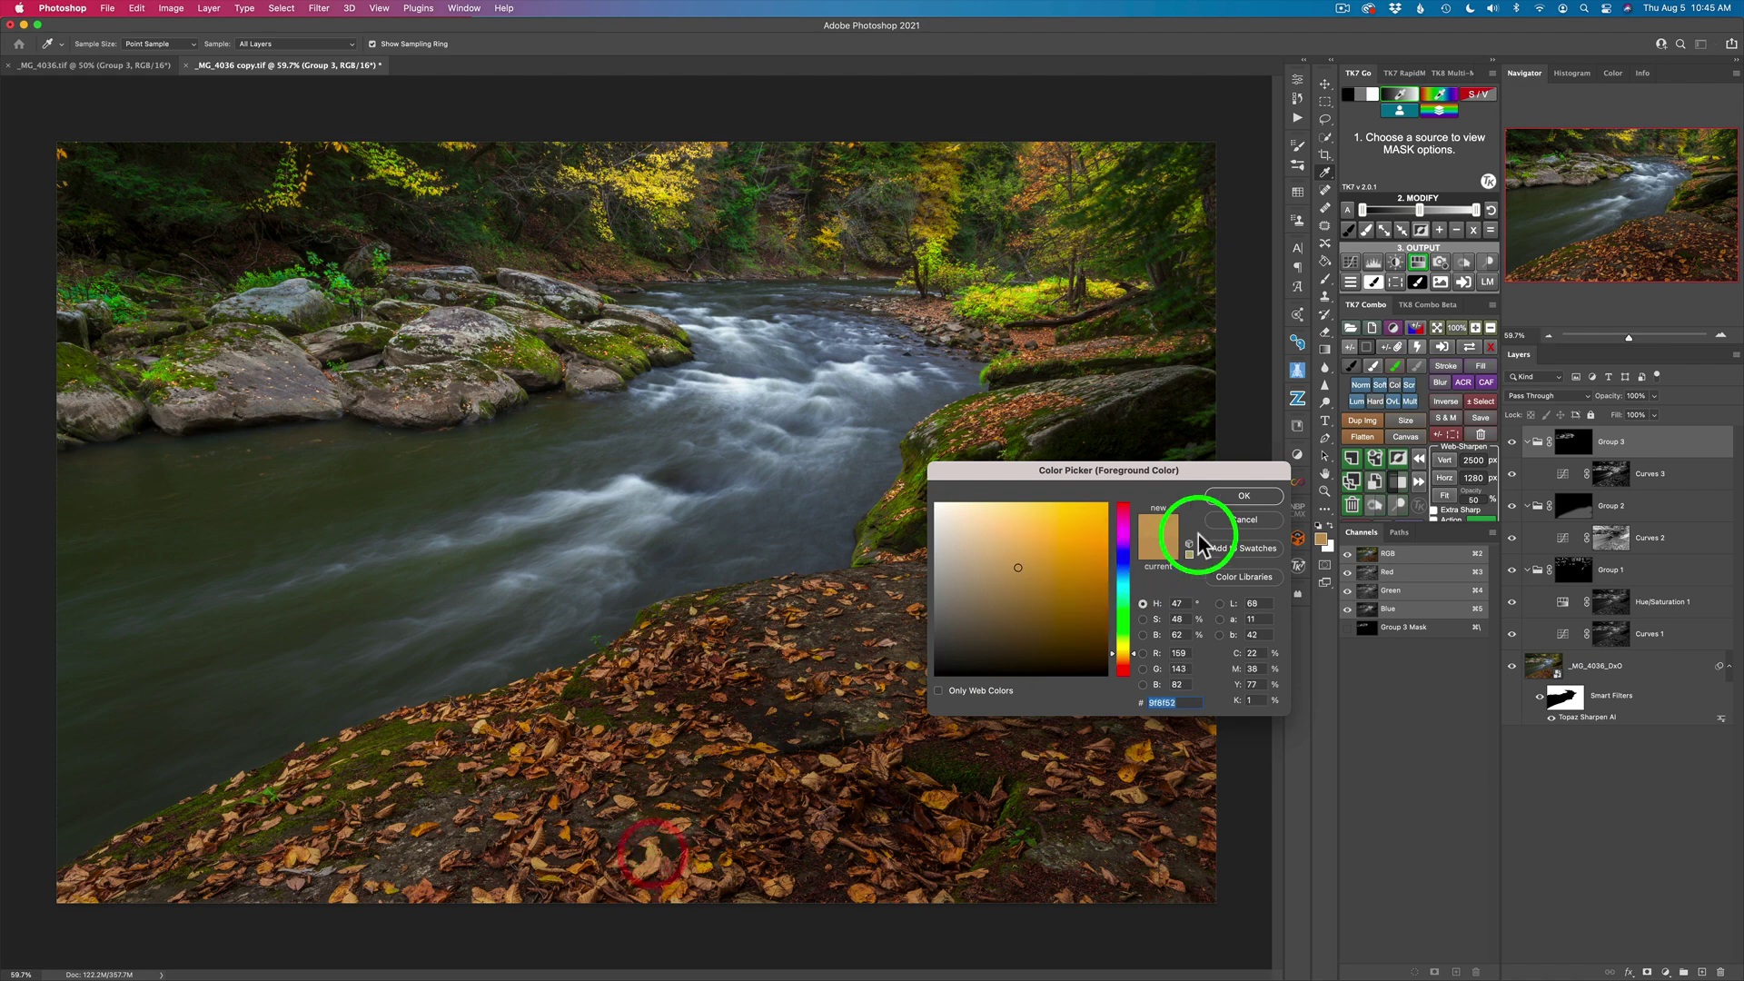
{"action": "left_click", "coordinate": [1242, 496]}
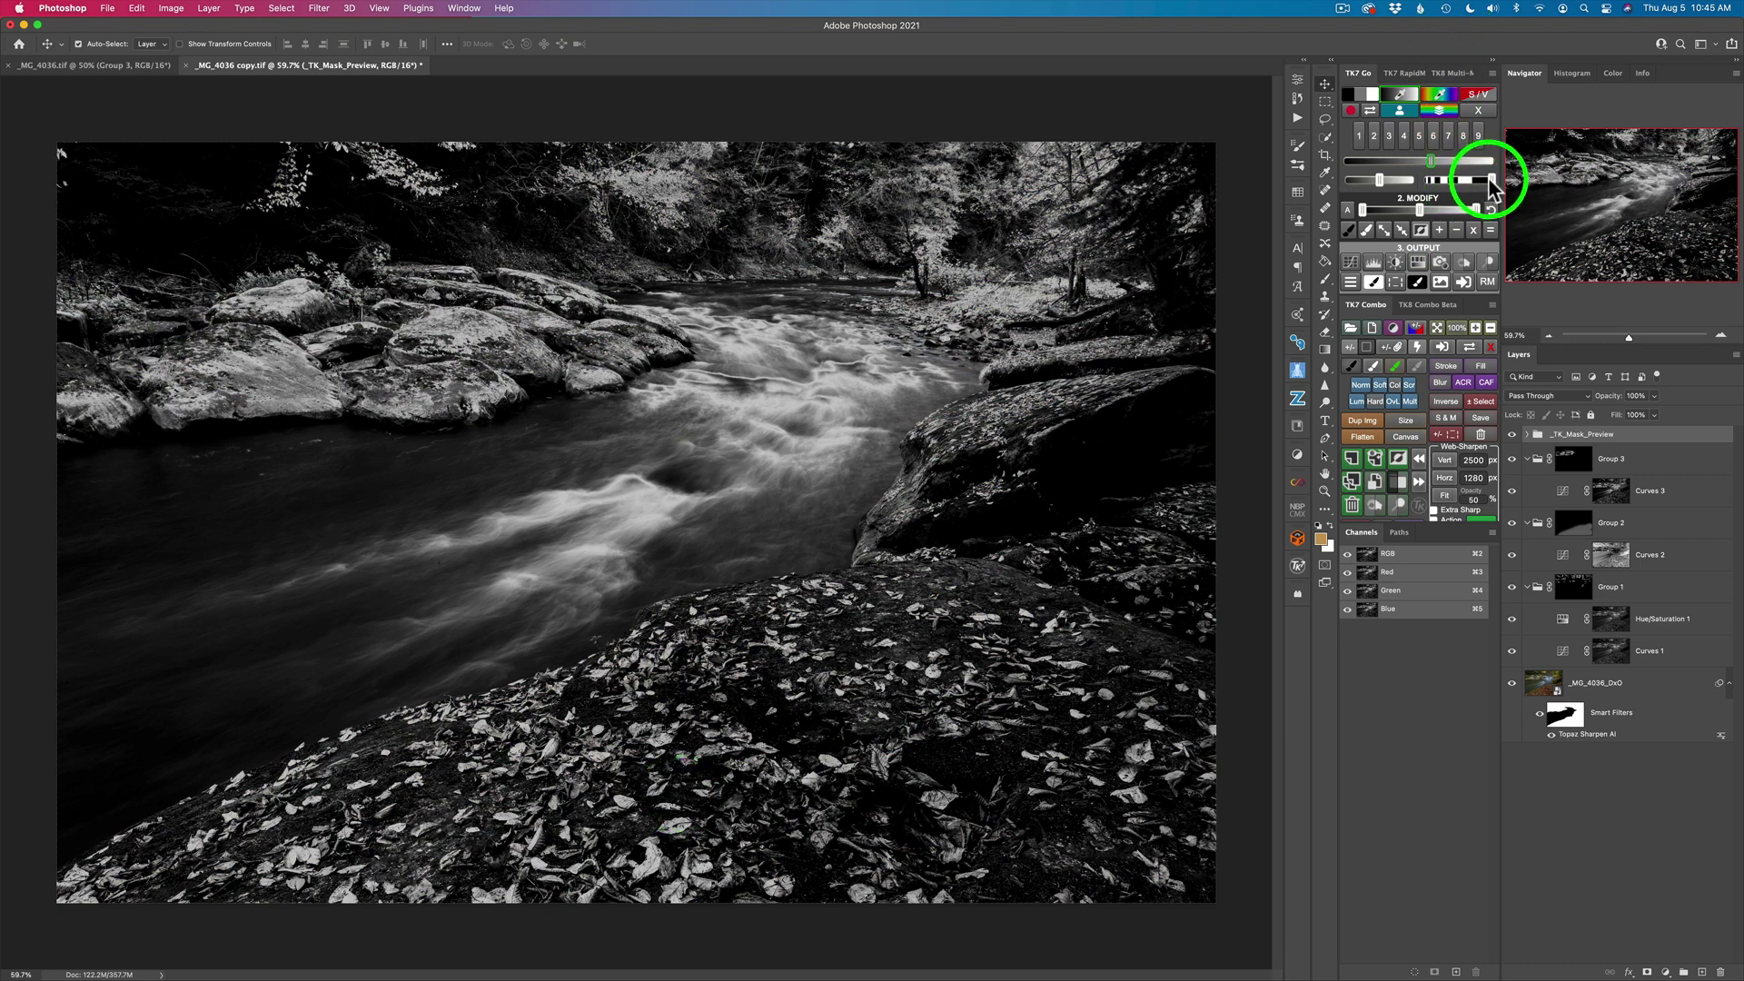
{"action": "mouse_move", "coordinate": [1492, 182]}
{"action": "left_mouse_down"}
{"action": "mouse_move", "coordinate": [1451, 182]}
{"action": "mouse_move", "coordinate": [1492, 180]}
{"action": "left_mouse_up"}
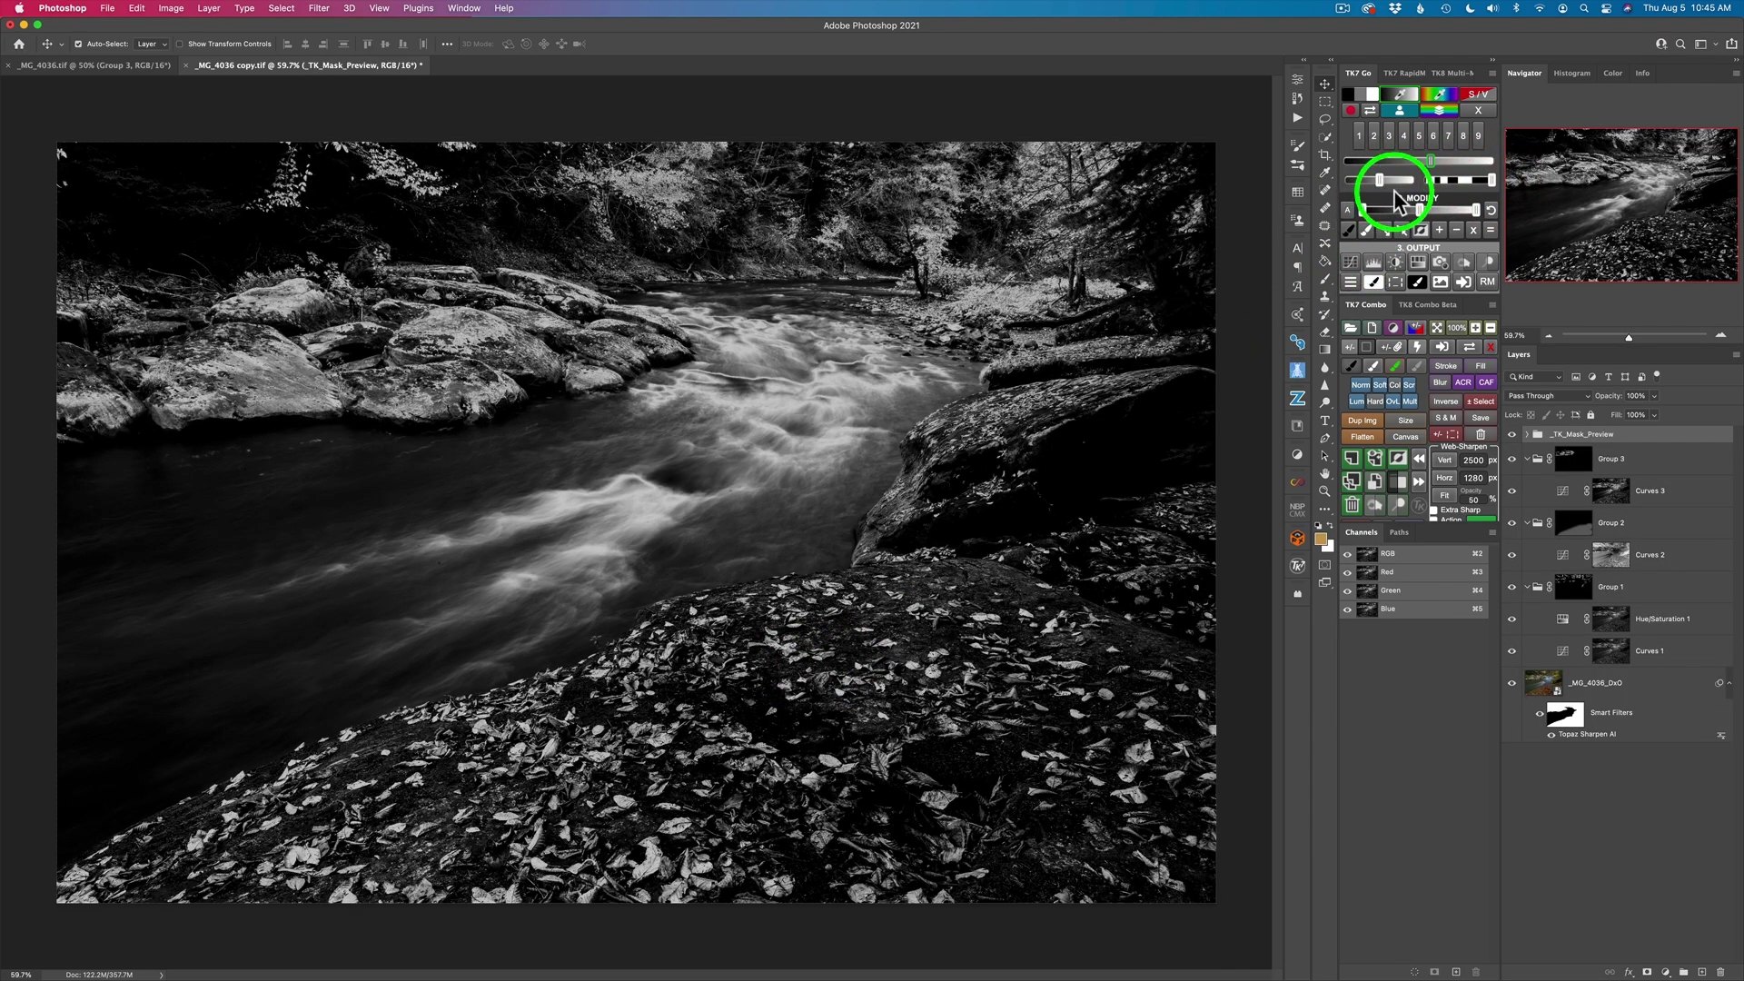
{"action": "left_click_drag", "start_coordinate": [1391, 178], "coordinate": [1386, 177]}
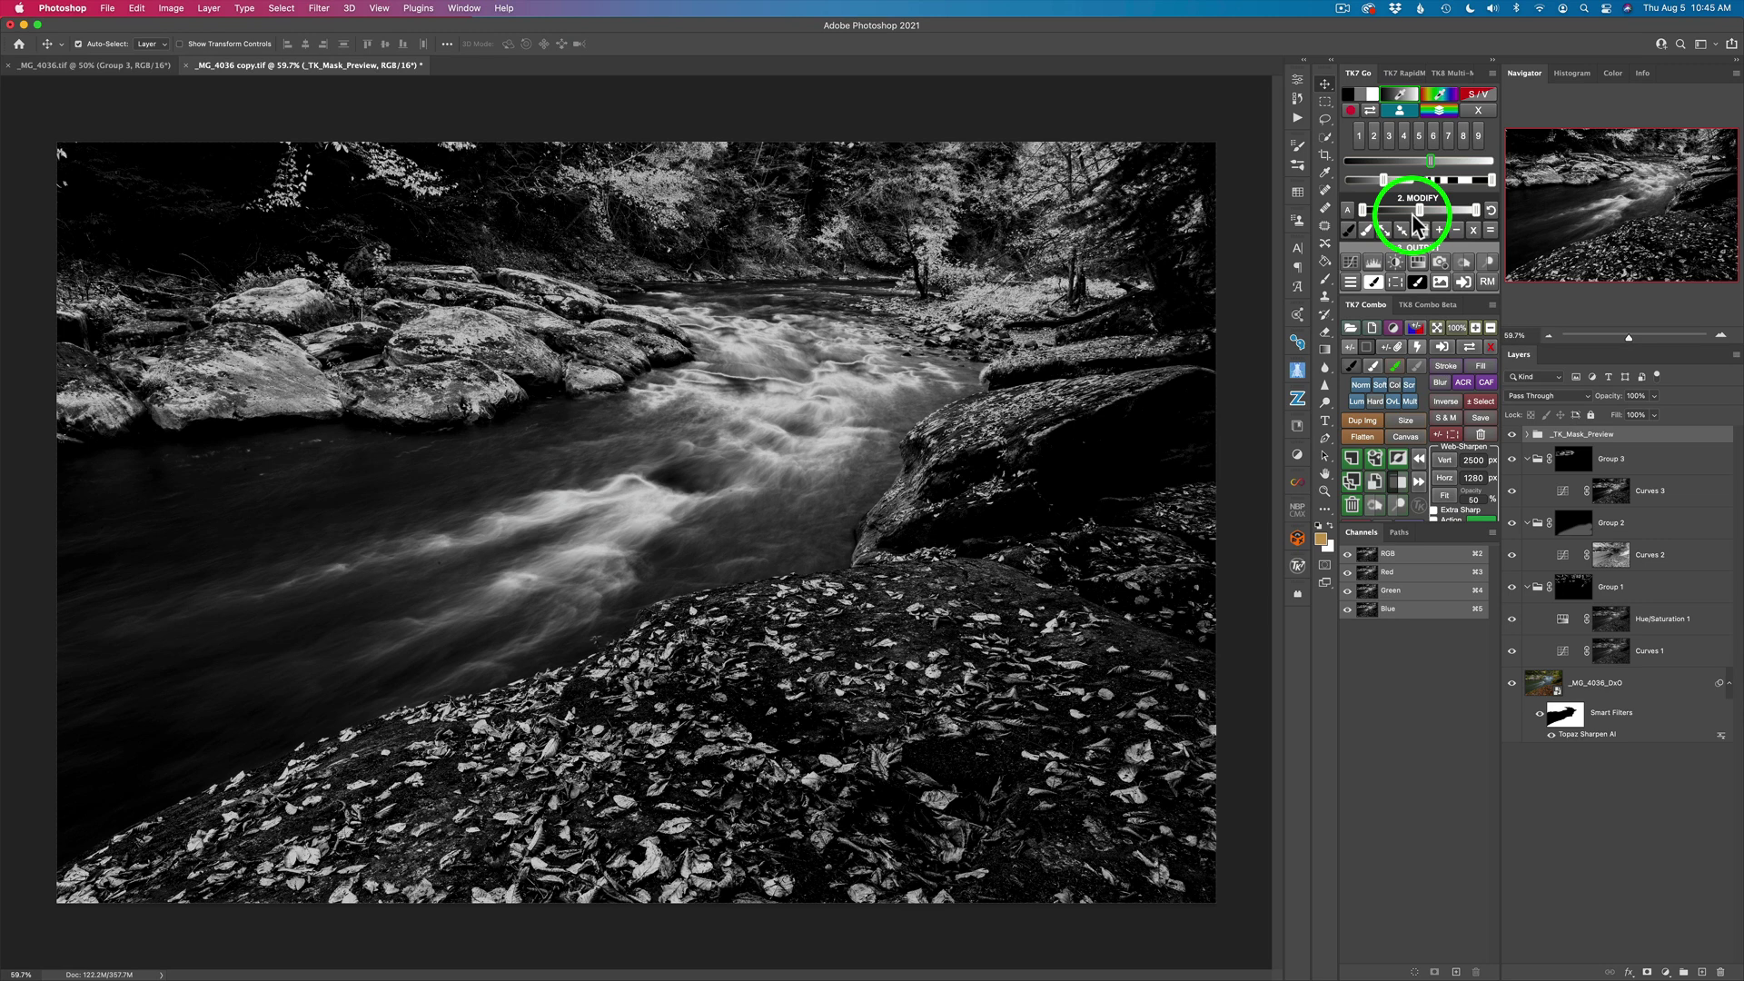
{"action": "left_click", "coordinate": [1418, 262]}
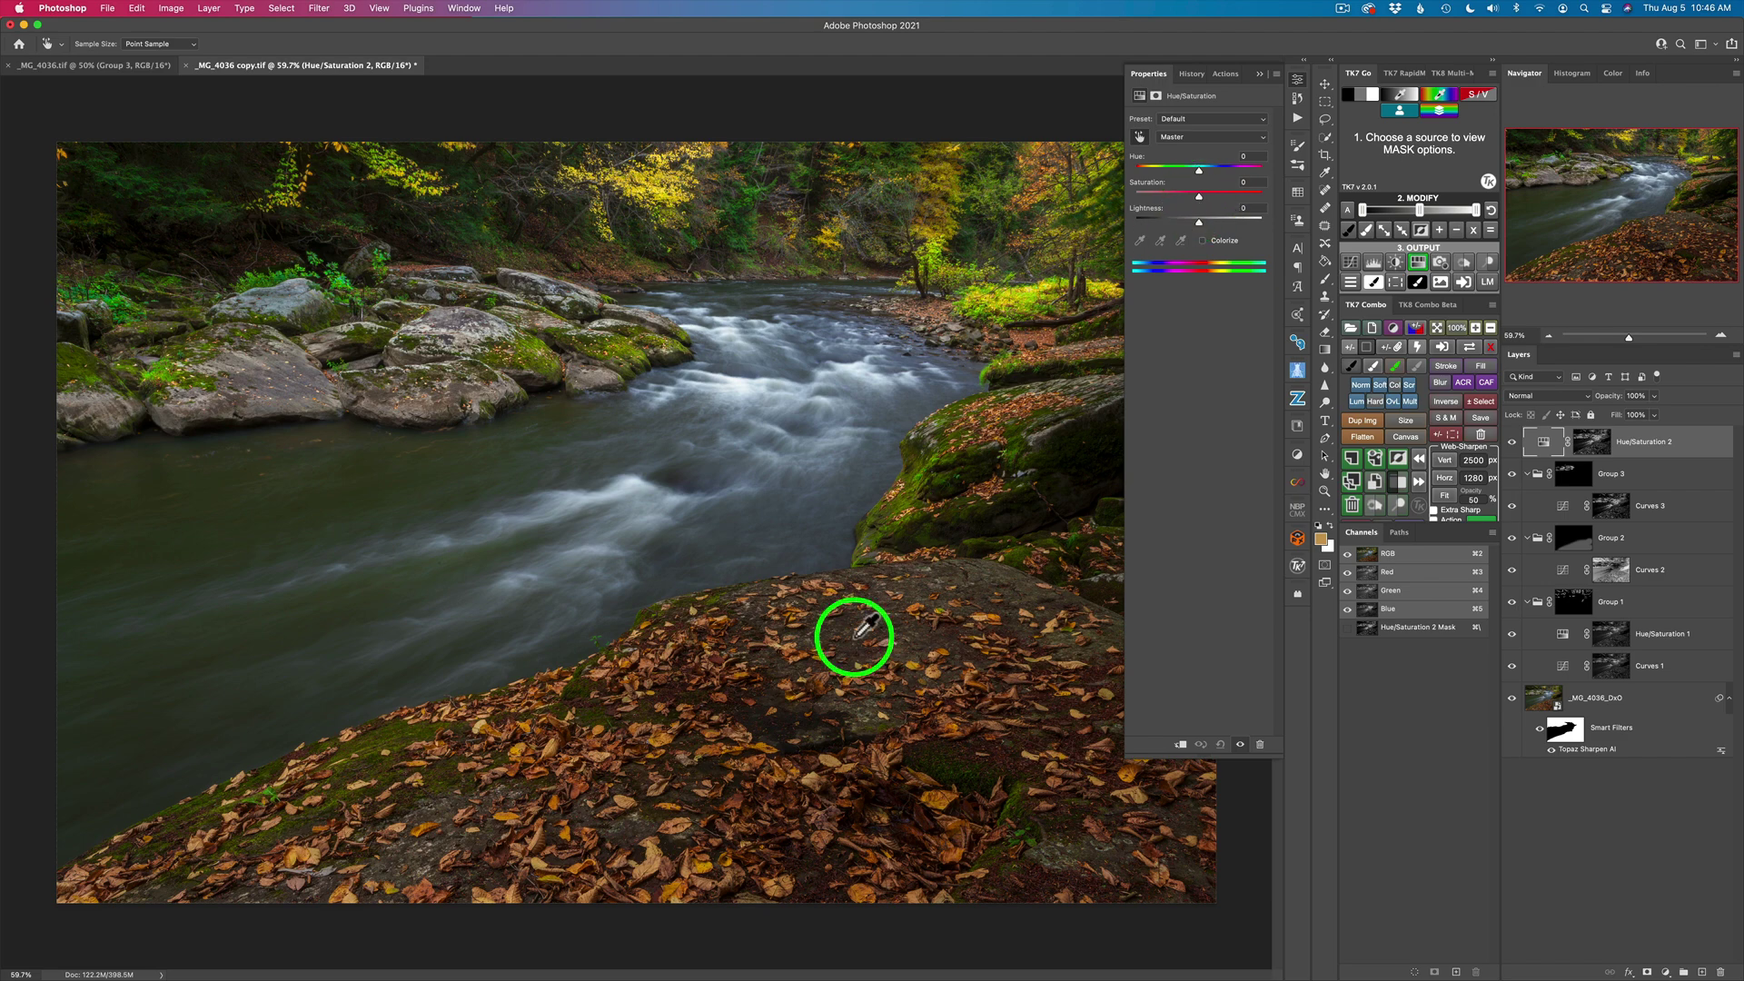
Set the Hue/Saturation 2 layer's saturation to +48 and lightness to +16, and compare the image with and without it
{"action": "left_click_drag", "start_coordinate": [1195, 193], "coordinate": [1232, 198]}
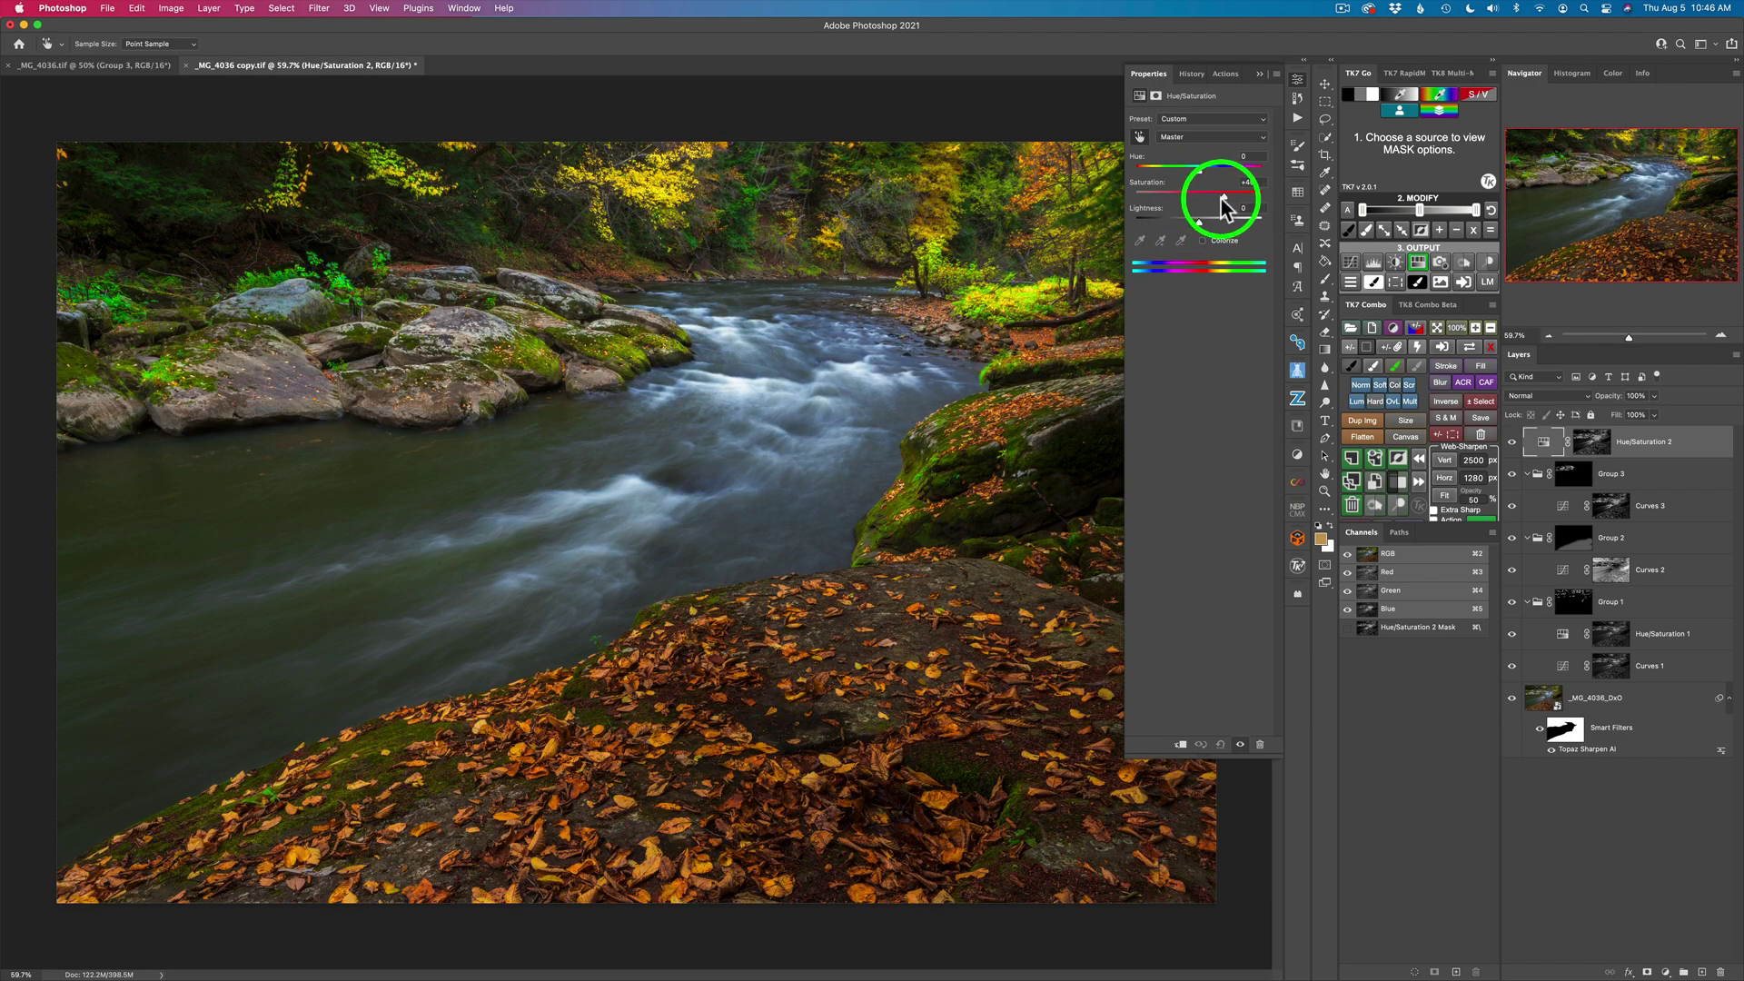
{"action": "left_click_drag", "start_coordinate": [1196, 221], "coordinate": [1213, 221]}
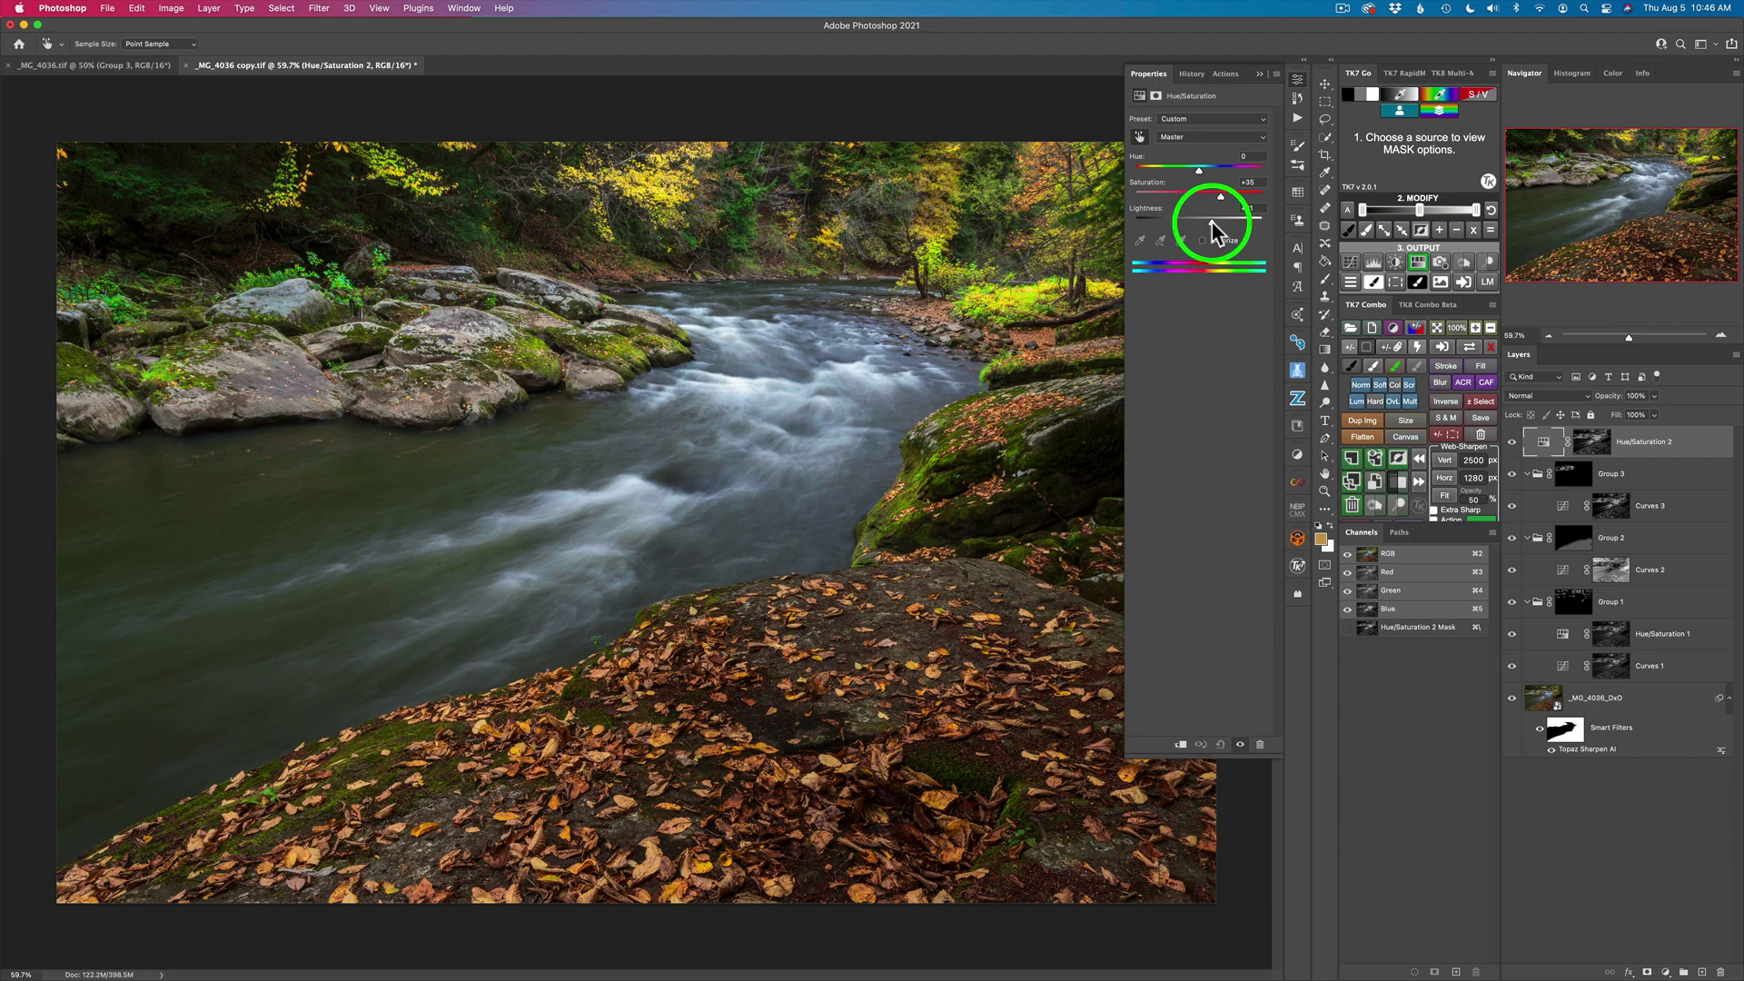
{"action": "left_click", "coordinate": [1220, 193]}
{"action": "left_click_drag", "start_coordinate": [1220, 194], "coordinate": [1230, 205]}
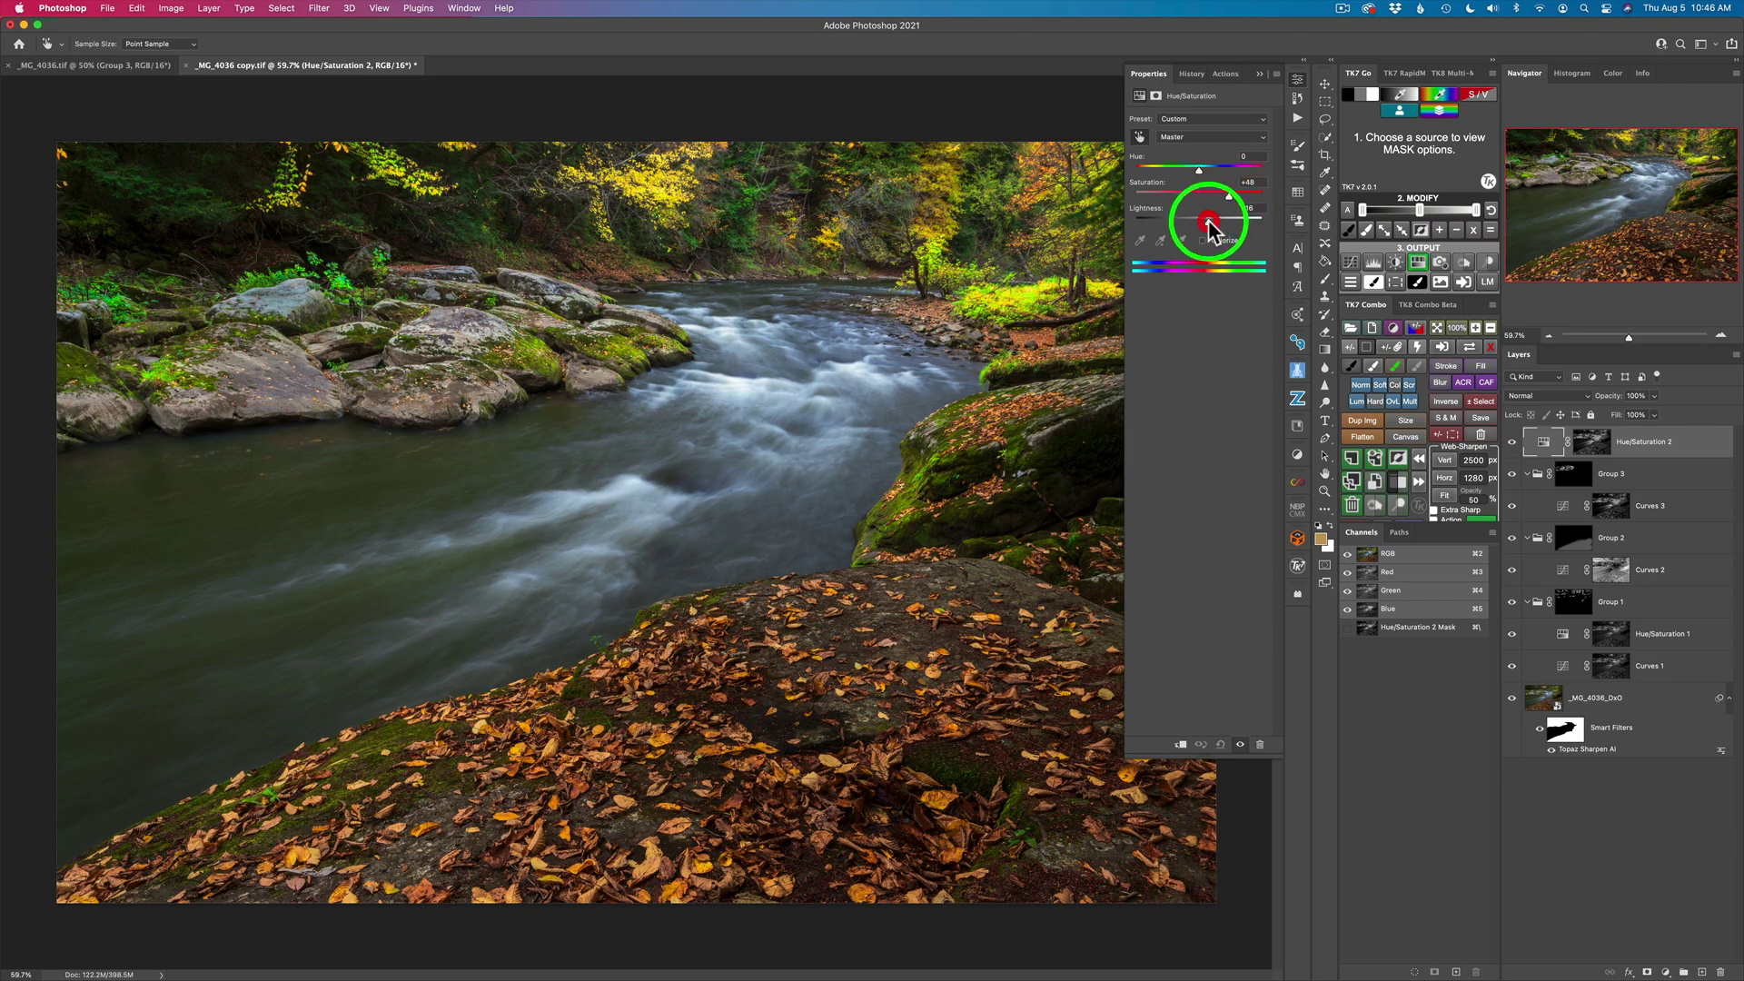
{"action": "left_click", "coordinate": [1511, 442]}
{"action": "left_click", "coordinate": [1511, 442]}
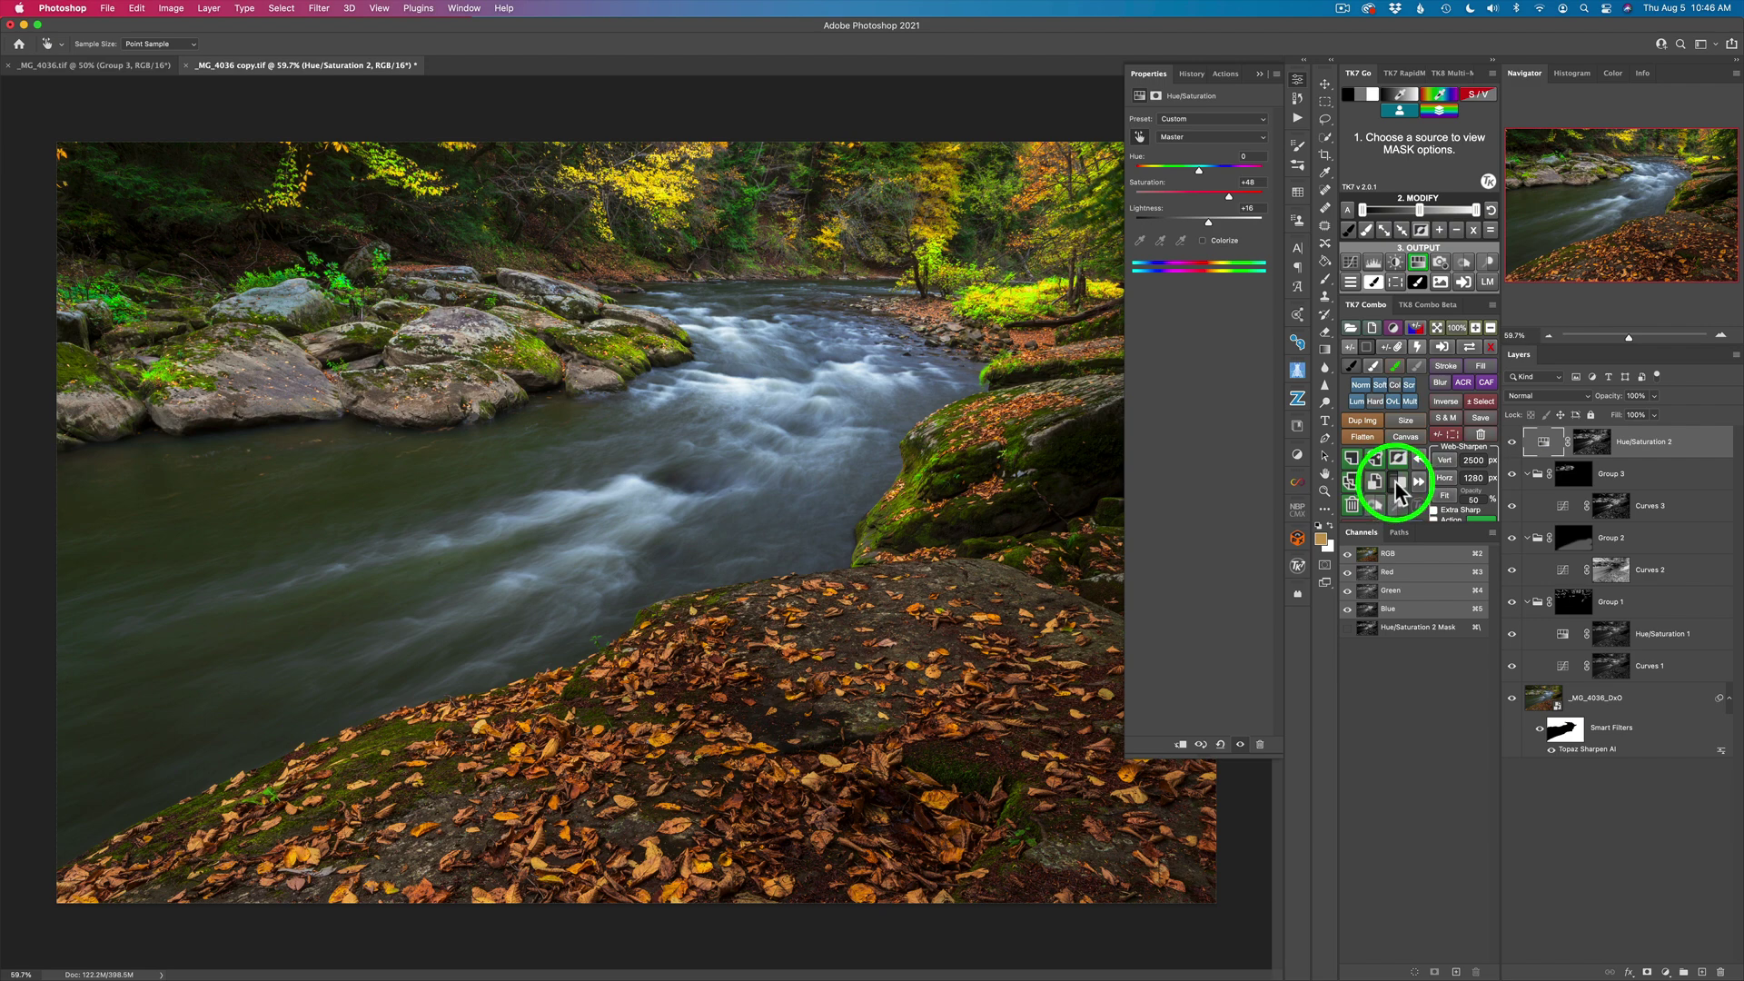
Place the Hue/Saturation 2 layer in a black-masked group, paint white at 30% opacity over the foreground leaves, and compare the effect
{"action": "left_click", "coordinate": [1397, 486]}
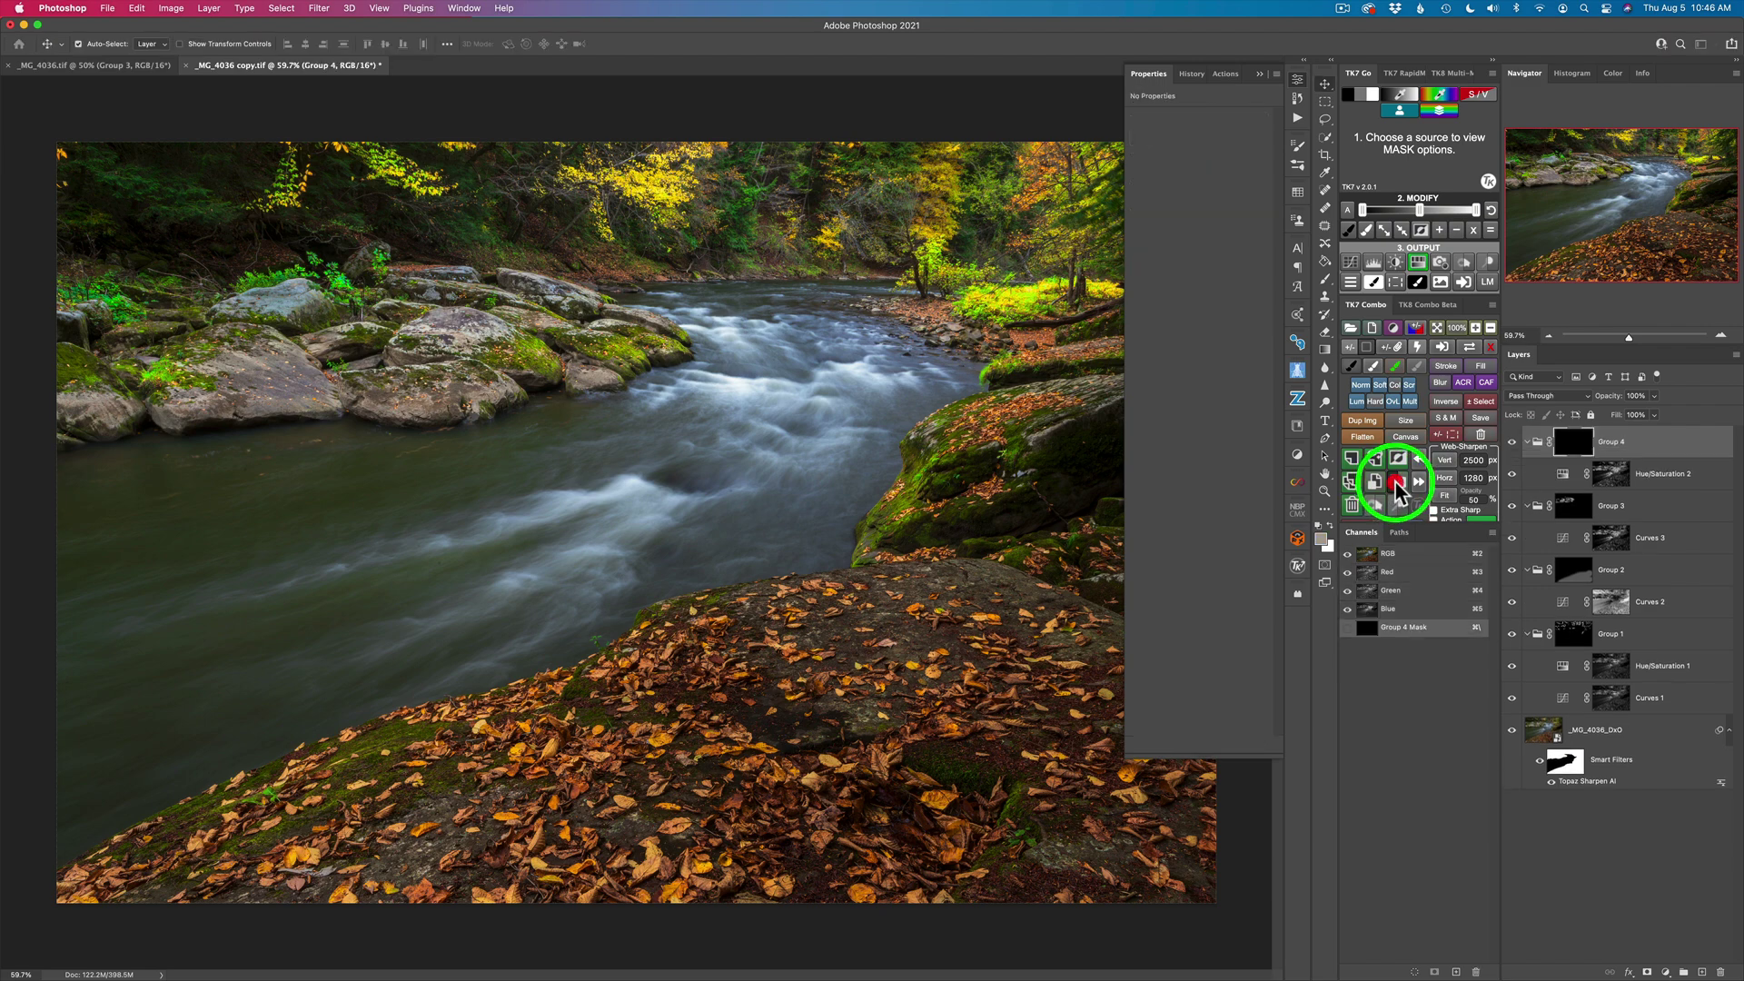
{"action": "left_click", "coordinate": [1298, 86]}
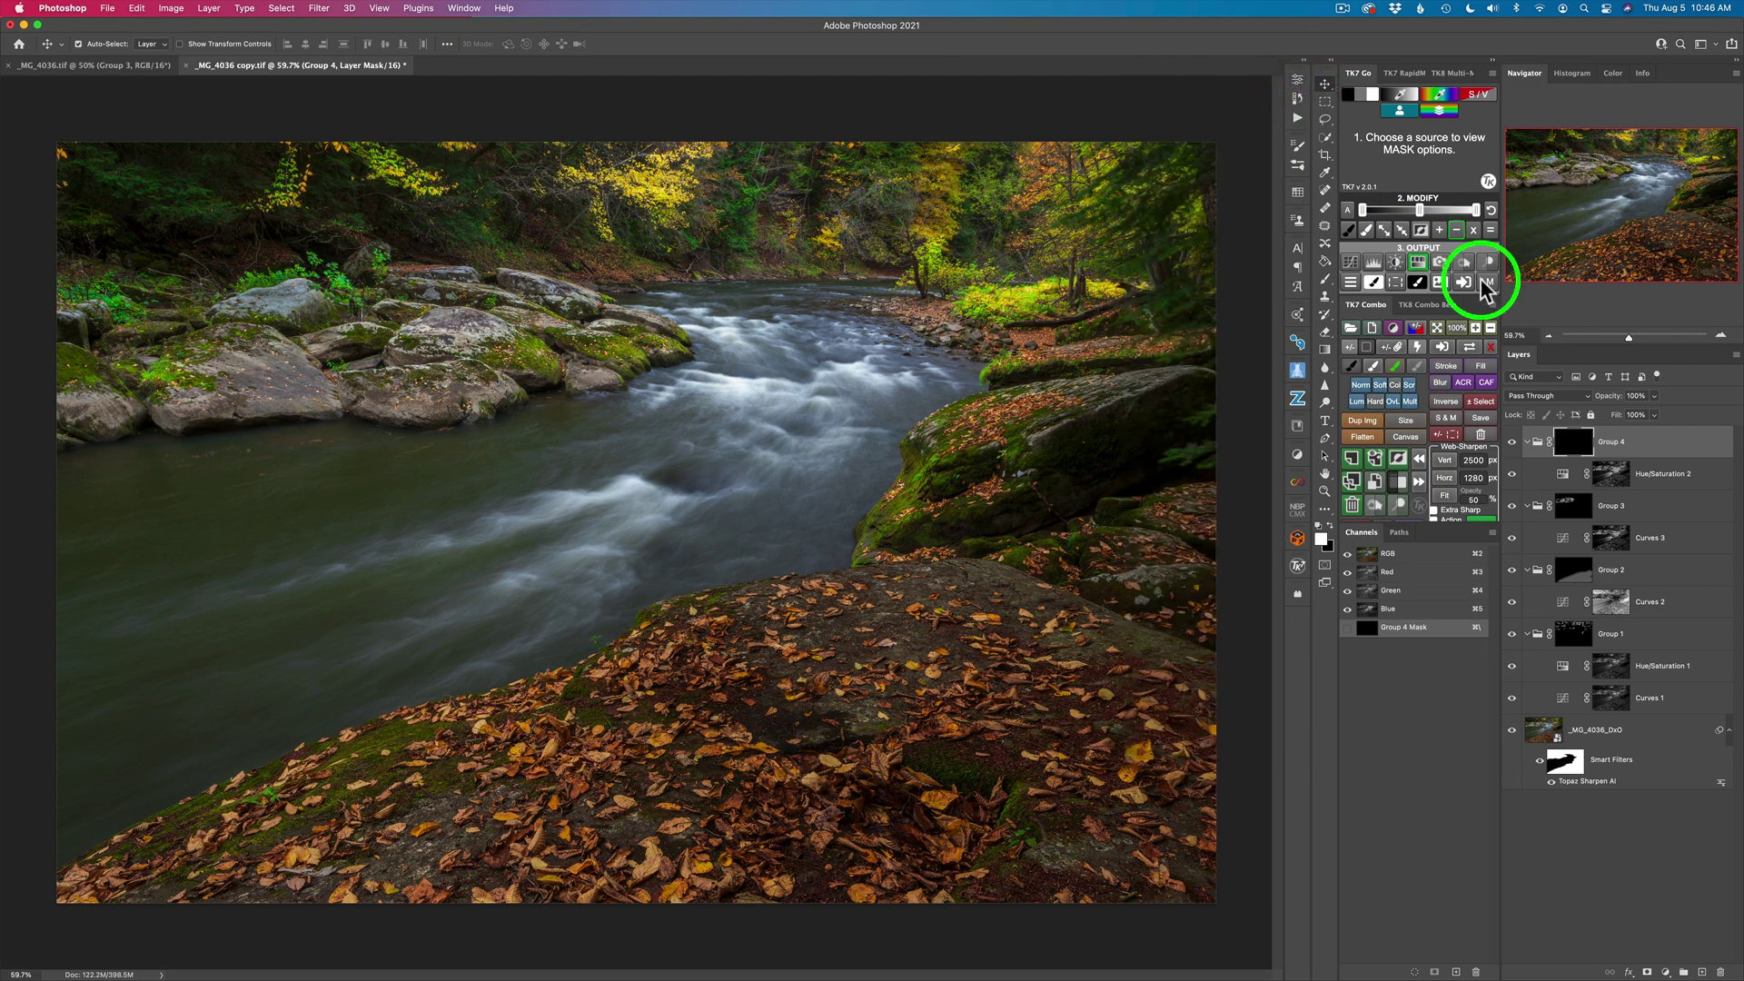
{"action": "left_click", "coordinate": [1373, 366]}
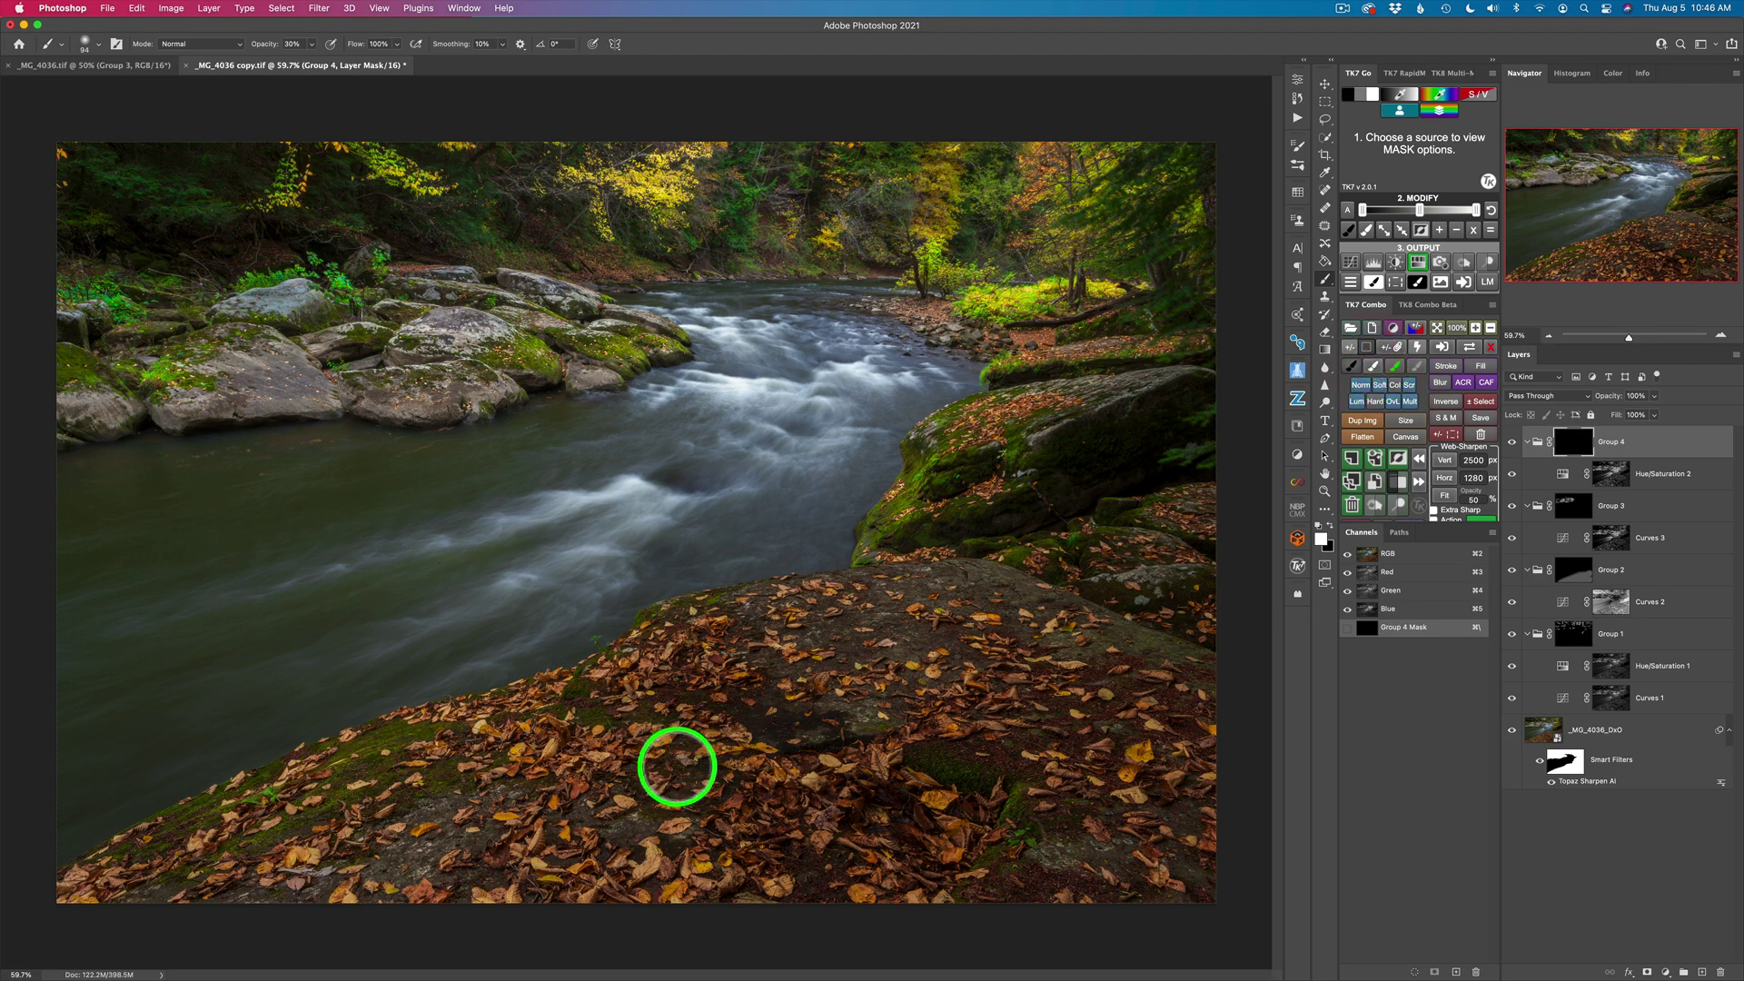
{"action": "left_click_drag", "start_coordinate": [644, 781], "coordinate": [704, 792]}
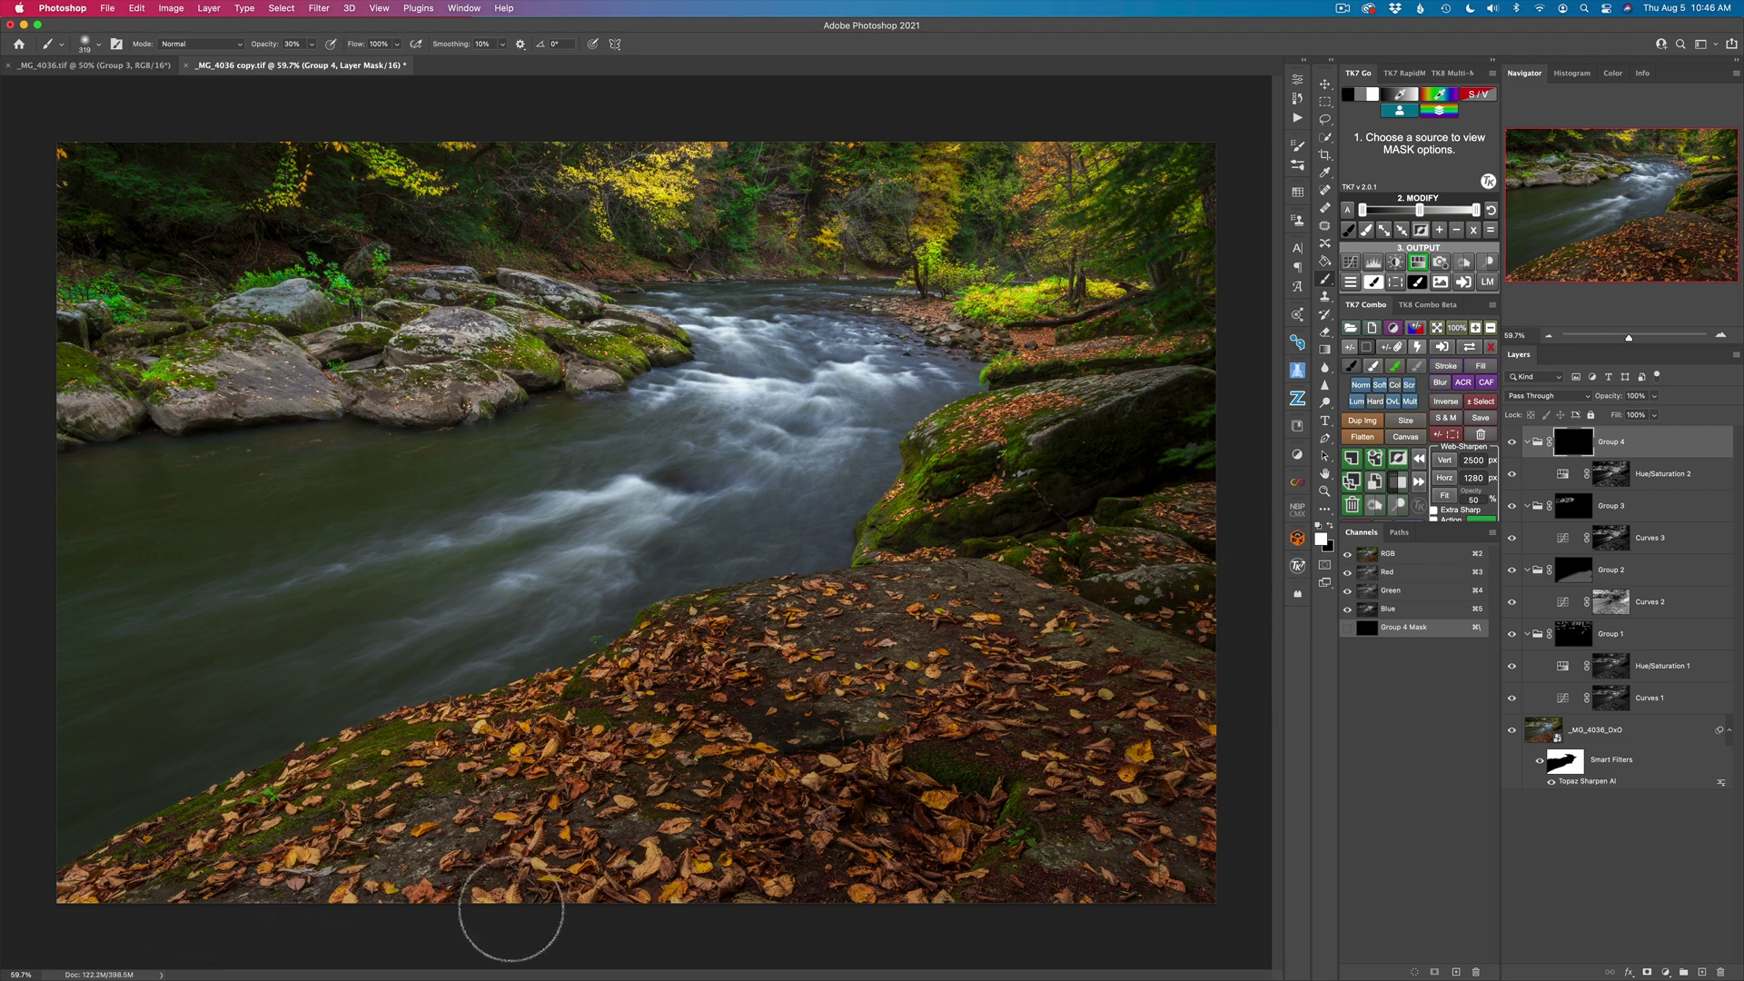
{"action": "mouse_move", "coordinate": [723, 900]}
{"action": "left_mouse_down"}
{"action": "mouse_move", "coordinate": [1180, 859]}
{"action": "mouse_move", "coordinate": [1171, 874]}
{"action": "mouse_move", "coordinate": [338, 933]}
{"action": "mouse_move", "coordinate": [322, 963]}
{"action": "left_mouse_up"}
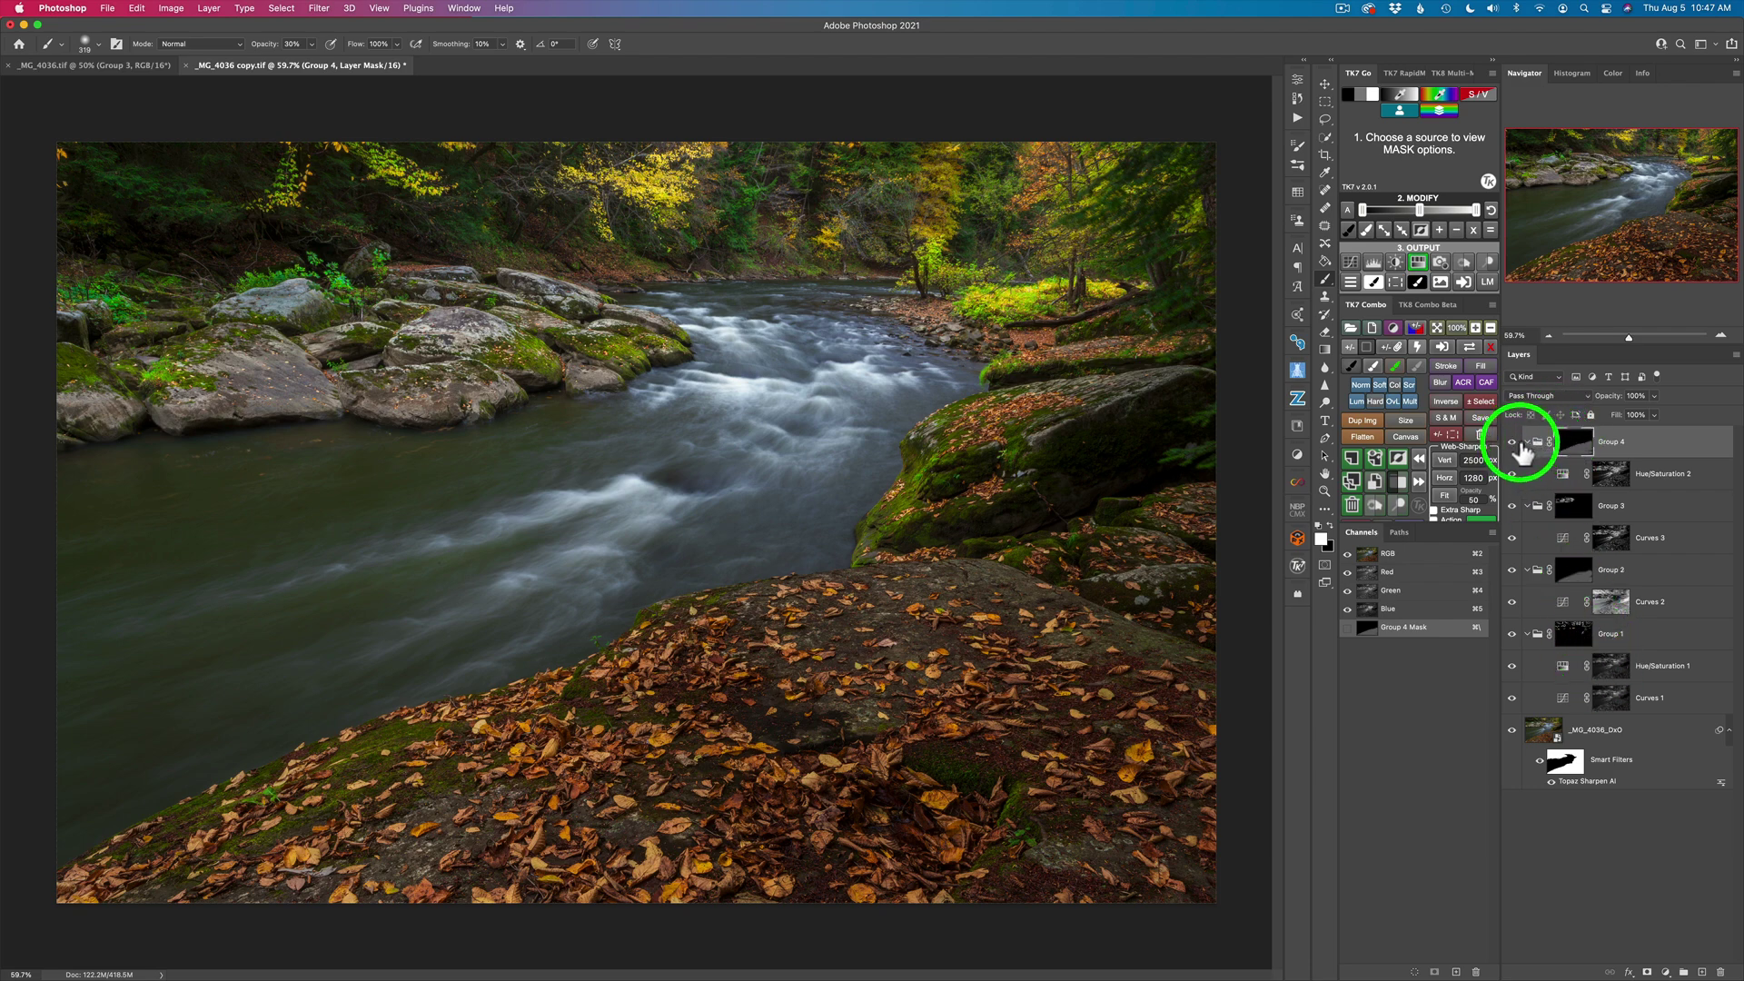
{"action": "left_click", "coordinate": [1511, 442]}
{"action": "left_click", "coordinate": [1512, 442]}
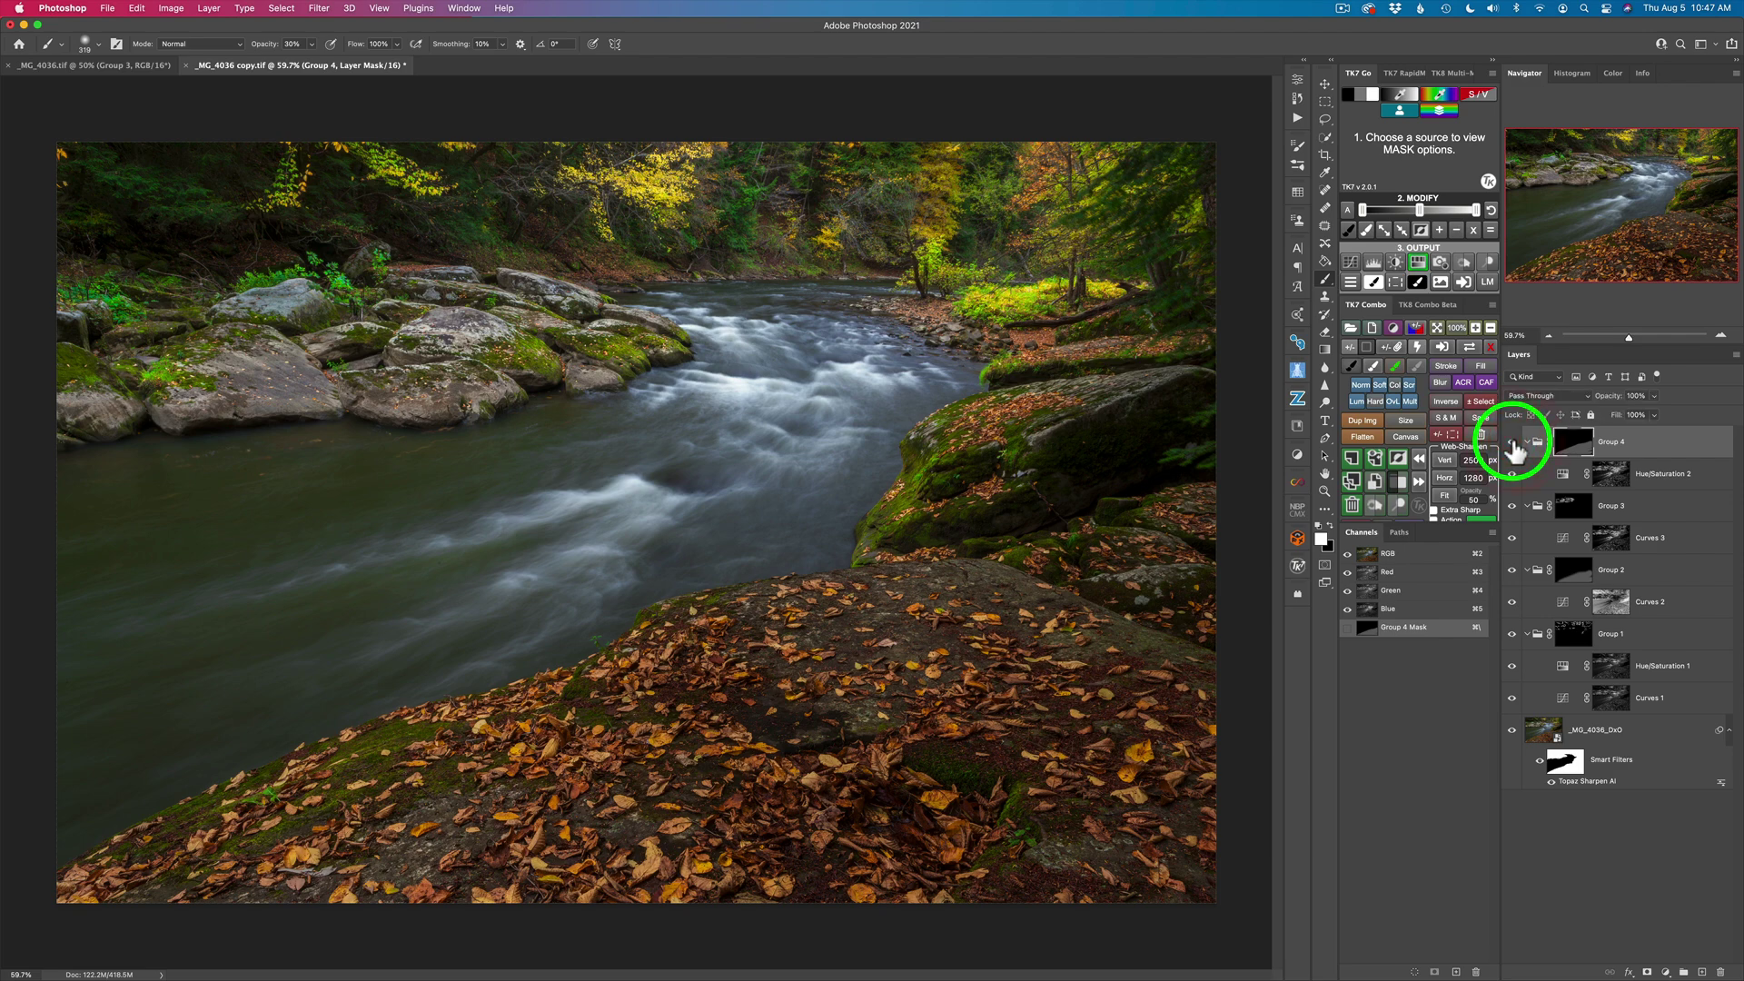
Enlarge the brush, extend the Group 4 mask painting across the whole leaf-covered foreground, and compare the image with and without the group
{"action": "key", "text": "bracketright"}
{"action": "key", "text": "bracketright"}
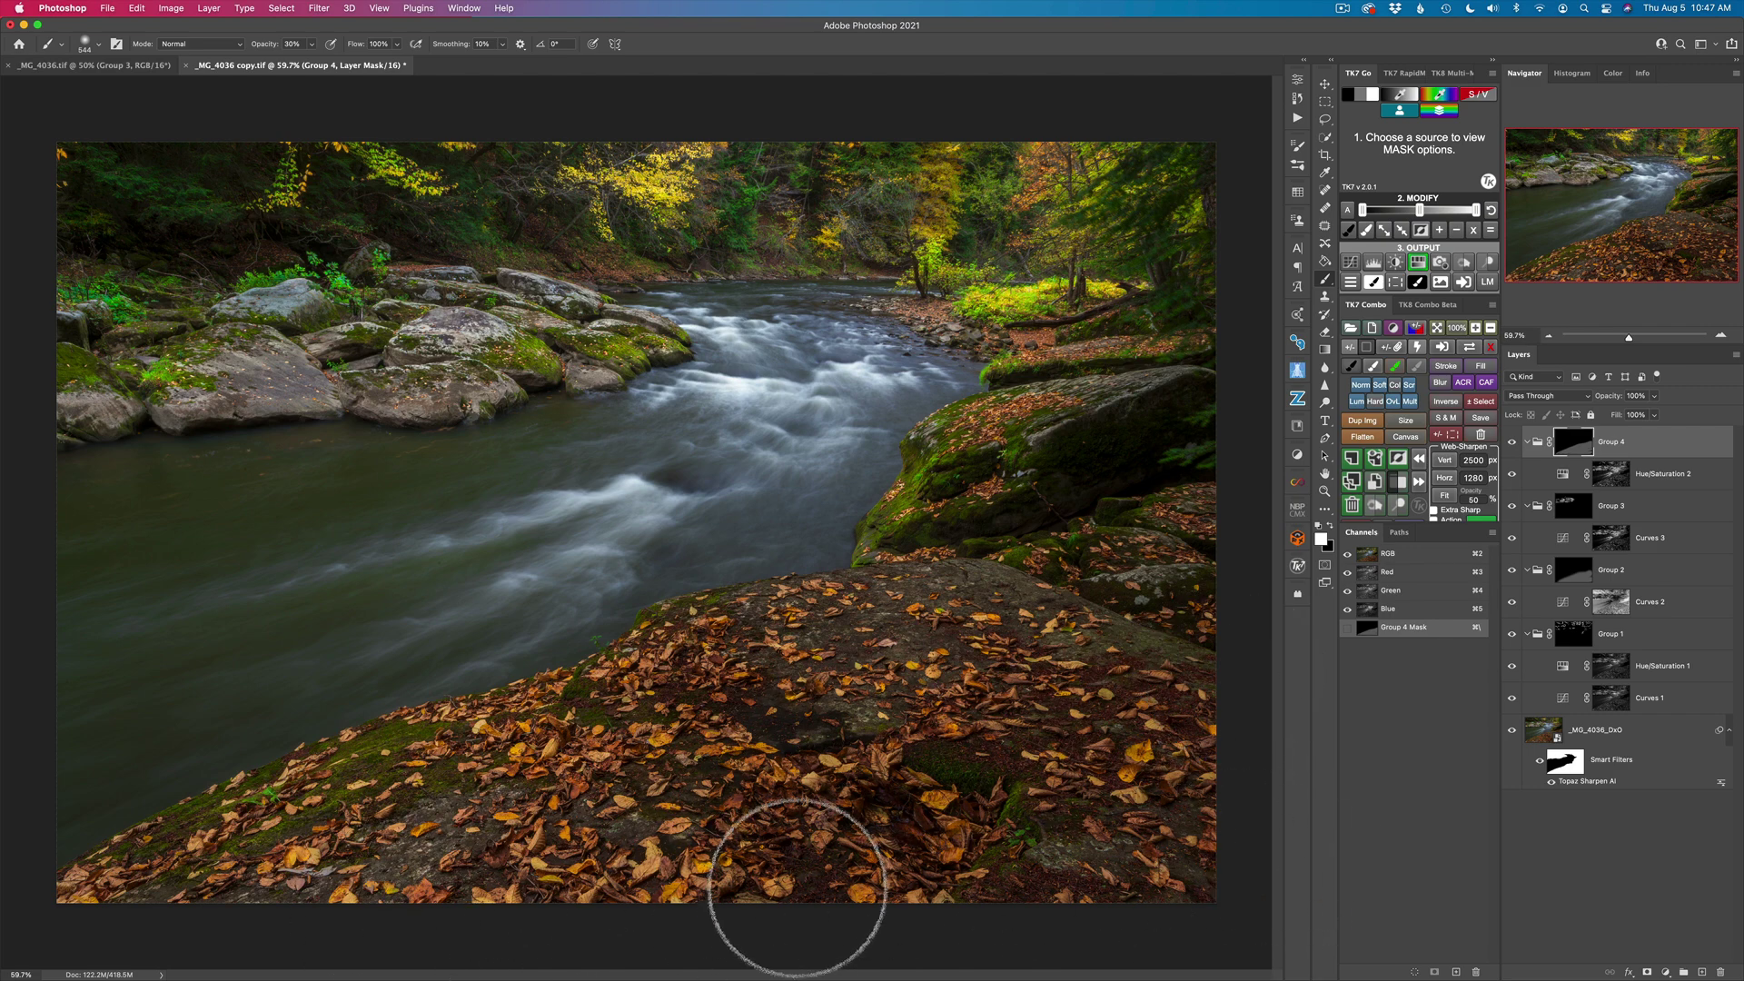
{"action": "left_click_drag", "start_coordinate": [1182, 551], "coordinate": [83, 940]}
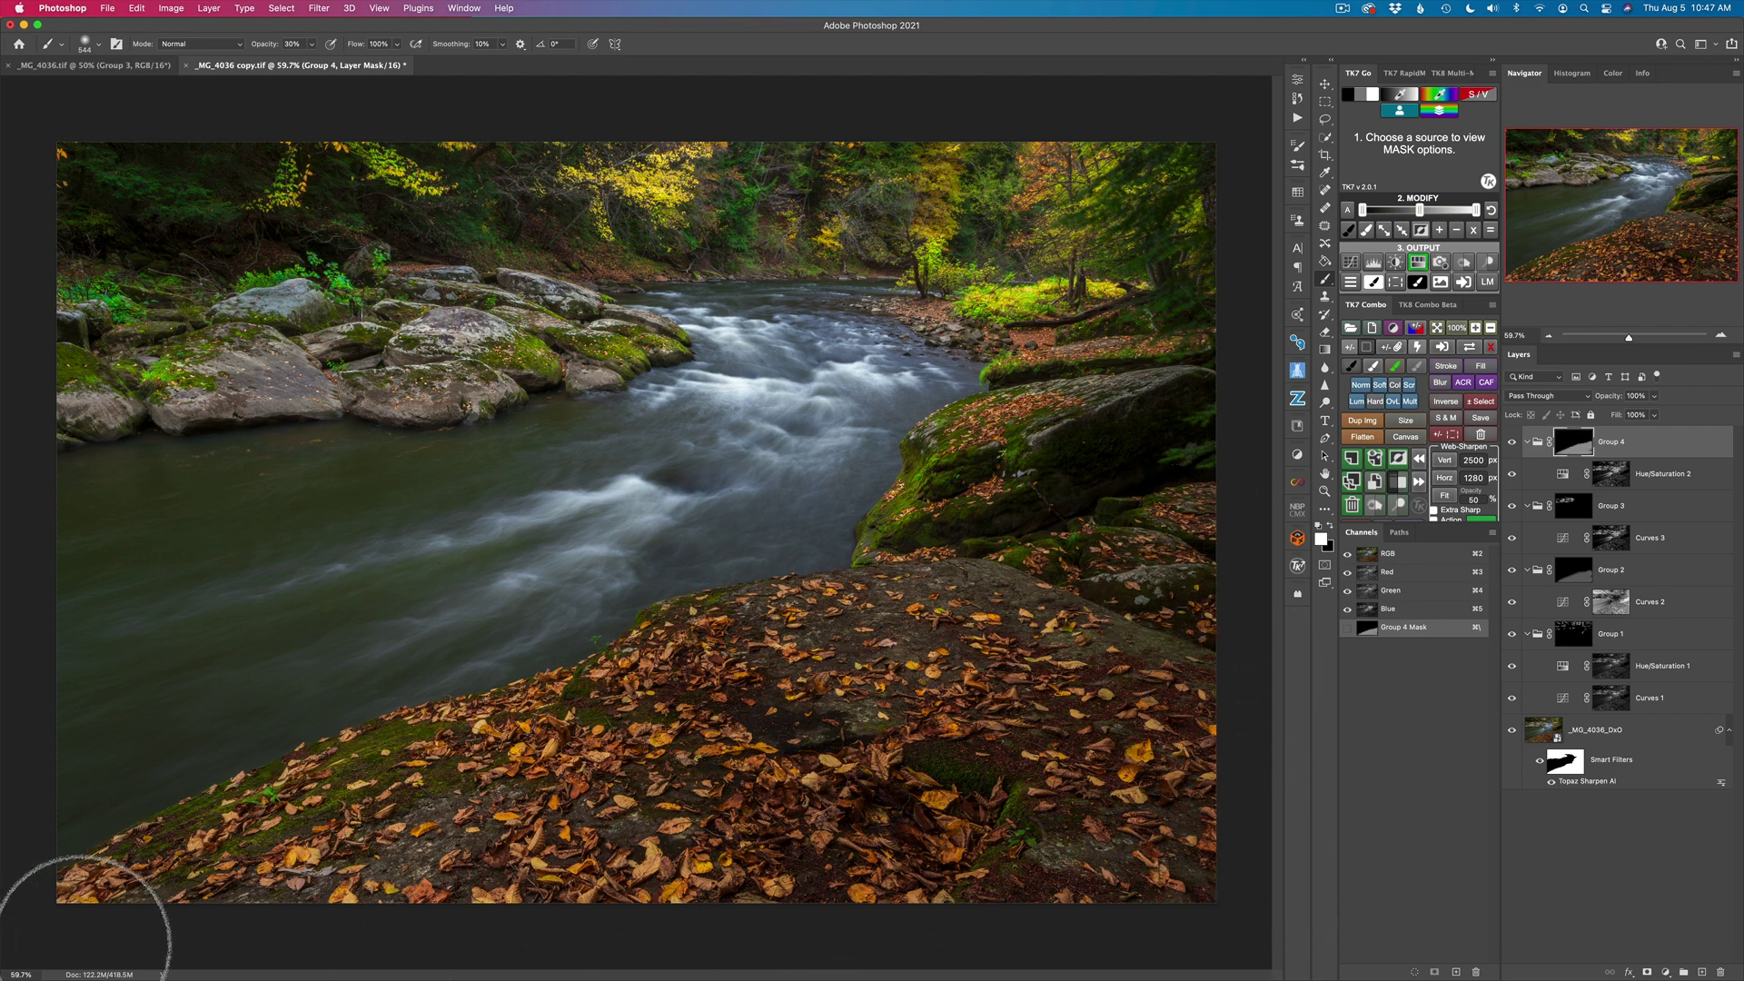
{"action": "left_click", "coordinate": [1511, 442]}
{"action": "left_click", "coordinate": [1511, 443]}
{"action": "left_click", "coordinate": [1511, 442]}
{"action": "left_click", "coordinate": [1511, 443]}
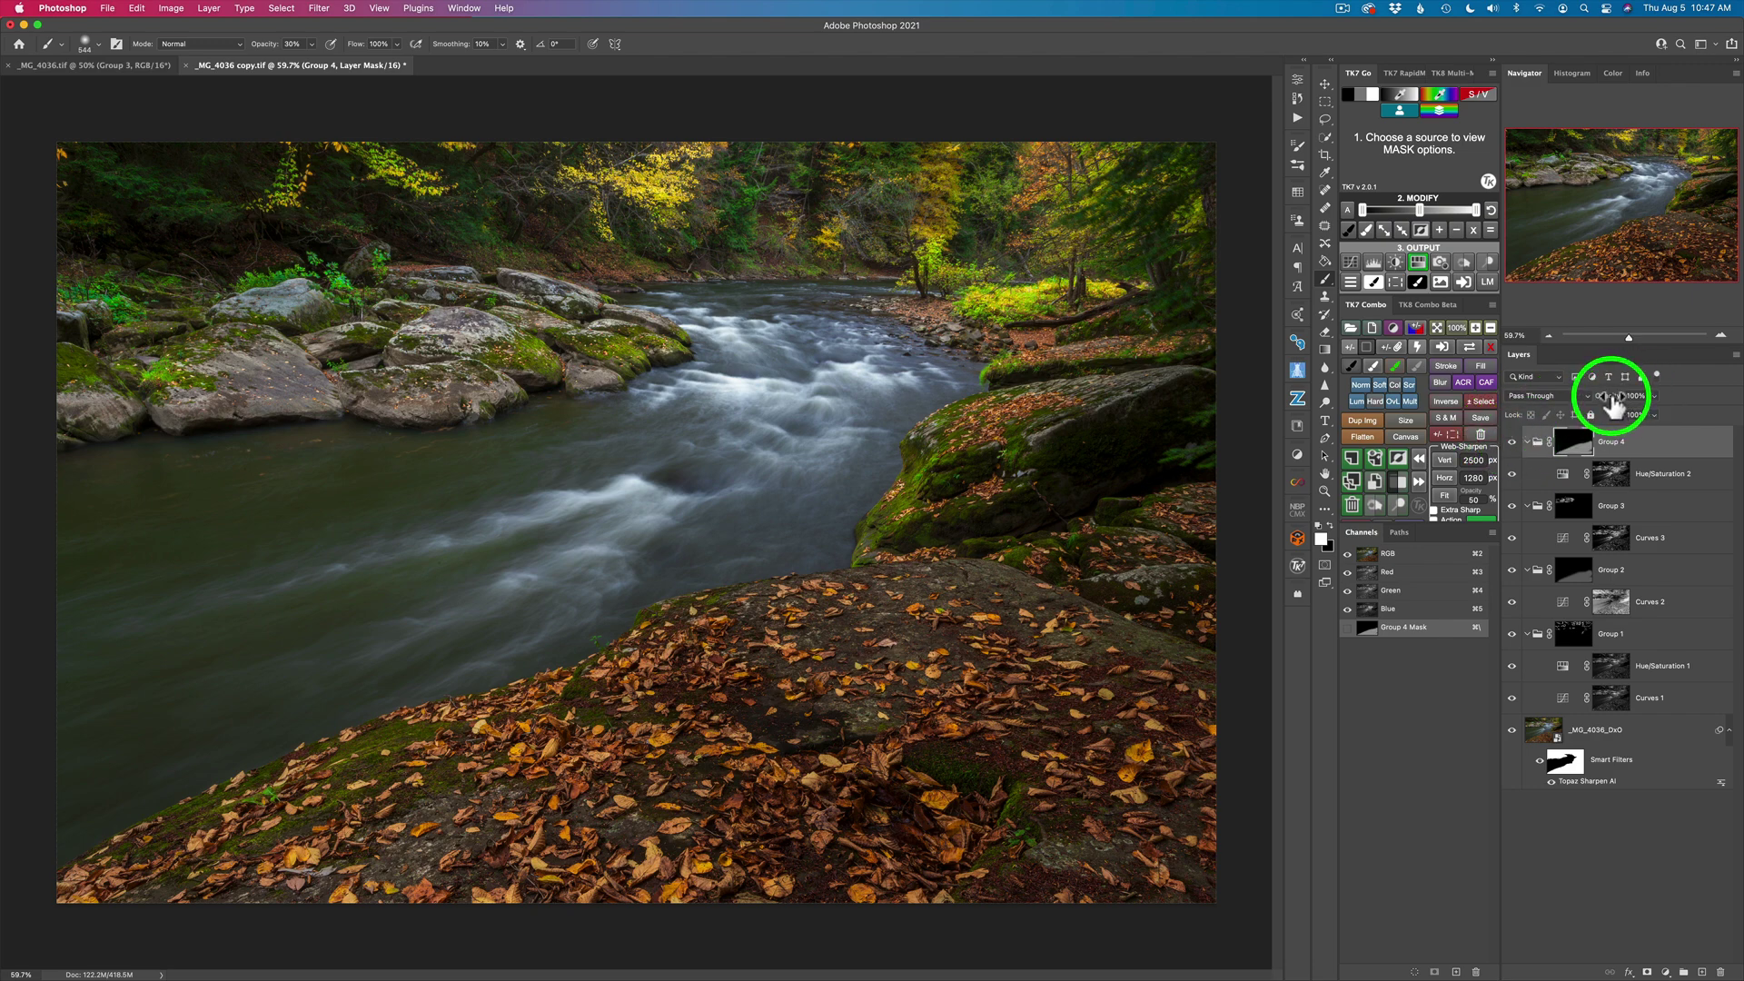
Lower the Group 4 opacity to 80% and compare the image with and without the group
{"action": "left_click_drag", "start_coordinate": [1609, 399], "coordinate": [1487, 392]}
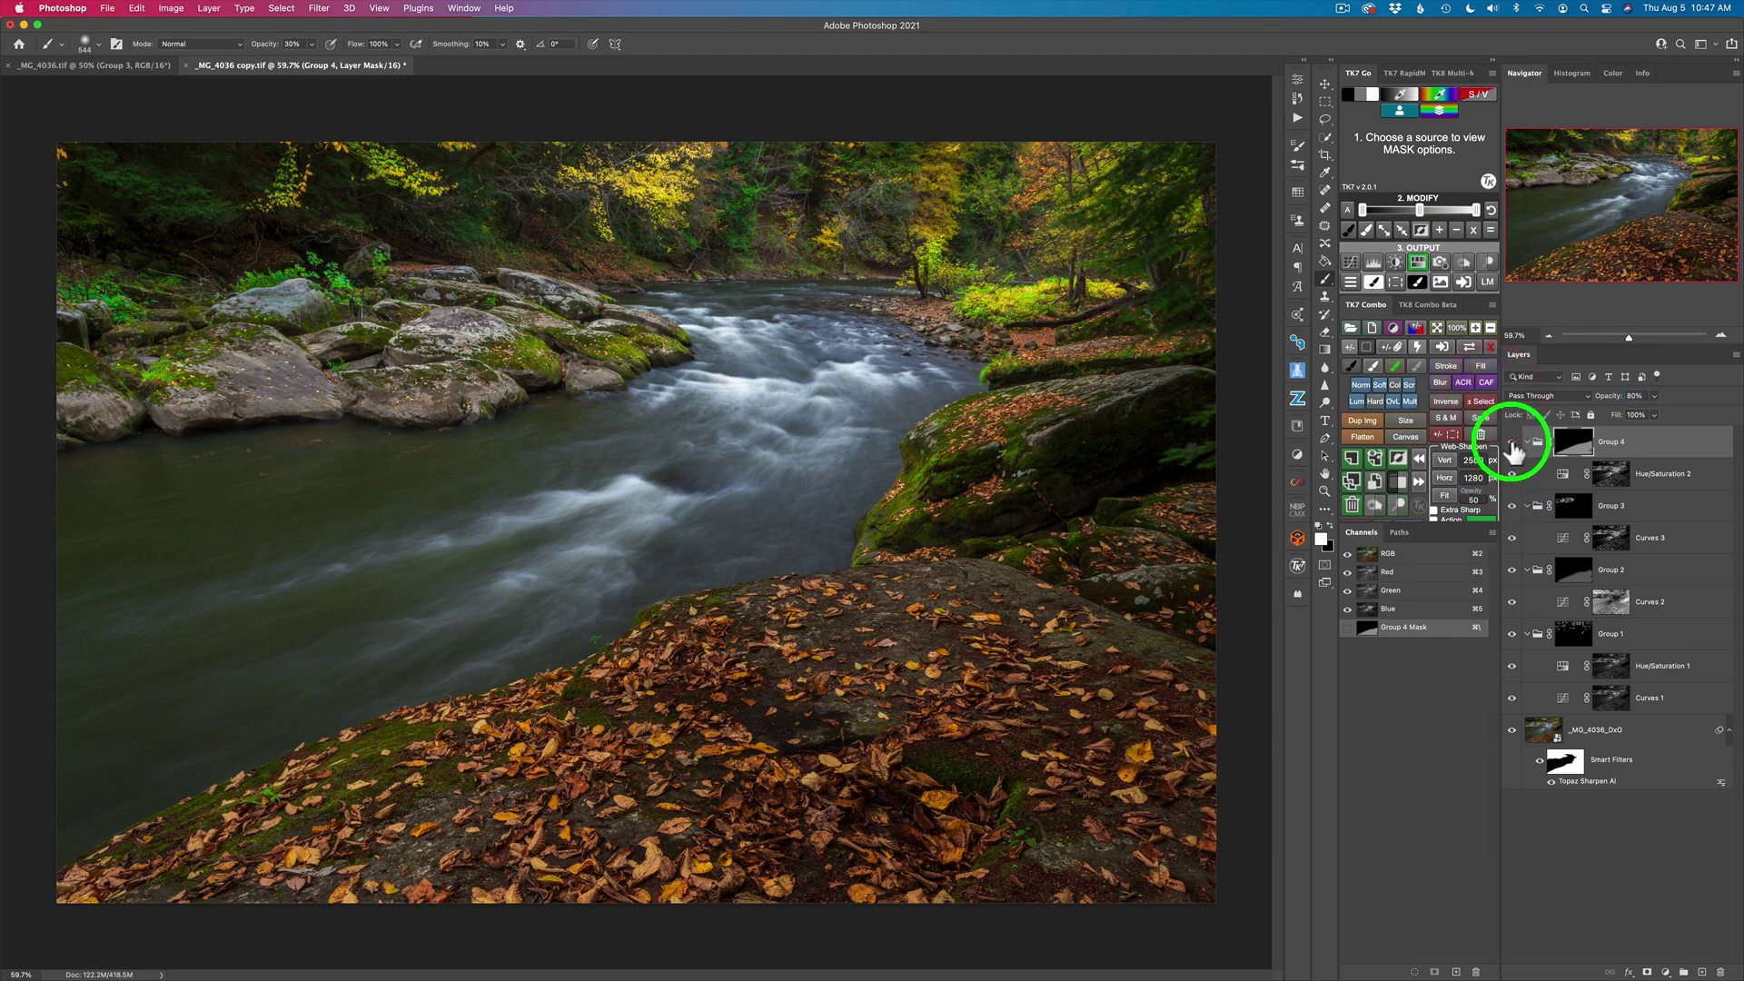
{"action": "left_click", "coordinate": [1512, 443]}
{"action": "left_click", "coordinate": [1512, 443]}
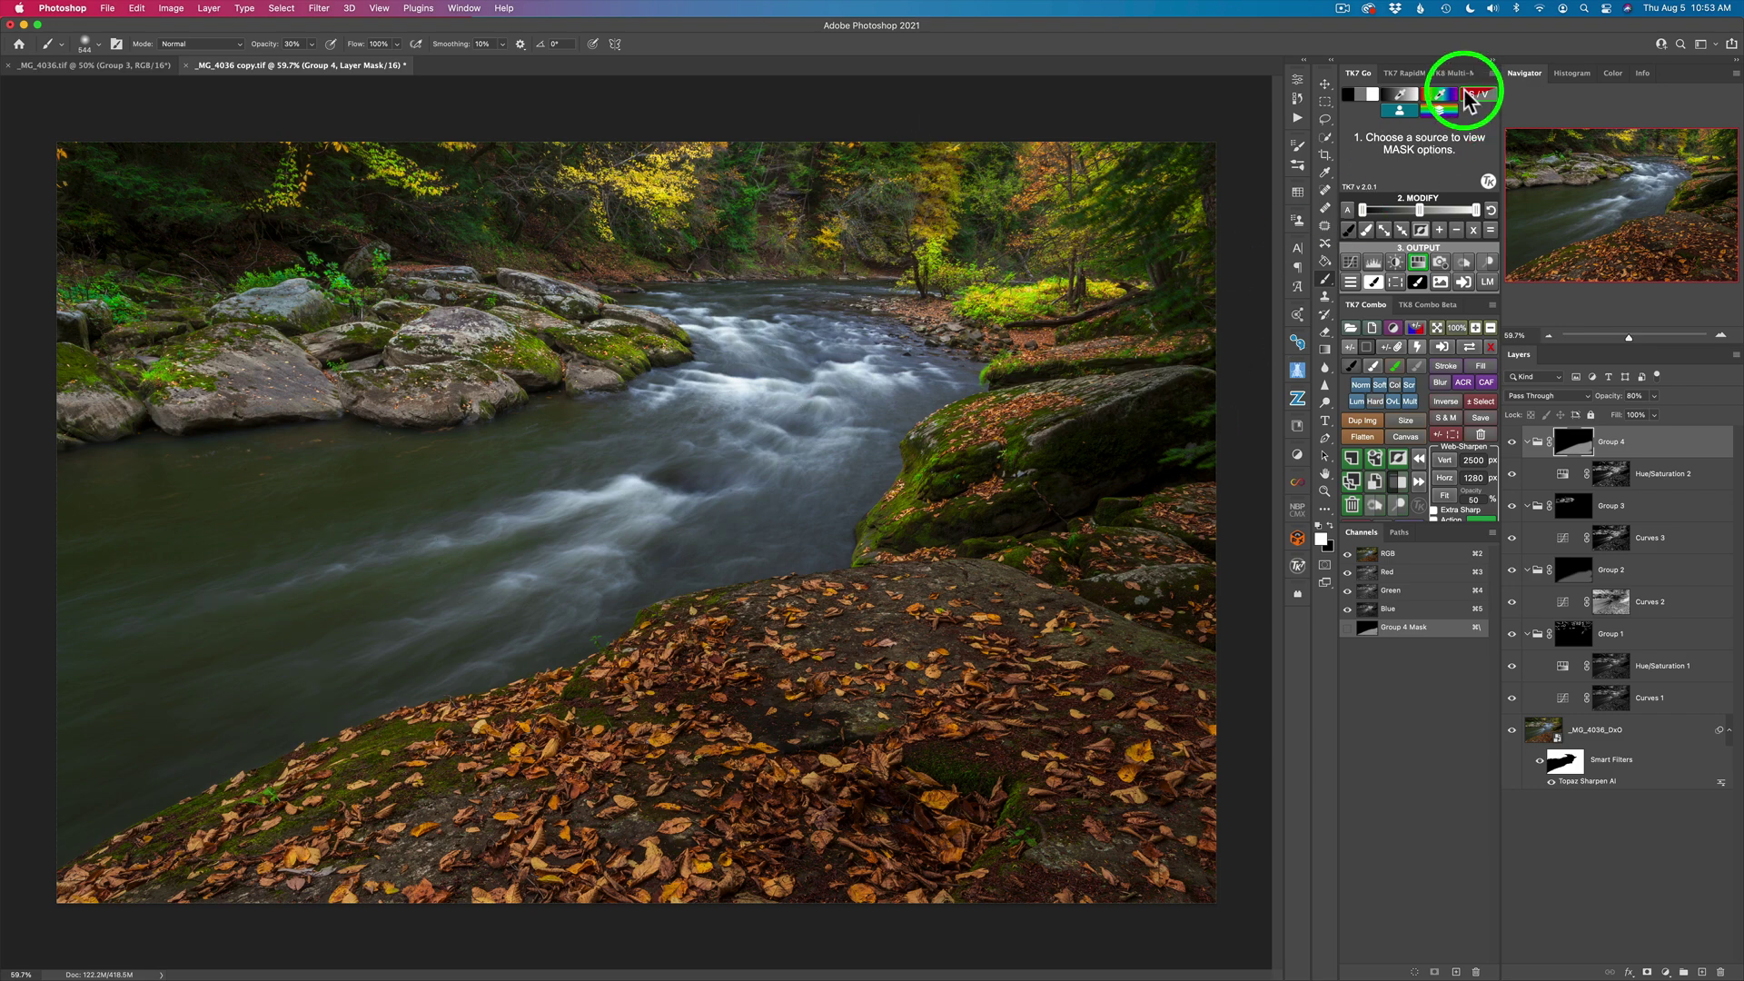
Create a TK7 mask from a dark tone sampled on the river water beside the foreground rock
{"action": "left_click", "coordinate": [1399, 94]}
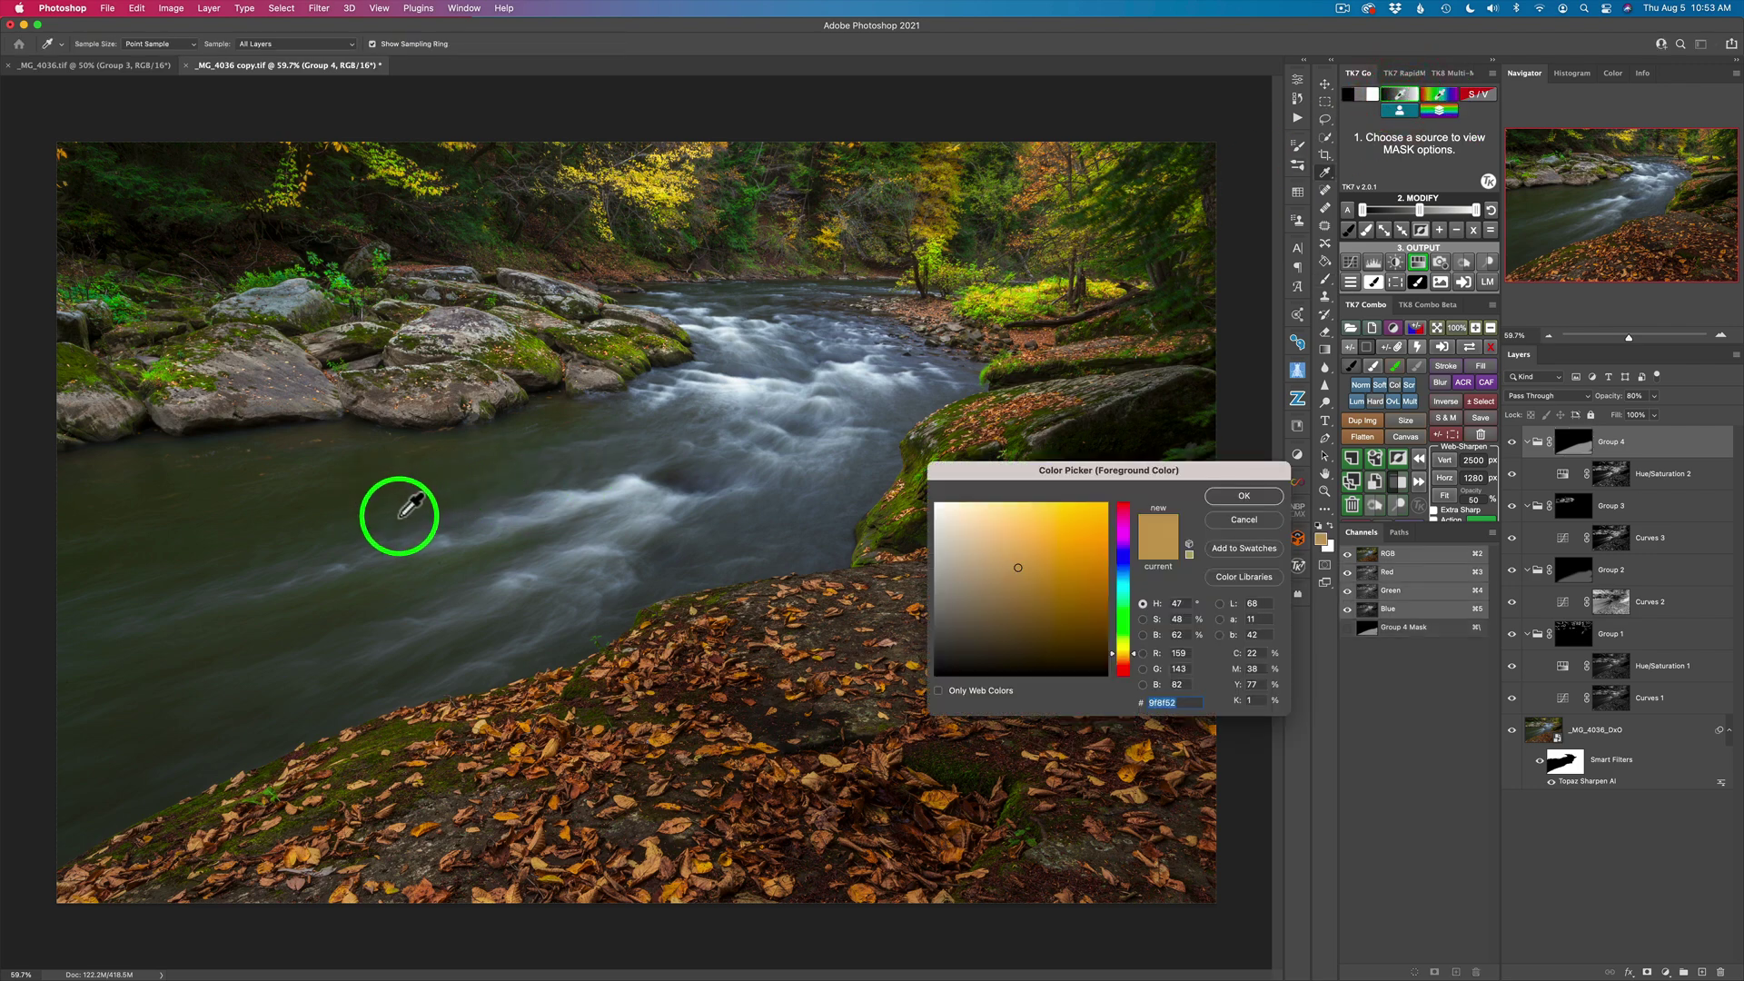
{"action": "left_click", "coordinate": [415, 667]}
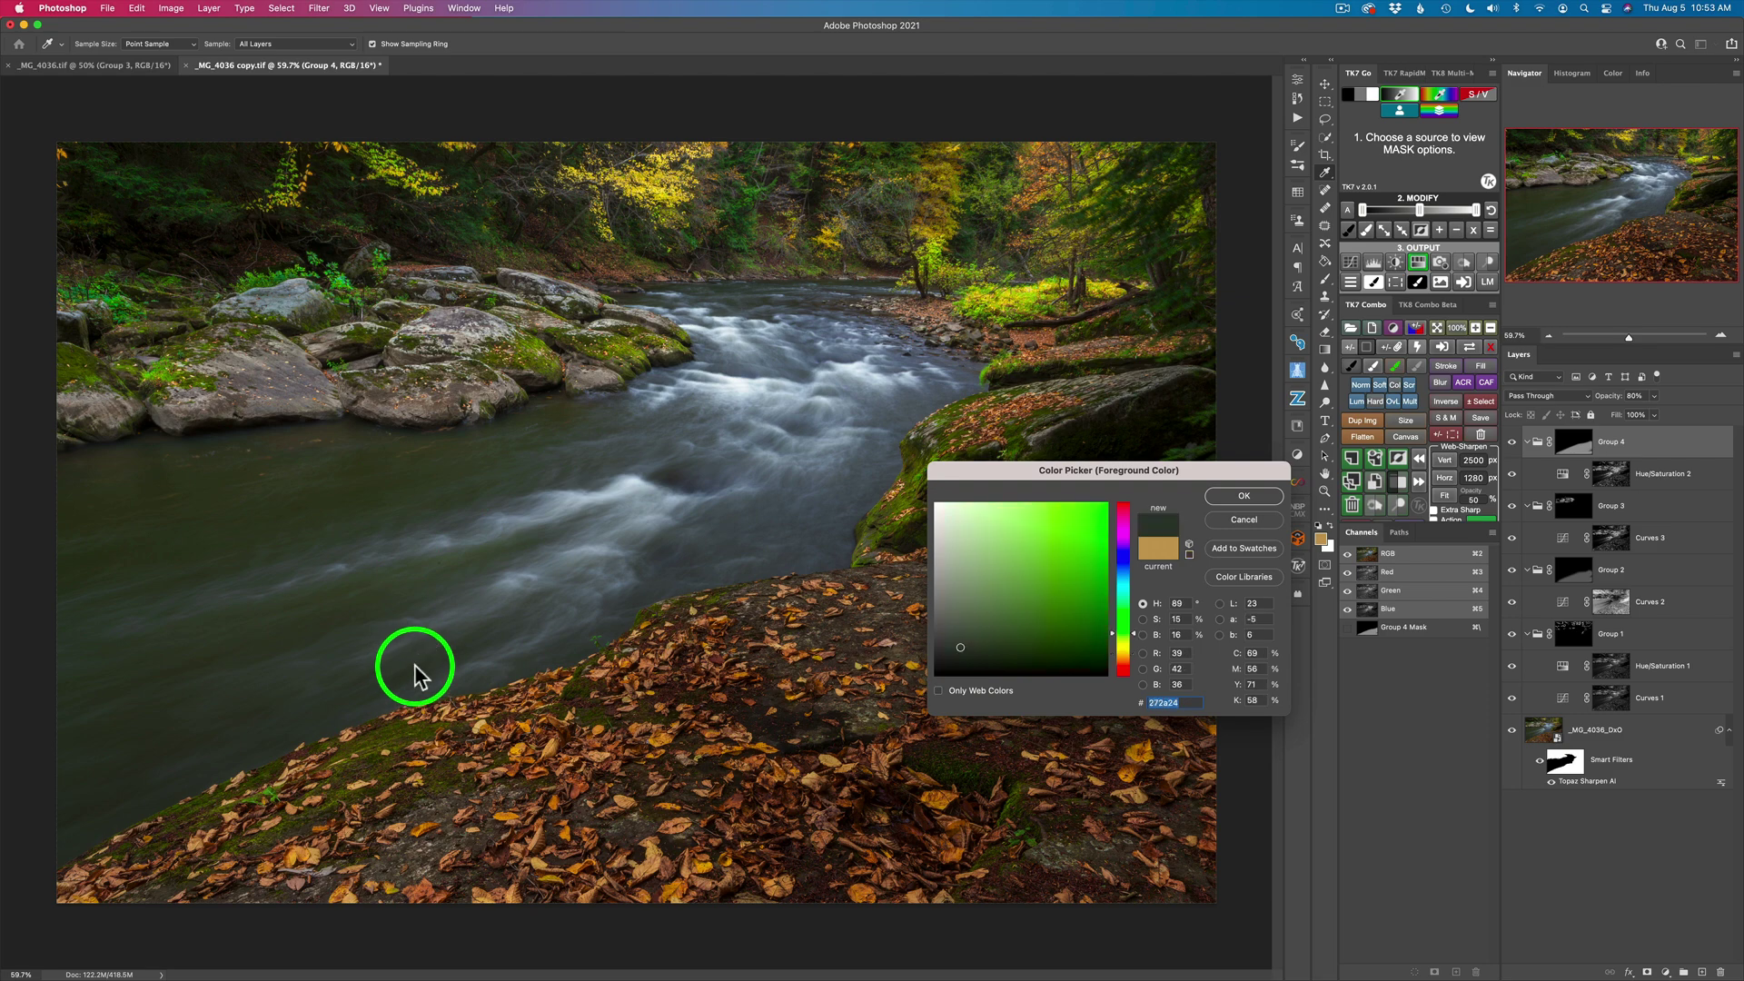
{"action": "left_click", "coordinate": [1242, 498]}
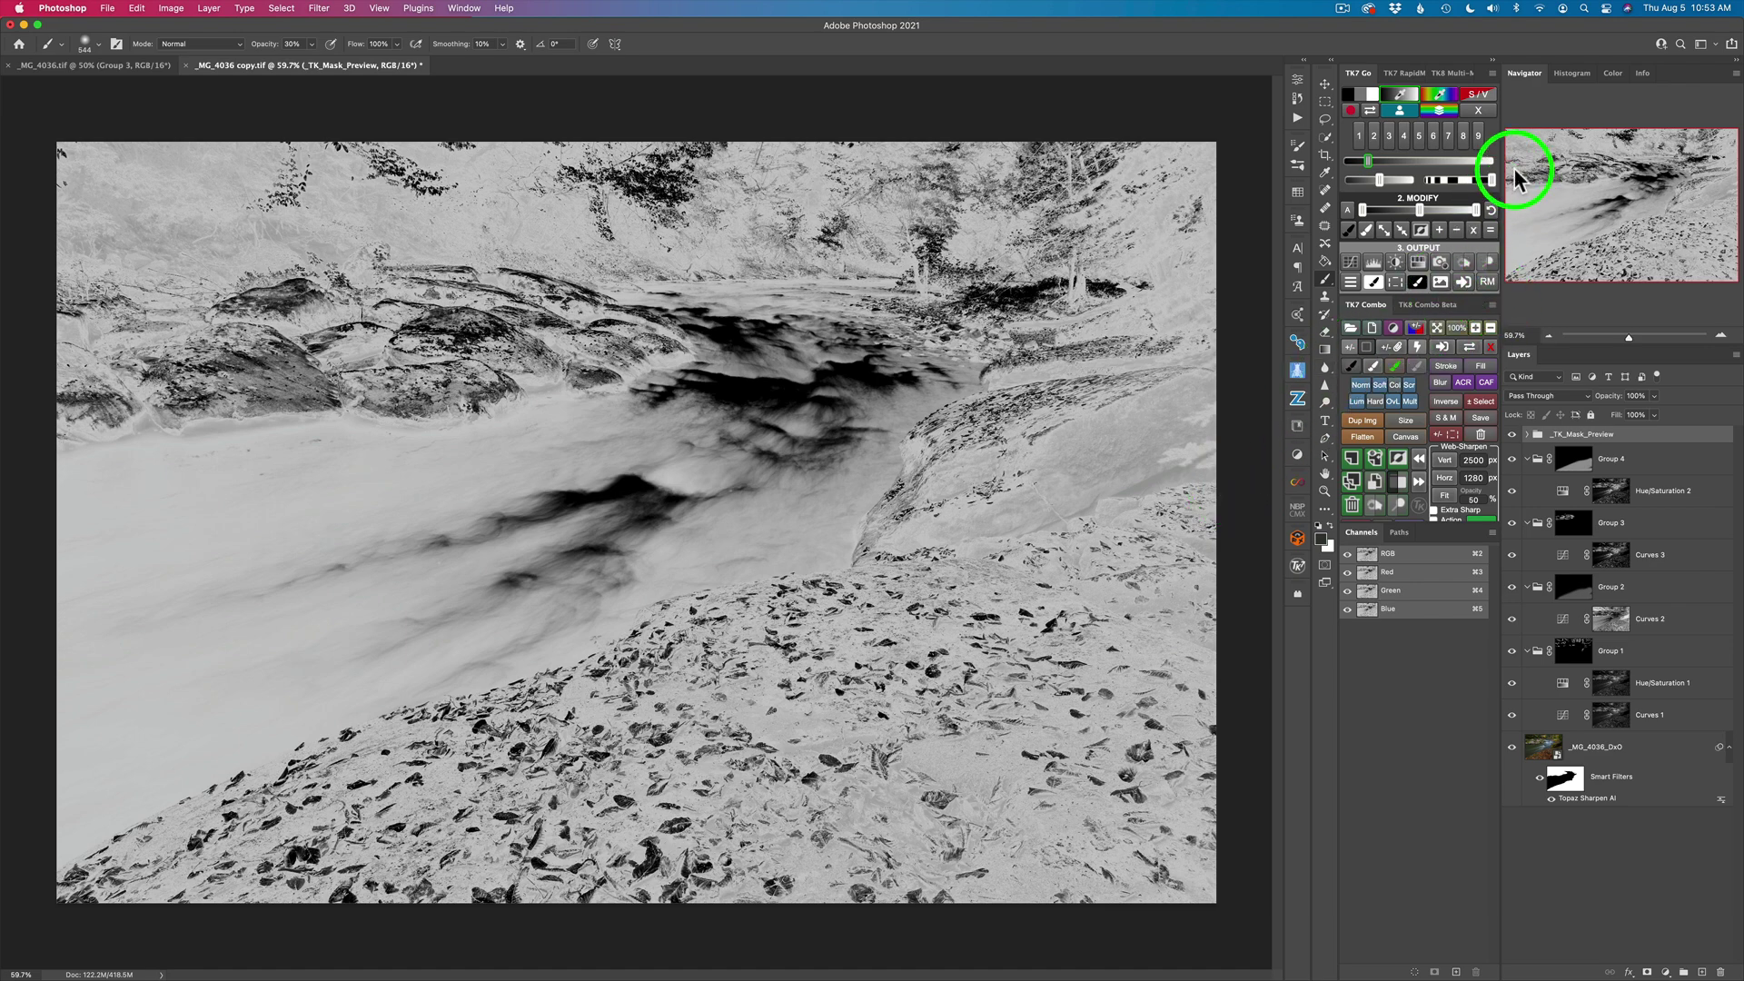
Refine the dark-water mask to a narrower, dimmer tonal range and output it as a Soft Light burn layer for black paint
{"action": "left_click_drag", "start_coordinate": [1494, 182], "coordinate": [1392, 180]}
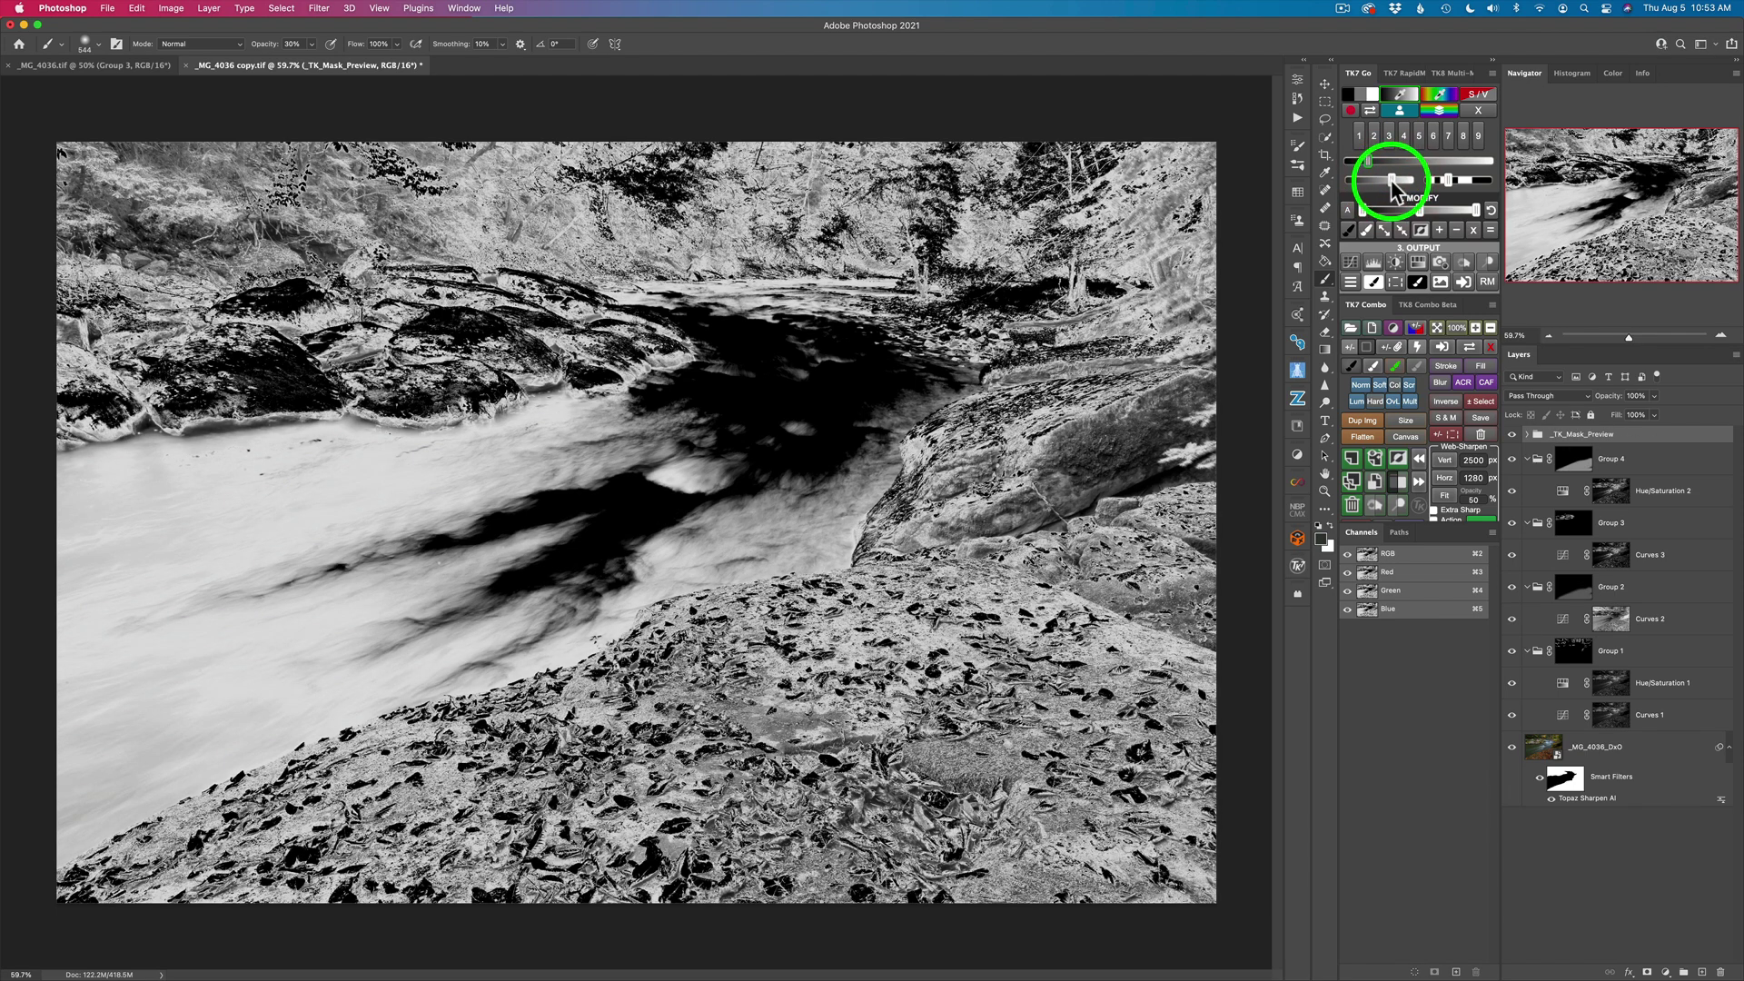
{"action": "left_click", "coordinate": [1381, 178]}
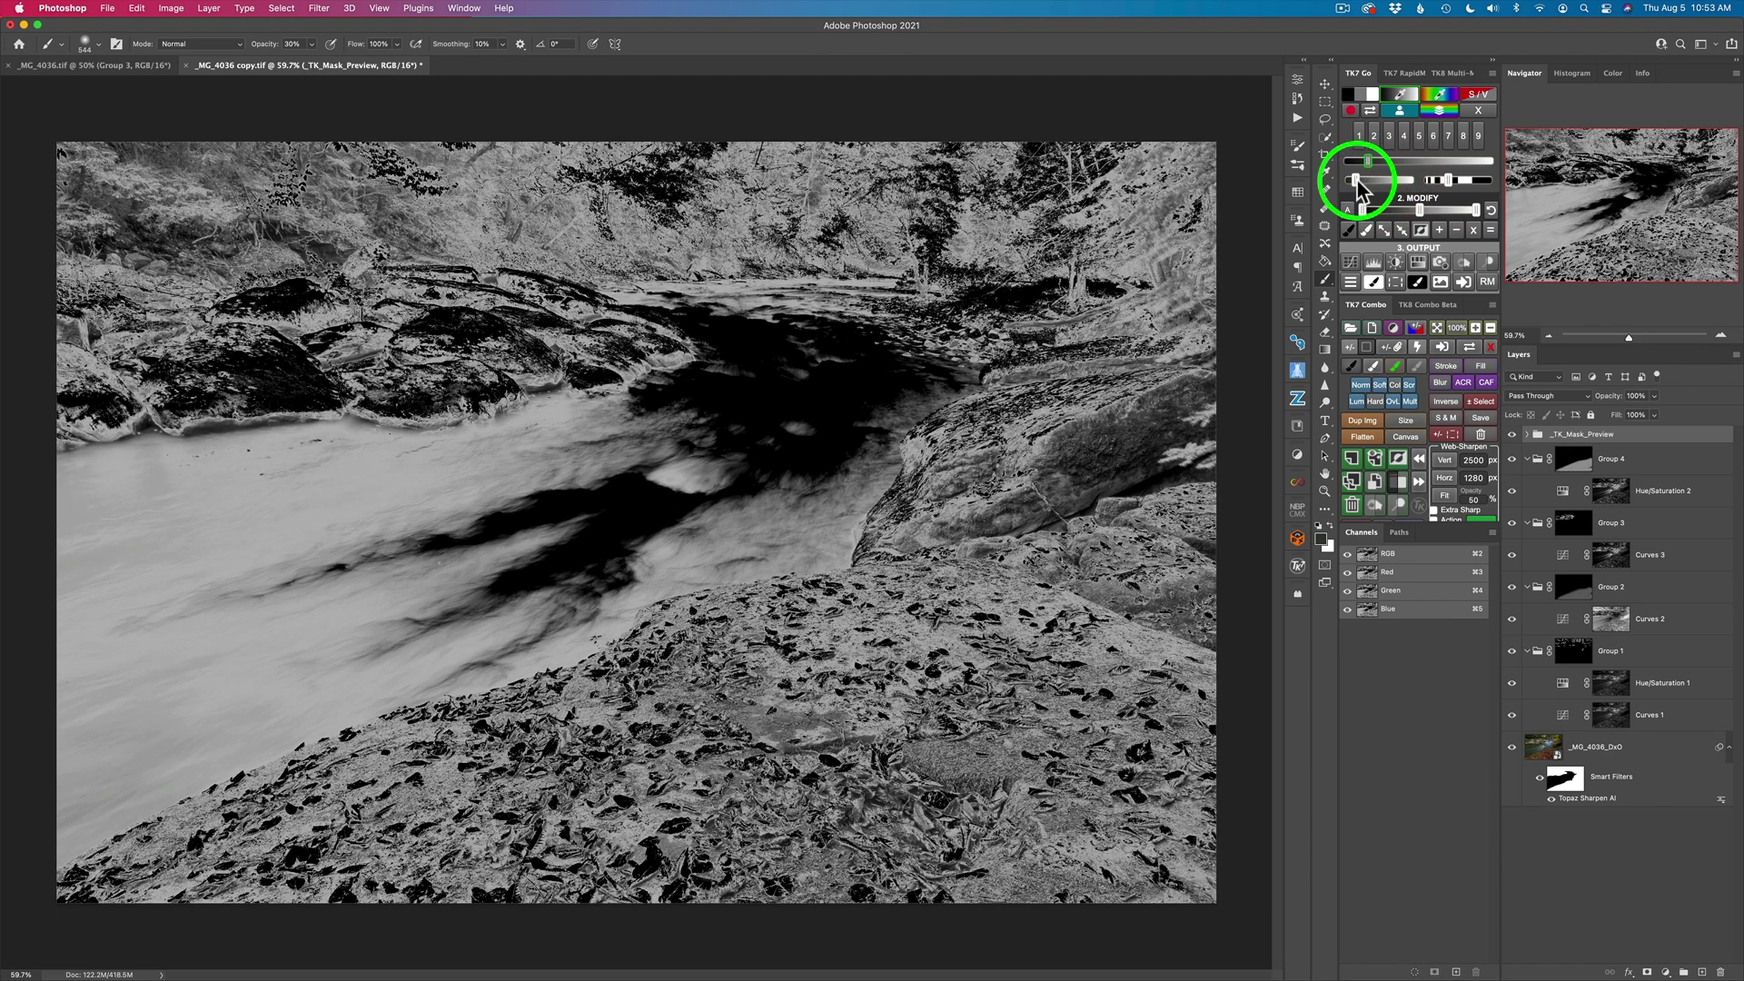
{"action": "left_click_drag", "start_coordinate": [1369, 178], "coordinate": [1365, 181]}
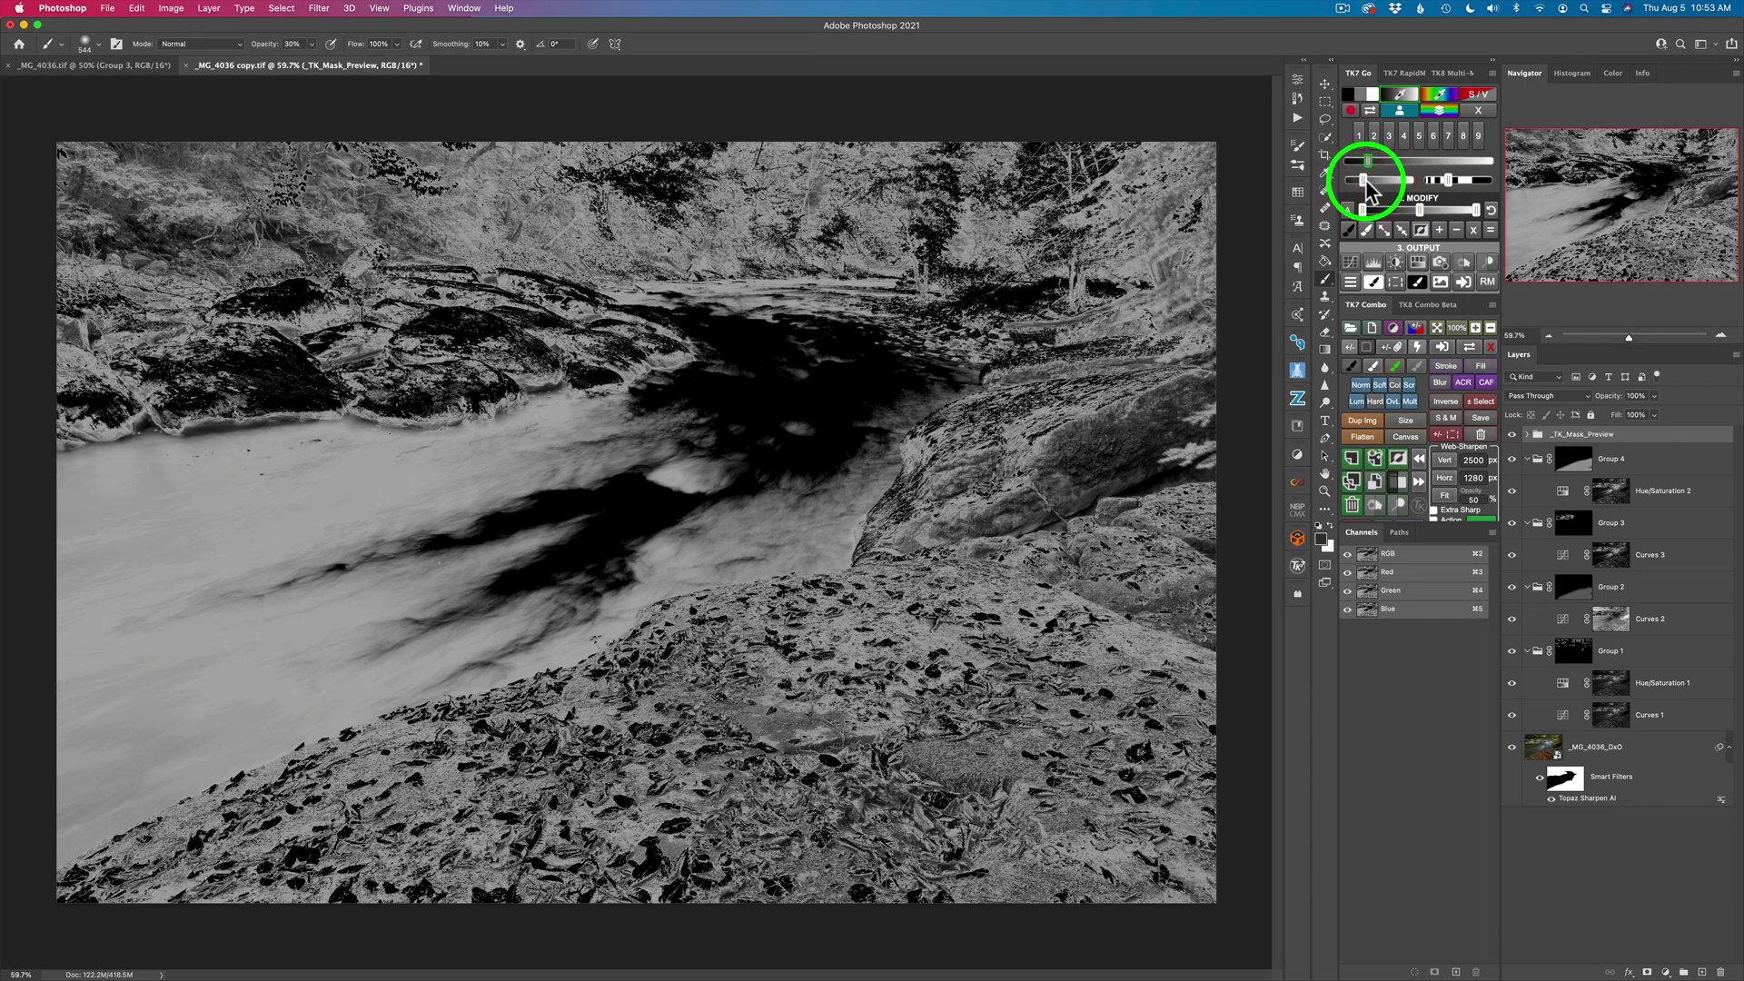
{"action": "left_click_drag", "start_coordinate": [1451, 184], "coordinate": [1448, 188]}
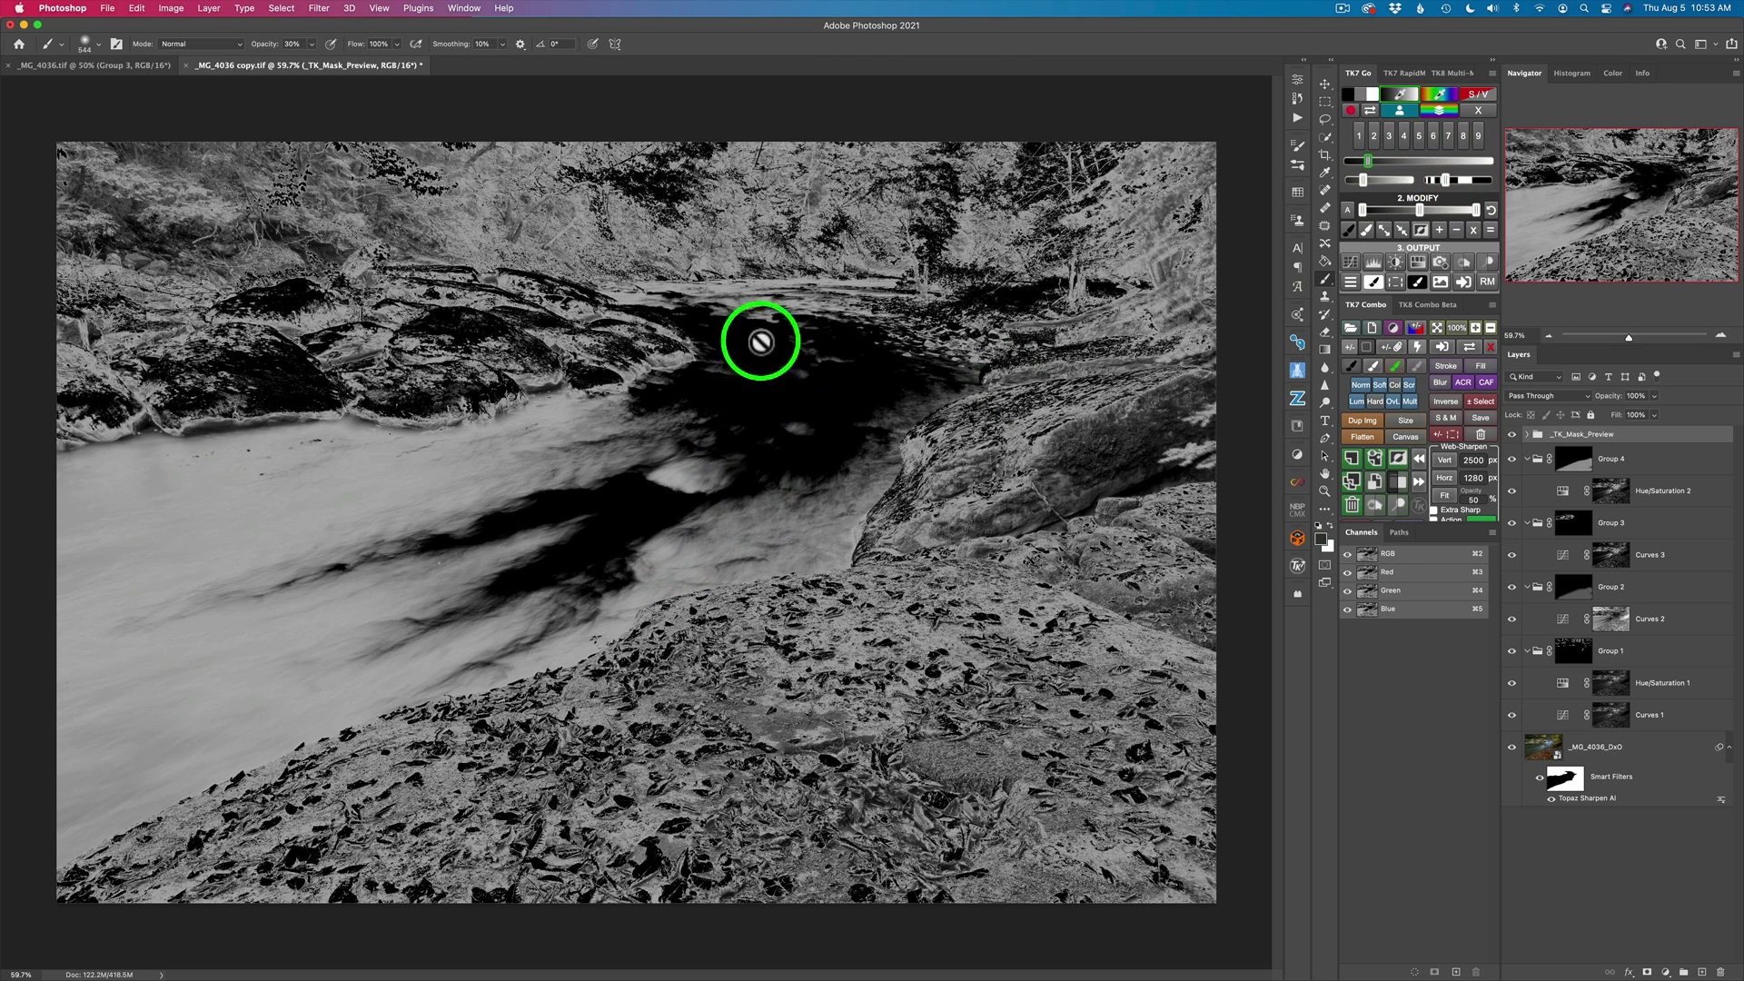
{"action": "left_click", "coordinate": [1460, 266]}
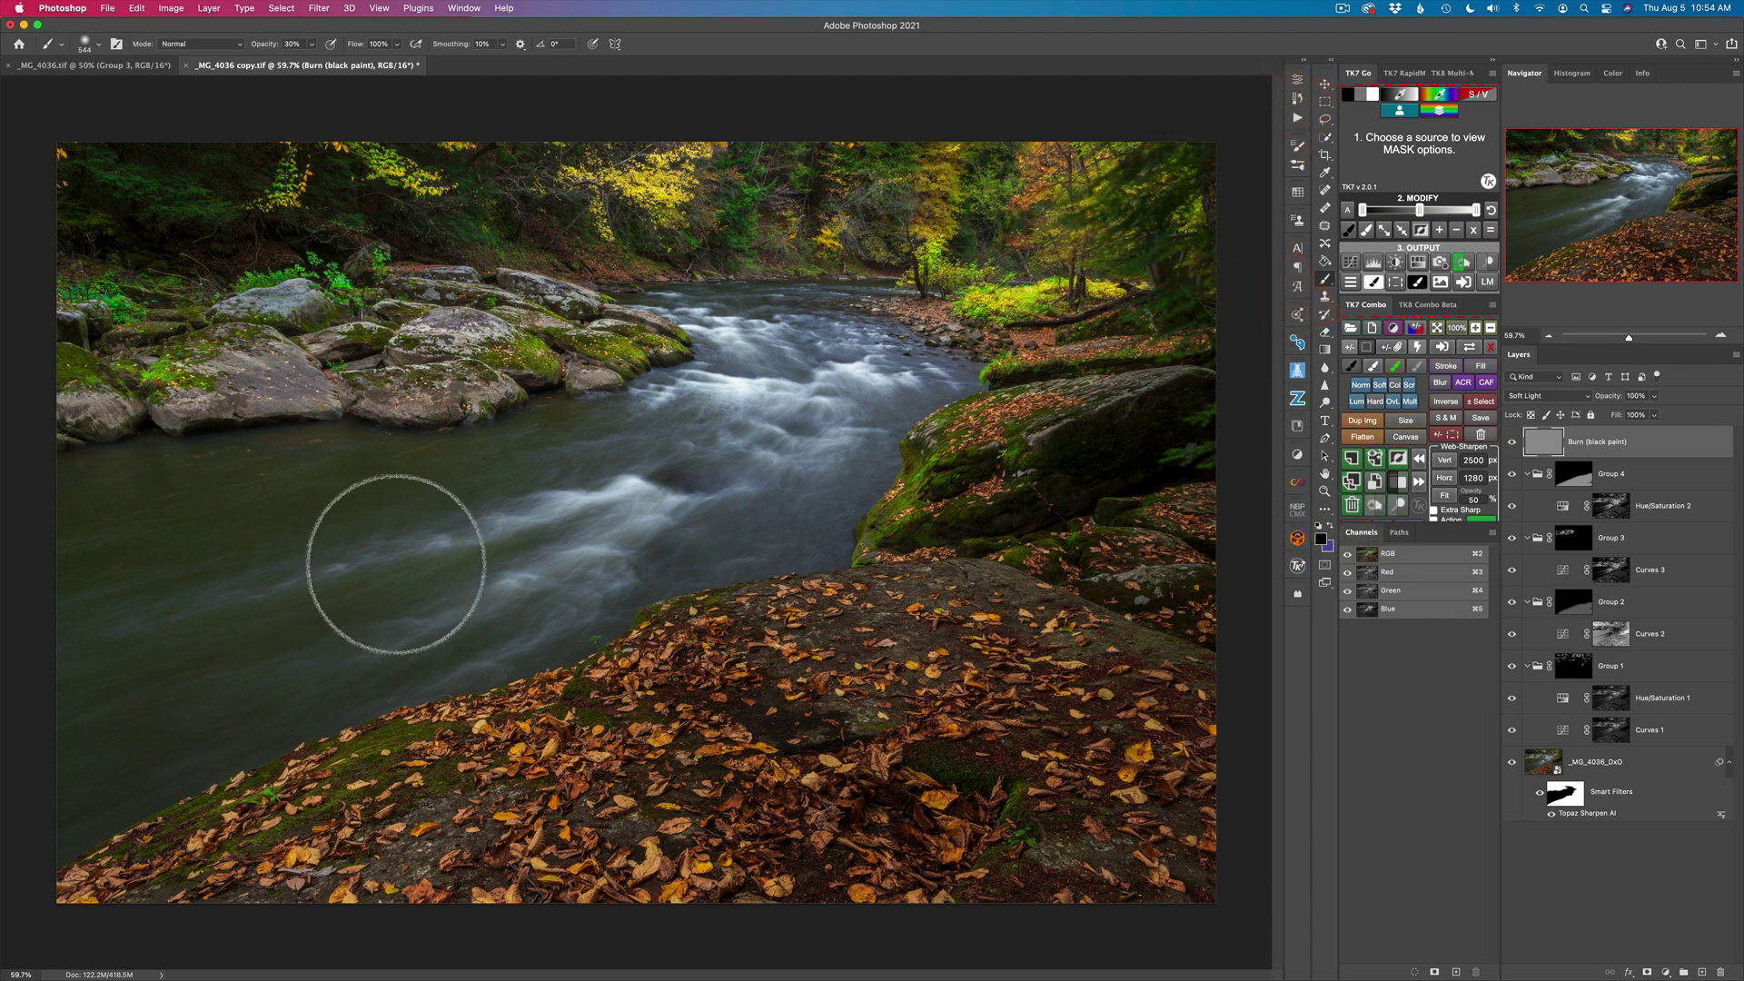
Paint black at 30% brush opacity over the river's dark water on the burn layer, and compare the image with and without it
{"action": "left_click_drag", "start_coordinate": [409, 553], "coordinate": [426, 555]}
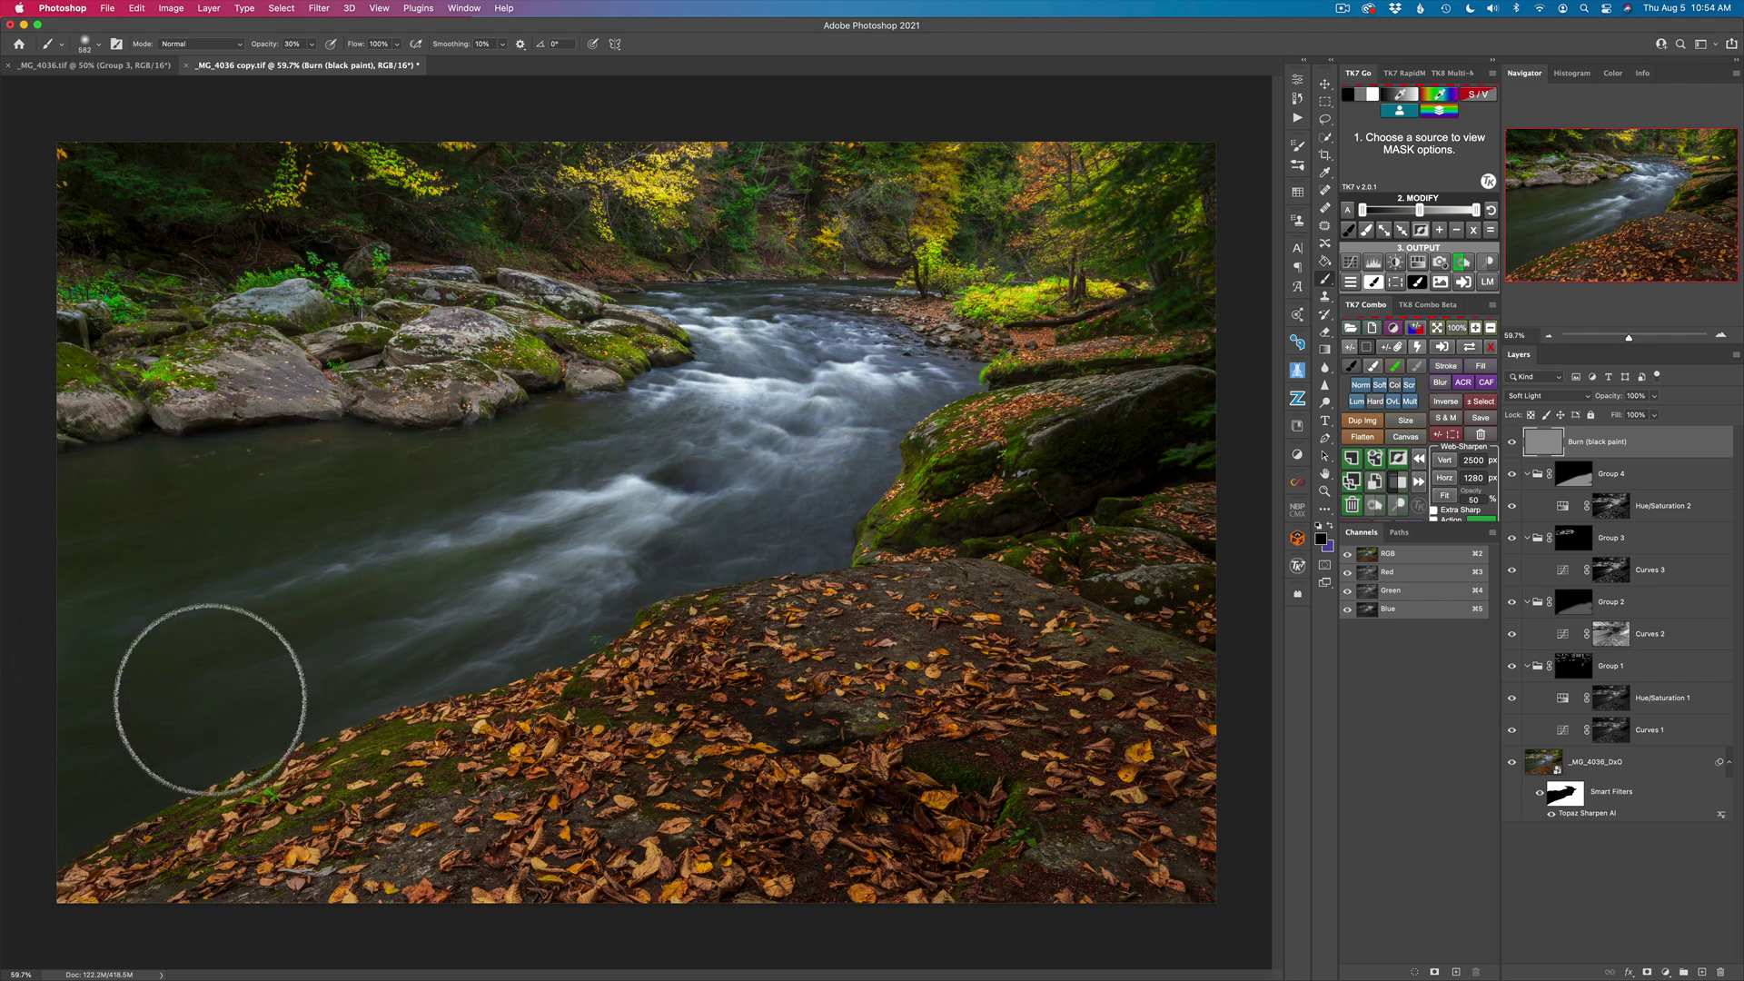
{"action": "mouse_move", "coordinate": [867, 344]}
{"action": "left_mouse_down"}
{"action": "mouse_move", "coordinate": [853, 411]}
{"action": "mouse_move", "coordinate": [699, 487]}
{"action": "left_mouse_up"}
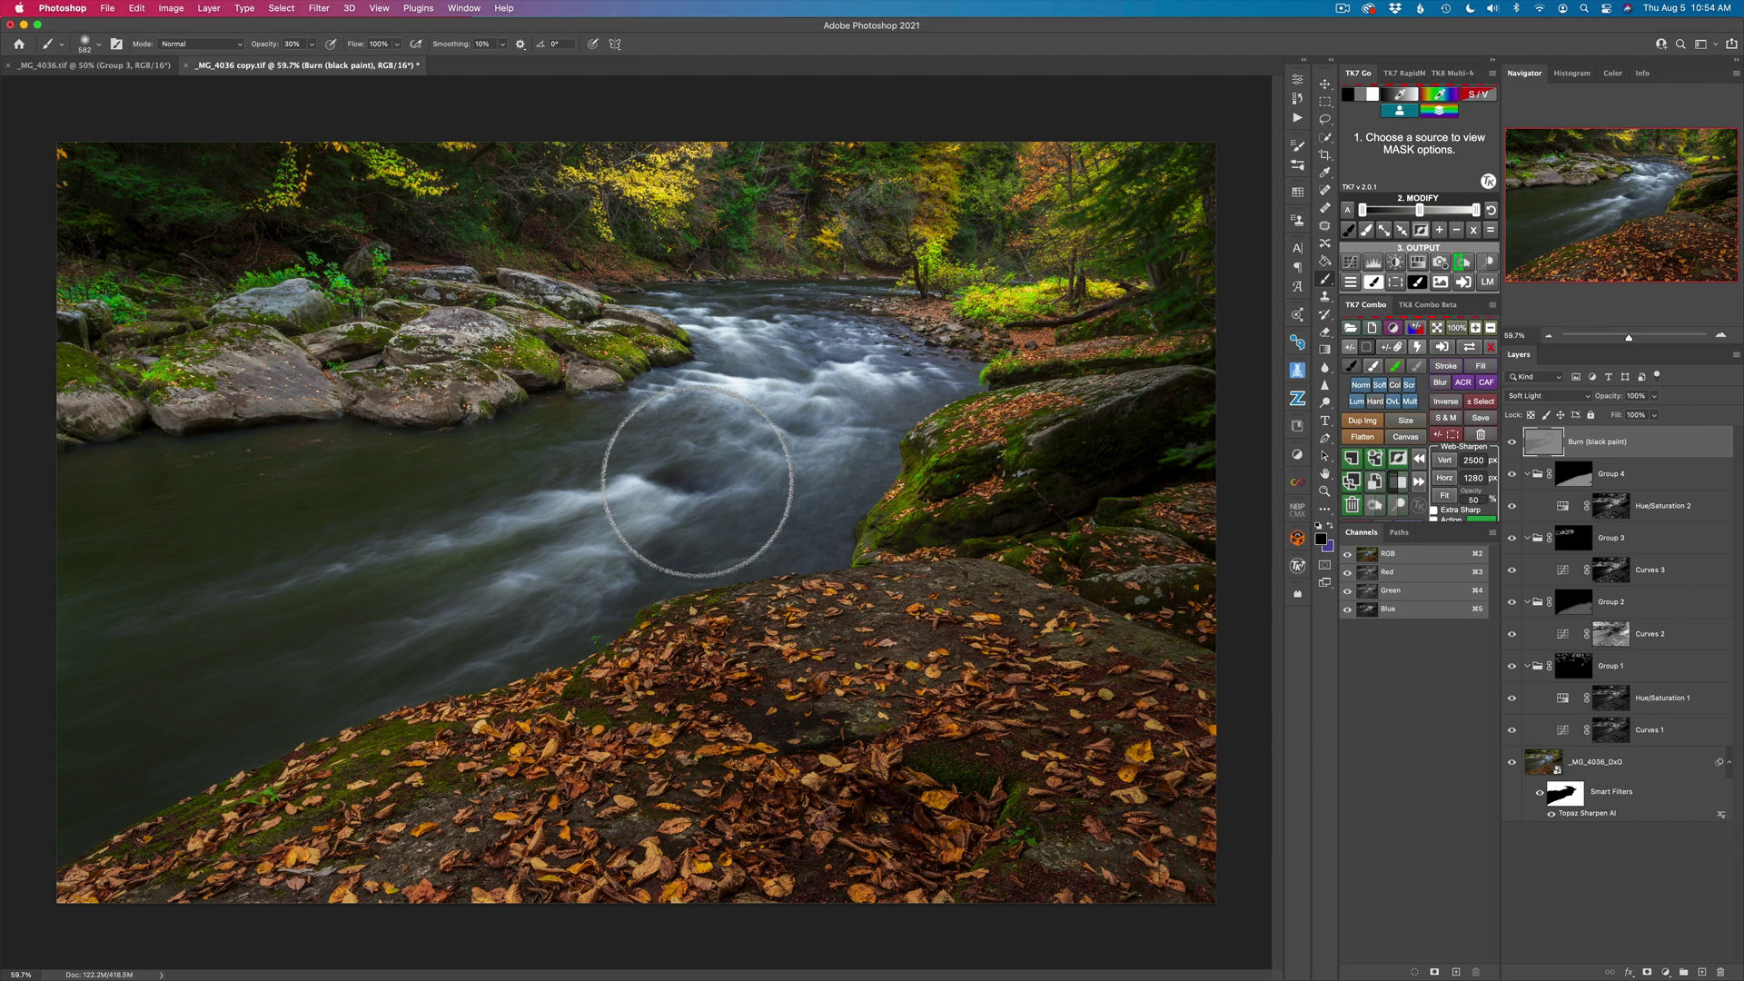
{"action": "left_click", "coordinate": [1512, 443]}
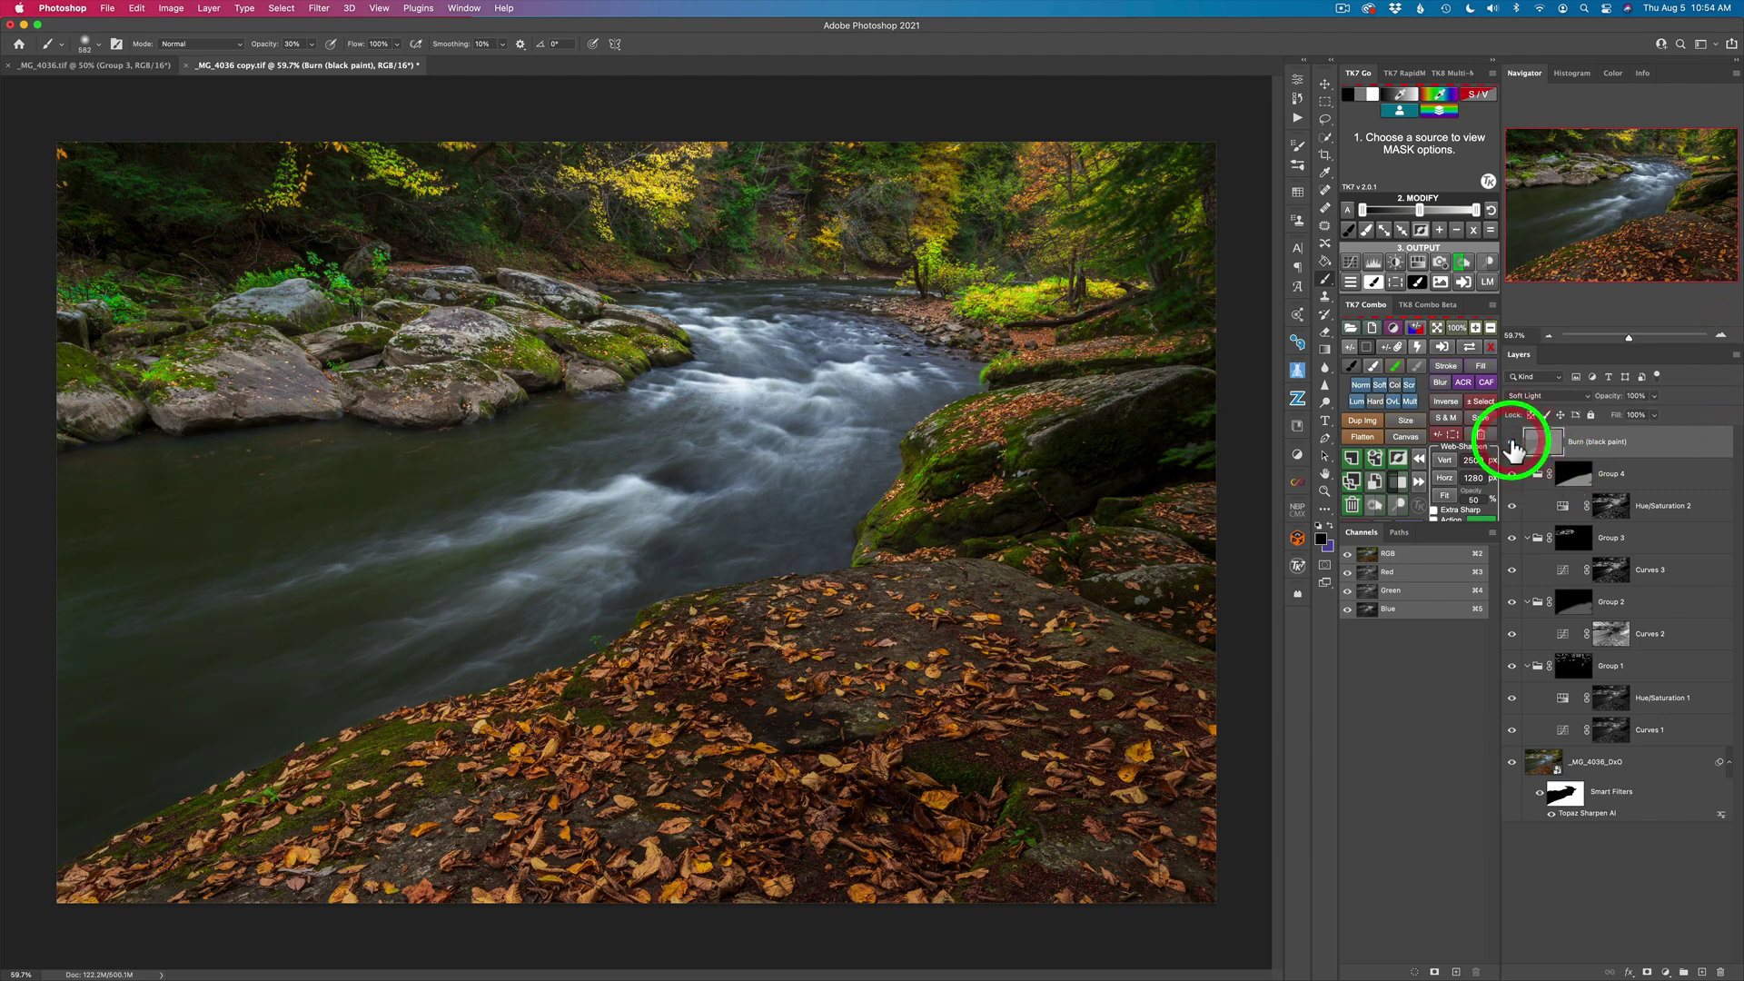
{"action": "left_click", "coordinate": [1512, 442]}
Examine the painted burn layer on its own, restore all layers, and compare the image with and without the burn
{"action": "left_click", "coordinate": [1511, 443], "text": "alt"}
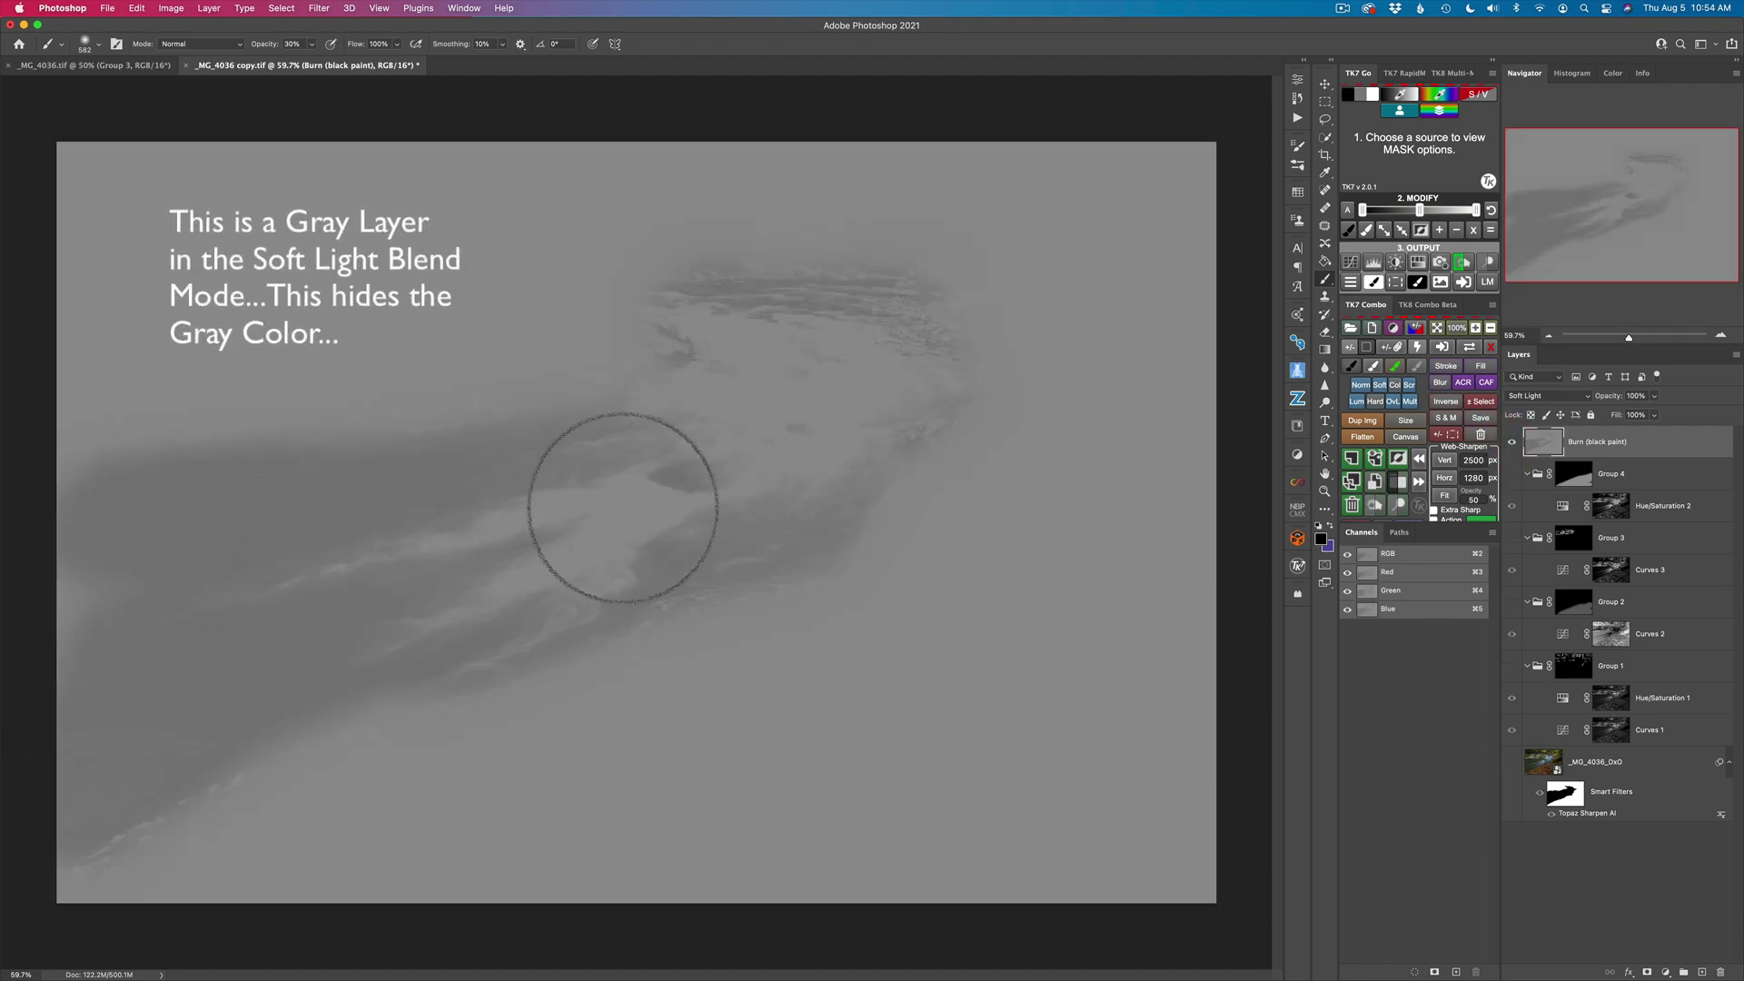
{"action": "left_click", "coordinate": [1512, 444], "text": "alt"}
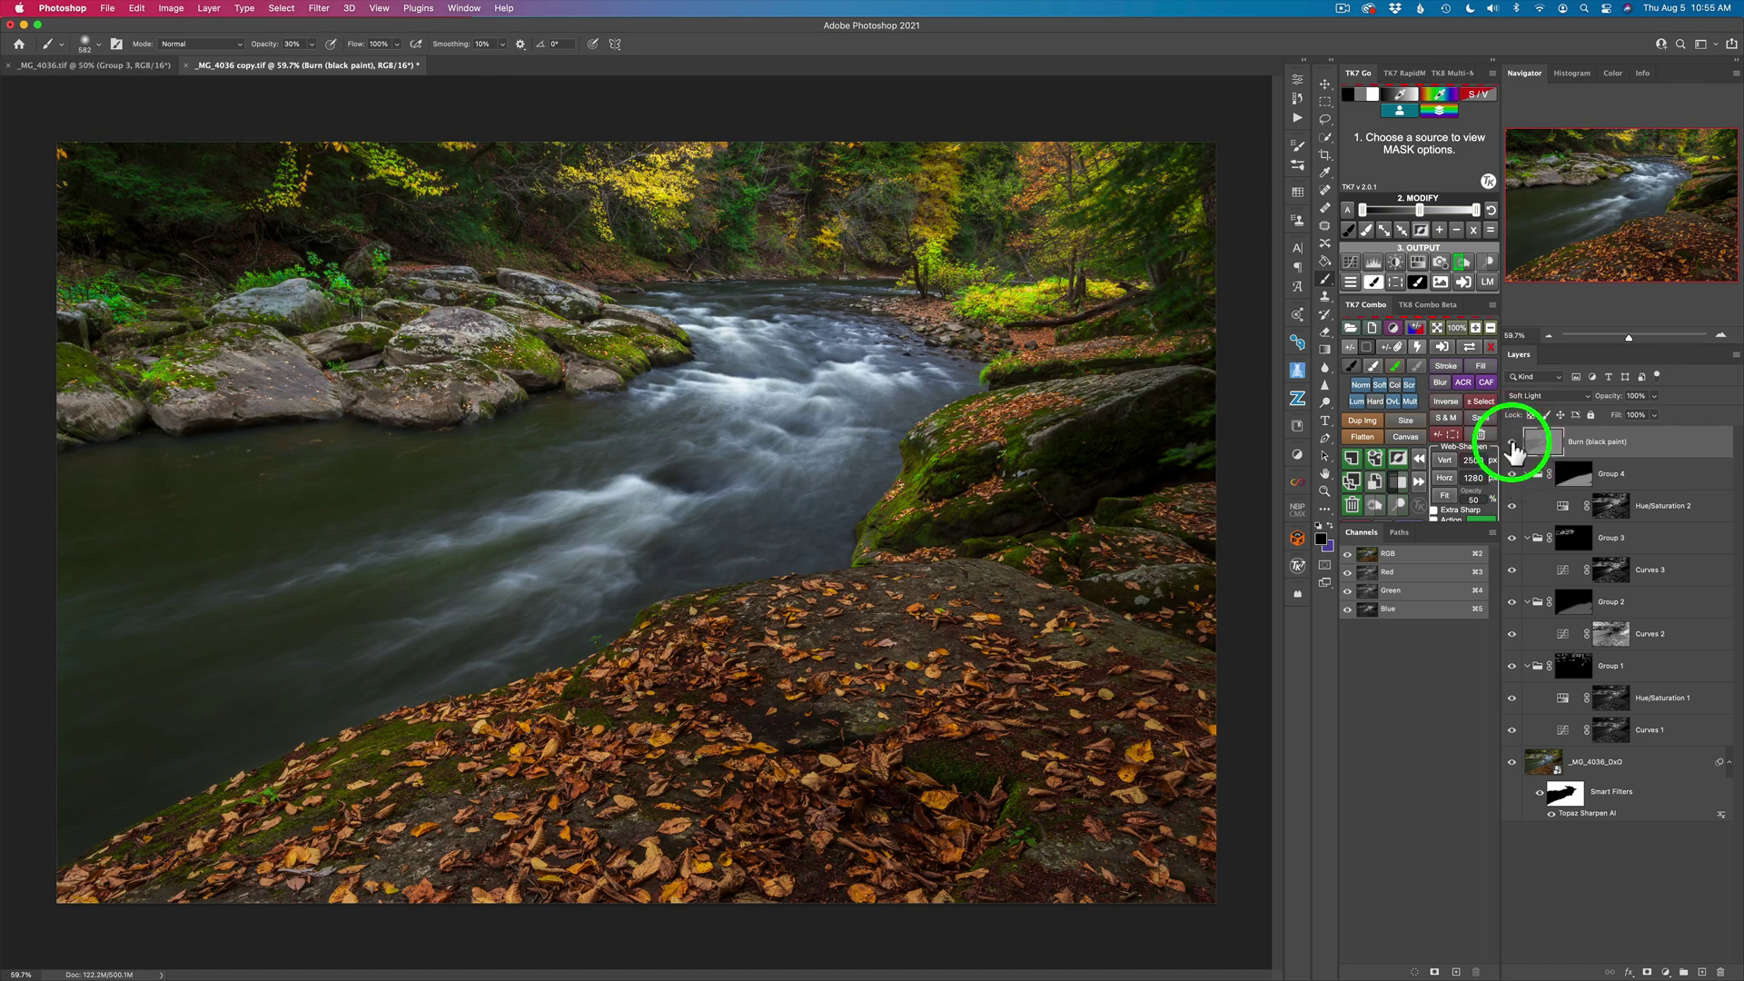
{"action": "left_click", "coordinate": [1512, 445]}
{"action": "left_click", "coordinate": [1512, 444]}
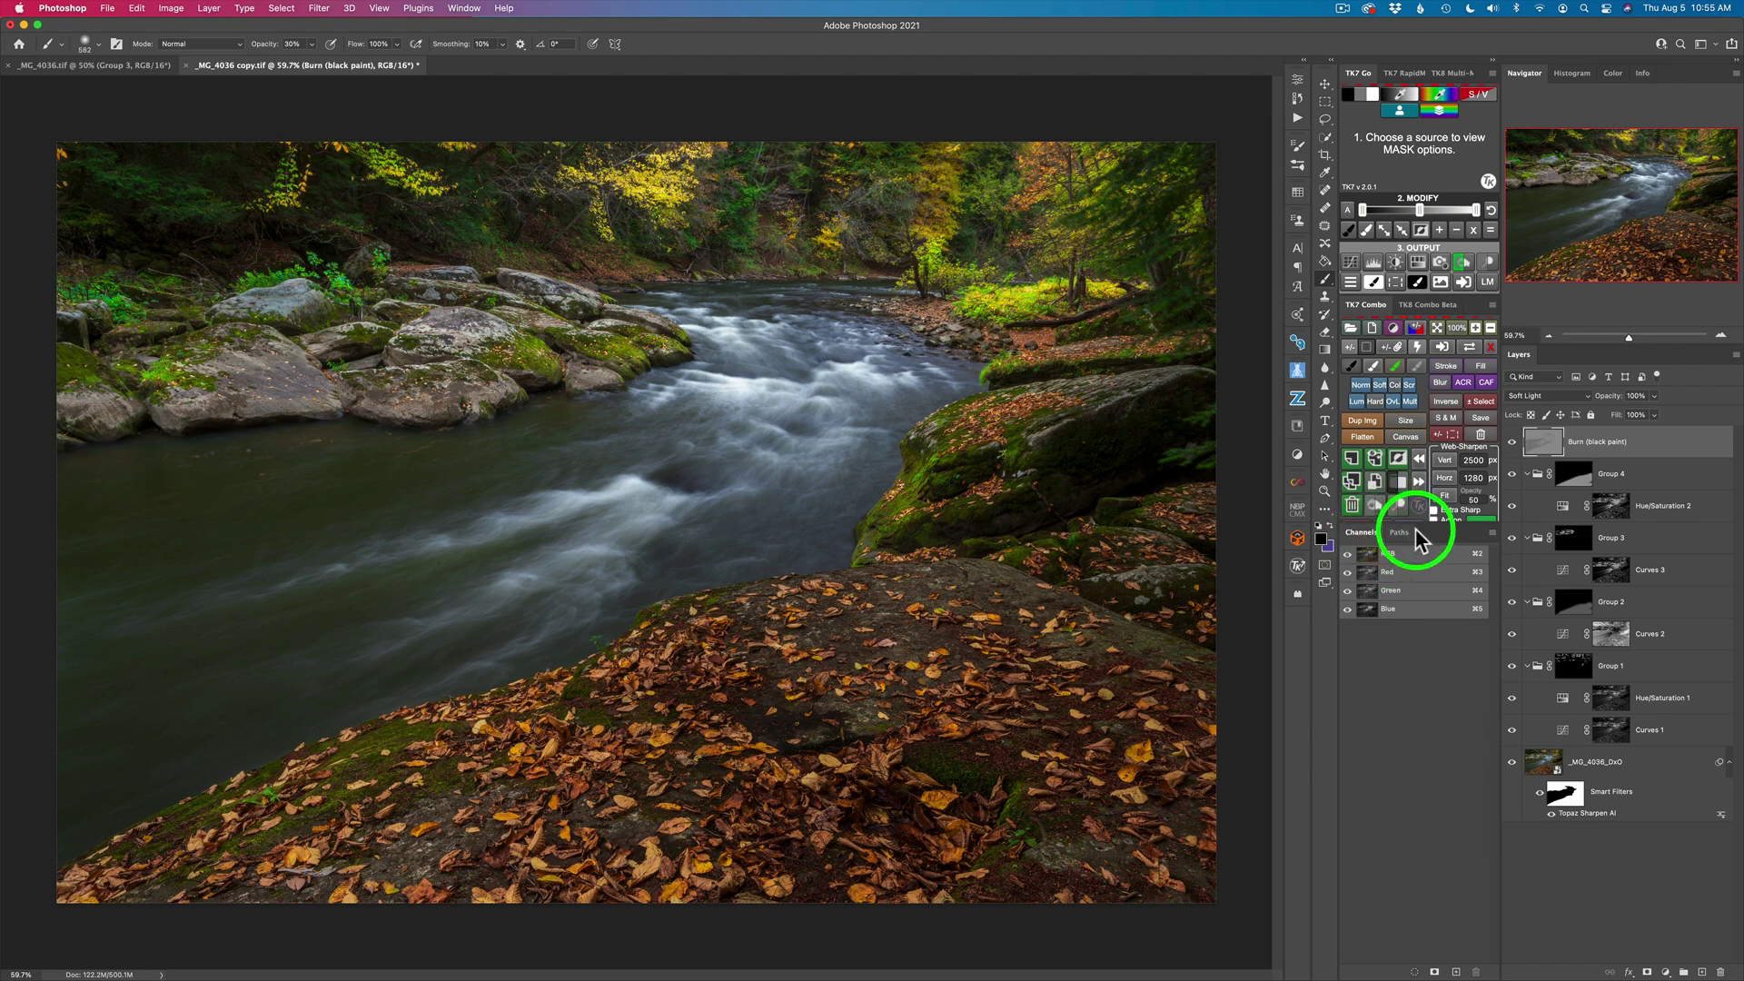
Run the TK Vignette action on the photo and accept its proposed Gaussian Blur radius
{"action": "left_click_drag", "start_coordinate": [1412, 523], "coordinate": [1407, 553]}
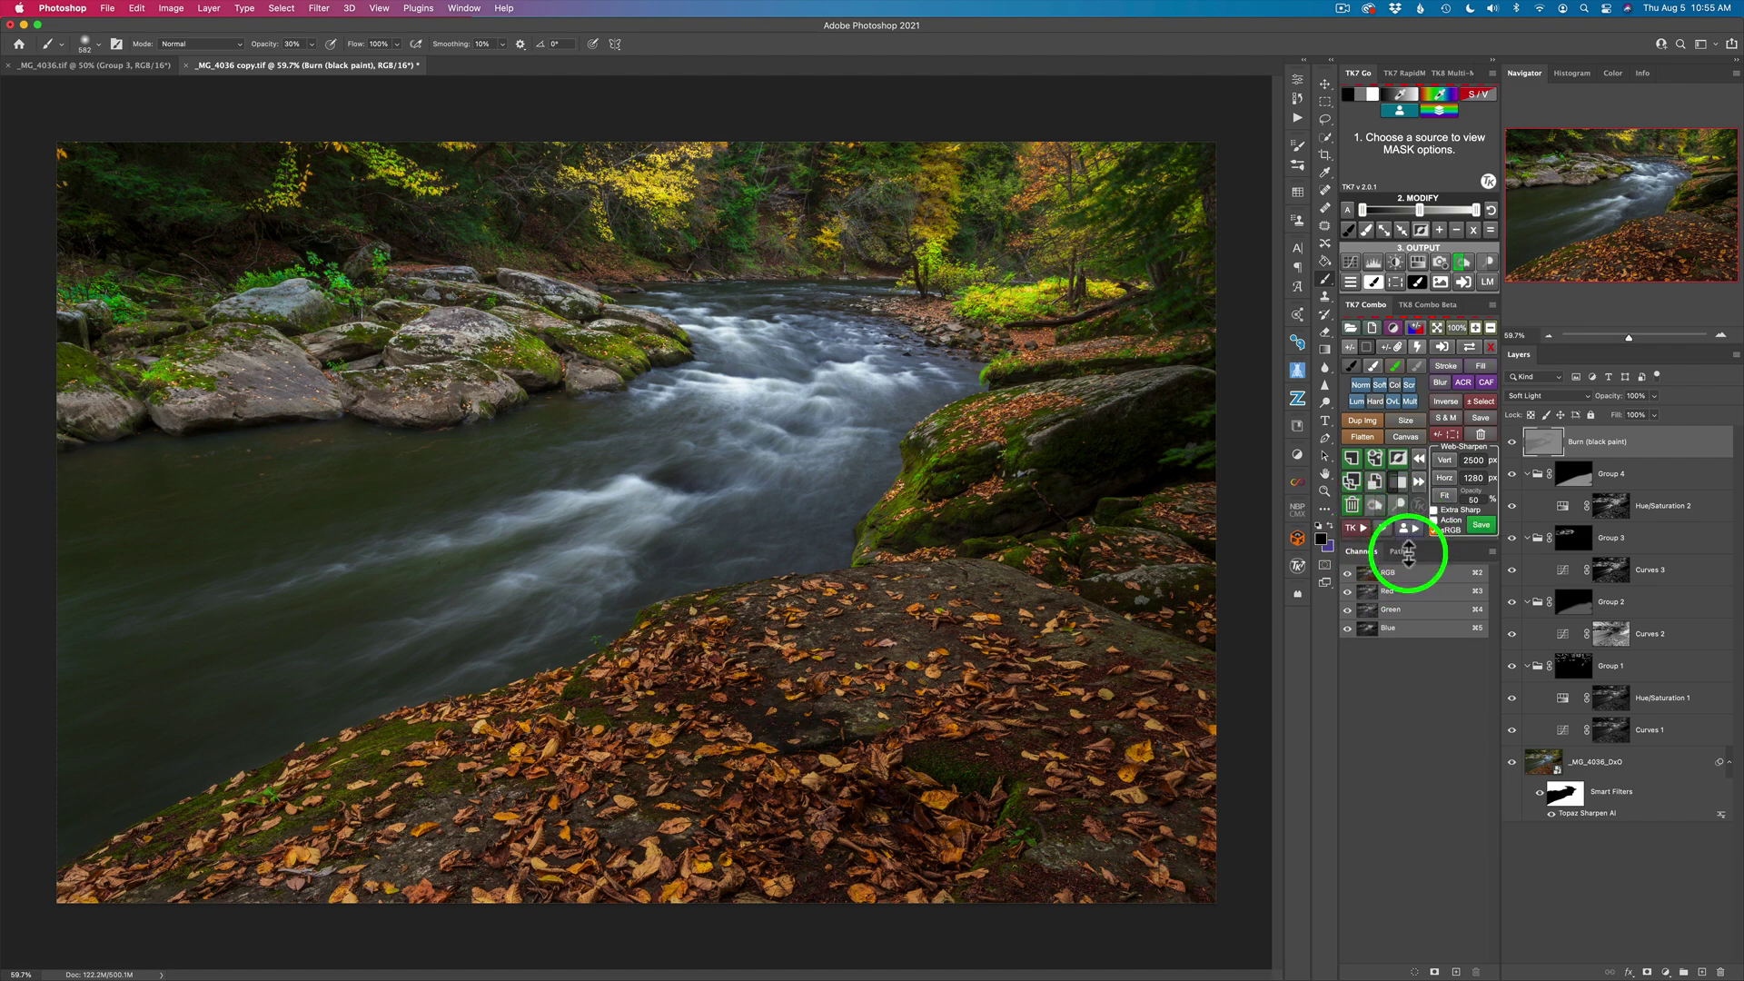
{"action": "left_click", "coordinate": [1356, 528]}
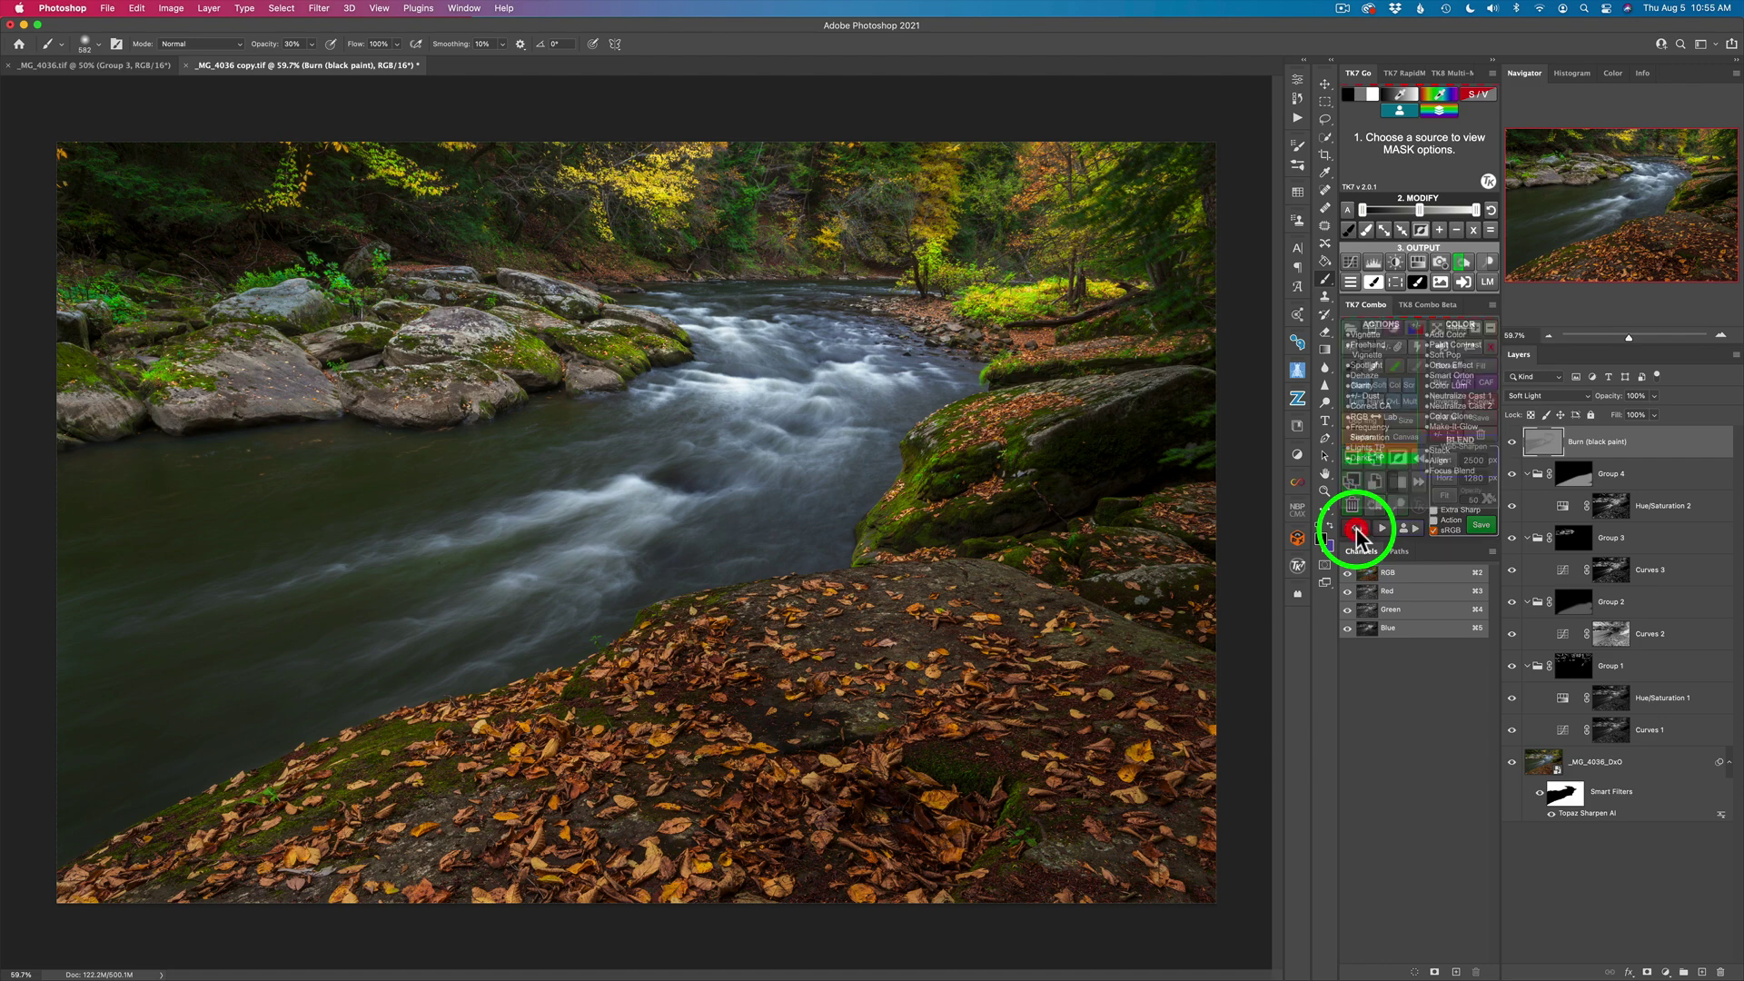
{"action": "left_click", "coordinate": [1374, 336]}
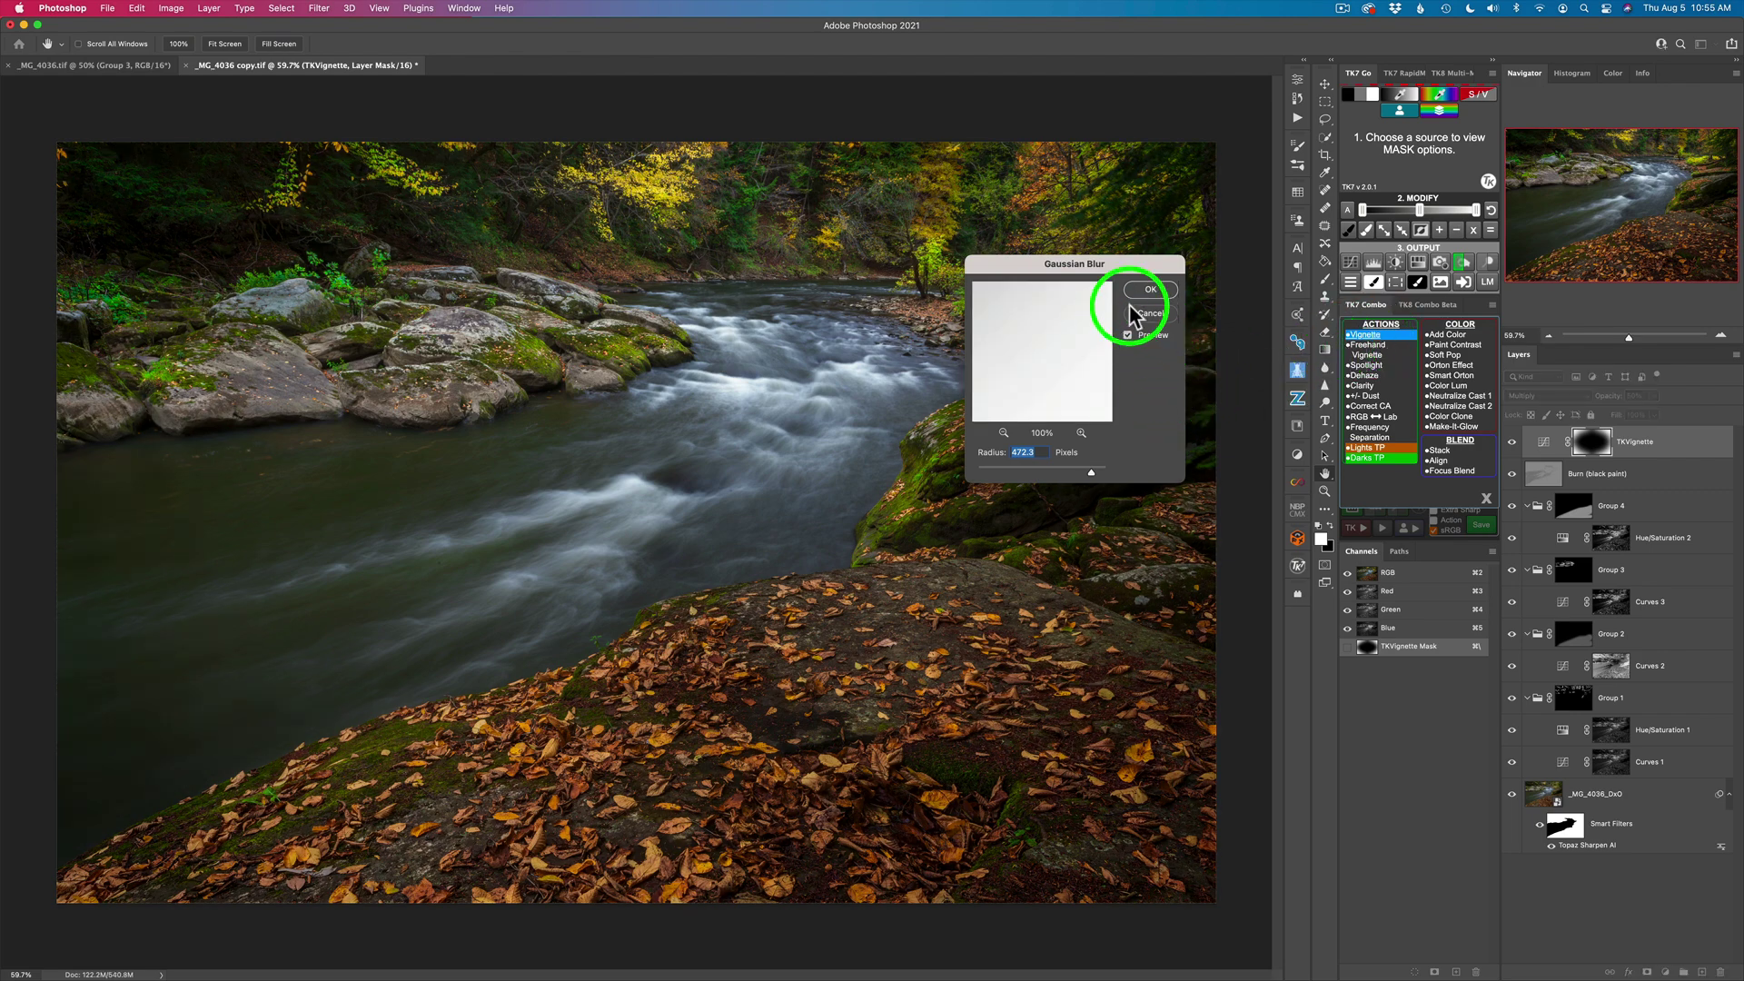
{"action": "left_click", "coordinate": [1149, 289]}
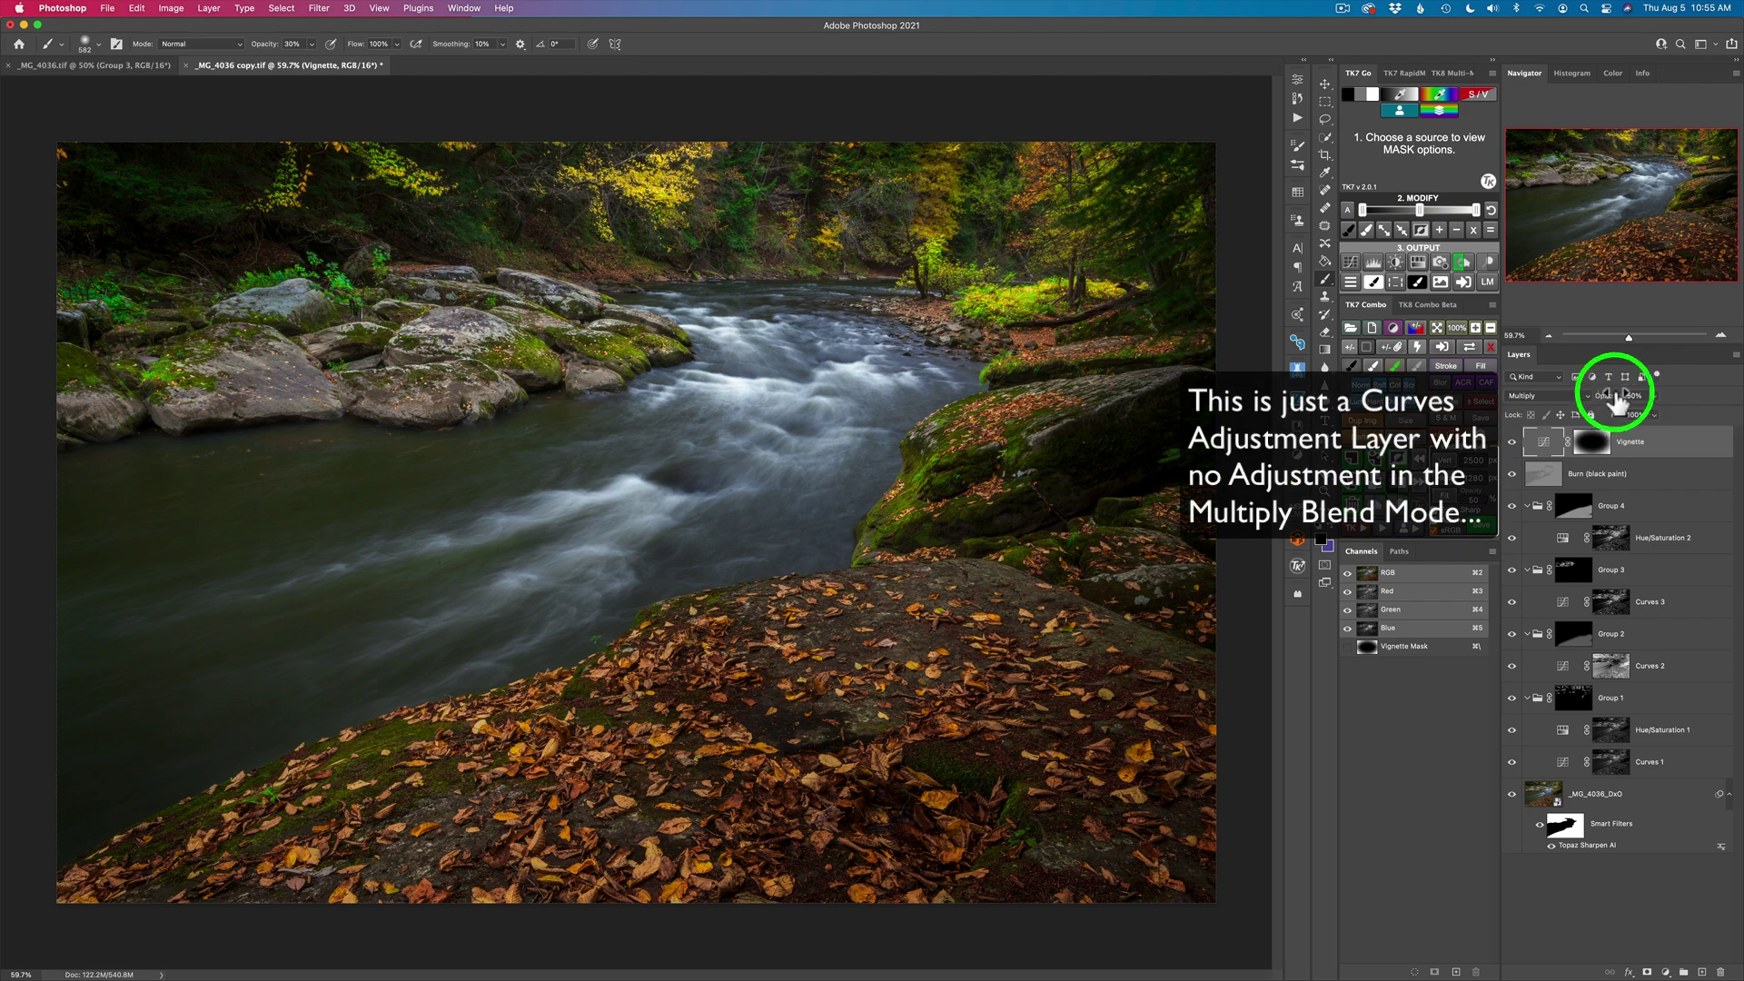
Set the Vignette layer's opacity to 20% and compare the image with and without the vignette
{"action": "mouse_move", "coordinate": [1610, 406]}
{"action": "left_mouse_down"}
{"action": "mouse_move", "coordinate": [1566, 405]}
{"action": "mouse_move", "coordinate": [1626, 404]}
{"action": "left_mouse_up"}
{"action": "left_click", "coordinate": [1511, 443]}
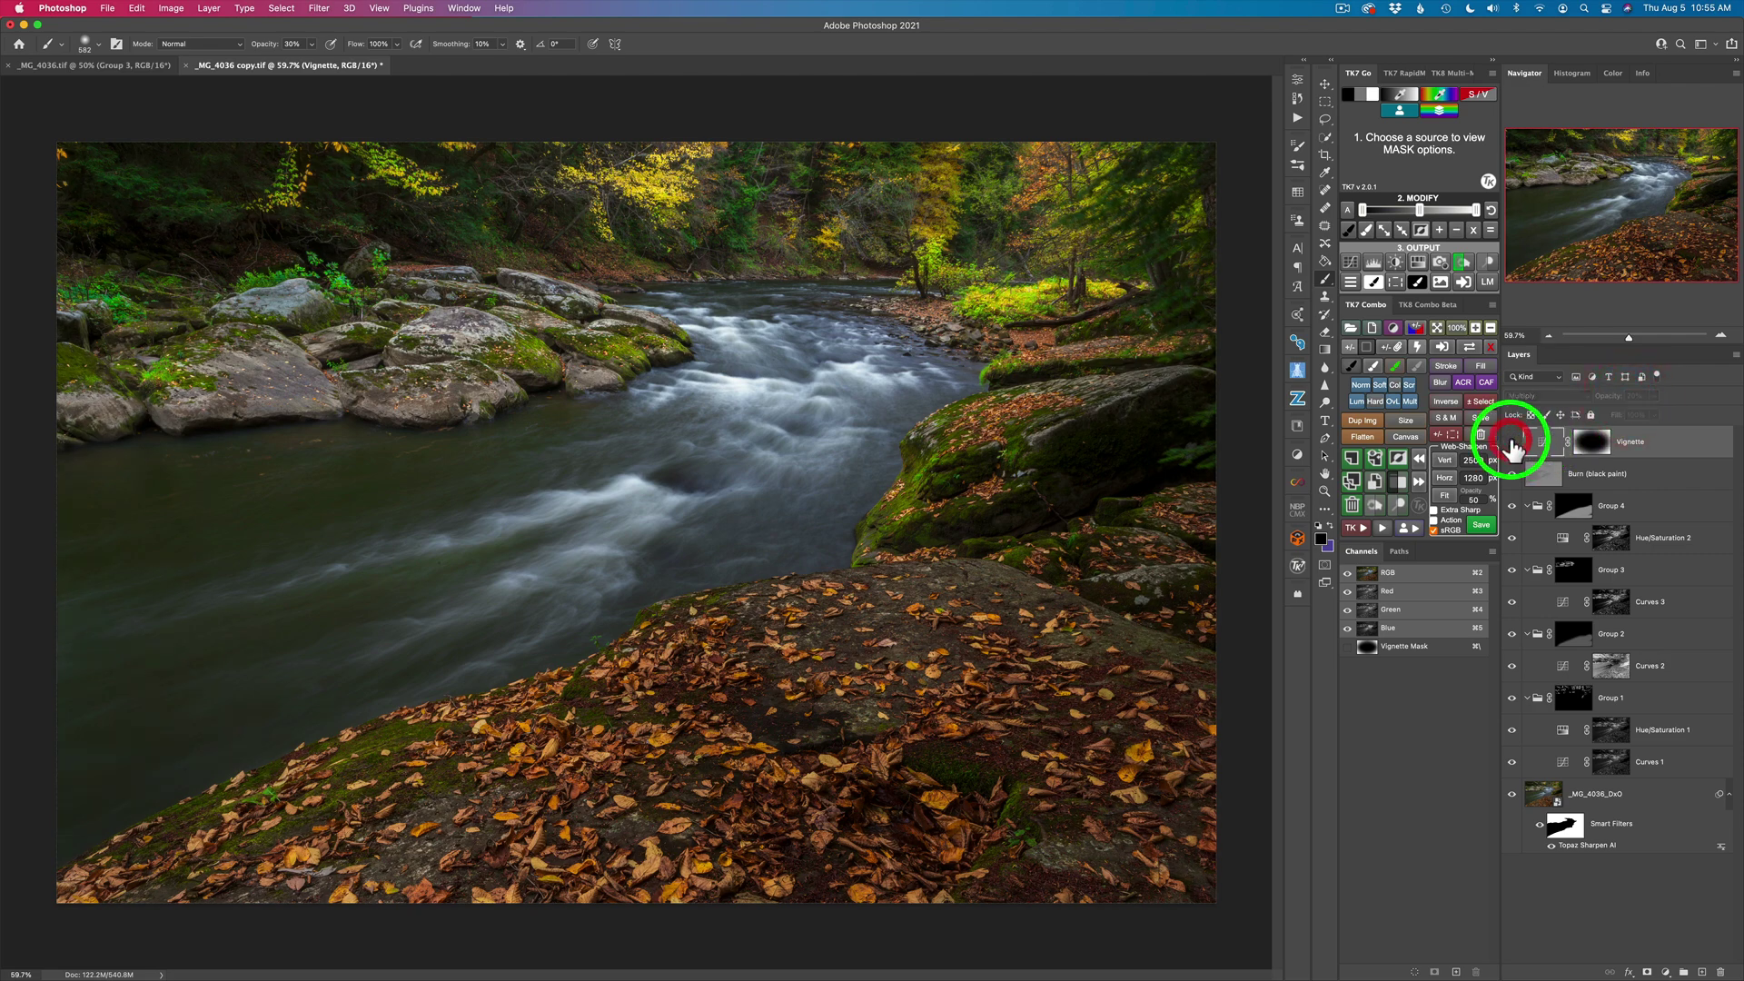
{"action": "left_click", "coordinate": [1511, 442]}
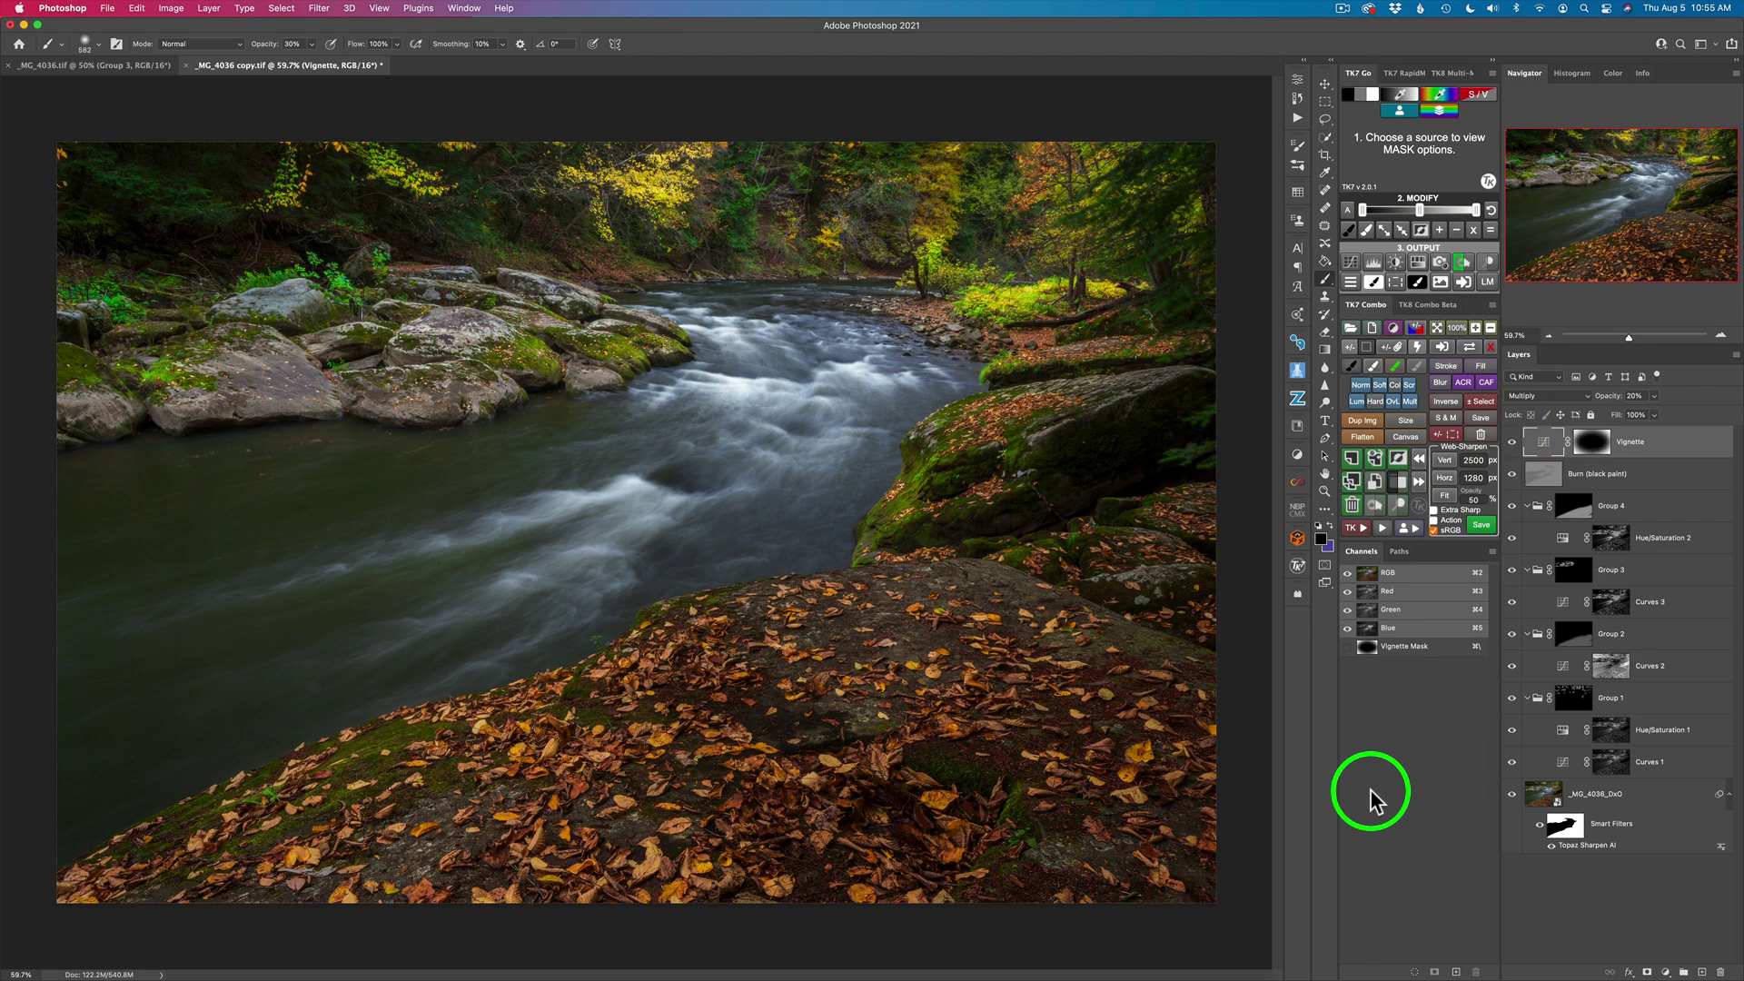
Compare the fully edited image with the original photo layer shown alone
{"action": "left_click", "coordinate": [1511, 796], "text": "alt"}
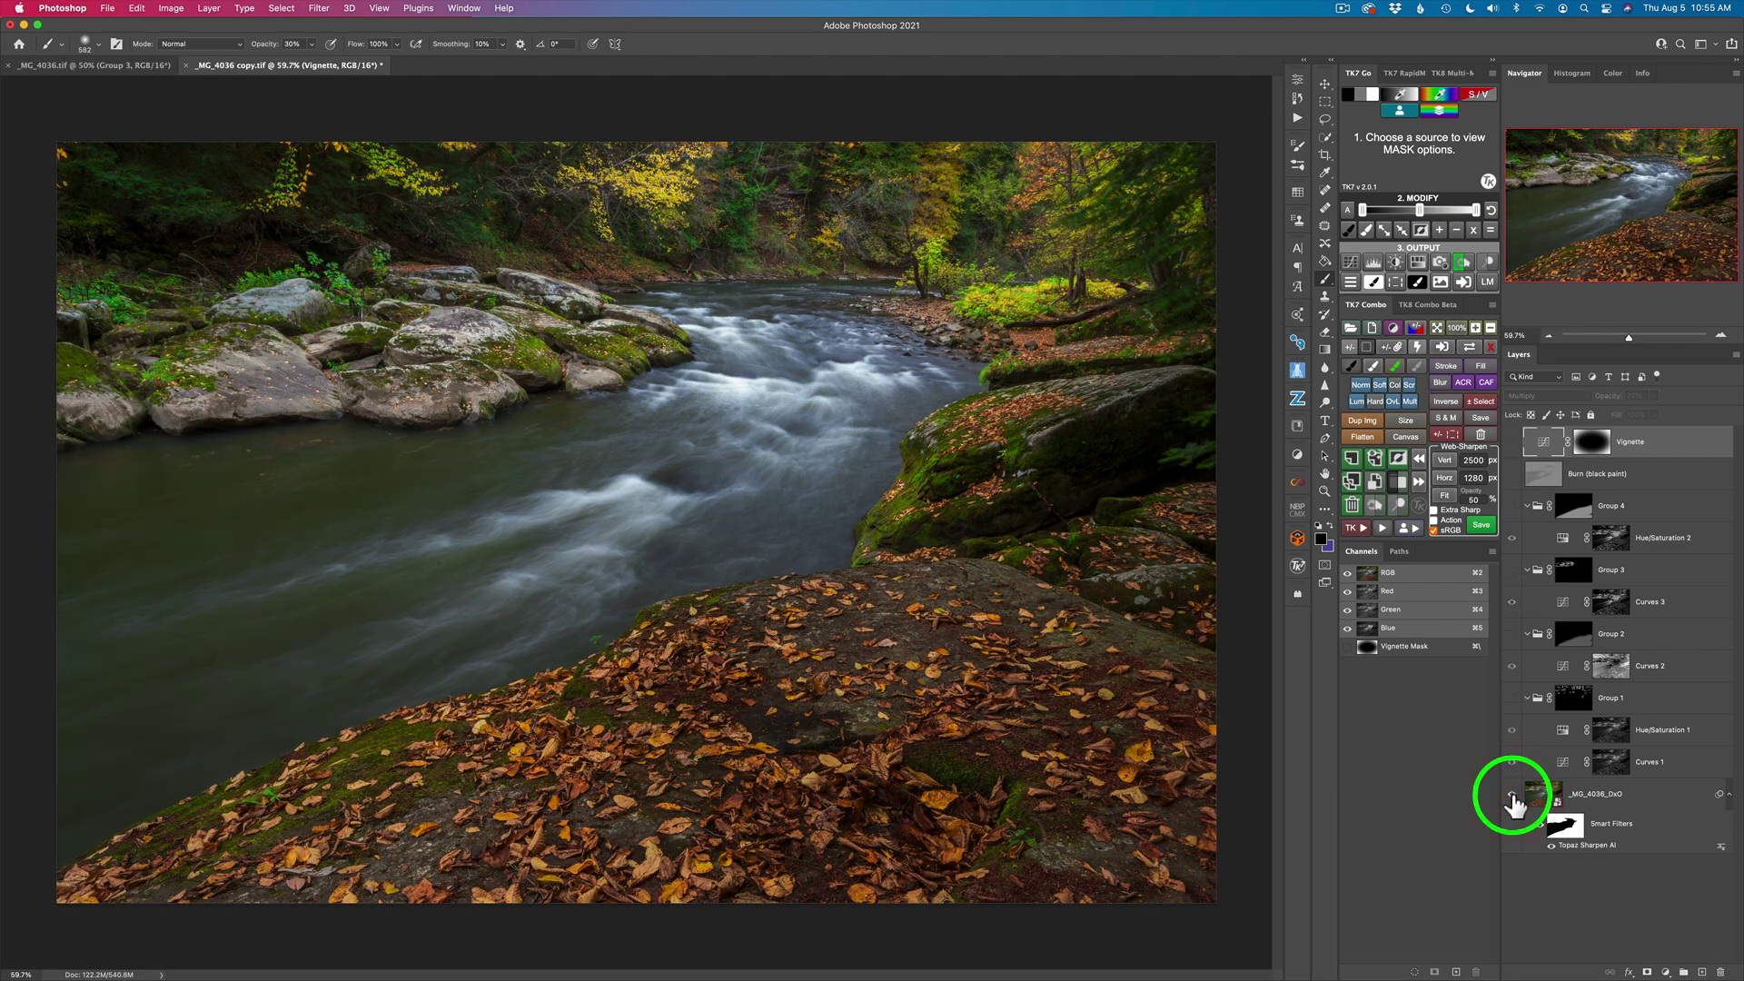
{"action": "left_click", "coordinate": [1511, 796], "text": "alt"}
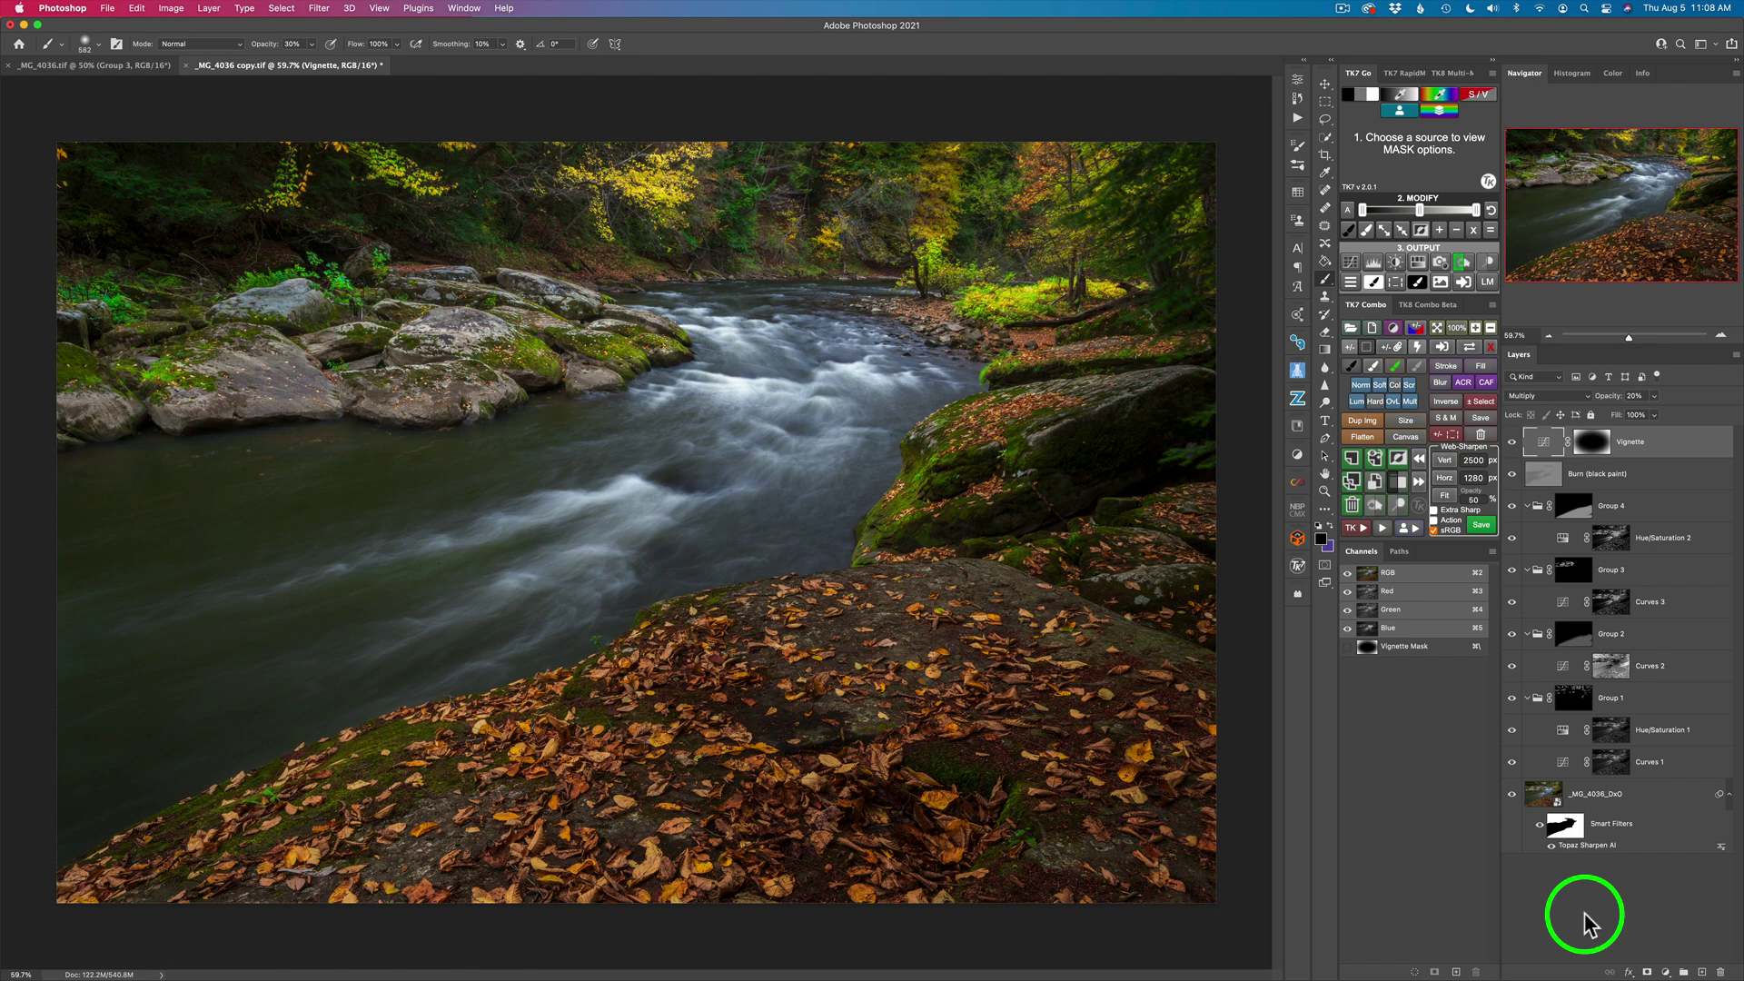
{"action": "left_click", "coordinate": [107, 8]}
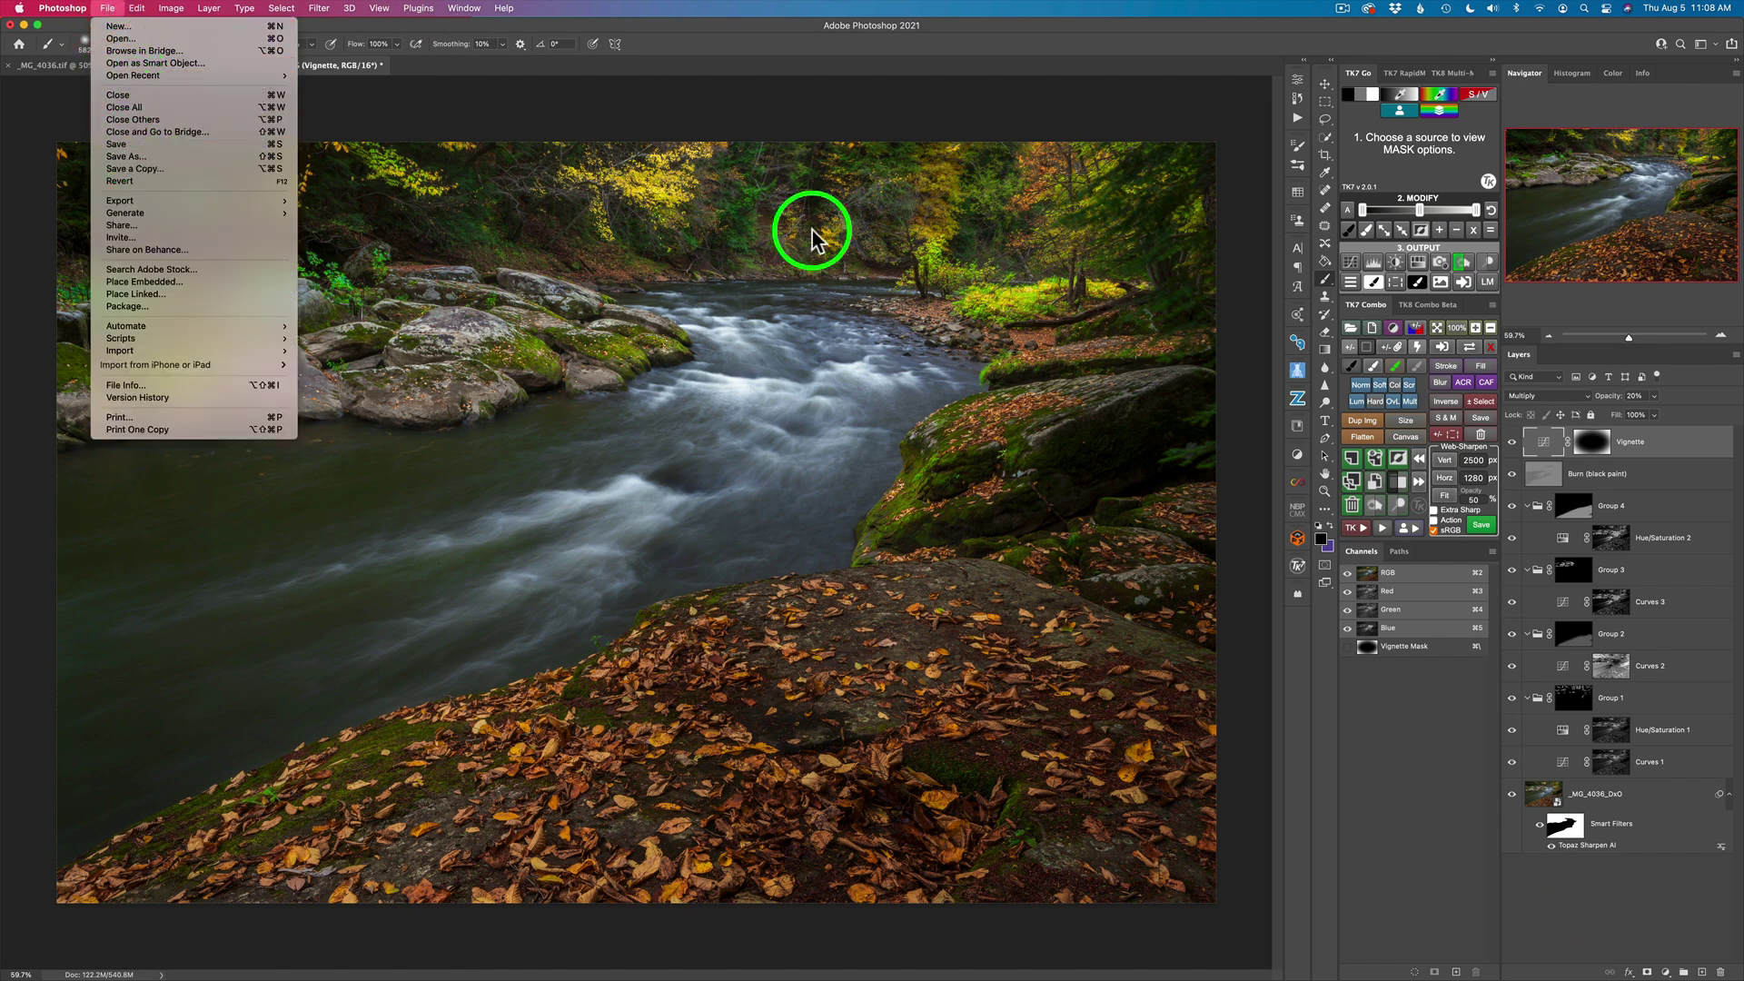
{"action": "left_click", "coordinate": [1429, 795]}
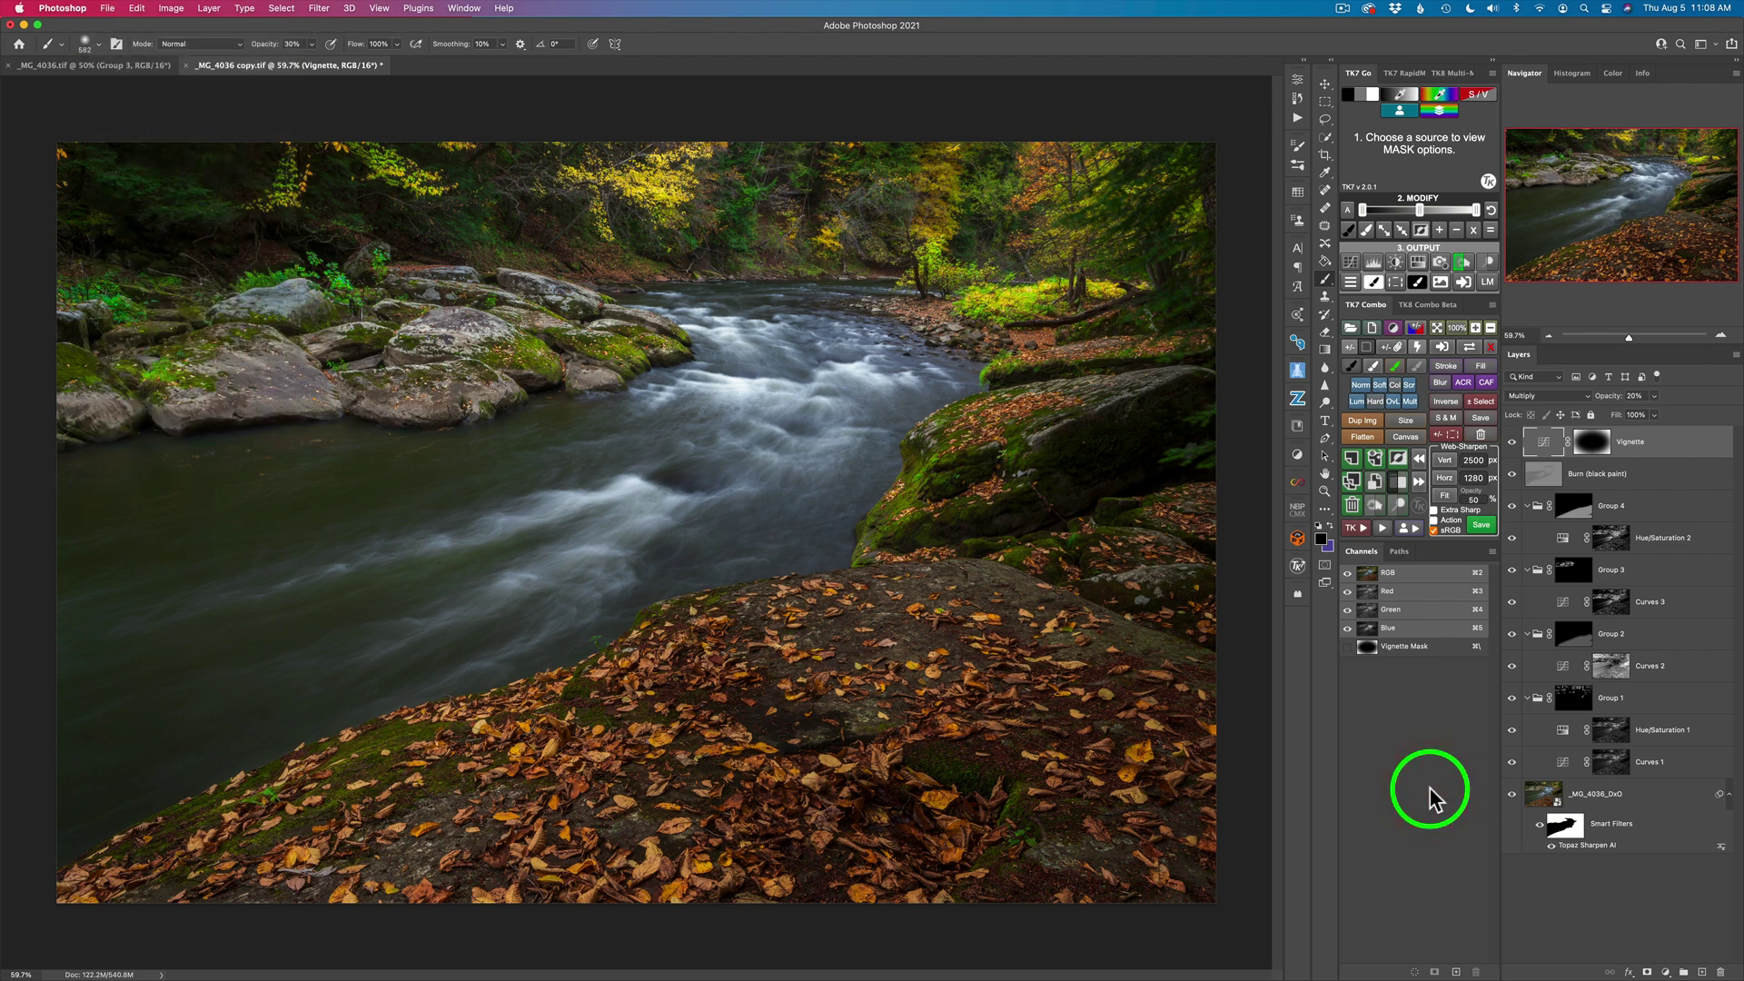